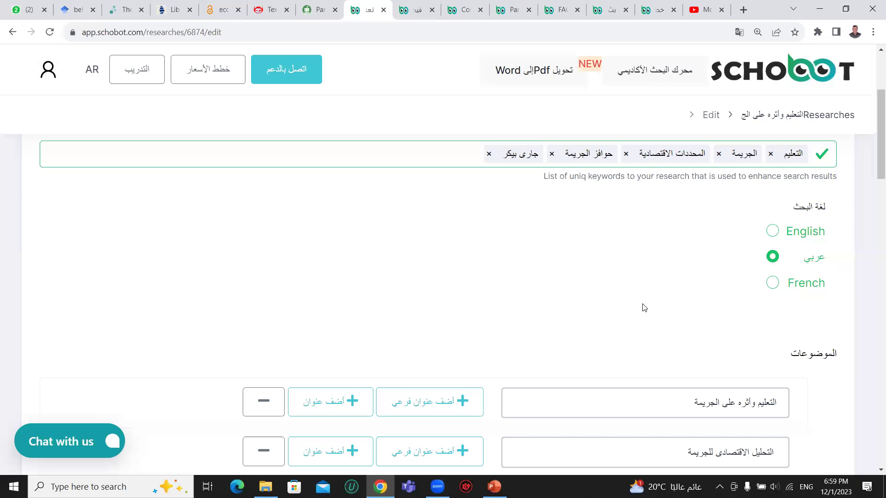
Step: Review the research's keywords, language setting and full list of topic headings on the edit page
{"action": "scroll", "coordinate": [592, 238], "scroll_direction": "up", "scroll_amount": 1}
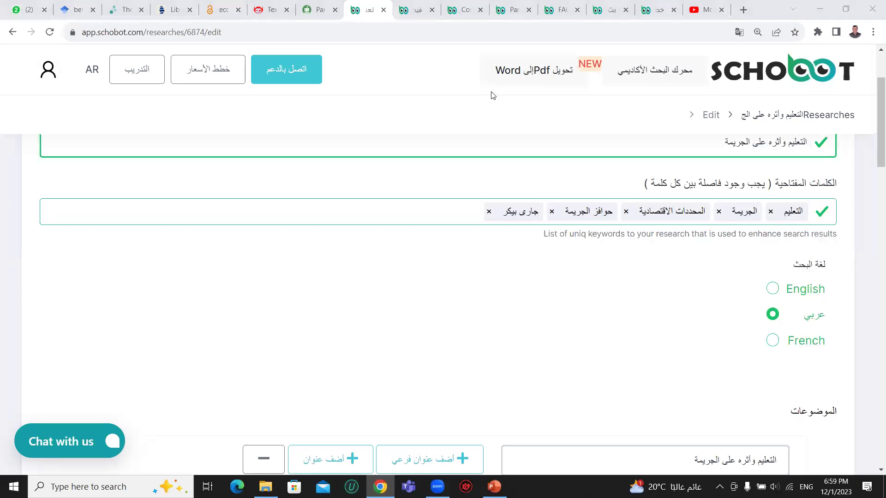
{"action": "scroll", "coordinate": [537, 321], "scroll_direction": "down", "scroll_amount": 2}
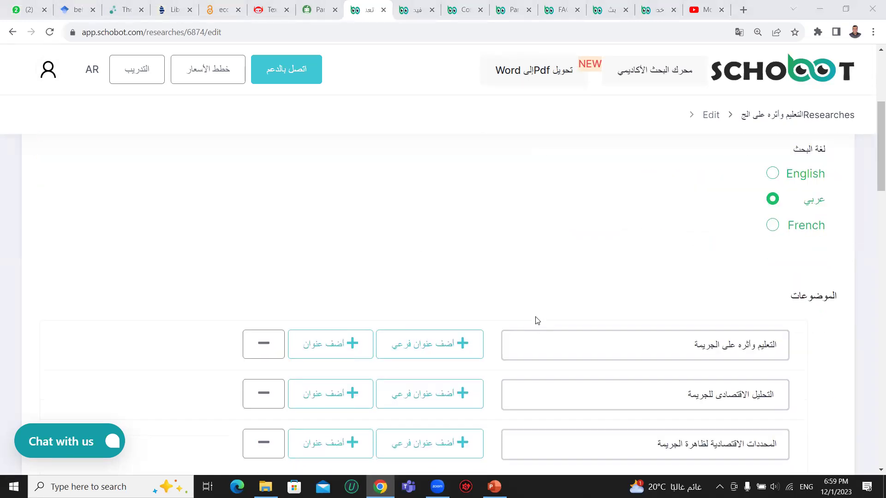
{"action": "scroll", "coordinate": [537, 321], "scroll_direction": "down", "scroll_amount": 1}
{"action": "scroll", "coordinate": [537, 320], "scroll_direction": "down", "scroll_amount": 1}
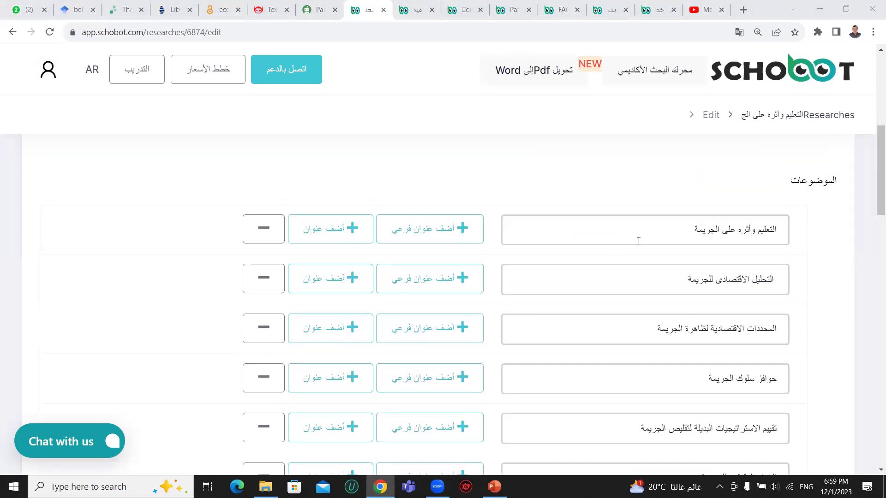
{"action": "left_click", "coordinate": [634, 235]}
{"action": "left_click", "coordinate": [625, 273]}
{"action": "left_click", "coordinate": [606, 327]}
{"action": "left_click", "coordinate": [594, 383]}
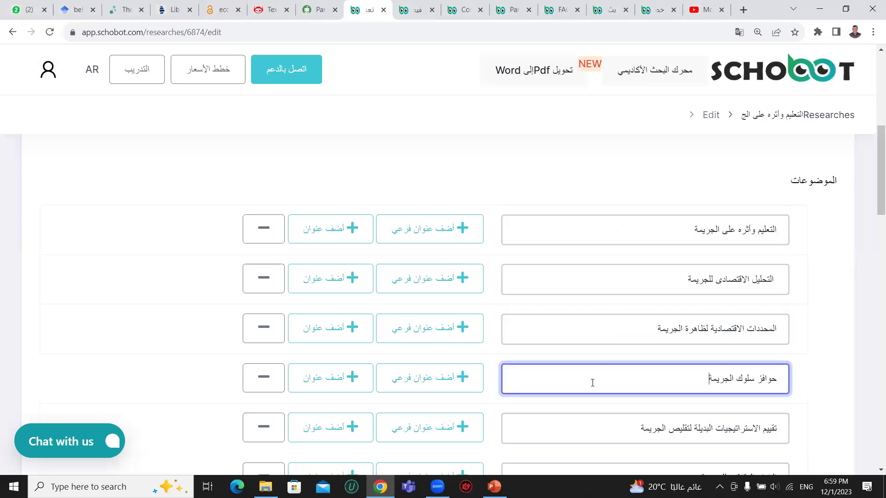
{"action": "scroll", "coordinate": [592, 376], "scroll_direction": "down", "scroll_amount": 2}
{"action": "left_click", "coordinate": [593, 318]}
{"action": "scroll", "coordinate": [593, 334], "scroll_direction": "down", "scroll_amount": 10}
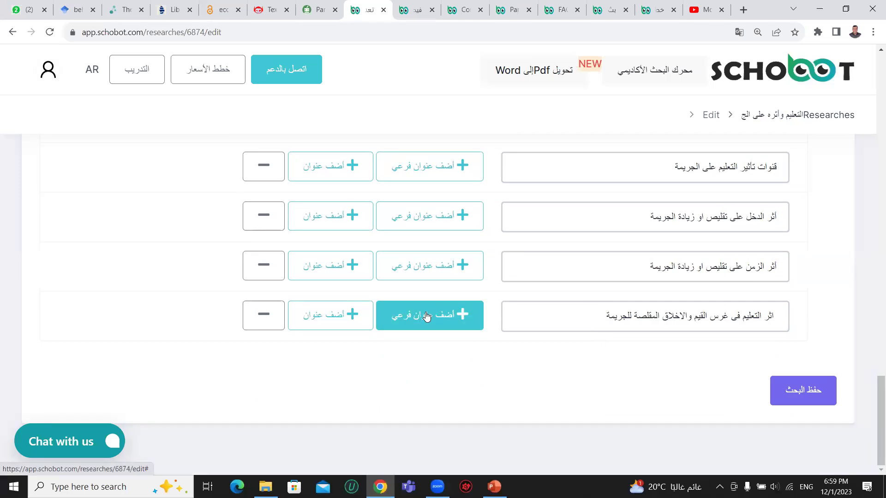
Step: Add a blank subheading under the topic "قنوات تأثير التعليم على الجريمة"
{"action": "scroll", "coordinate": [431, 296], "scroll_direction": "up", "scroll_amount": 4}
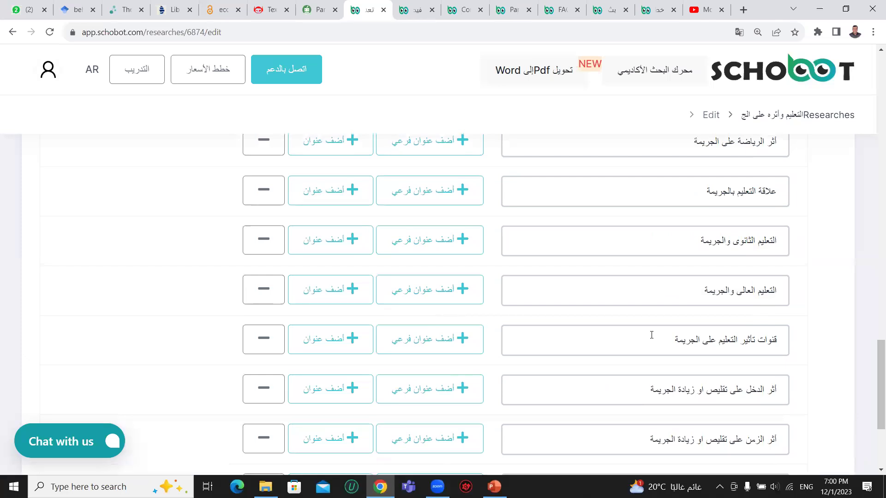
{"action": "left_click", "coordinate": [669, 337]}
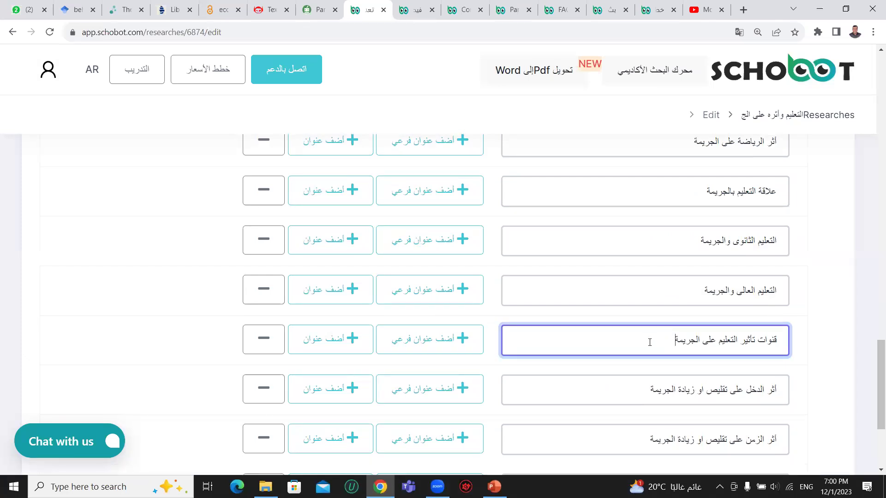
{"action": "left_click", "coordinate": [427, 340]}
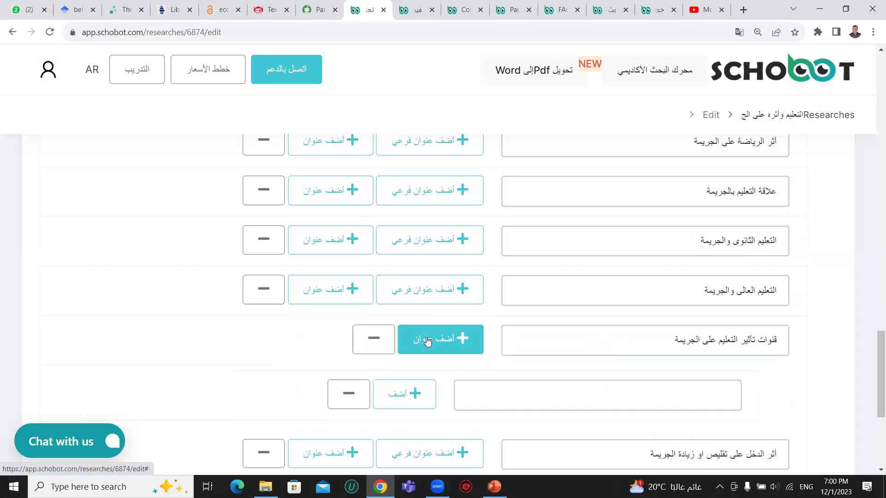
{"action": "scroll", "coordinate": [494, 341], "scroll_direction": "down", "scroll_amount": 3}
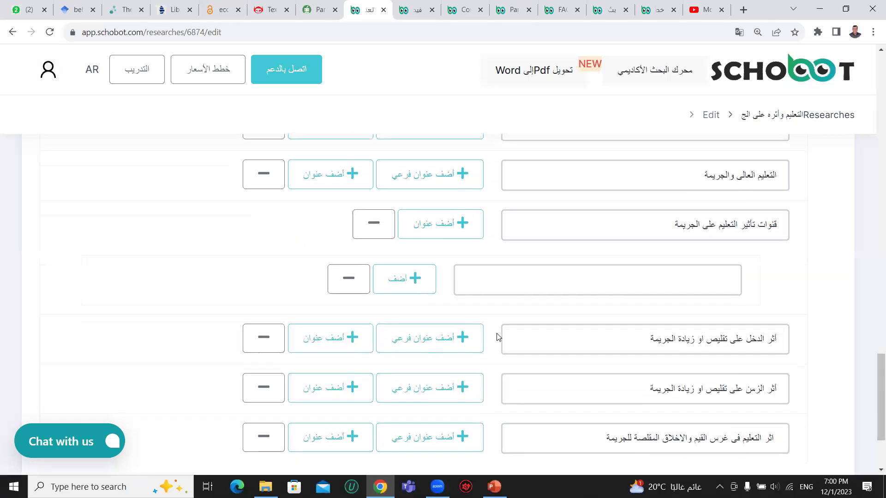
{"action": "left_click", "coordinate": [545, 283]}
{"action": "left_click", "coordinate": [523, 334]}
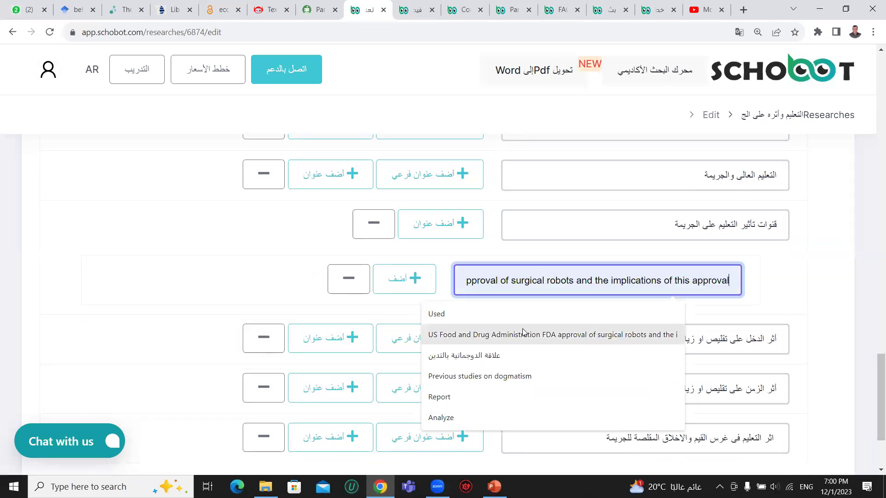
{"action": "key", "text": "ctrl+a"}
{"action": "key", "text": "BackSpace"}
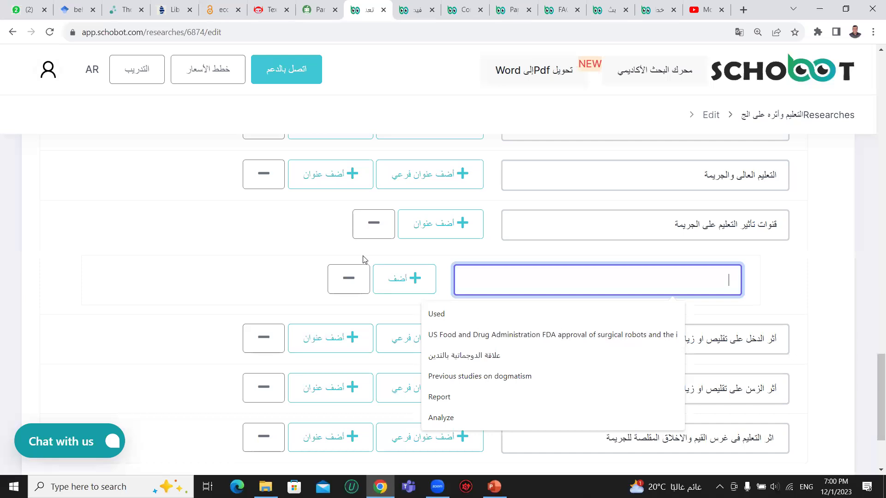
{"action": "key", "text": "Escape"}
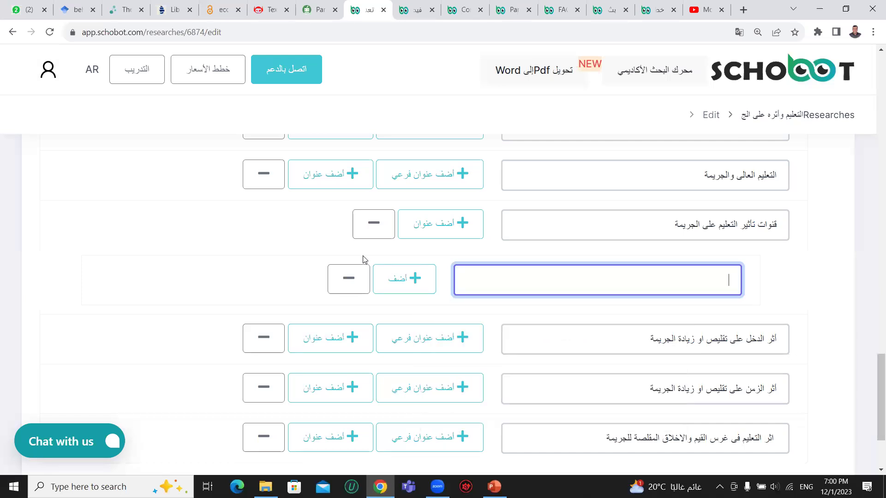
Step: Title the blank subheading "ماهية القنوات" in Arabic
{"action": "key", "text": "alt+shift"}
{"action": "type", "text": "ماهيو"}
{"action": "key", "text": "BackSpace"}
{"action": "type", "text": "ة"}
{"action": "type", "text": "القنوانت"}
Step: Add a subheading titled "تعريف التحليل الاقتصادى للجريمة" under the topic "التحليل الاقتصادى للجريمة"
{"action": "scroll", "coordinate": [356, 225], "scroll_direction": "up", "scroll_amount": 9}
{"action": "scroll", "coordinate": [355, 215], "scroll_direction": "up", "scroll_amount": 10}
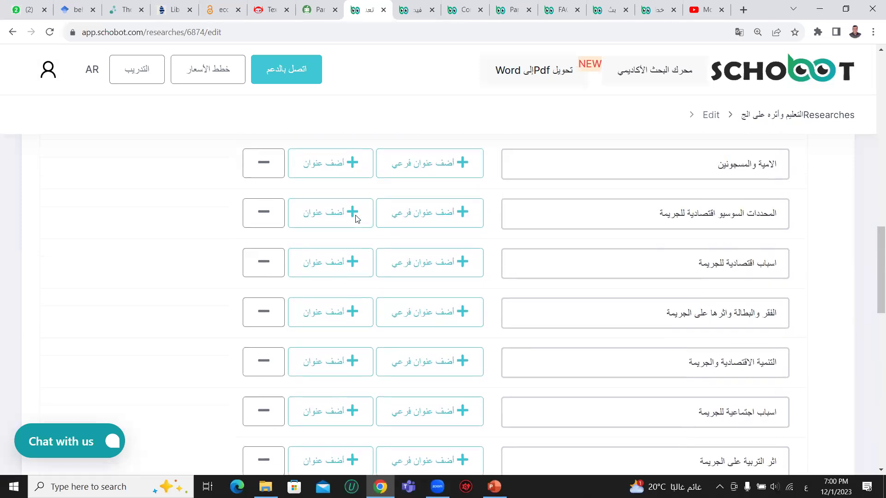
{"action": "scroll", "coordinate": [361, 206], "scroll_direction": "up", "scroll_amount": 3}
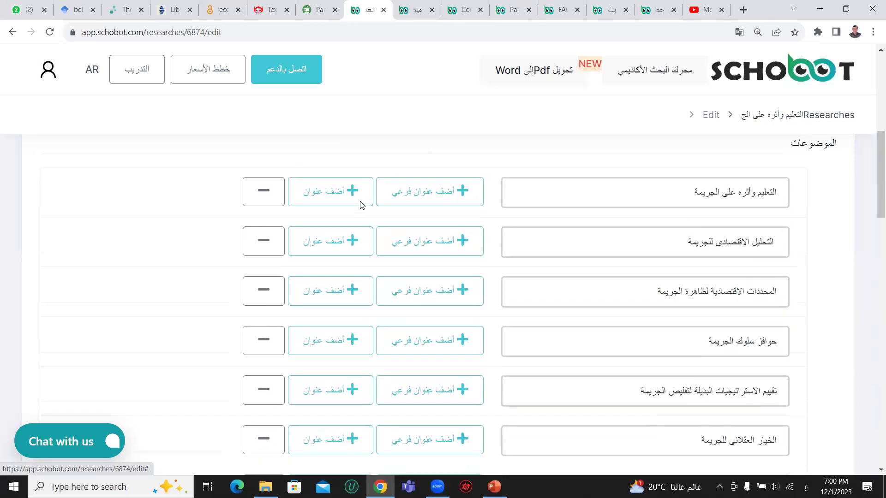
{"action": "scroll", "coordinate": [362, 206], "scroll_direction": "down", "scroll_amount": 3}
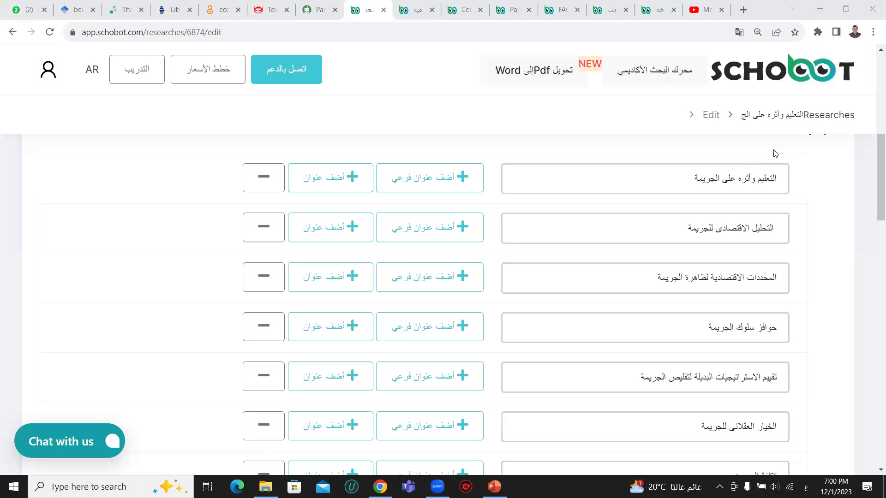
{"action": "left_click", "coordinate": [733, 175]}
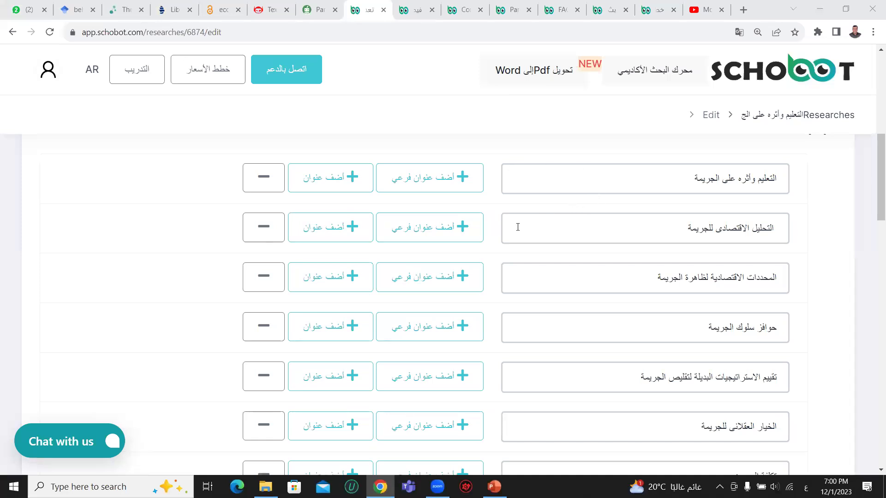
{"action": "scroll", "coordinate": [518, 227], "scroll_direction": "down", "scroll_amount": 1}
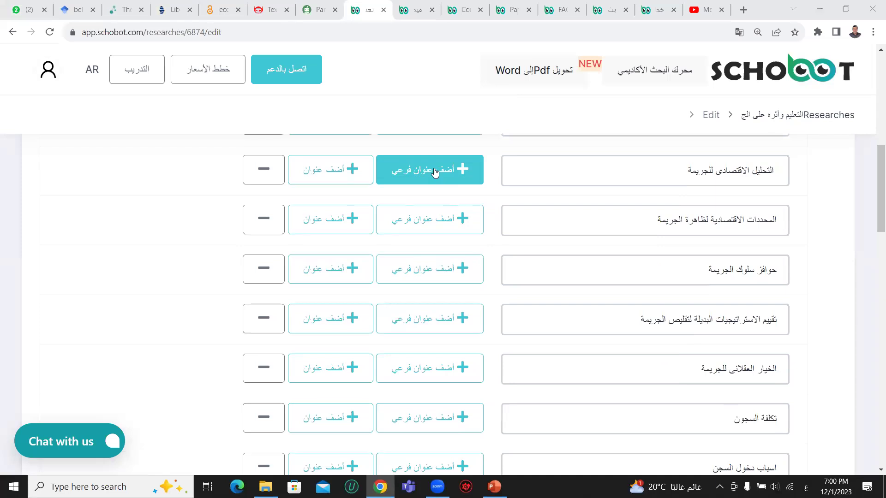
{"action": "left_click", "coordinate": [435, 172]}
{"action": "left_click", "coordinate": [521, 220]}
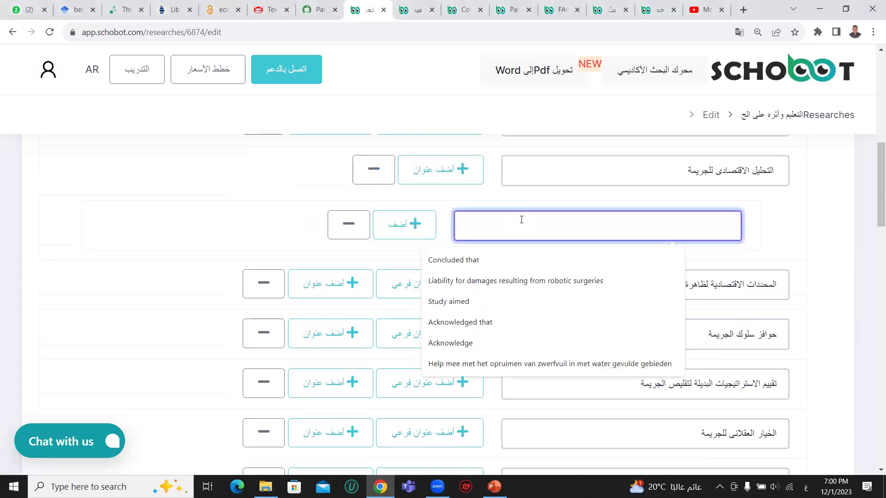
{"action": "type", "text": "تعريف"}
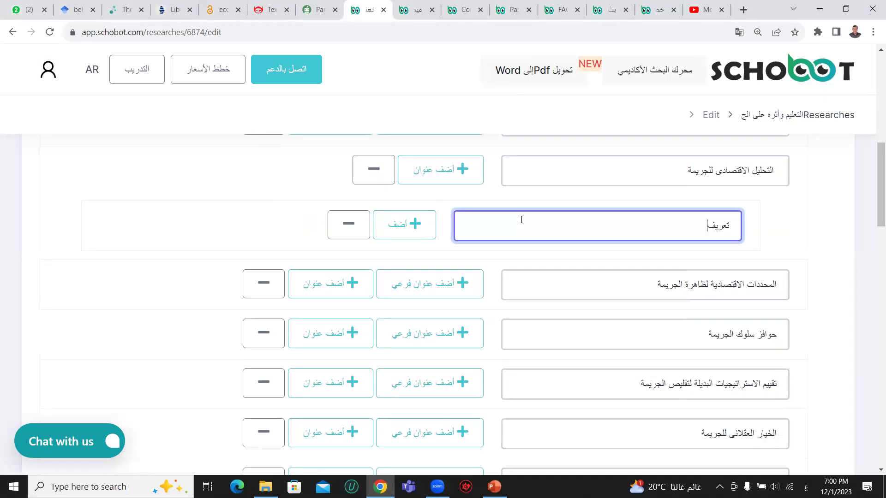
{"action": "type", "text": " التحليل الاقتصادى للجريمة"}
Step: Add a second subheading titled "أبعاد التحليل الاقتصادى للجريمة" under the same topic
{"action": "left_click", "coordinate": [406, 225]}
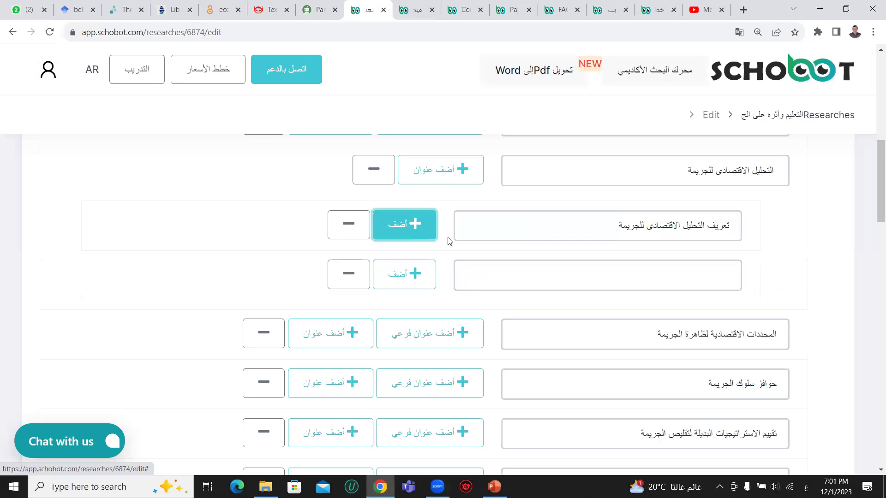
{"action": "left_click", "coordinate": [538, 282]}
{"action": "type", "text": "أب"}
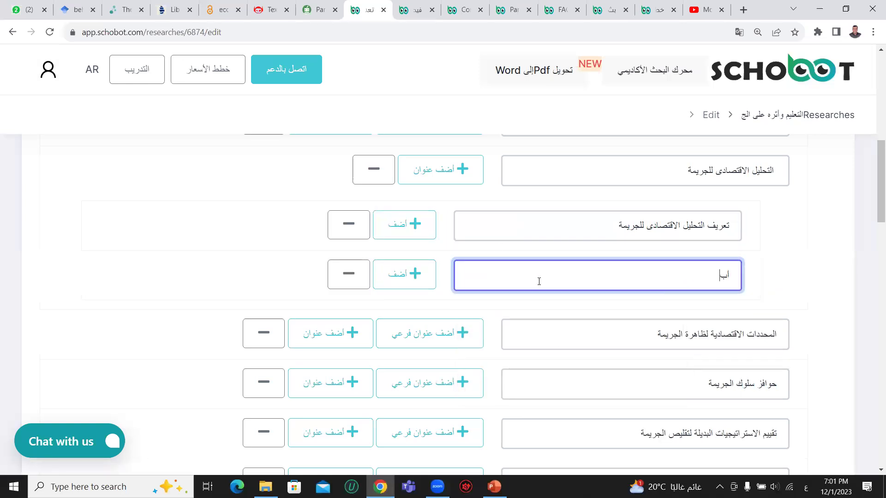
{"action": "type", "text": "عاد التحليل الاقتصادى للجريمة"}
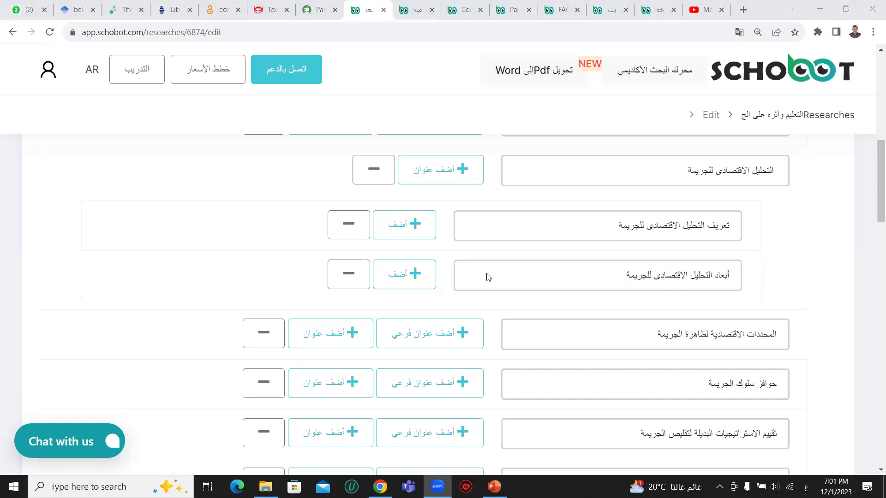
Step: Copy the heading "التحليل الاقتصادى للجريمة" into a new main topic added after the last one in the list
{"action": "scroll", "coordinate": [276, 251], "scroll_direction": "down", "scroll_amount": 2}
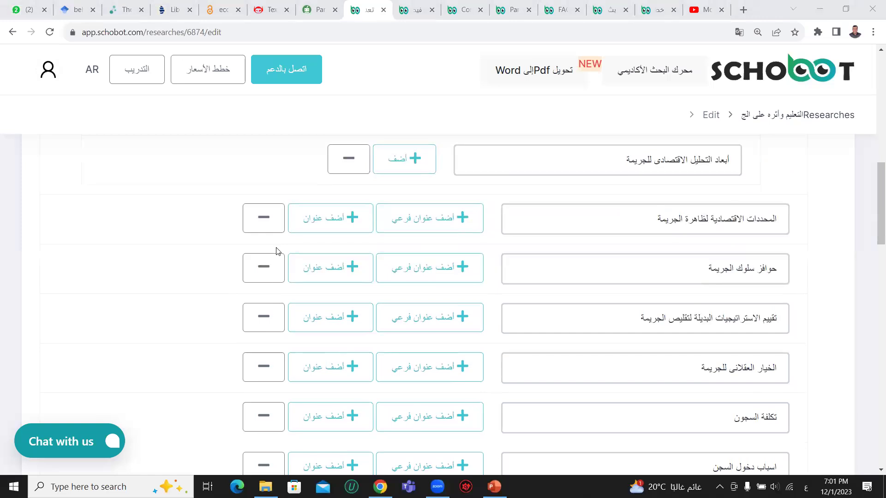
{"action": "scroll", "coordinate": [276, 251], "scroll_direction": "down", "scroll_amount": 2}
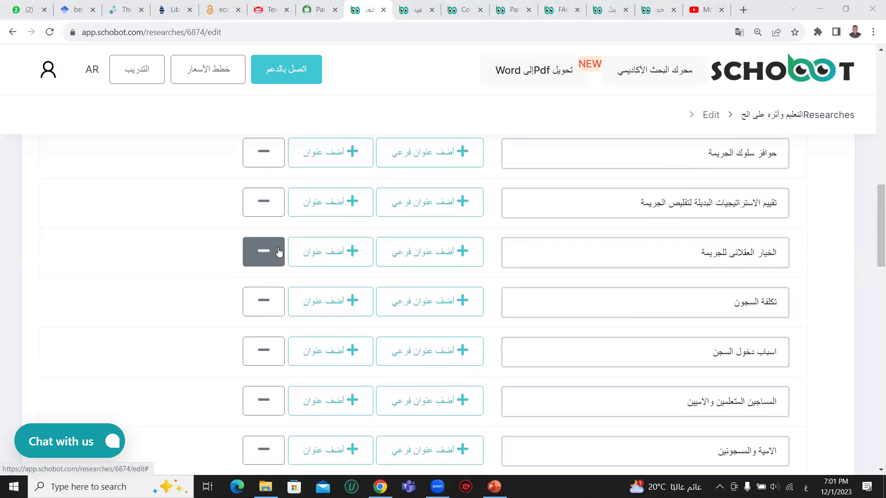
{"action": "scroll", "coordinate": [278, 251], "scroll_direction": "up", "scroll_amount": 4}
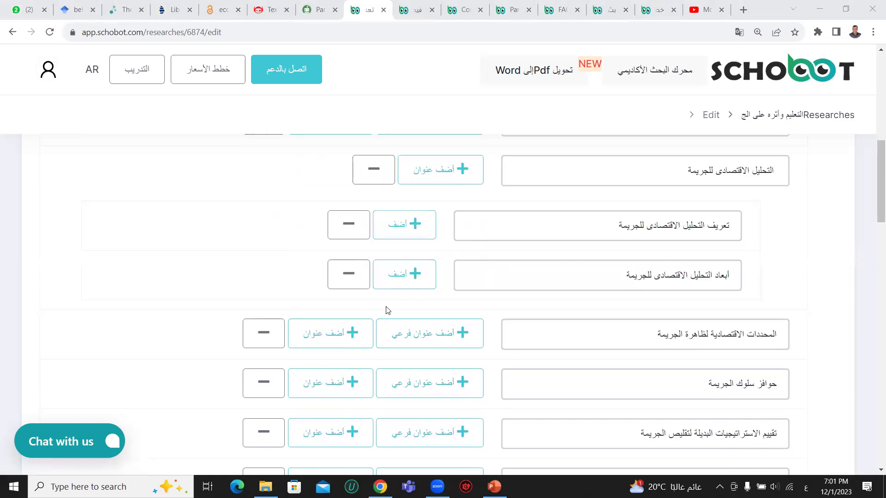
{"action": "triple_click", "coordinate": [723, 171]}
{"action": "right_click", "coordinate": [722, 172]}
{"action": "left_click", "coordinate": [713, 205]}
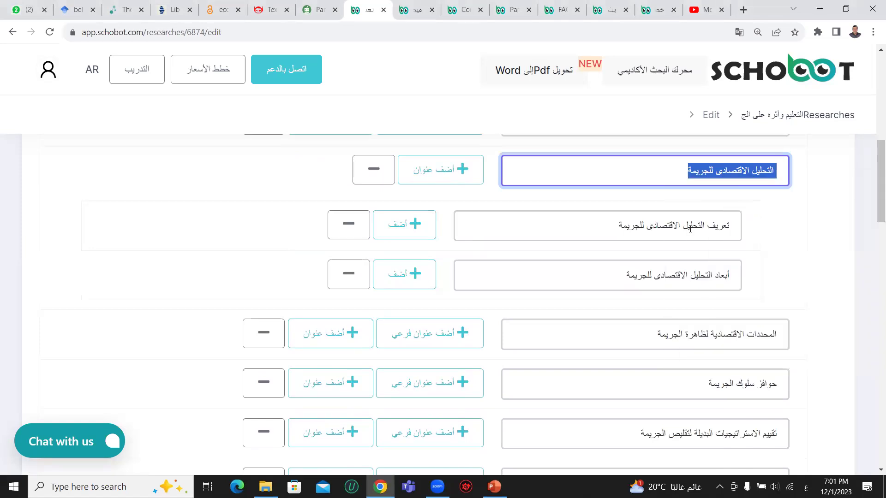
{"action": "scroll", "coordinate": [654, 238], "scroll_direction": "down", "scroll_amount": 5}
{"action": "scroll", "coordinate": [654, 238], "scroll_direction": "down", "scroll_amount": 10}
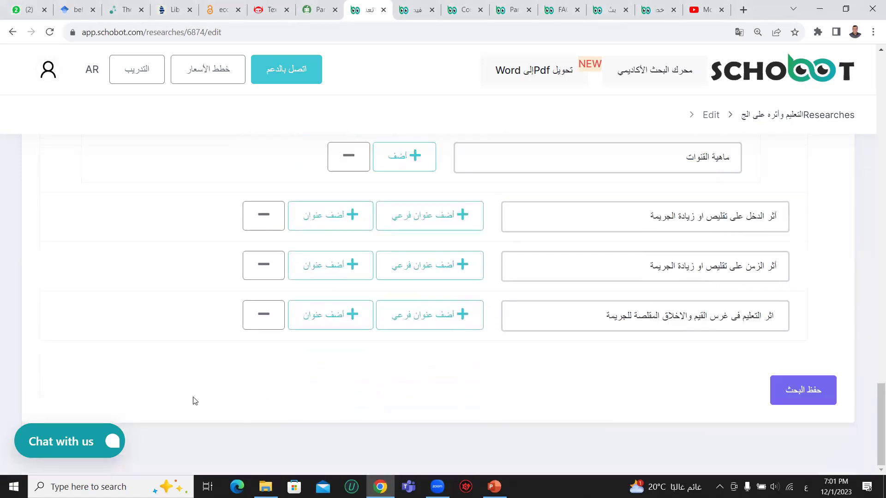
{"action": "left_click", "coordinate": [341, 315]}
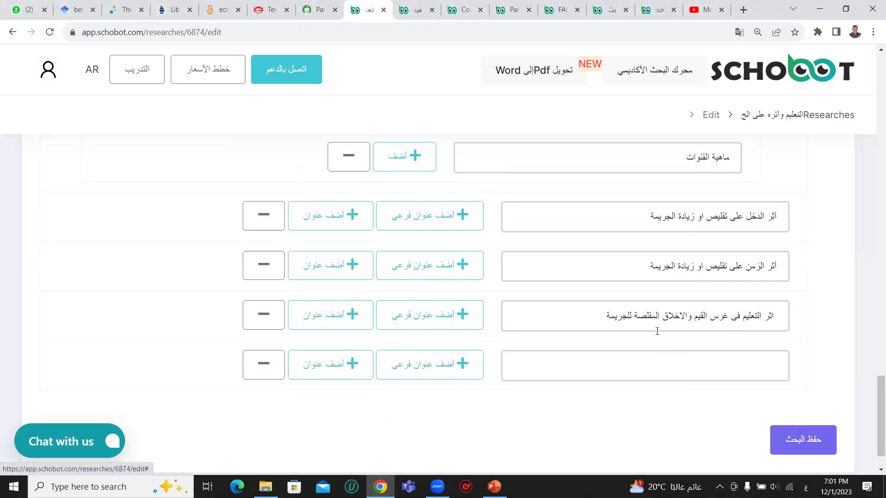
{"action": "right_click", "coordinate": [650, 362]}
{"action": "left_click", "coordinate": [670, 267]}
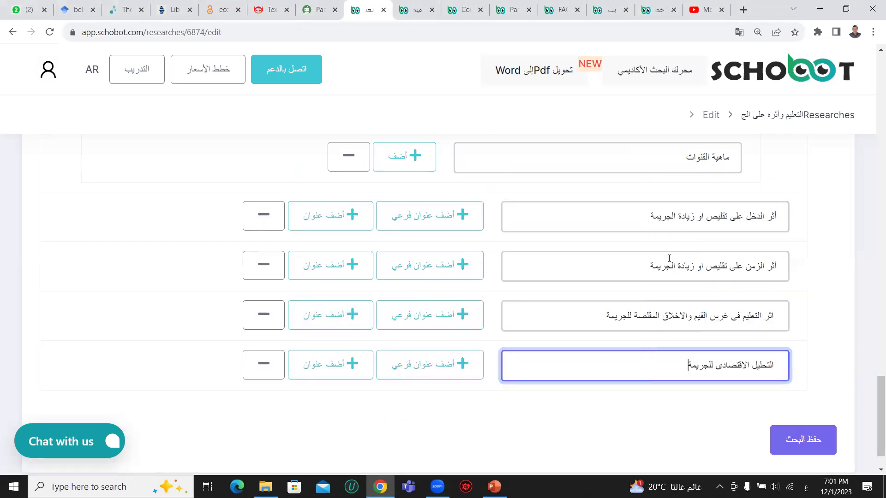
Step: Add a subheading titled "هدفت دراسة" under the new last main topic
{"action": "left_click", "coordinate": [440, 323]}
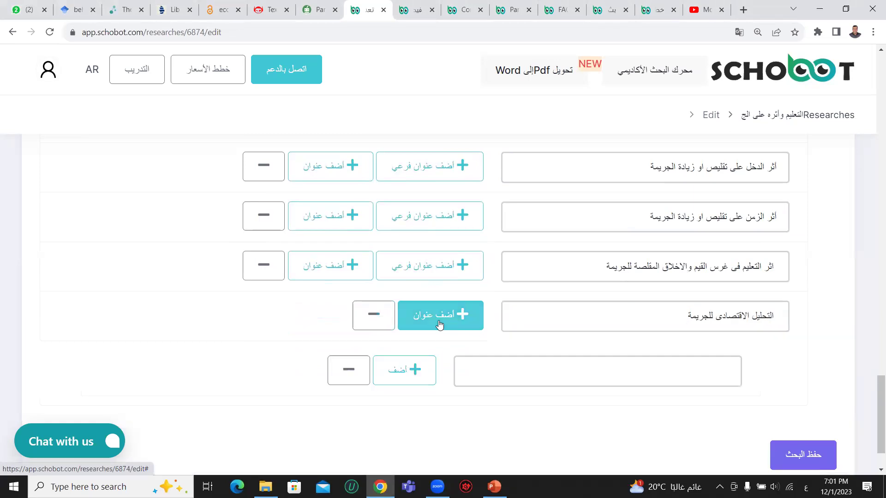
{"action": "left_click", "coordinate": [508, 366]}
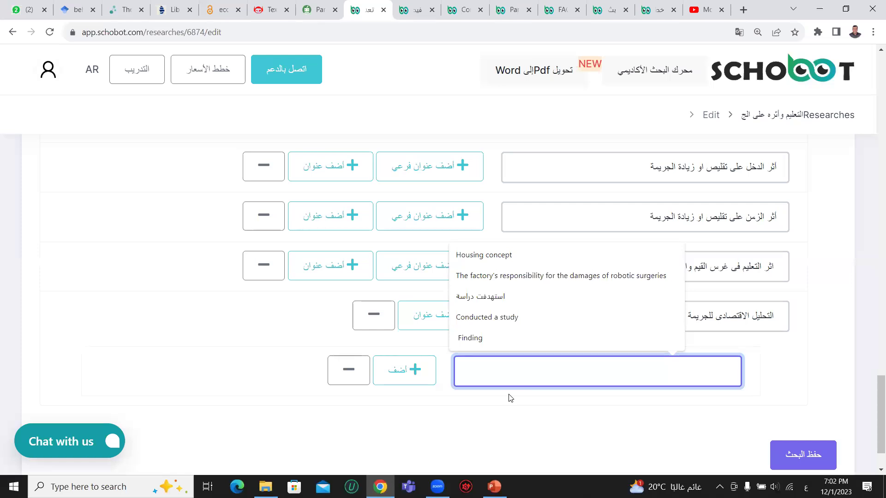
{"action": "type", "text": "هدفت"}
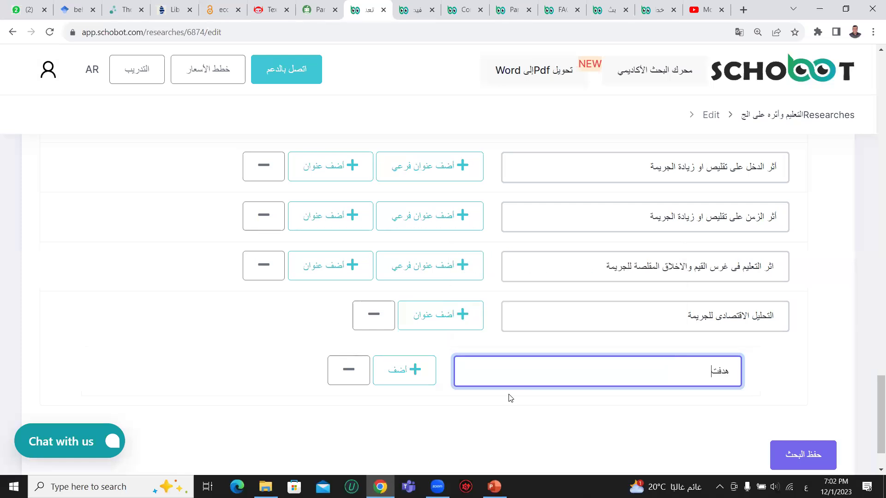
{"action": "type", "text": " دراسة"}
Step: Add another subheading titled "استخدمت دراسة" below "هدفت دراسة"
{"action": "left_click", "coordinate": [414, 370]}
{"action": "scroll", "coordinate": [491, 379], "scroll_direction": "down", "scroll_amount": 3}
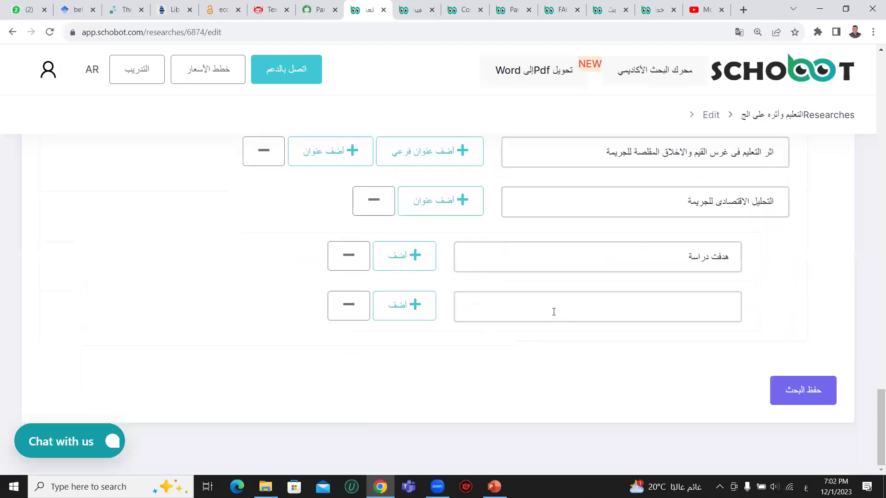
{"action": "left_click", "coordinate": [553, 311]}
{"action": "type", "text": "است"}
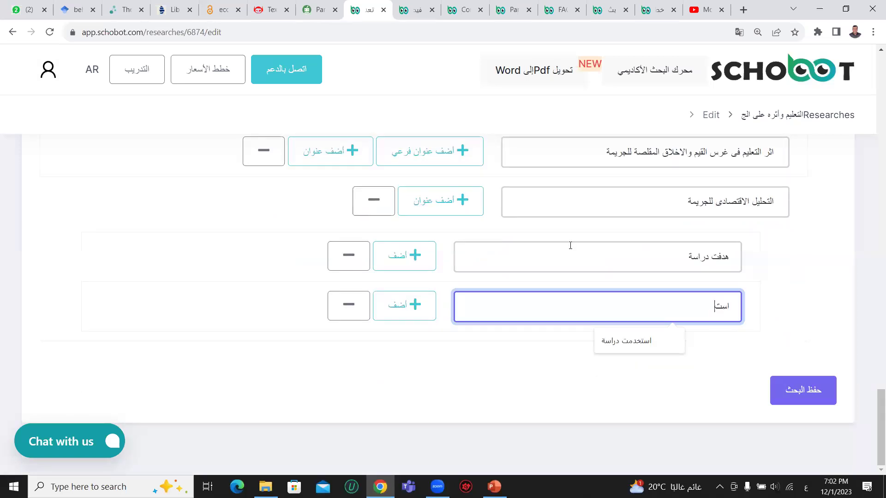
{"action": "type", "text": "خدمت دراسة"}
Step: Add a third subheading titled "توصلت دراسة" below "استخدمت دراسة" under the last main topic
{"action": "left_click", "coordinate": [401, 309]}
{"action": "scroll", "coordinate": [382, 284], "scroll_direction": "down", "scroll_amount": 1}
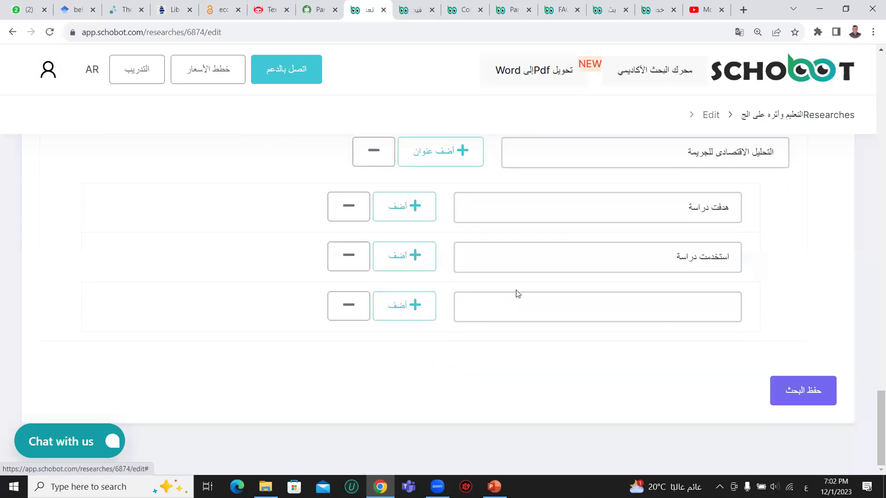
{"action": "left_click", "coordinate": [531, 307]}
{"action": "type", "text": "تو"}
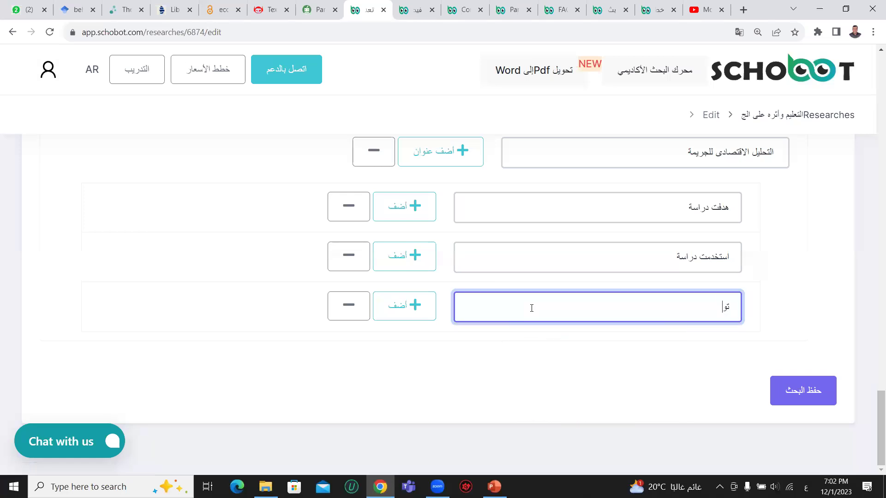
{"action": "type", "text": "صلت دراسة"}
Step: Add a fourth subheading titled "نتائج دراسة" to the same main topic
{"action": "left_click", "coordinate": [433, 310]}
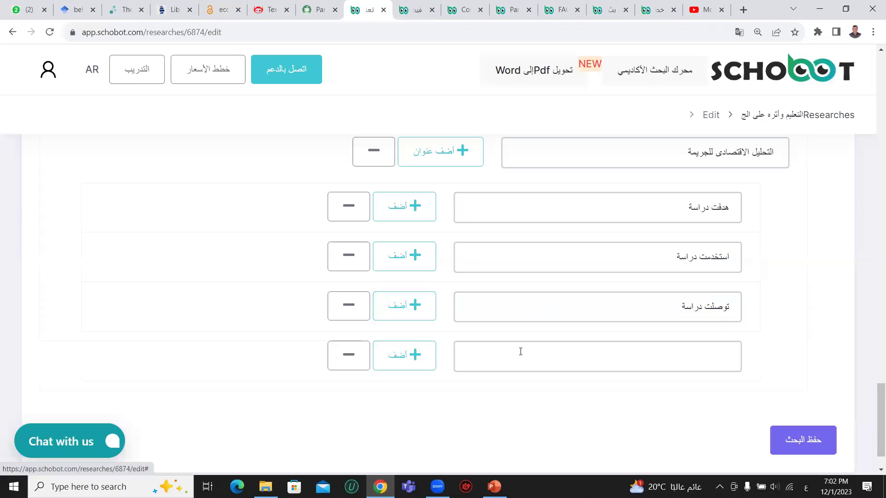
{"action": "left_click", "coordinate": [530, 356]}
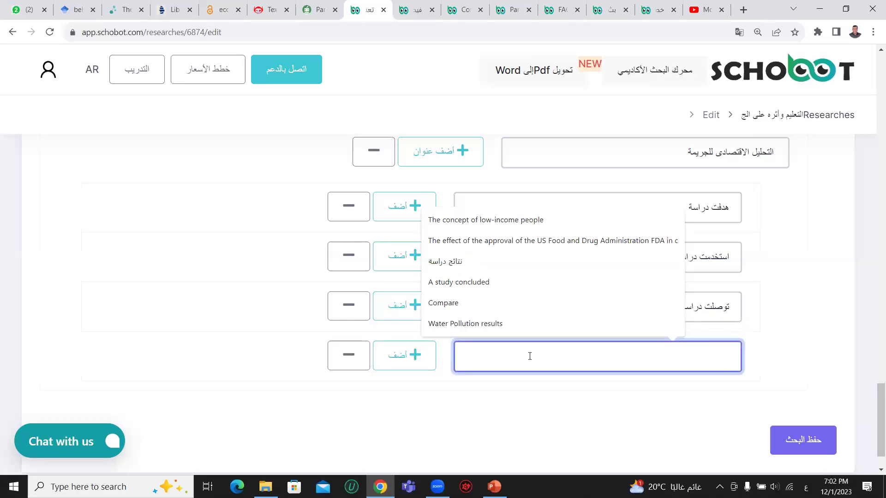
{"action": "type", "text": "نتائج"}
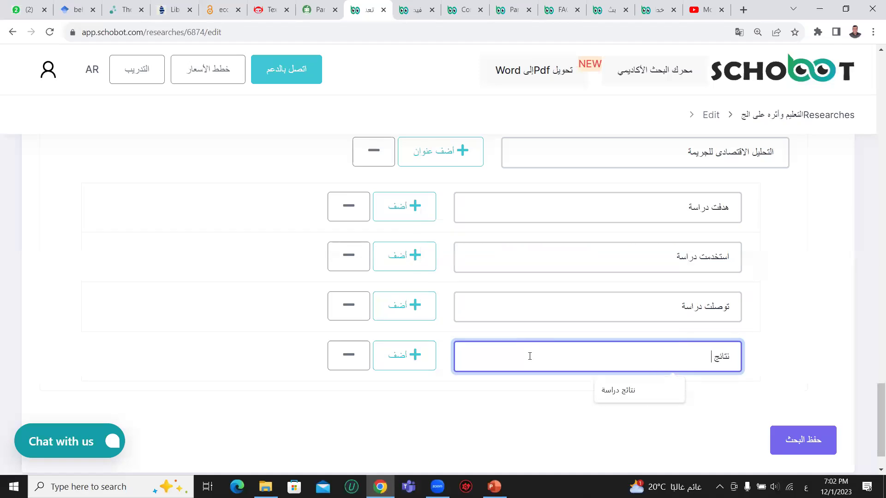
{"action": "type", "text": " دراسة"}
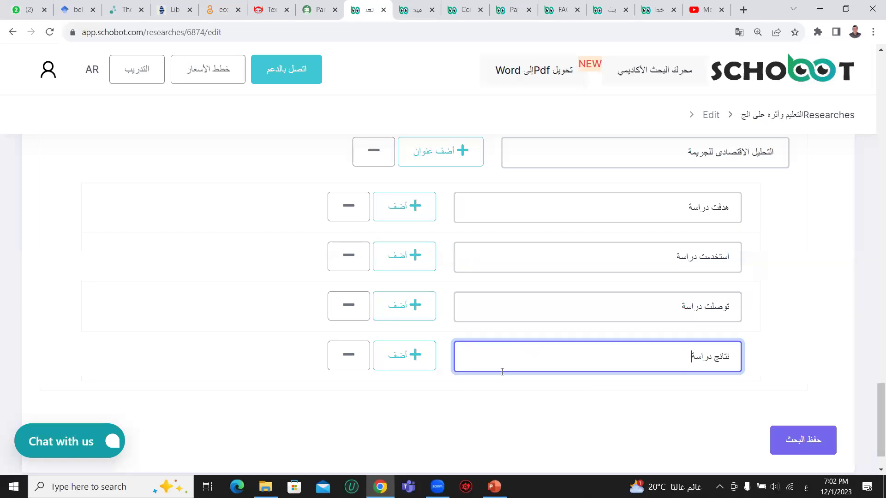
Step: Add a fifth subheading below "نتائج دراسة" and title it "توصلت دراسة"
{"action": "left_click", "coordinate": [405, 356]}
{"action": "left_click", "coordinate": [507, 406]}
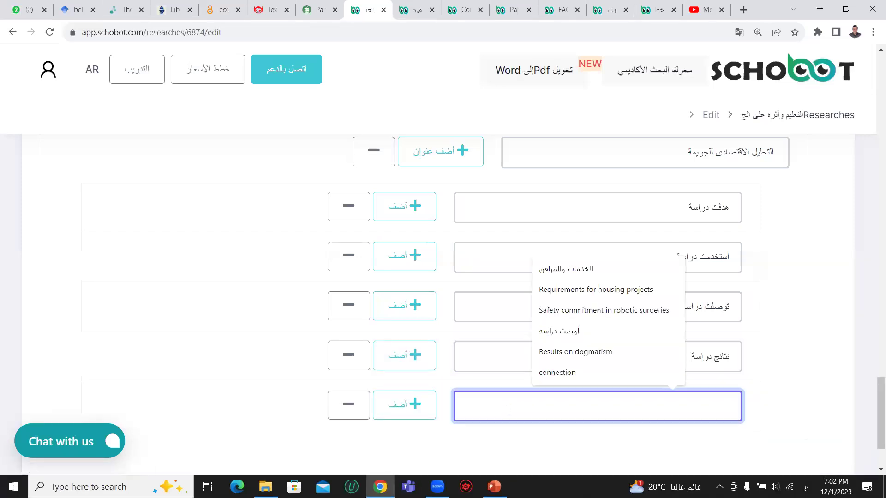
{"action": "type", "text": "توص"}
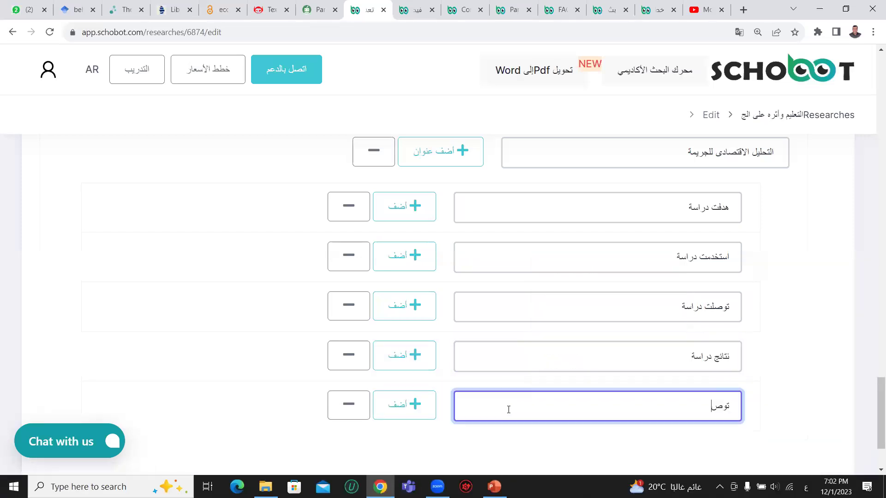
{"action": "type", "text": "لت دراسة"}
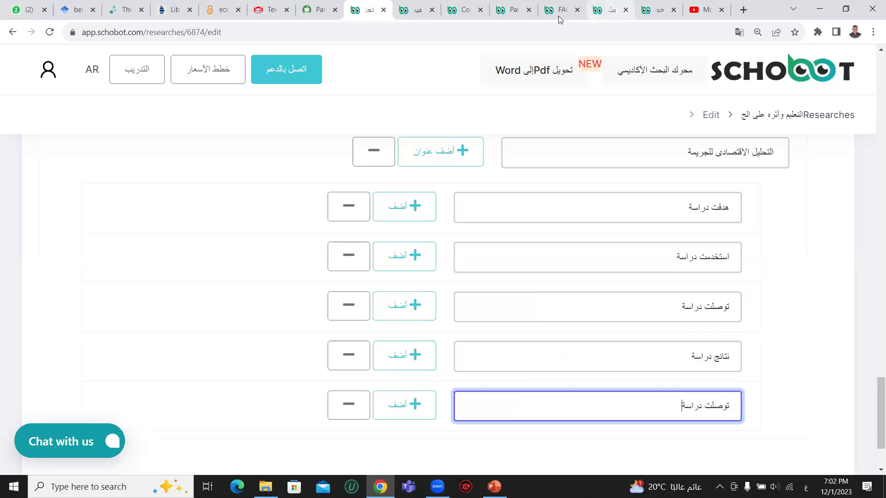
Step: Open the Schobot FAQ page and review its lists of Arabic and foreign reference sources
{"action": "left_click", "coordinate": [512, 10]}
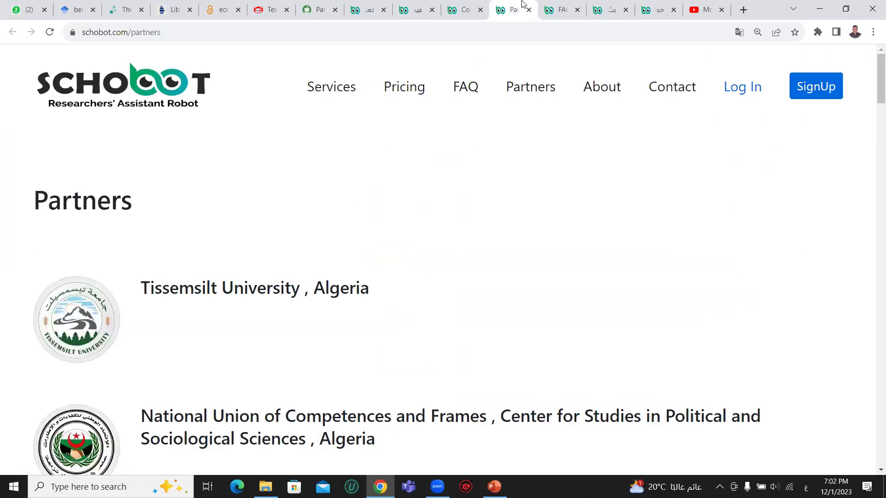
{"action": "left_click", "coordinate": [569, 4]}
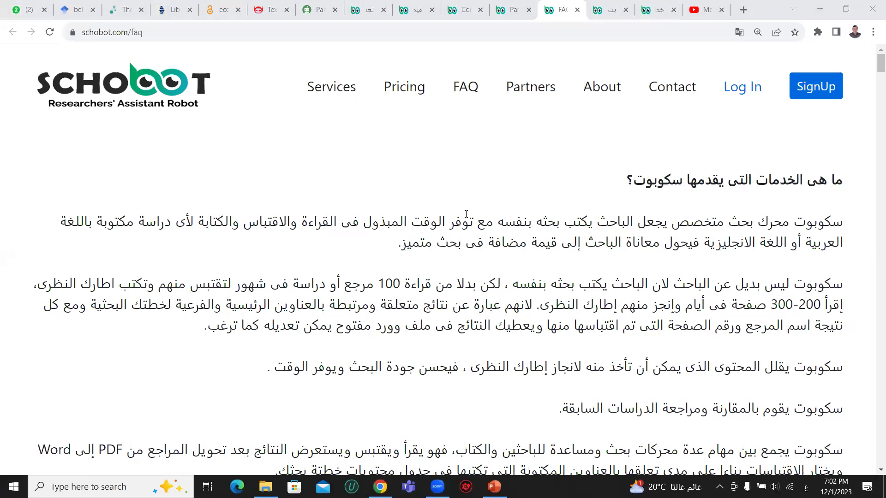
{"action": "scroll", "coordinate": [500, 218], "scroll_direction": "down", "scroll_amount": 15}
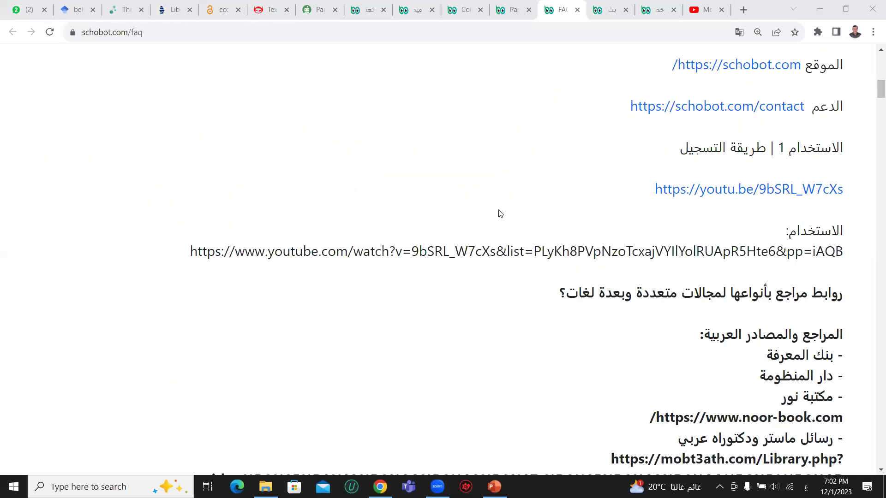
{"action": "scroll", "coordinate": [498, 207], "scroll_direction": "down", "scroll_amount": 1}
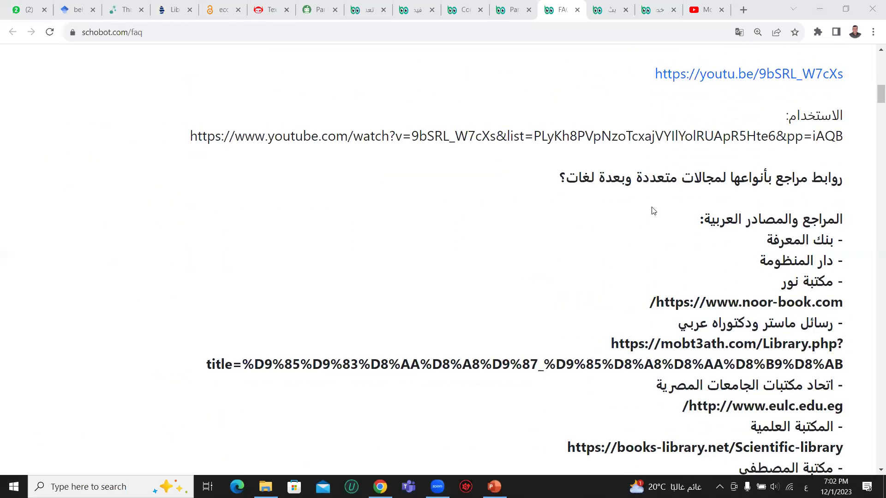
{"action": "scroll", "coordinate": [683, 206], "scroll_direction": "down", "scroll_amount": 1}
{"action": "left_click_drag", "start_coordinate": [815, 185], "coordinate": [813, 327]}
{"action": "scroll", "coordinate": [812, 328], "scroll_direction": "down", "scroll_amount": 2}
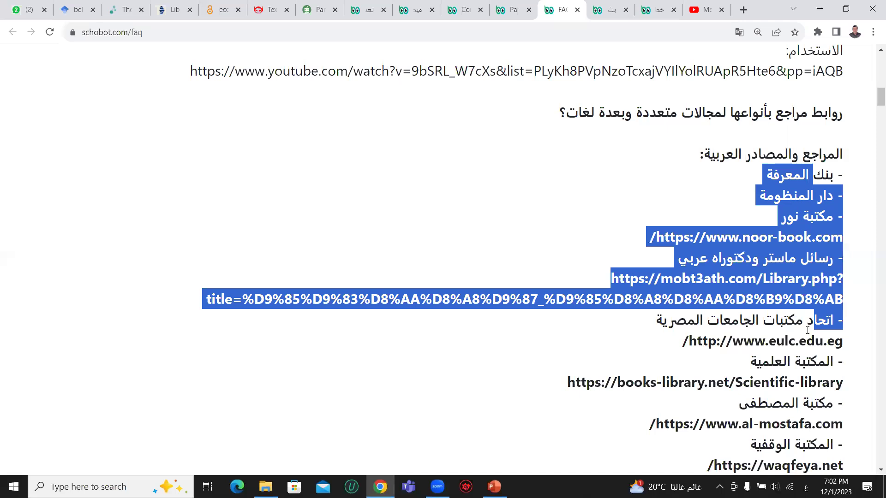
{"action": "scroll", "coordinate": [806, 329], "scroll_direction": "down", "scroll_amount": 2}
{"action": "scroll", "coordinate": [805, 330], "scroll_direction": "down", "scroll_amount": 17}
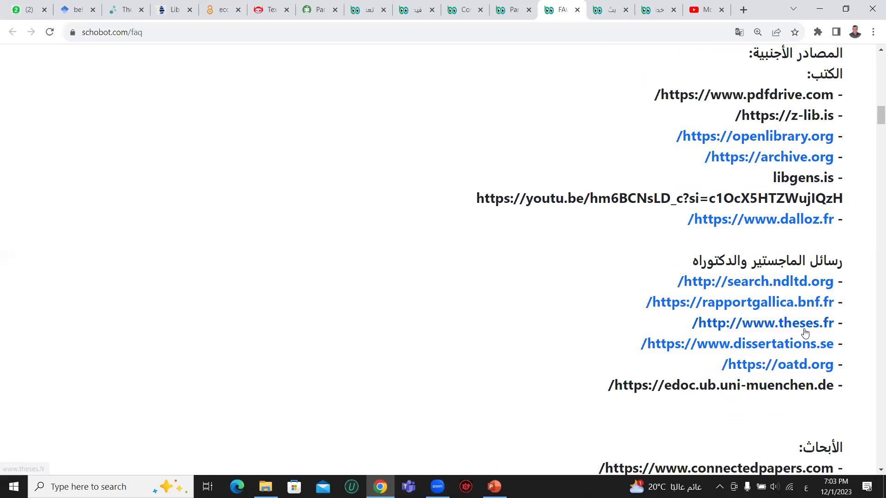
Step: Find the FAQ answer on reviewing previous studies and read through its suggested Arabic and English key phrases
{"action": "scroll", "coordinate": [802, 329], "scroll_direction": "down", "scroll_amount": 15}
{"action": "scroll", "coordinate": [793, 319], "scroll_direction": "down", "scroll_amount": 18}
{"action": "scroll", "coordinate": [789, 316], "scroll_direction": "down", "scroll_amount": 18}
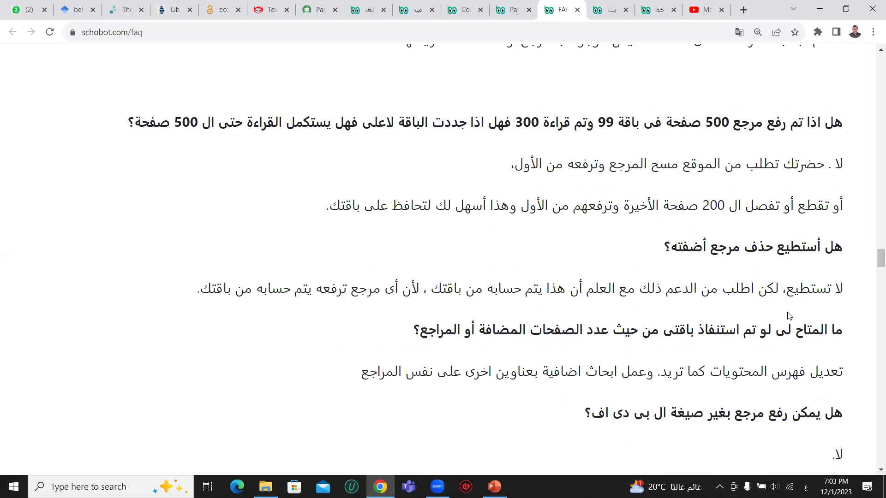
{"action": "scroll", "coordinate": [789, 316], "scroll_direction": "down", "scroll_amount": 4}
{"action": "scroll", "coordinate": [788, 316], "scroll_direction": "down", "scroll_amount": 8}
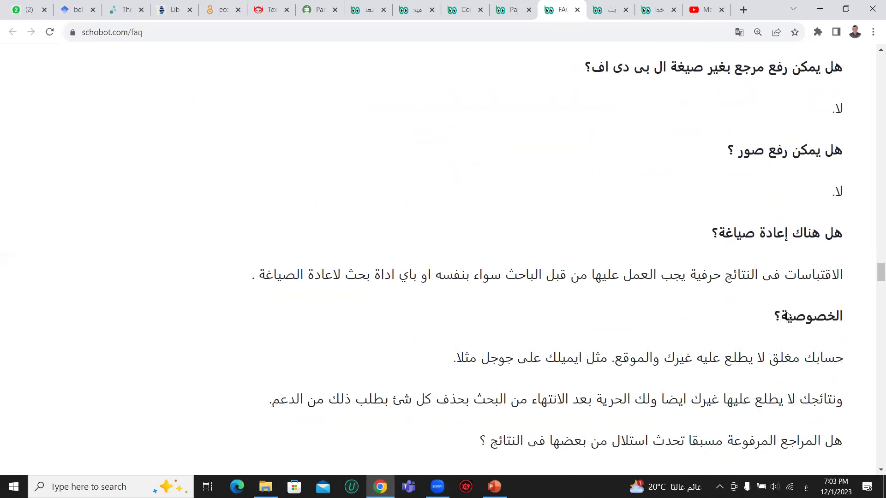
{"action": "scroll", "coordinate": [788, 311], "scroll_direction": "down", "scroll_amount": 20}
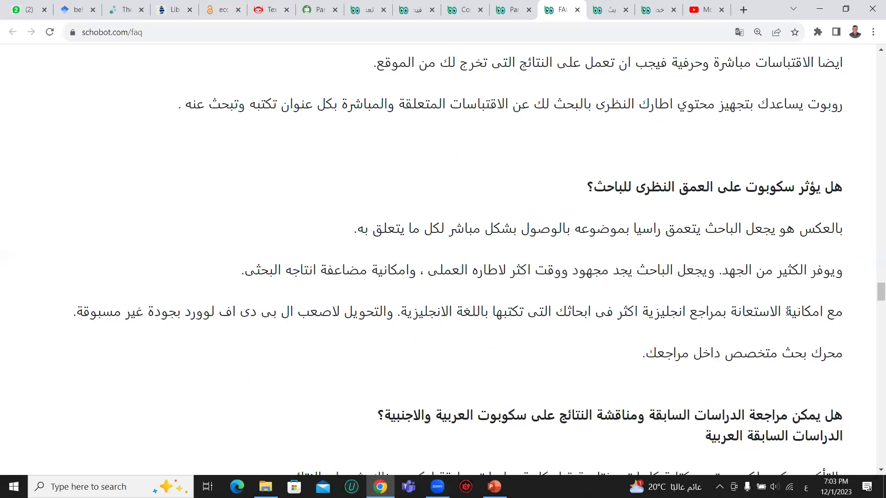
{"action": "scroll", "coordinate": [791, 316], "scroll_direction": "up", "scroll_amount": 5}
{"action": "left_click_drag", "start_coordinate": [809, 207], "coordinate": [815, 367]}
{"action": "left_click", "coordinate": [815, 289]}
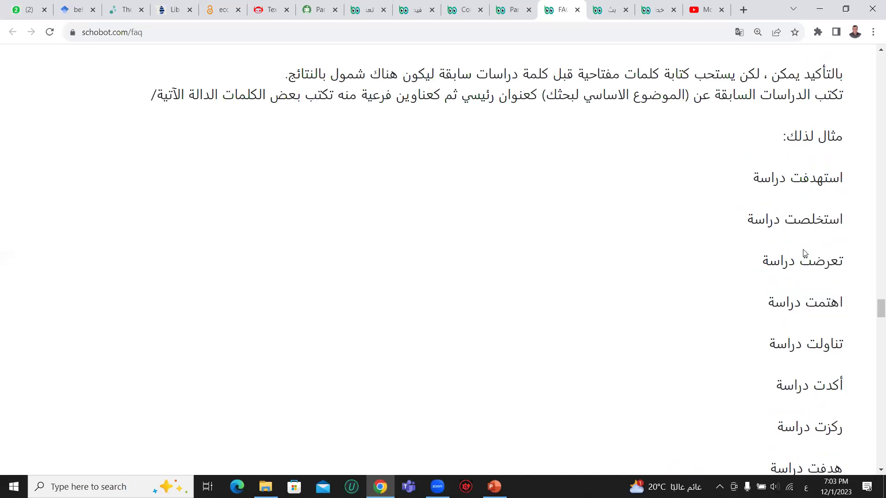
{"action": "scroll", "coordinate": [577, 189], "scroll_direction": "up", "scroll_amount": 1}
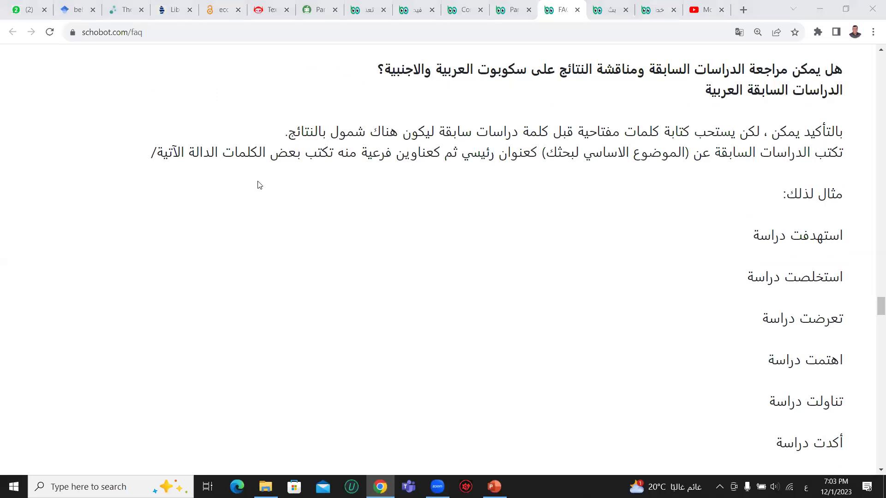
{"action": "scroll", "coordinate": [403, 252], "scroll_direction": "down", "scroll_amount": 20}
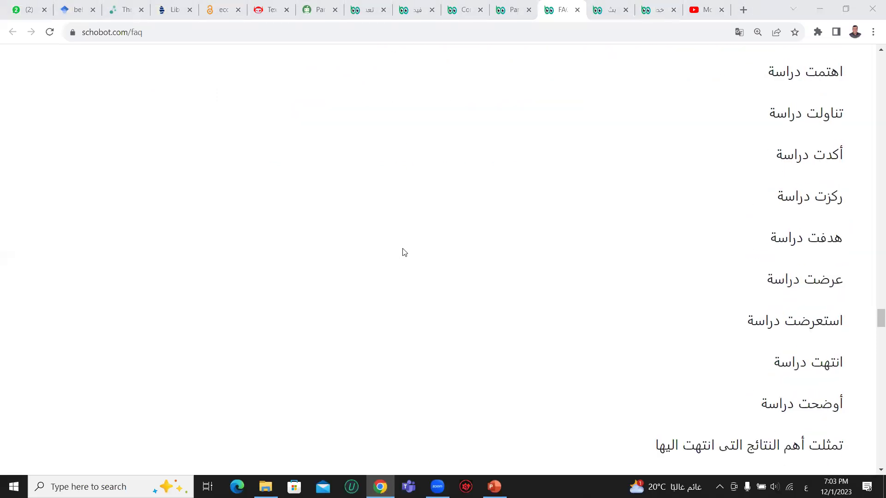
{"action": "scroll", "coordinate": [402, 251], "scroll_direction": "down", "scroll_amount": 6}
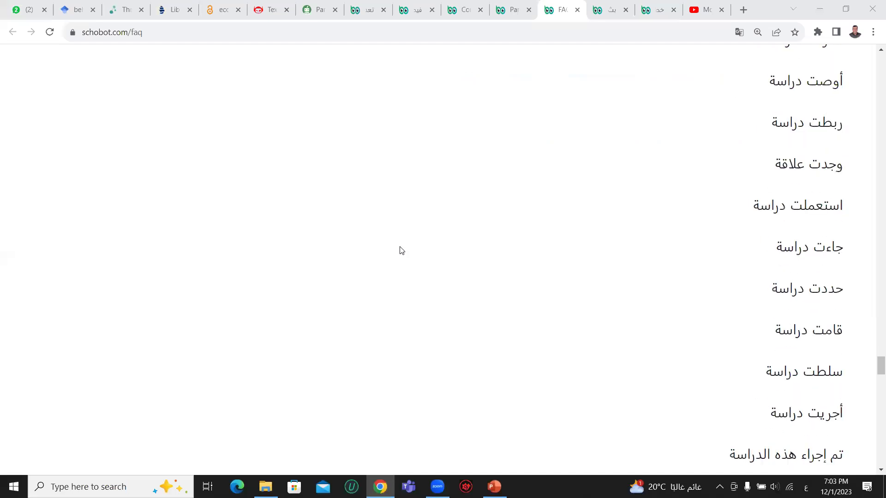
{"action": "scroll", "coordinate": [401, 249], "scroll_direction": "down", "scroll_amount": 12}
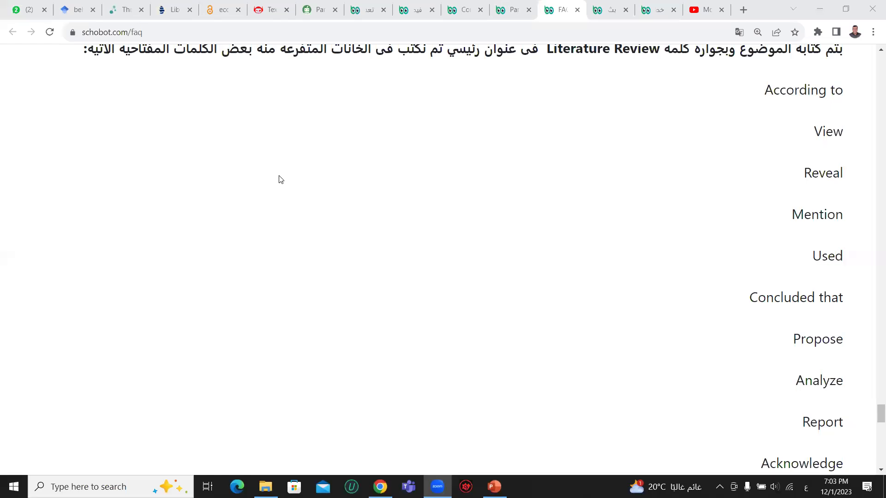
Step: Return to the research's edit page and review the phrase subheadings under "التحليل الاقتصادى للجريمة" and the main headings above it
{"action": "left_click", "coordinate": [367, 9]}
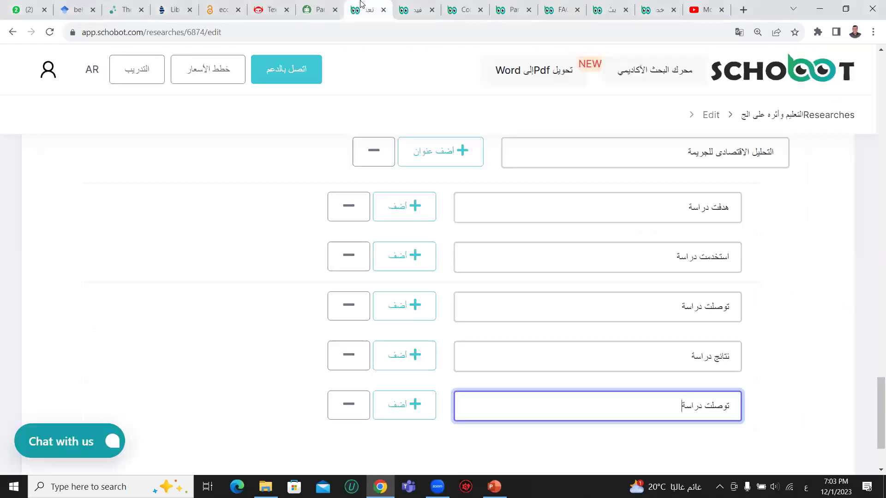
{"action": "scroll", "coordinate": [524, 305], "scroll_direction": "up", "scroll_amount": 4}
{"action": "left_click", "coordinate": [632, 224]}
{"action": "left_click", "coordinate": [589, 280]}
{"action": "left_click", "coordinate": [589, 323]}
{"action": "left_click", "coordinate": [591, 369]}
{"action": "scroll", "coordinate": [608, 326], "scroll_direction": "down", "scroll_amount": 1}
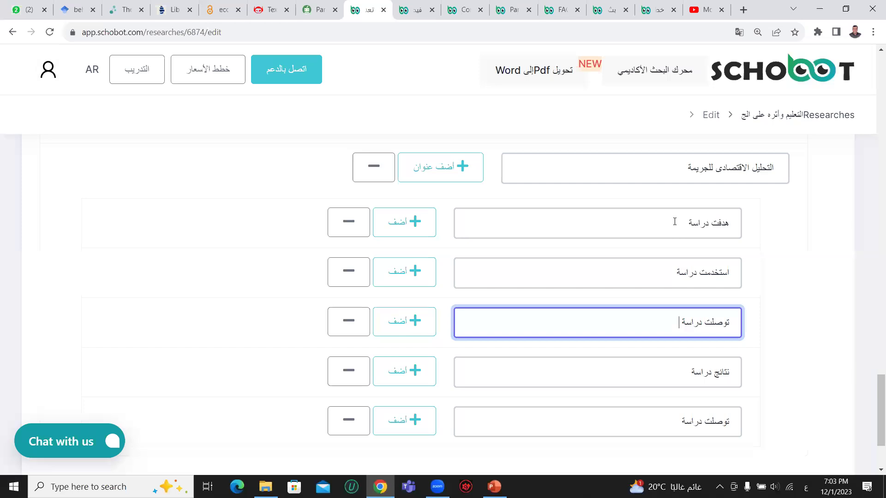
{"action": "left_click", "coordinate": [675, 222]}
{"action": "left_click", "coordinate": [628, 281]}
{"action": "left_click", "coordinate": [609, 329]}
{"action": "left_click", "coordinate": [597, 358]}
{"action": "scroll", "coordinate": [593, 343], "scroll_direction": "up", "scroll_amount": 1}
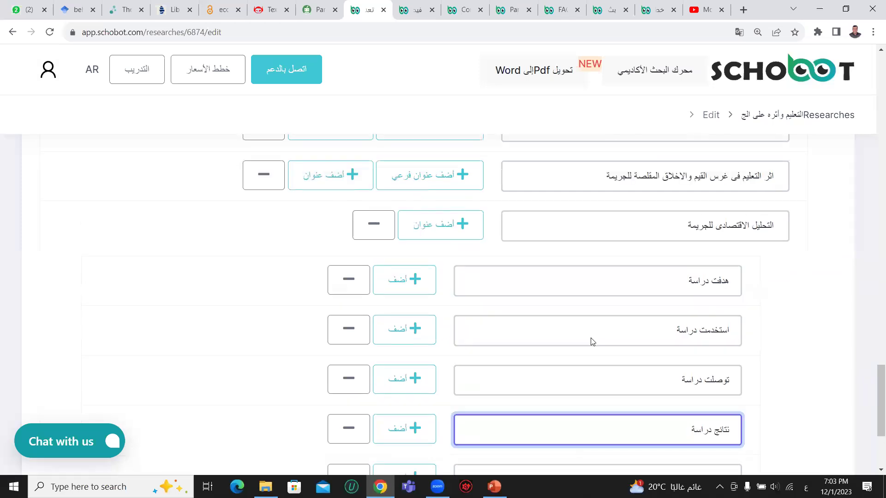
{"action": "scroll", "coordinate": [588, 308], "scroll_direction": "up", "scroll_amount": 3}
{"action": "scroll", "coordinate": [586, 306], "scroll_direction": "up", "scroll_amount": 3}
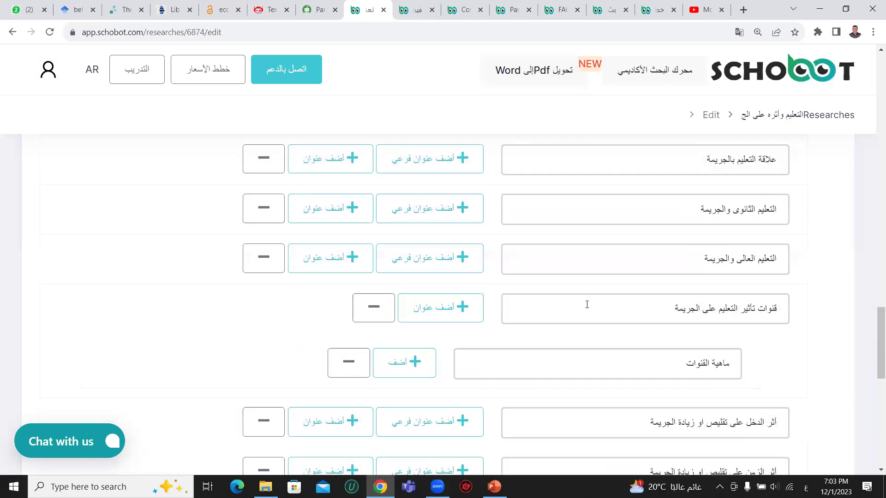
{"action": "scroll", "coordinate": [587, 305], "scroll_direction": "up", "scroll_amount": 2}
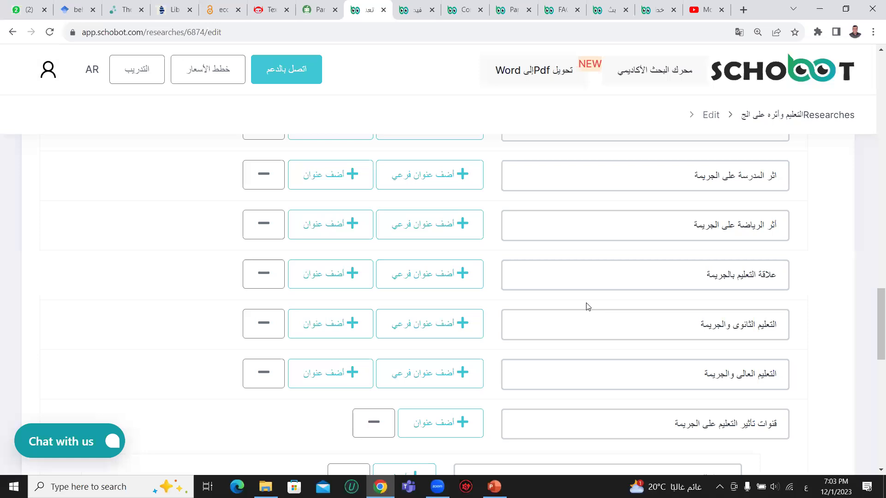
{"action": "scroll", "coordinate": [588, 307], "scroll_direction": "down", "scroll_amount": 9}
{"action": "scroll", "coordinate": [584, 304], "scroll_direction": "down", "scroll_amount": 2}
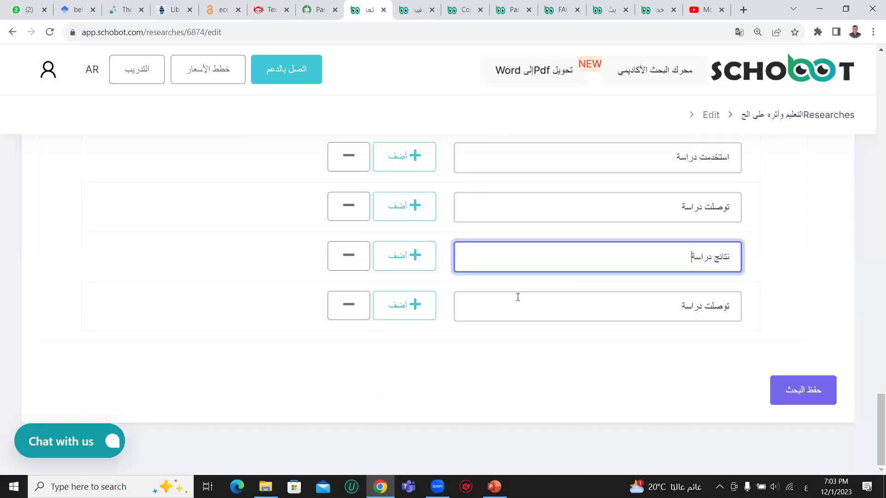
Step: Add a new main heading after "التحليل الاقتصادى للجريمة" titled "هناك علاقة عكسية بين مستوى التعليم ومعدلات الجريمة"
{"action": "scroll", "coordinate": [489, 272], "scroll_direction": "up", "scroll_amount": 1}
{"action": "scroll", "coordinate": [423, 222], "scroll_direction": "up", "scroll_amount": 2}
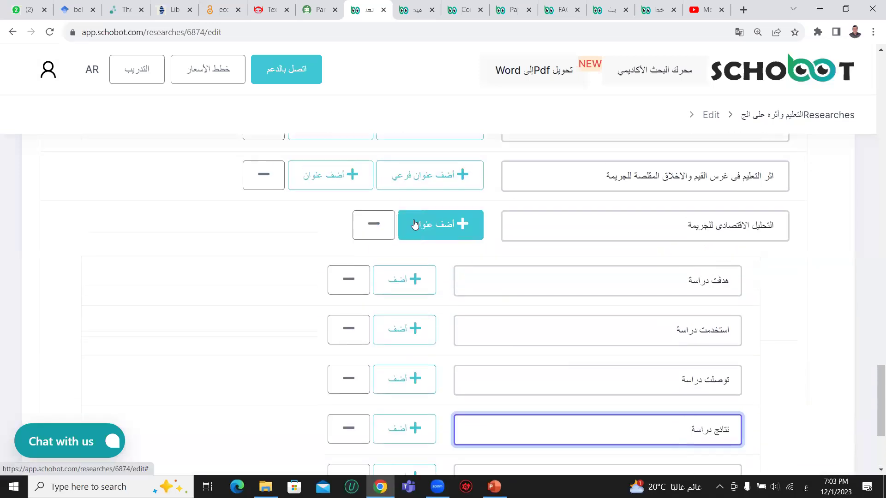
{"action": "left_click", "coordinate": [429, 227]}
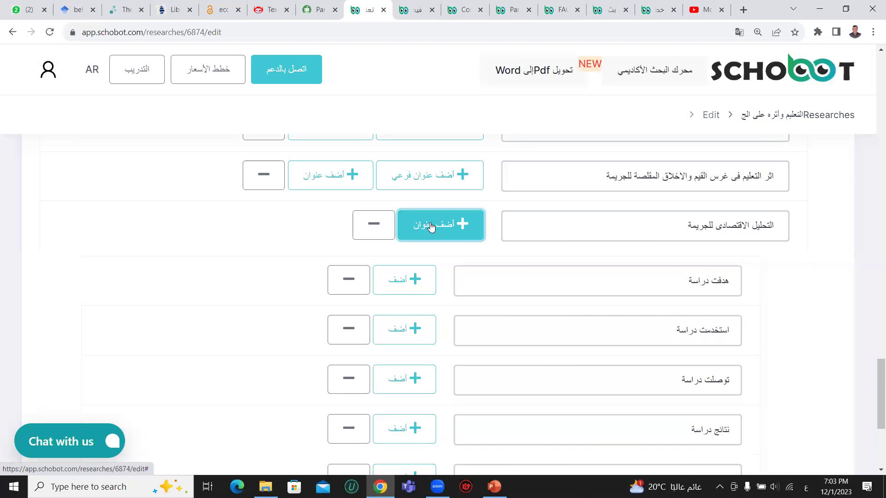
{"action": "scroll", "coordinate": [508, 267], "scroll_direction": "down", "scroll_amount": 5}
{"action": "left_click", "coordinate": [639, 316]}
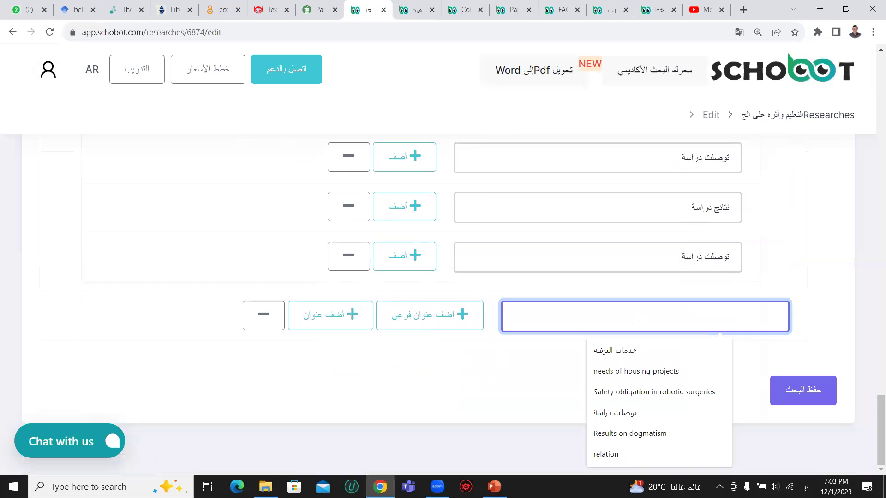
{"action": "key", "text": "Escape"}
{"action": "type", "text": "هناك عل"}
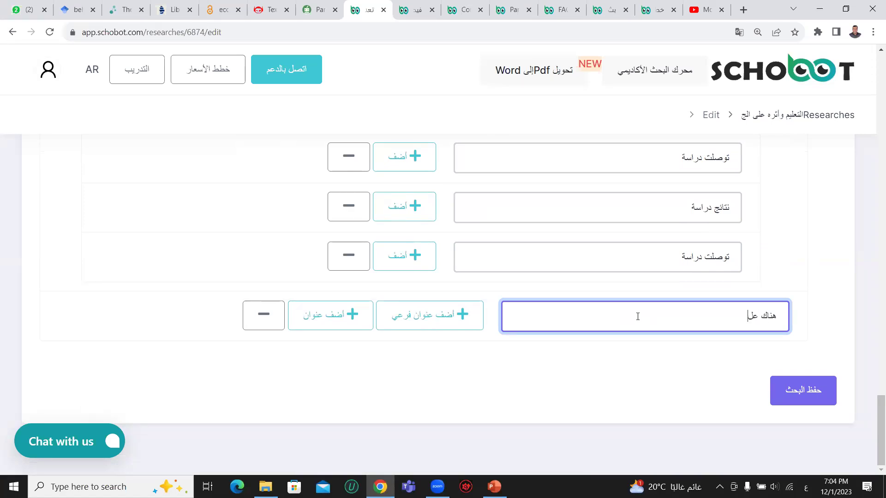
{"action": "type", "text": "اقة عكسية بين مستزى التعليم ومعدلات الجريمة"}
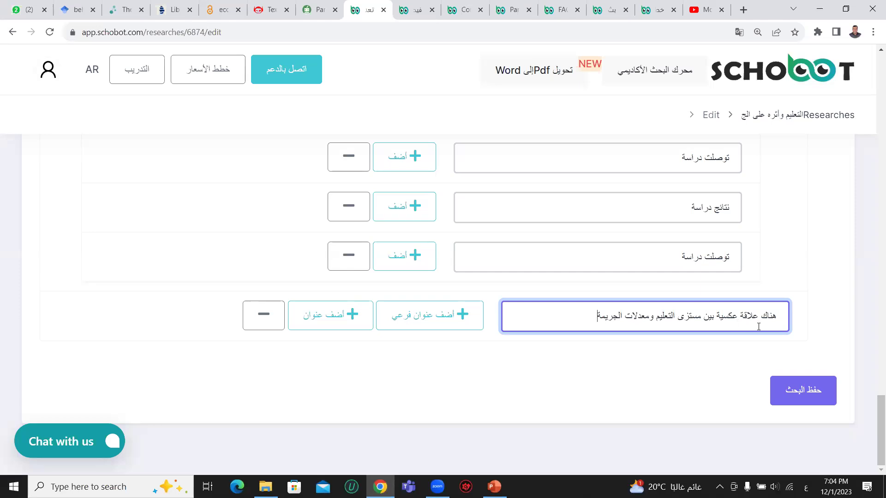
{"action": "left_click", "coordinate": [685, 316]}
{"action": "key", "text": "BackSpace"}
{"action": "key", "text": "BackSpace"}
{"action": "type", "text": "تو"}
Step: Add a subheading "توجد علاقة" under the main heading "هناك علاقة عكسية بين مستوى التعليم ومعدلات الجريمة"
{"action": "left_click", "coordinate": [452, 322]}
{"action": "scroll", "coordinate": [475, 319], "scroll_direction": "down", "scroll_amount": 2}
{"action": "left_click", "coordinate": [507, 310]}
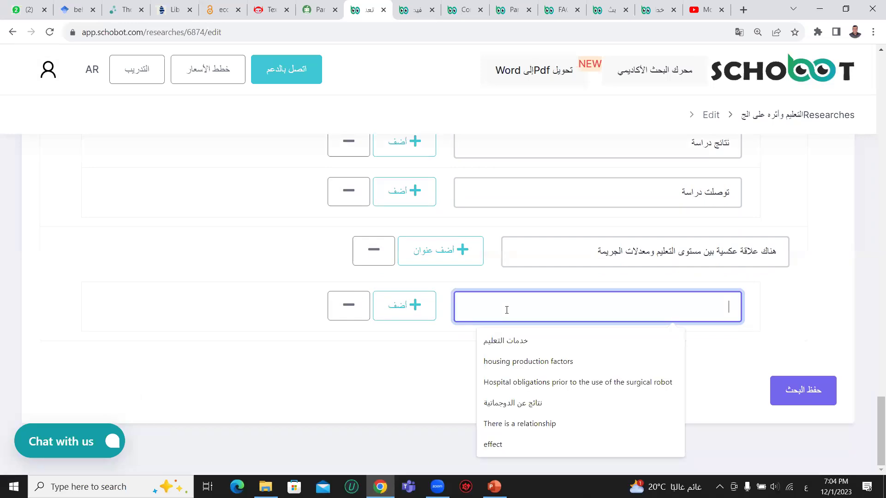
{"action": "type", "text": "توج"}
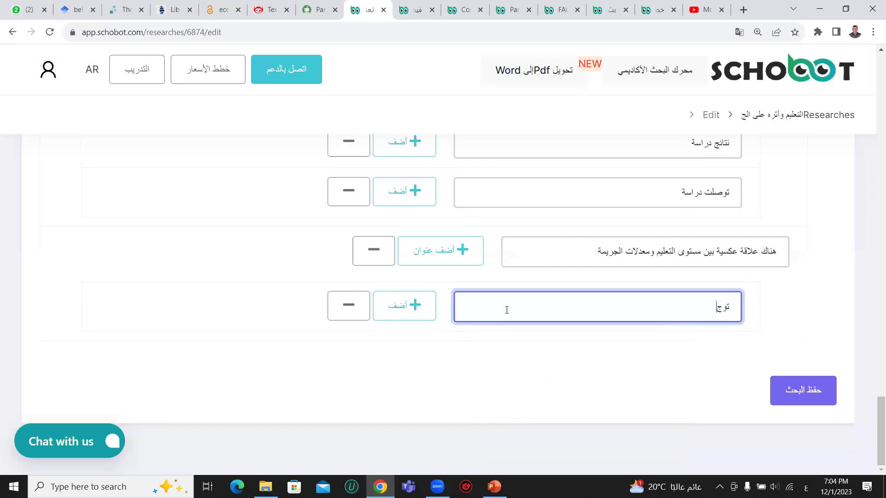
{"action": "type", "text": "د علاقة"}
Step: Add a second subheading after "توجد علاقة" titled "يوجد أثر"
{"action": "left_click", "coordinate": [405, 305]}
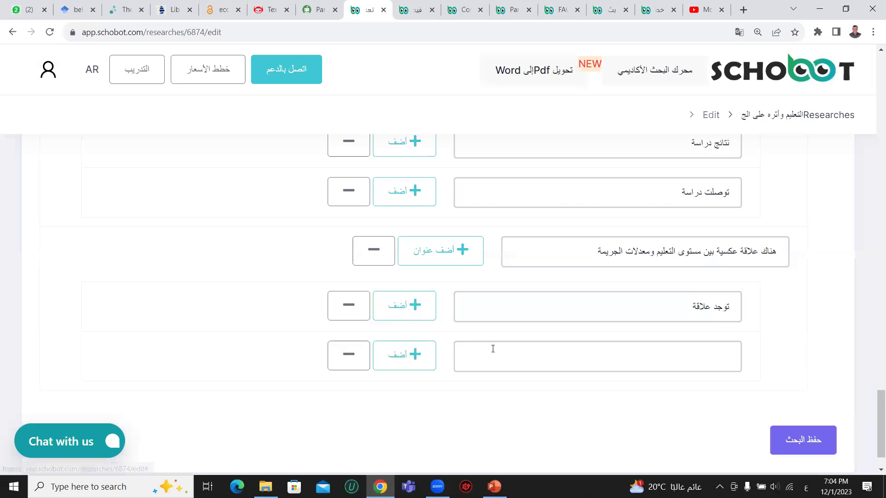
{"action": "left_click", "coordinate": [493, 349]}
{"action": "type", "text": "توج"}
{"action": "key", "text": "BackSpace"}
{"action": "key", "text": "BackSpace"}
{"action": "key", "text": "BackSpace"}
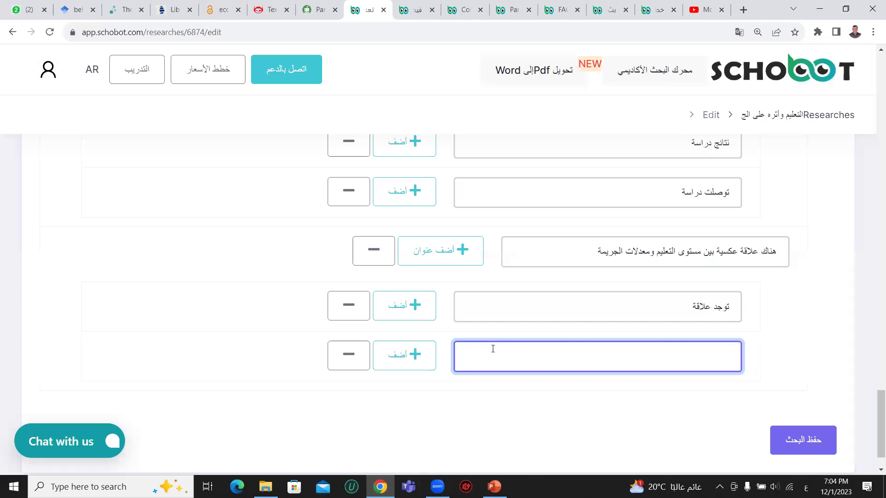
{"action": "type", "text": "ت"}
{"action": "key", "text": "BackSpace"}
{"action": "type", "text": "يوجد"}
{"action": "type", "text": "أثر"}
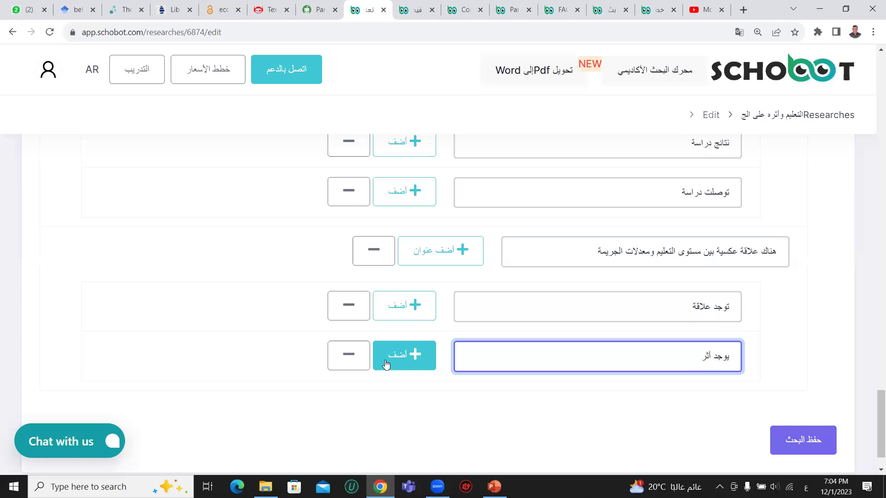
Step: Add a third subheading after "يوجد أثر" titled "توجد دلالة"
{"action": "left_click", "coordinate": [397, 355]}
{"action": "scroll", "coordinate": [508, 341], "scroll_direction": "down", "scroll_amount": 2}
{"action": "left_click", "coordinate": [560, 310]}
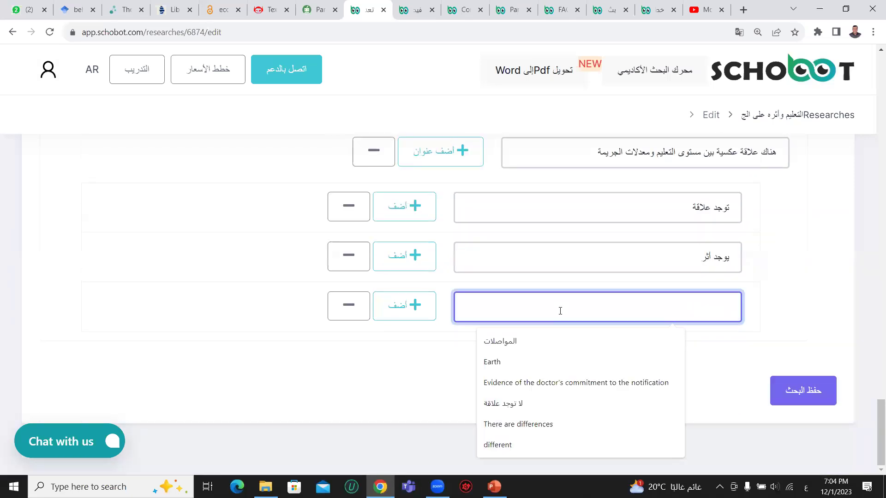
{"action": "type", "text": "توجد دج"}
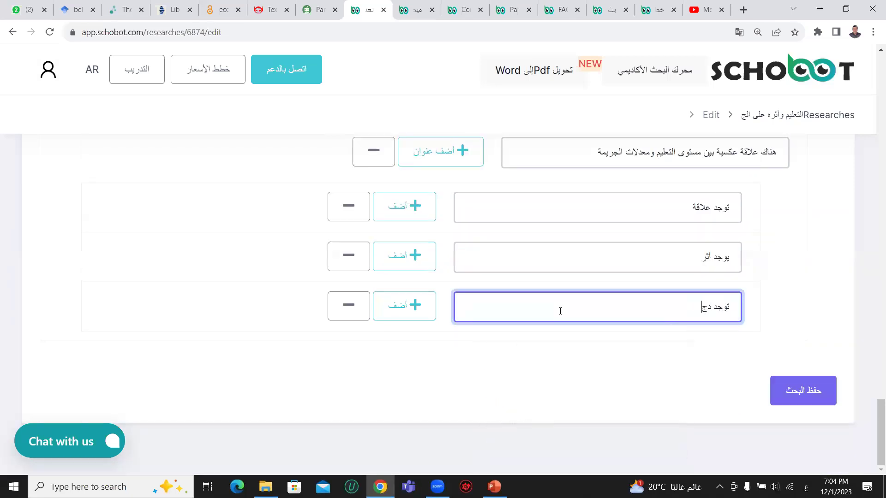
{"action": "type", "text": "لالة"}
{"action": "key", "text": "BackSpace"}
{"action": "key", "text": "BackSpace"}
{"action": "key", "text": "BackSpace"}
{"action": "key", "text": "BackSpace"}
{"action": "key", "text": "BackSpace"}
{"action": "type", "text": "لالة"}
Step: Add a fourth subheading after "توجد دلالة" titled "توجد فروق"
{"action": "left_click", "coordinate": [390, 316]}
{"action": "left_click", "coordinate": [542, 357]}
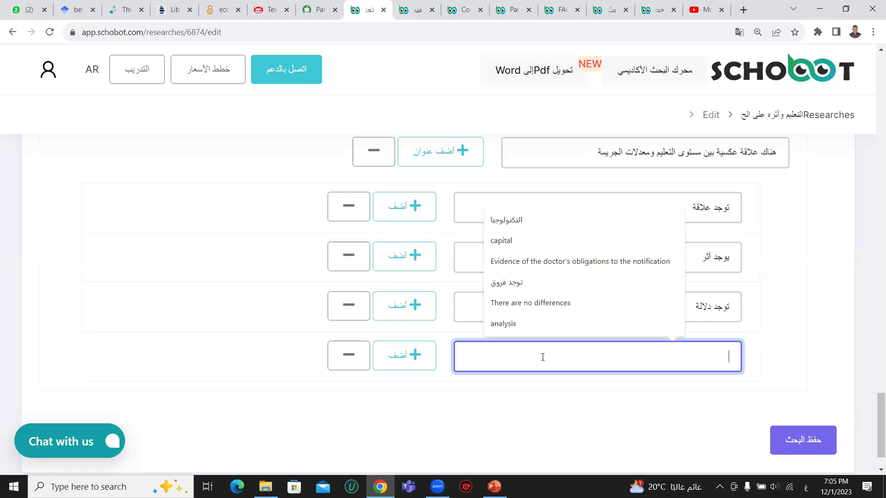
{"action": "type", "text": "توجد "}
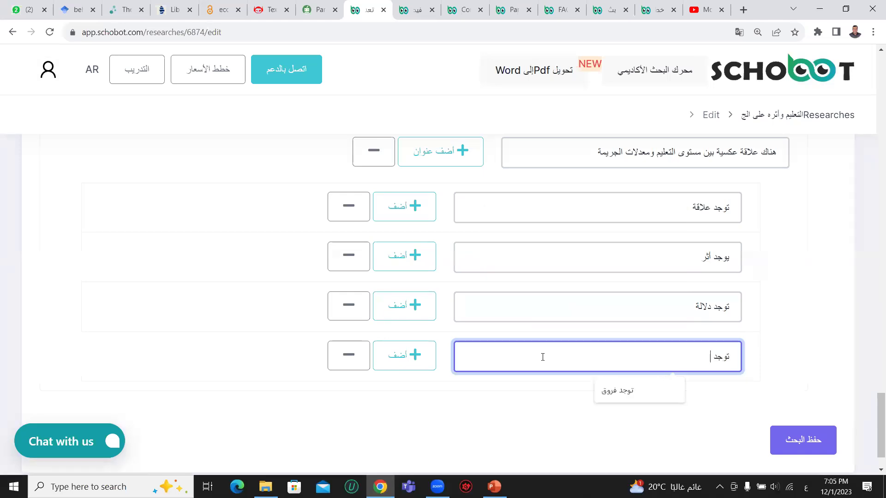
{"action": "type", "text": "فروق"}
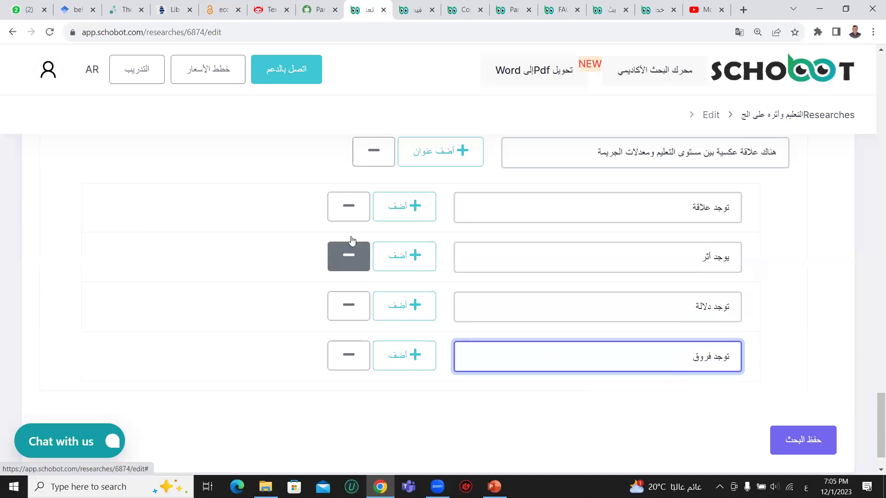
Step: Add another, blank main heading after "هناك علاقة عكسية بين مستوى التعليم ومعدلات الجريمة"
{"action": "left_click", "coordinate": [452, 167]}
{"action": "scroll", "coordinate": [570, 271], "scroll_direction": "down", "scroll_amount": 2}
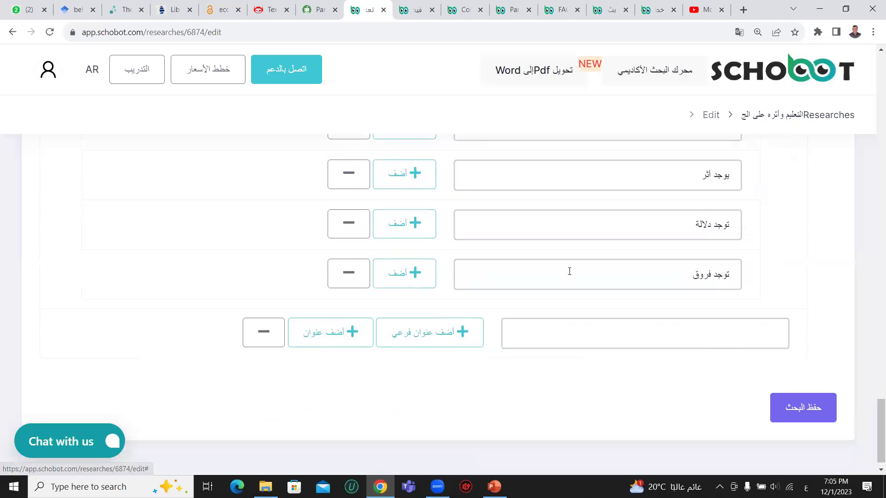
{"action": "left_click", "coordinate": [634, 314]}
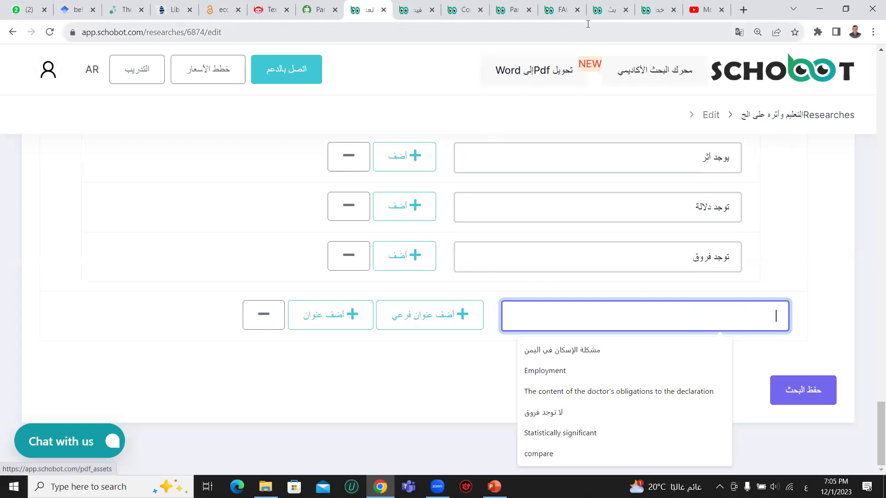
Step: Review the FAQ's key phrases for discussing Arabic and English results, and return to the research's edit page
{"action": "left_click", "coordinate": [560, 9]}
{"action": "scroll", "coordinate": [614, 260], "scroll_direction": "down", "scroll_amount": 10}
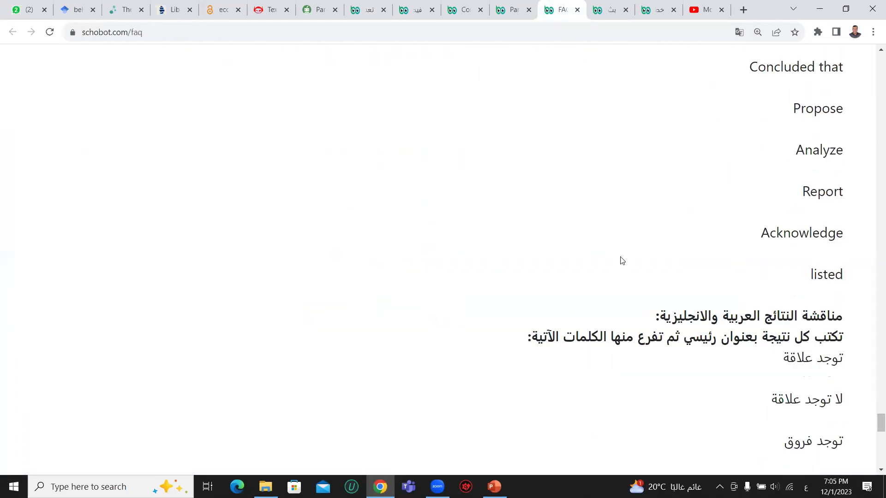
{"action": "scroll", "coordinate": [728, 288], "scroll_direction": "down", "scroll_amount": 5}
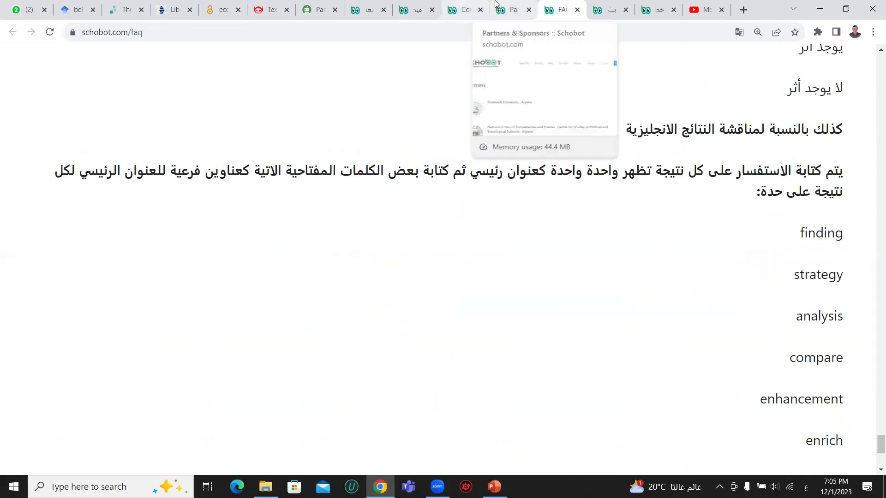
{"action": "left_click", "coordinate": [512, 10]}
{"action": "left_click", "coordinate": [379, 4]}
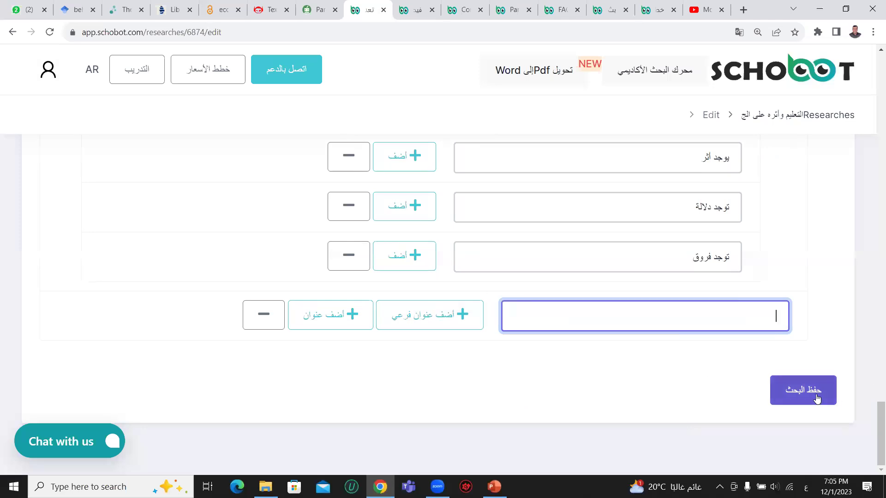
Step: Save the research, reopen it for editing to check the new subheadings, and save it again
{"action": "left_click", "coordinate": [817, 397]}
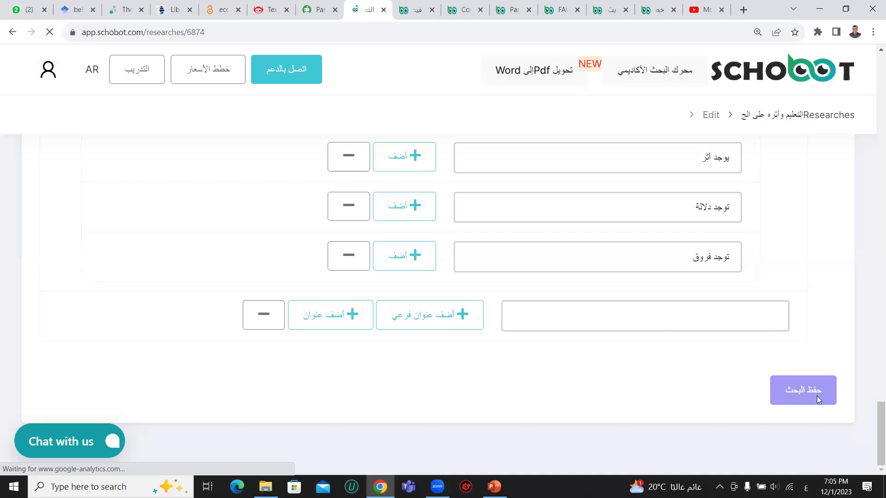
{"action": "scroll", "coordinate": [519, 336], "scroll_direction": "down", "scroll_amount": 5}
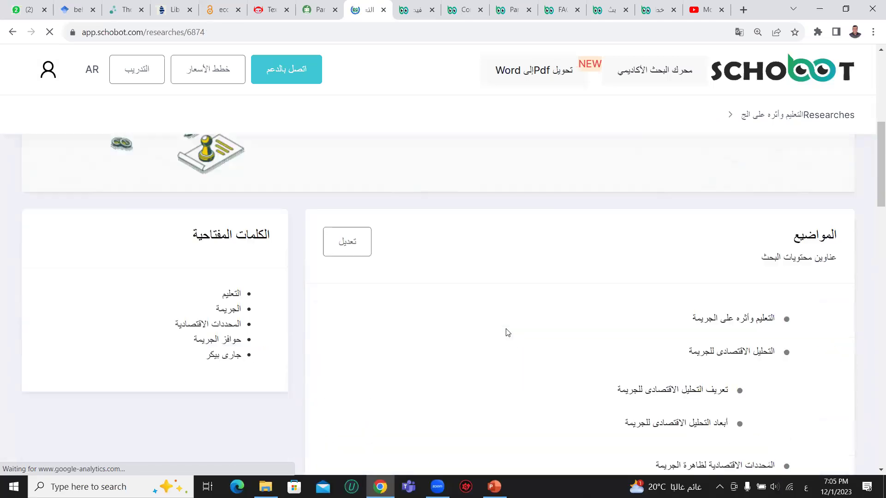
{"action": "left_click", "coordinate": [355, 247]}
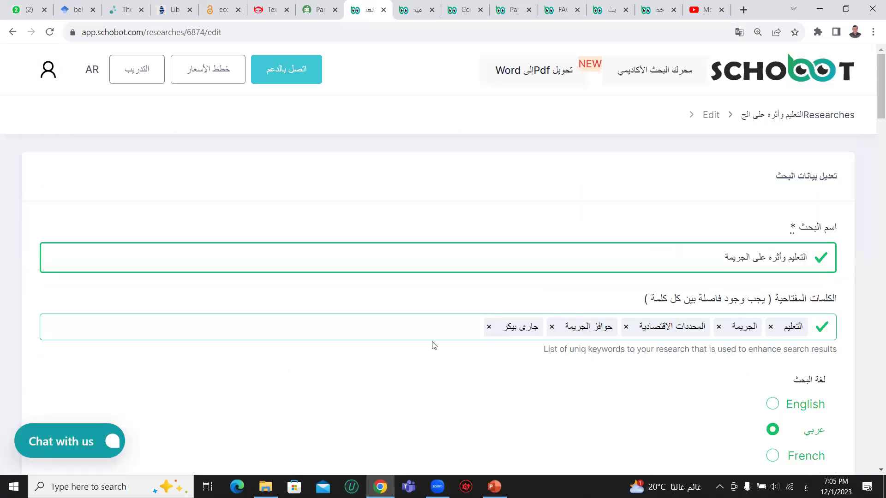
{"action": "scroll", "coordinate": [205, 279], "scroll_direction": "down", "scroll_amount": 20}
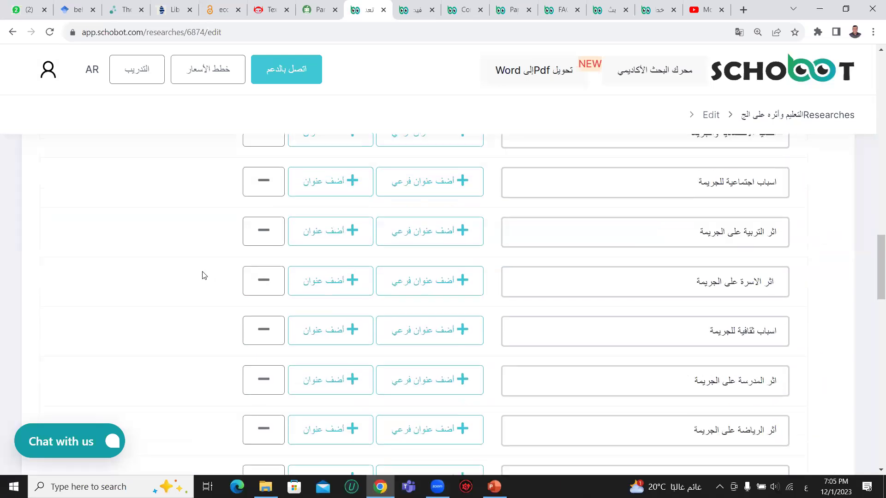
{"action": "scroll", "coordinate": [206, 277], "scroll_direction": "down", "scroll_amount": 10}
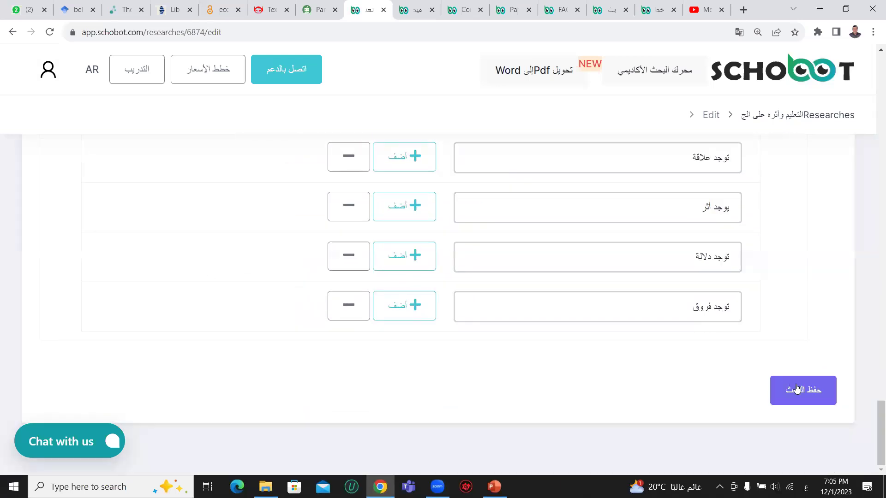
{"action": "left_click", "coordinate": [794, 391]}
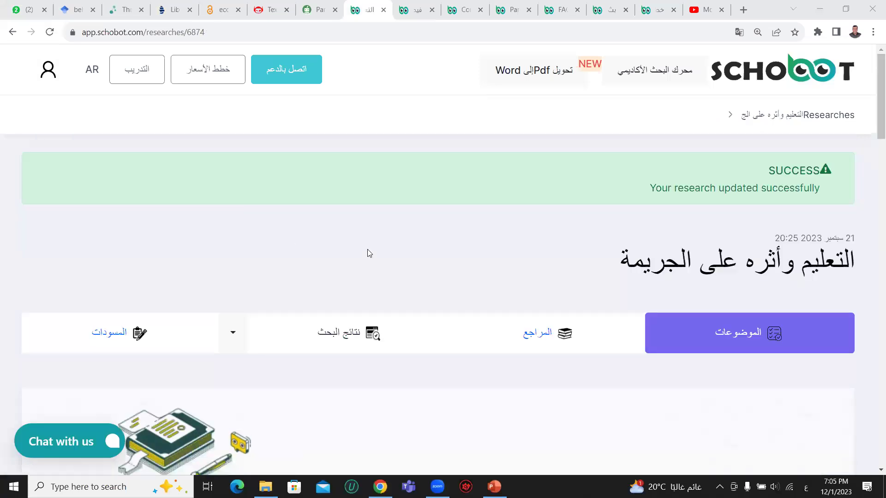
Step: Open the research's references and start a new reference
{"action": "left_click", "coordinate": [533, 335]}
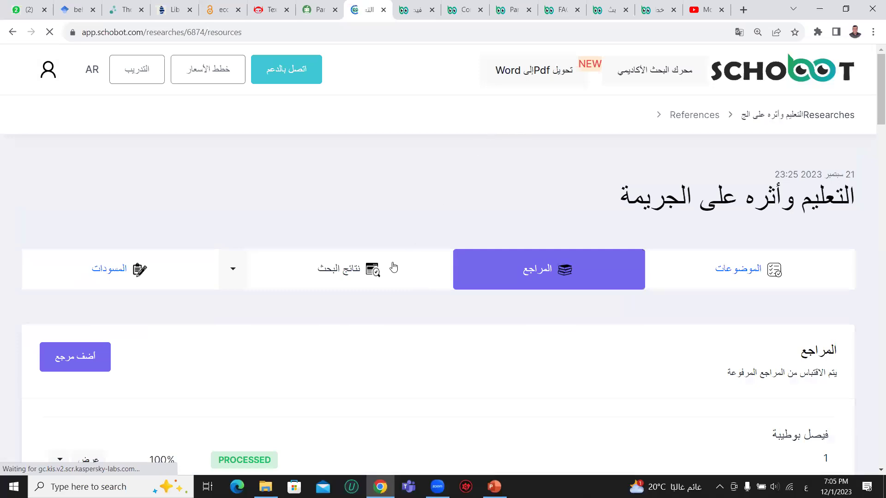
{"action": "scroll", "coordinate": [394, 291], "scroll_direction": "down", "scroll_amount": 3}
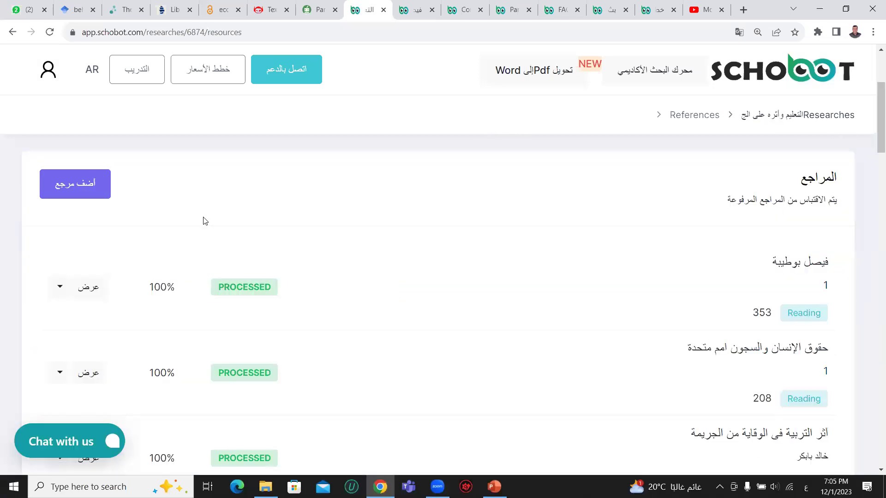
{"action": "left_click", "coordinate": [85, 195]}
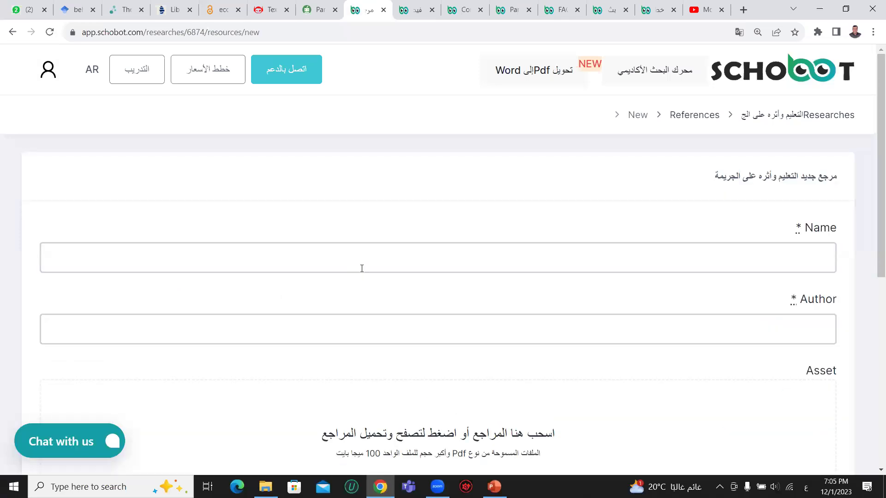
{"action": "left_click", "coordinate": [369, 256]}
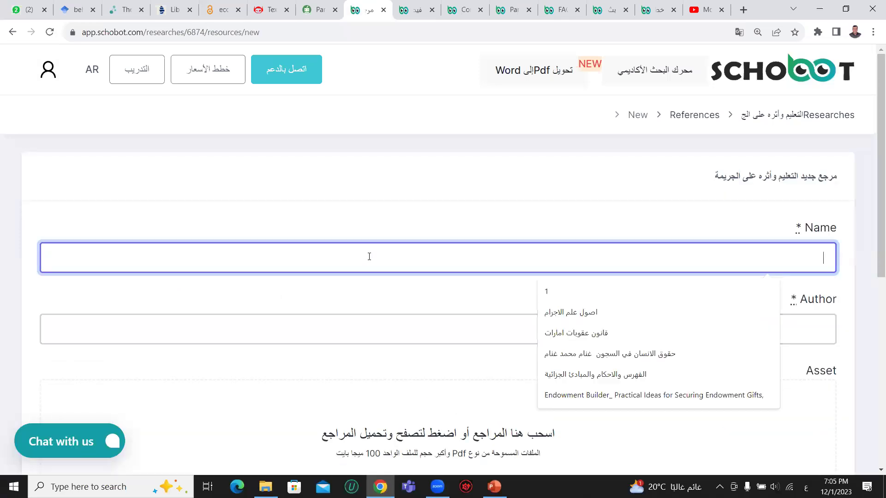
{"action": "left_click", "coordinate": [349, 321]}
{"action": "left_click", "coordinate": [348, 272]}
{"action": "left_click", "coordinate": [342, 320]}
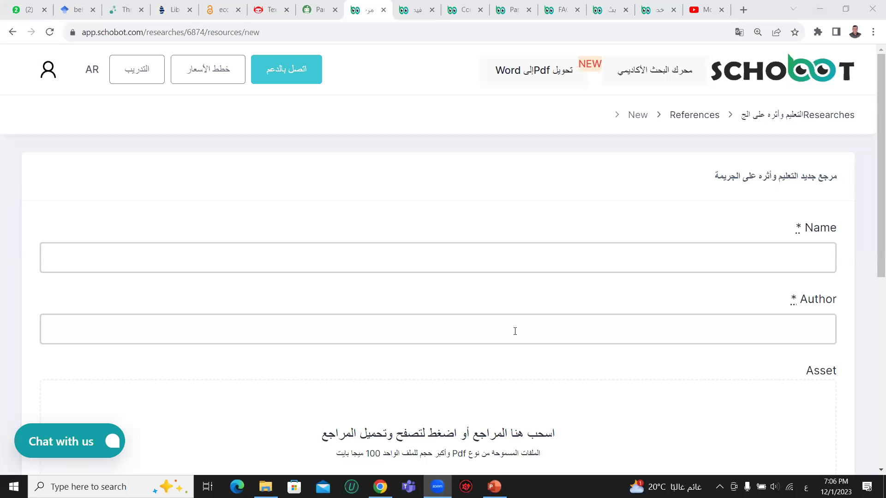
{"action": "left_click", "coordinate": [516, 259]}
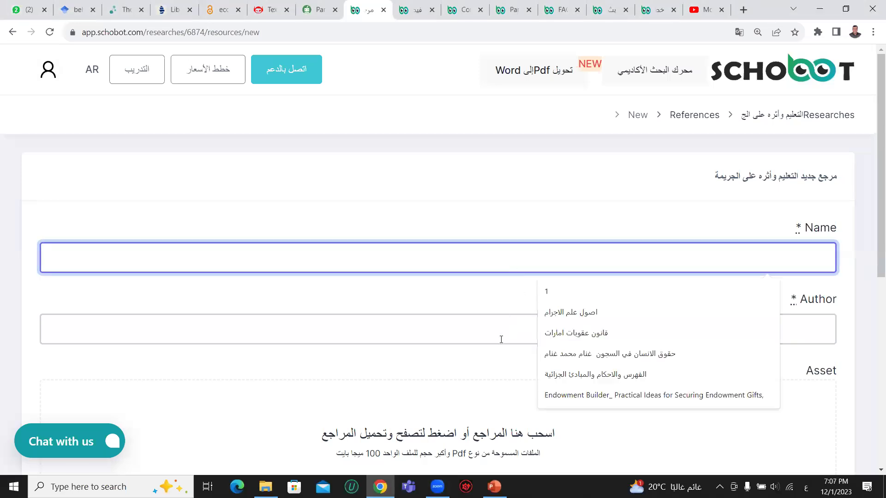
{"action": "left_click", "coordinate": [503, 318]}
{"action": "left_click", "coordinate": [479, 257]}
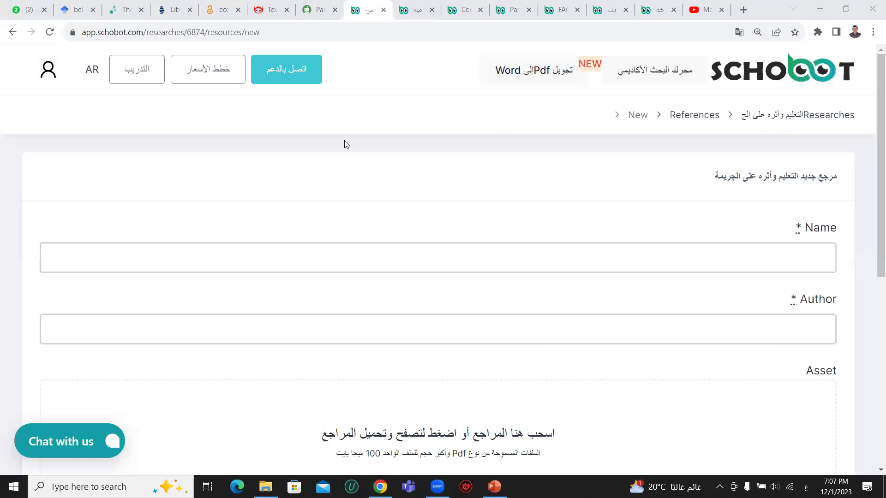
{"action": "left_click", "coordinate": [240, 204]}
{"action": "left_click", "coordinate": [240, 188]}
Step: Enter 1 as the author of the new reference
{"action": "scroll", "coordinate": [230, 215], "scroll_direction": "down", "scroll_amount": 3}
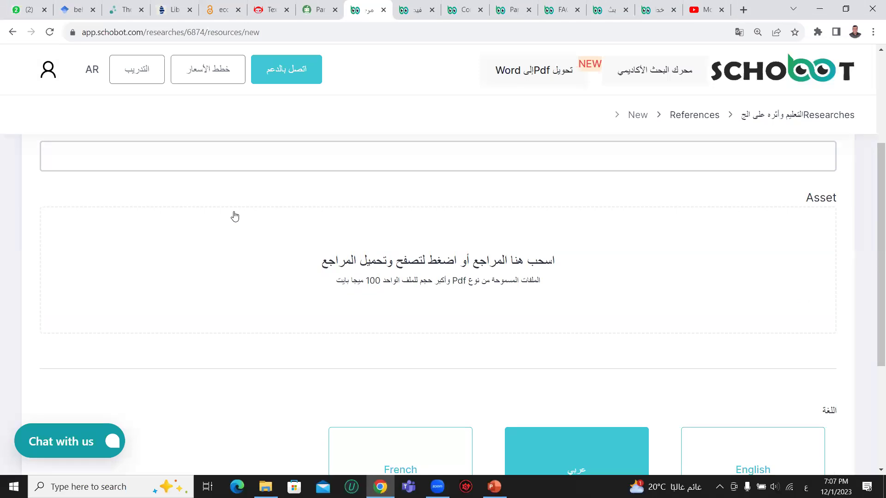
{"action": "scroll", "coordinate": [245, 225], "scroll_direction": "up", "scroll_amount": 1}
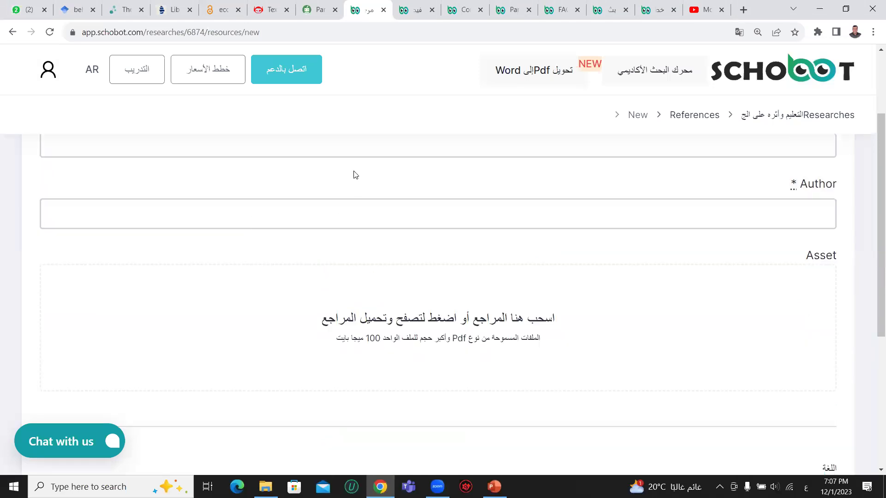
{"action": "left_click", "coordinate": [346, 215]}
{"action": "type", "text": "1"}
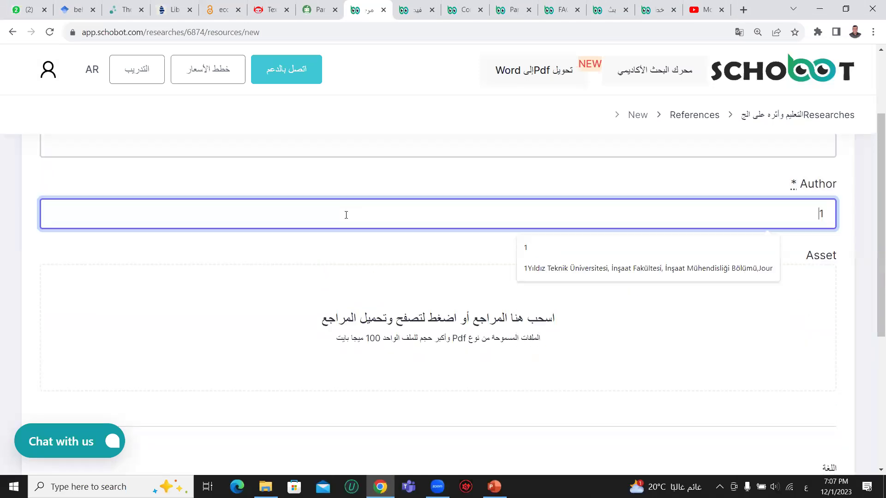
{"action": "left_click", "coordinate": [347, 189]}
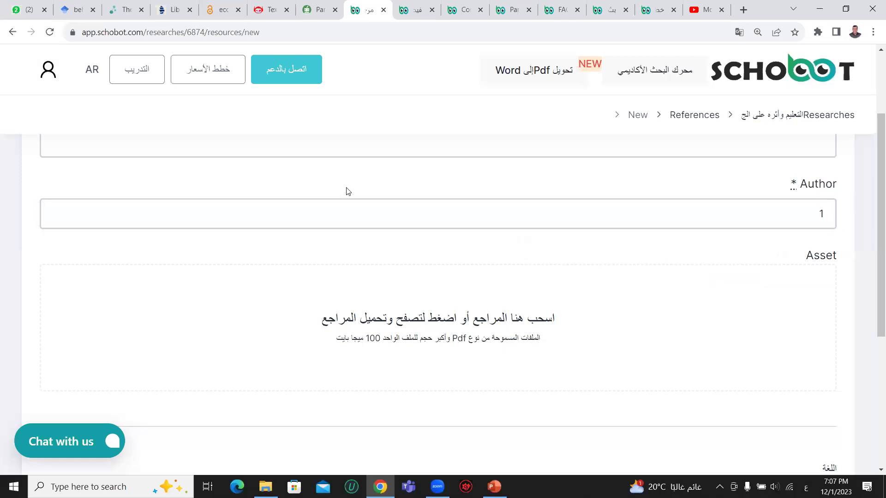
Step: Browse the سكوبوت folder's هندسة subfolder for the reference's asset, select the Agile Product and Project Management PDF, and dismiss the file chooser
{"action": "scroll", "coordinate": [365, 208], "scroll_direction": "down", "scroll_amount": 1}
{"action": "left_click", "coordinate": [393, 260]}
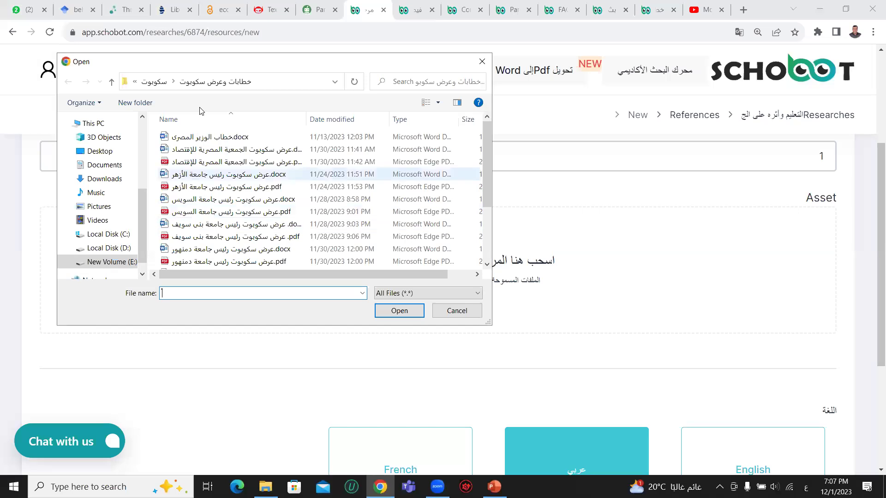
{"action": "left_click", "coordinate": [153, 82]}
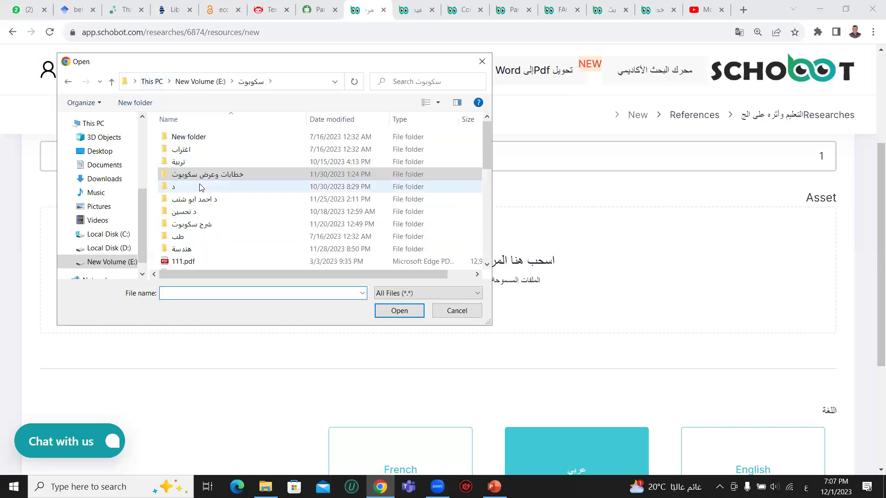
{"action": "double_click", "coordinate": [206, 248]}
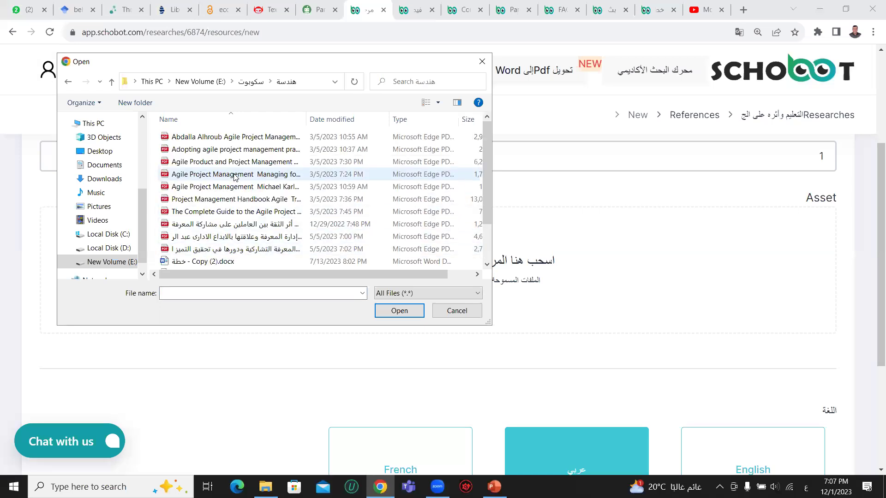
{"action": "scroll", "coordinate": [233, 176], "scroll_direction": "down", "scroll_amount": 1}
{"action": "scroll", "coordinate": [234, 178], "scroll_direction": "up", "scroll_amount": 1}
{"action": "scroll", "coordinate": [233, 176], "scroll_direction": "down", "scroll_amount": 1}
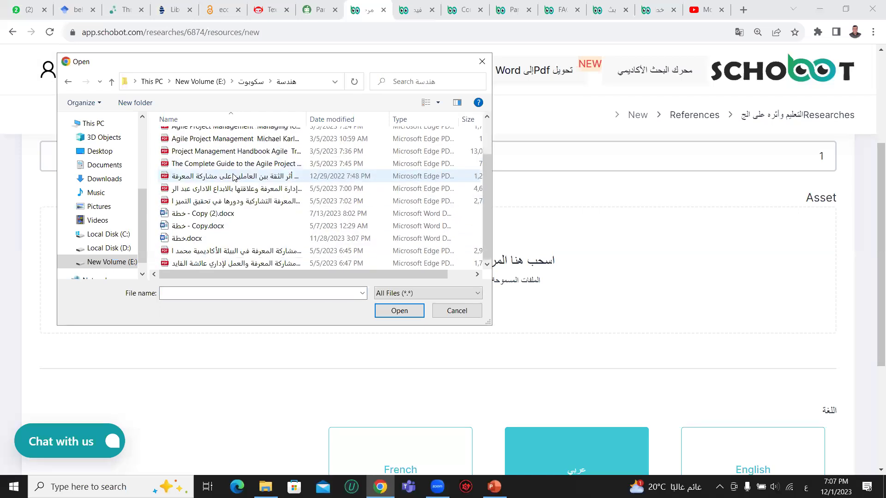
{"action": "scroll", "coordinate": [233, 177], "scroll_direction": "up", "scroll_amount": 1}
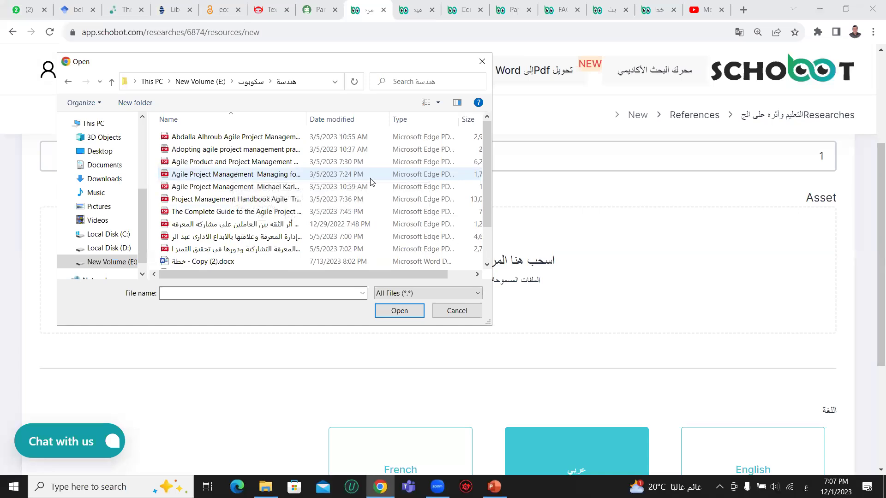
{"action": "left_click", "coordinate": [254, 163]}
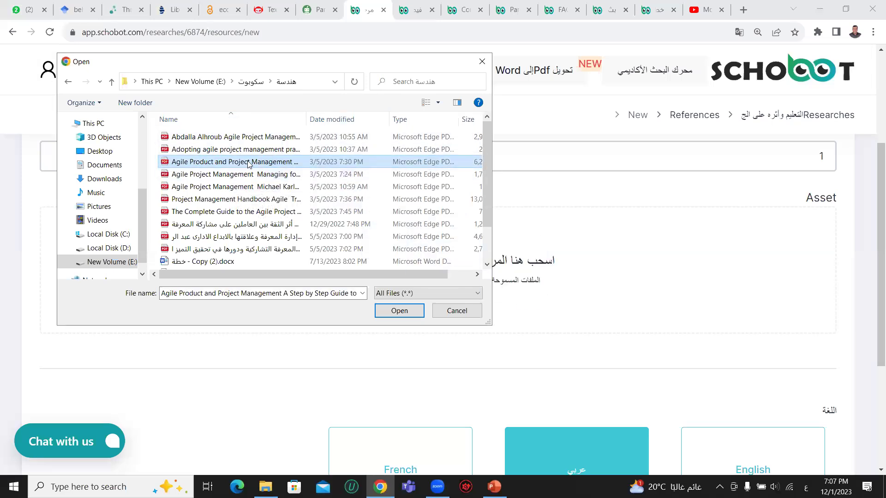
{"action": "left_click_drag", "start_coordinate": [264, 65], "coordinate": [269, 152]}
{"action": "left_click", "coordinate": [486, 150]}
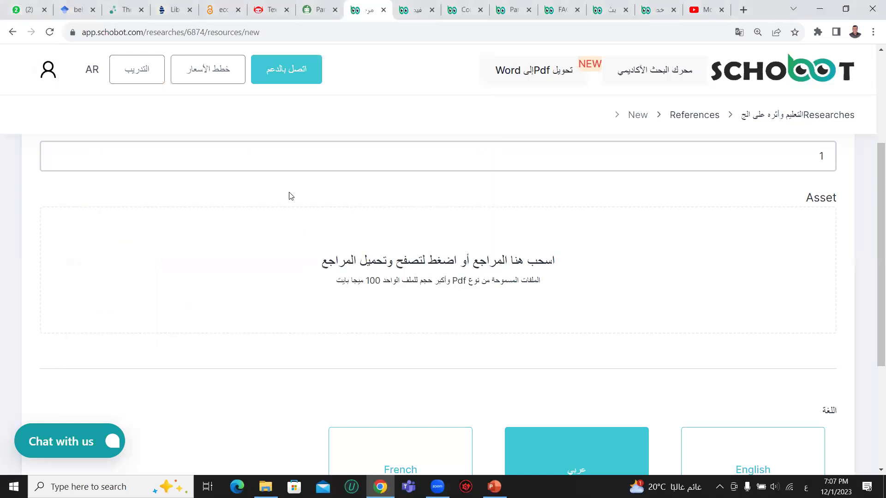
Step: Review the new reference form's language options and return to the research's references list without saving
{"action": "scroll", "coordinate": [291, 196], "scroll_direction": "down", "scroll_amount": 2}
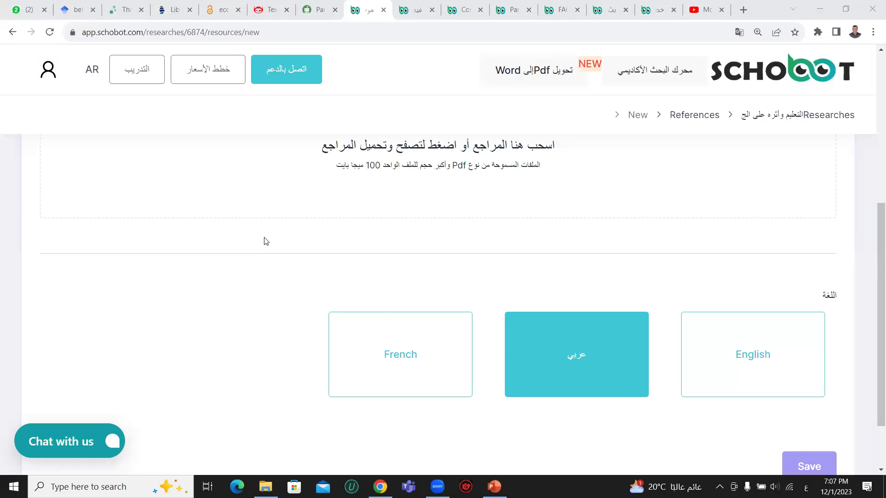
{"action": "scroll", "coordinate": [266, 241], "scroll_direction": "down", "scroll_amount": 2}
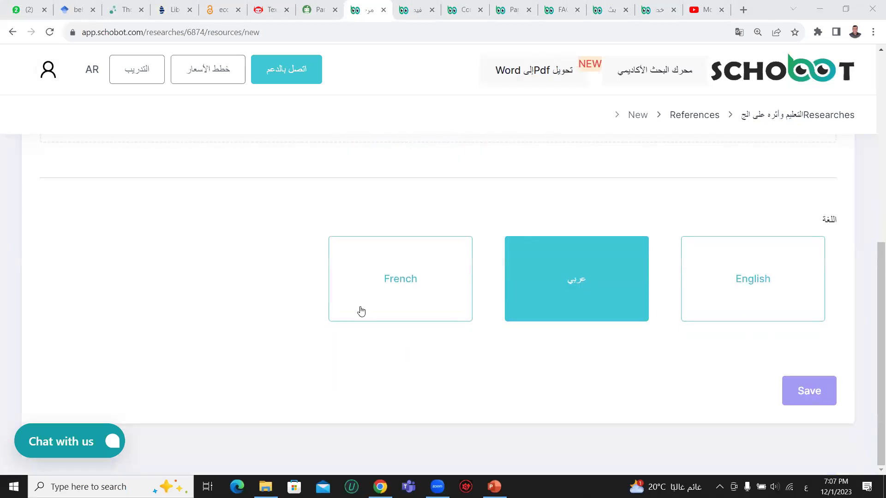
{"action": "scroll", "coordinate": [124, 277], "scroll_direction": "up", "scroll_amount": 7}
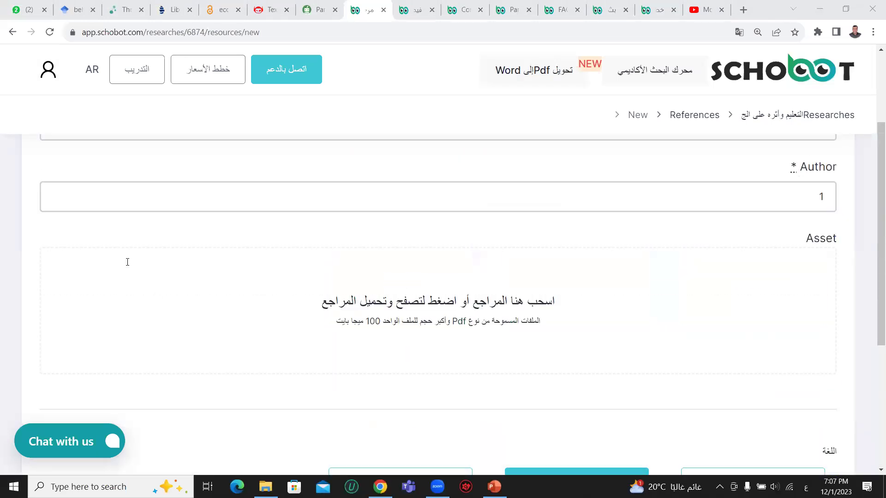
{"action": "left_click", "coordinate": [11, 31]}
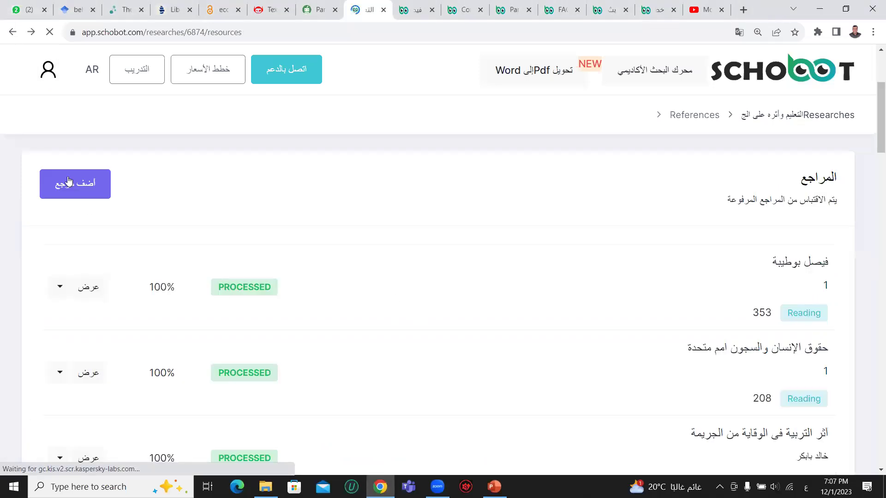
{"action": "left_click", "coordinate": [68, 180]}
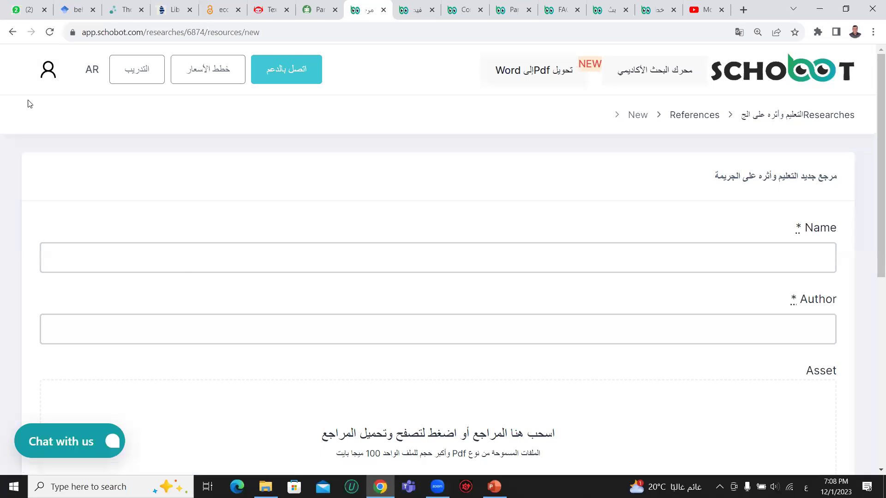
{"action": "left_click", "coordinate": [12, 32]}
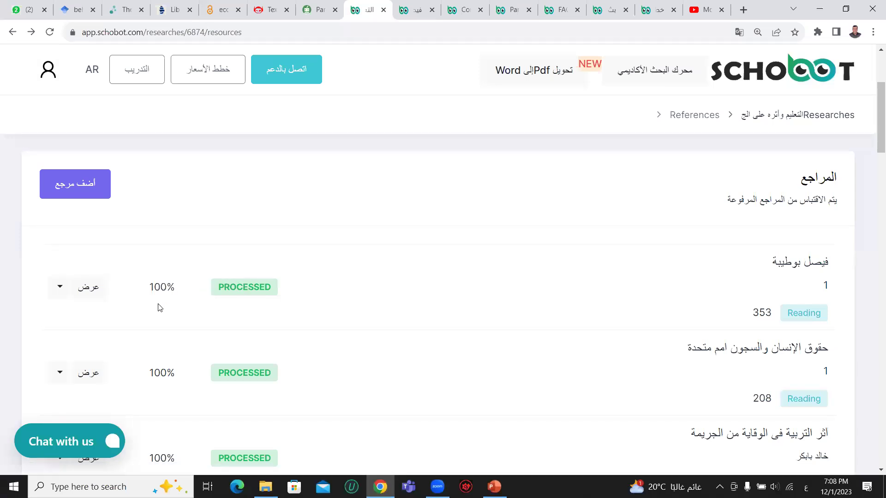
Step: View the first reference's details and extracted book text, and return to the references list
{"action": "left_click", "coordinate": [95, 292]}
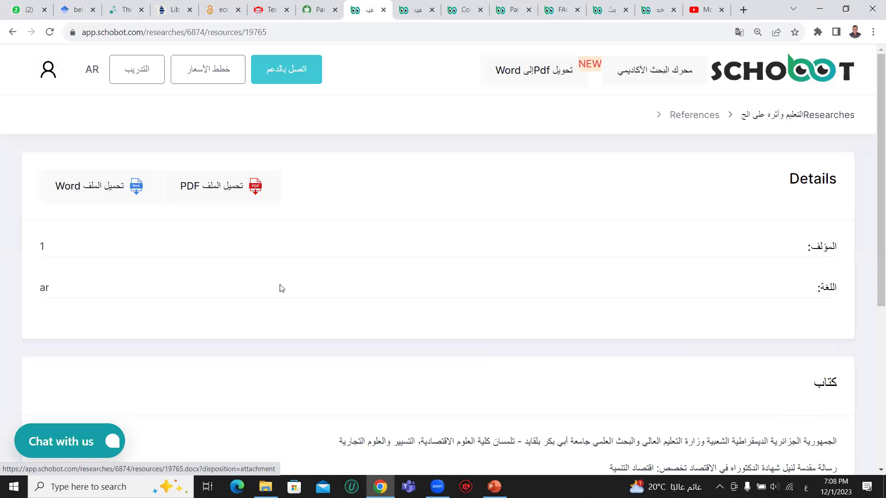
{"action": "scroll", "coordinate": [296, 286], "scroll_direction": "down", "scroll_amount": 5}
{"action": "scroll", "coordinate": [530, 356], "scroll_direction": "up", "scroll_amount": 5}
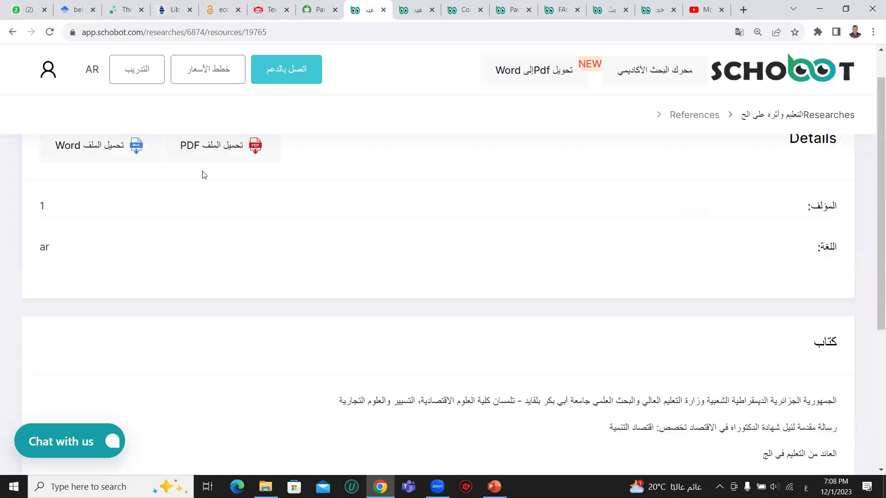
{"action": "left_click", "coordinate": [13, 32]}
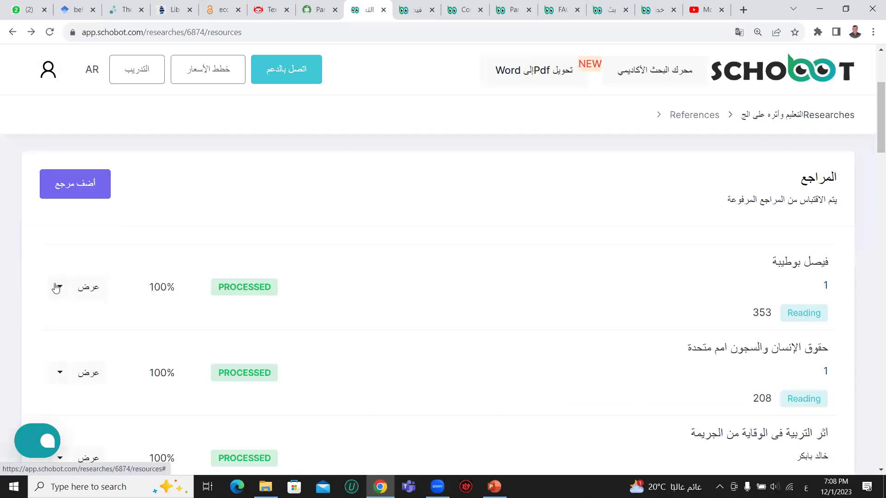
Step: Open the first reference for editing, check its name and author fields, and save it
{"action": "left_click", "coordinate": [57, 288]}
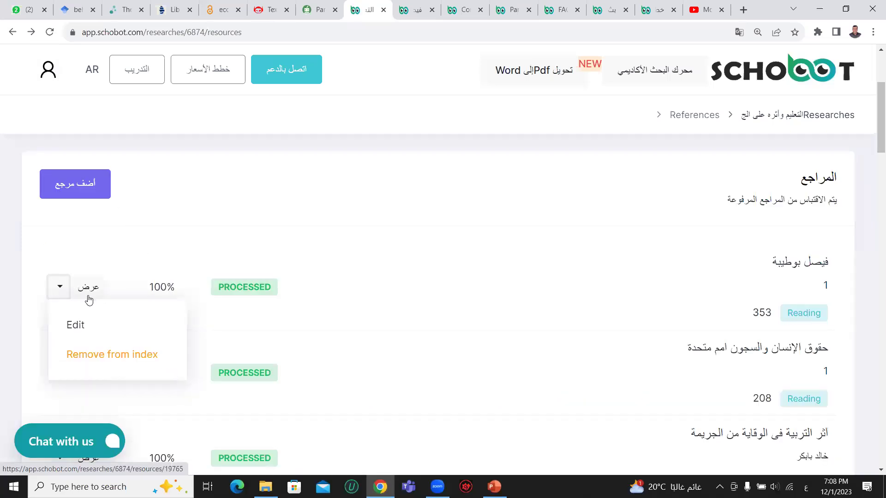
{"action": "left_click", "coordinate": [83, 327]}
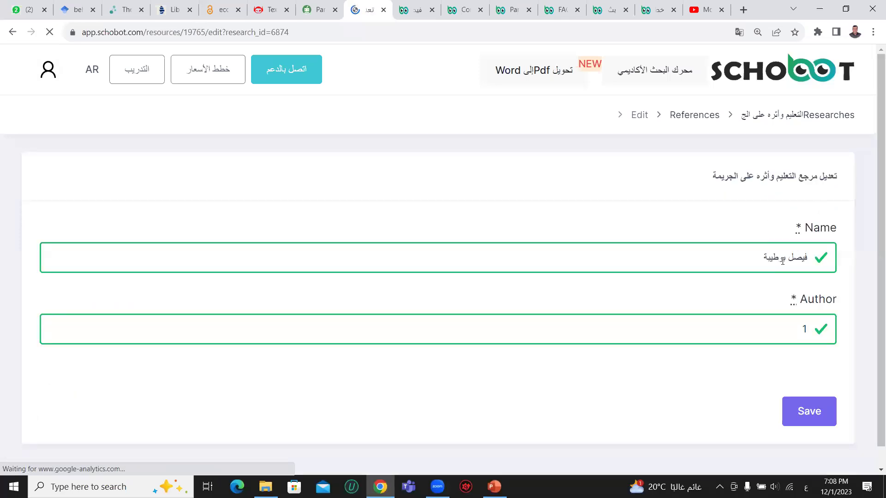
{"action": "left_click", "coordinate": [724, 327]}
{"action": "left_click", "coordinate": [692, 253]}
{"action": "left_click", "coordinate": [674, 327]}
{"action": "left_click", "coordinate": [586, 205]}
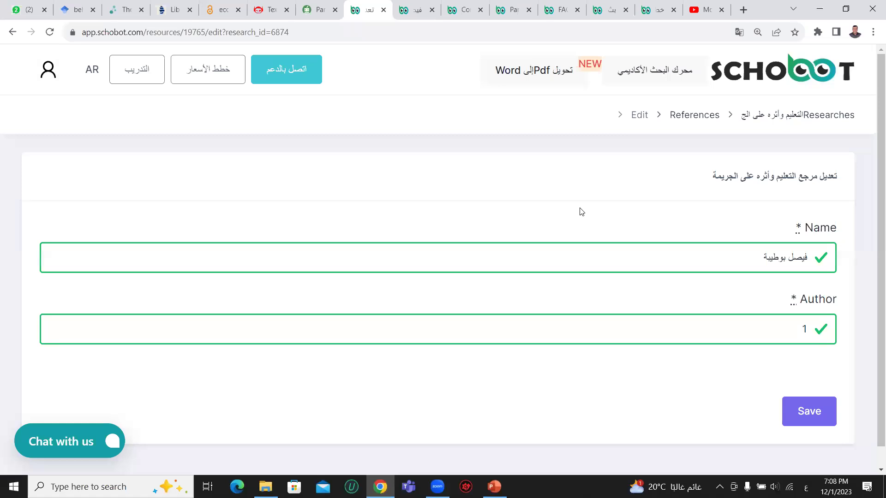
{"action": "scroll", "coordinate": [581, 212], "scroll_direction": "down", "scroll_amount": 1}
{"action": "left_click", "coordinate": [805, 385]}
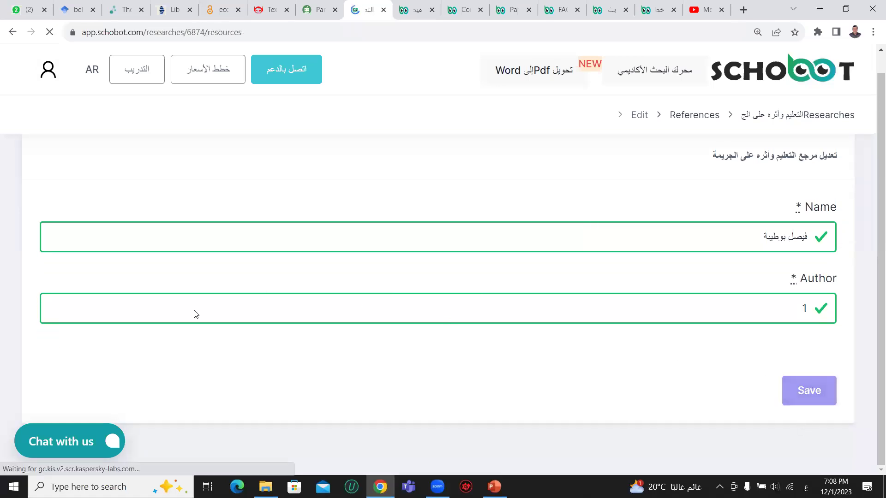
Step: Check the further actions offered for the first reference, including removal from the index, without choosing any
{"action": "scroll", "coordinate": [120, 332], "scroll_direction": "down", "scroll_amount": 5}
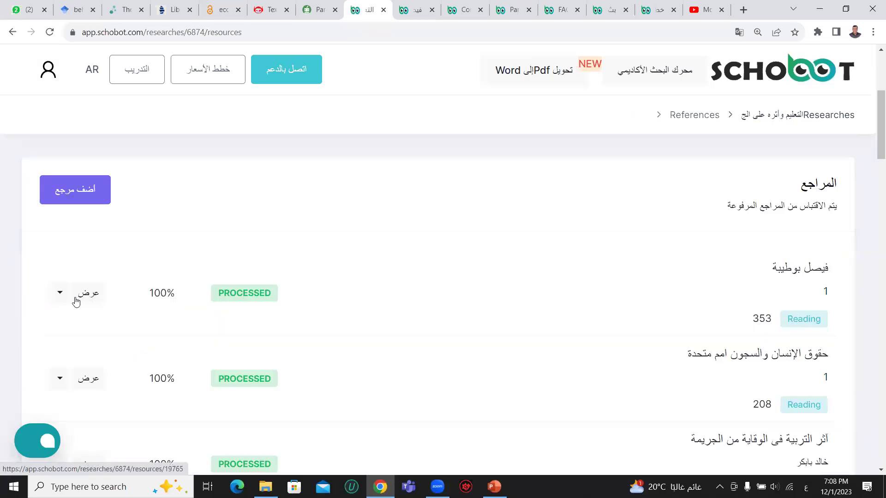
{"action": "left_click", "coordinate": [60, 294]}
{"action": "scroll", "coordinate": [60, 294], "scroll_direction": "down", "scroll_amount": 1}
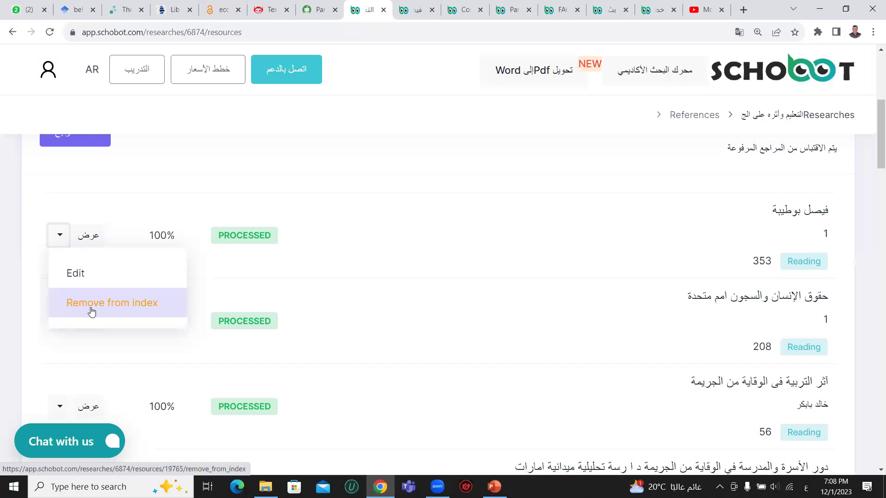
{"action": "left_click", "coordinate": [26, 244]}
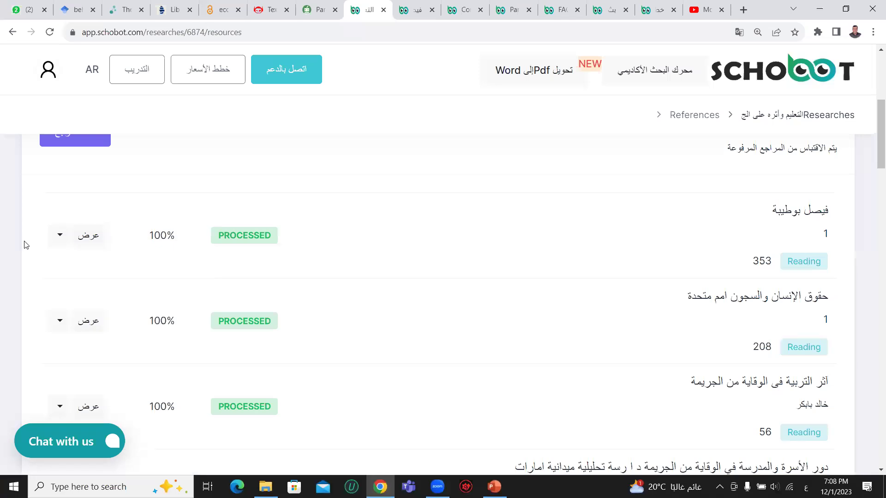
Step: Open the research's search results and review the excerpts found under its topic headings and subheadings, including هدفت دراسة
{"action": "scroll", "coordinate": [26, 245], "scroll_direction": "up", "scroll_amount": 5}
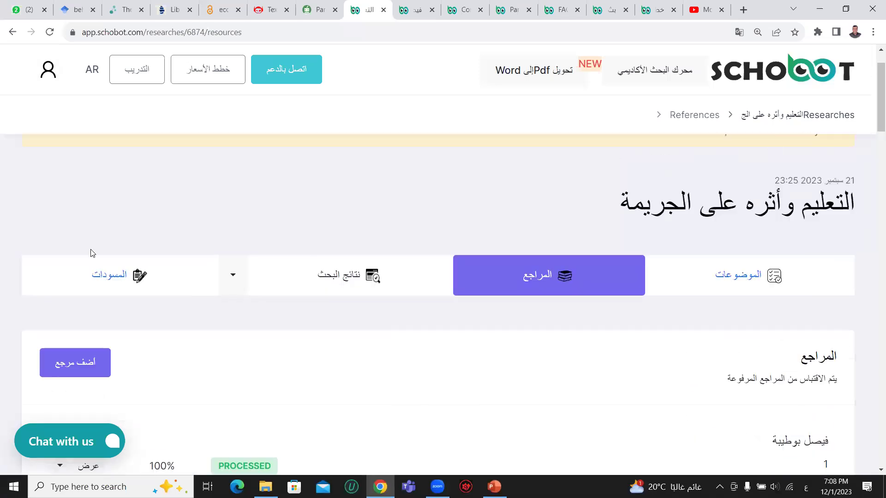
{"action": "left_click", "coordinate": [342, 273]}
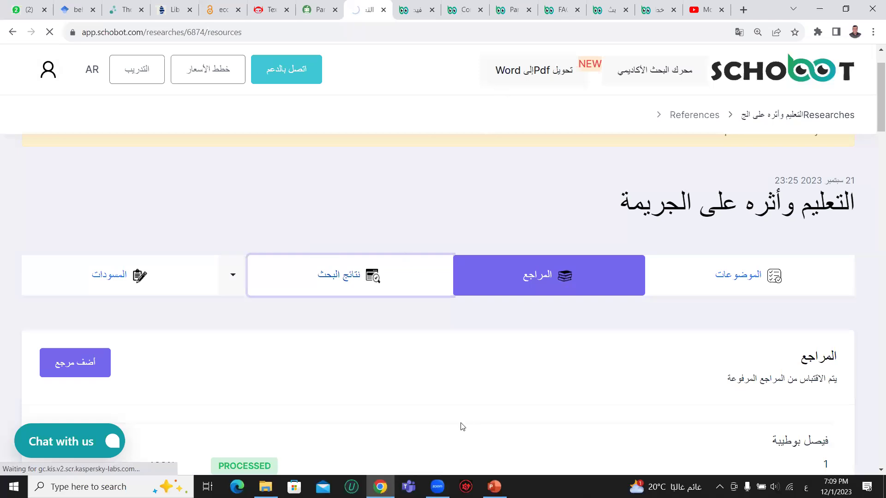
{"action": "left_click", "coordinate": [281, 283]}
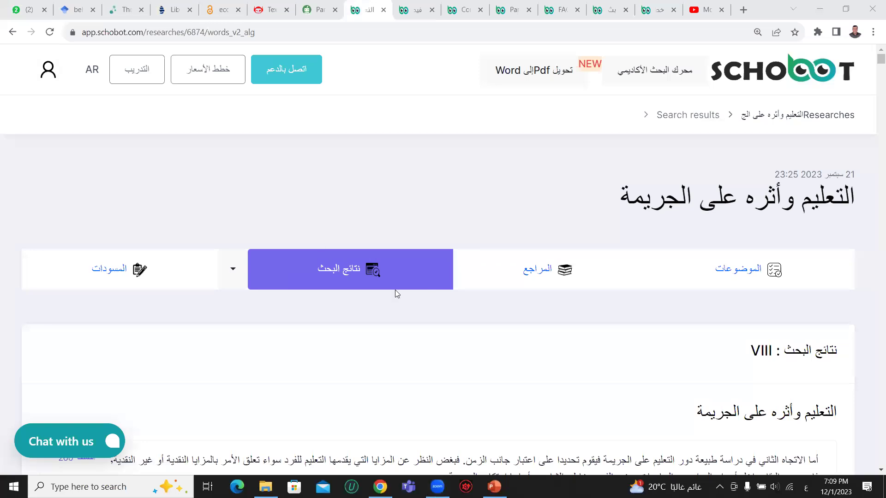
{"action": "scroll", "coordinate": [424, 311], "scroll_direction": "down", "scroll_amount": 3}
{"action": "scroll", "coordinate": [421, 311], "scroll_direction": "down", "scroll_amount": 1}
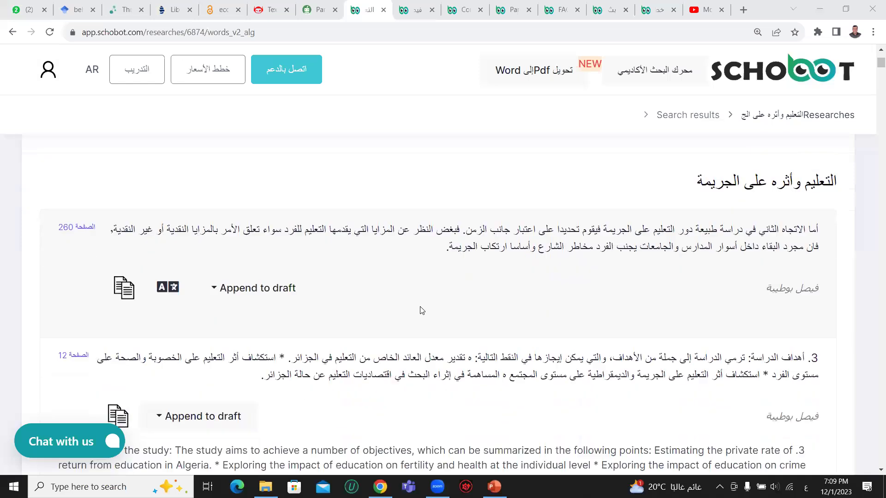
{"action": "scroll", "coordinate": [421, 310], "scroll_direction": "down", "scroll_amount": 6}
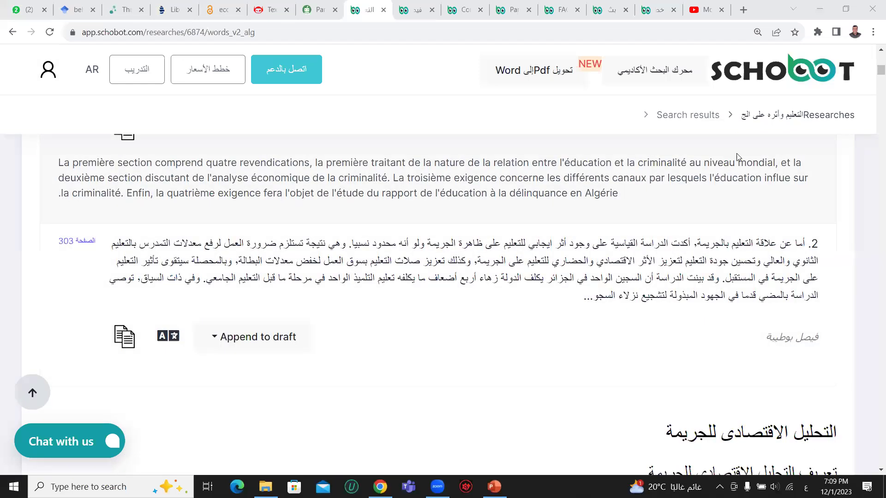
{"action": "left_click_drag", "start_coordinate": [874, 73], "coordinate": [874, 386]}
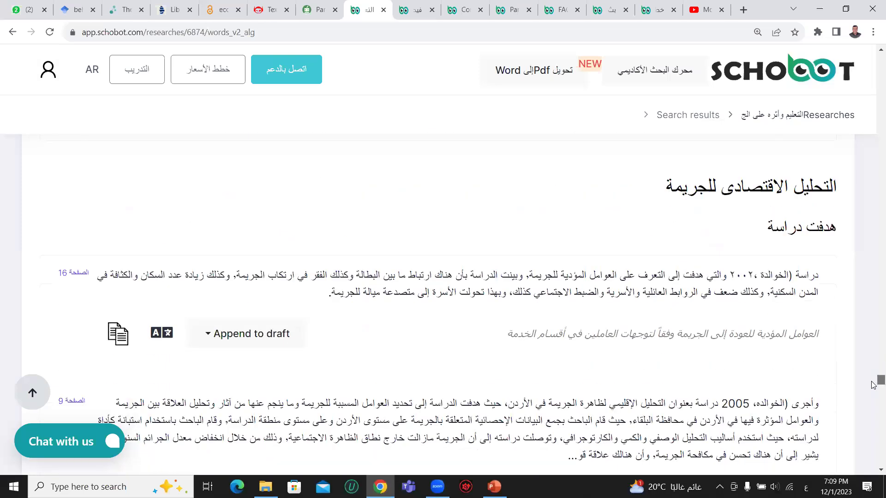
{"action": "scroll", "coordinate": [599, 230], "scroll_direction": "up", "scroll_amount": 5}
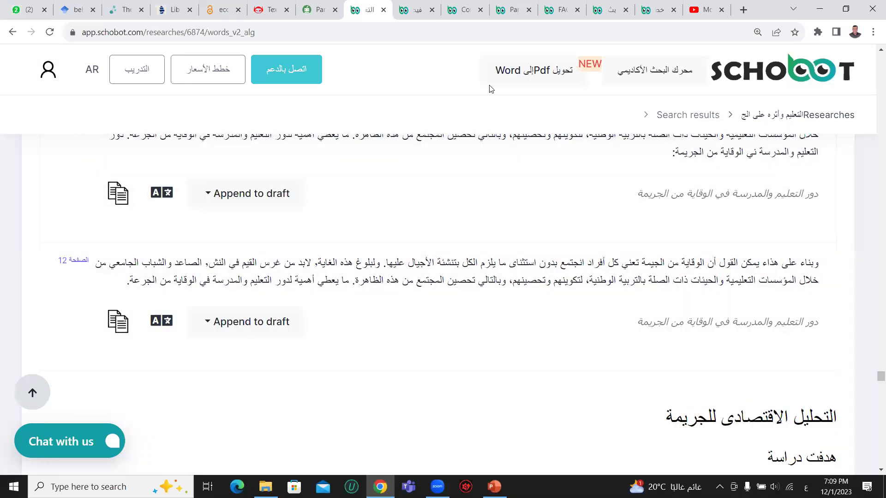
{"action": "scroll", "coordinate": [773, 191], "scroll_direction": "down", "scroll_amount": 5}
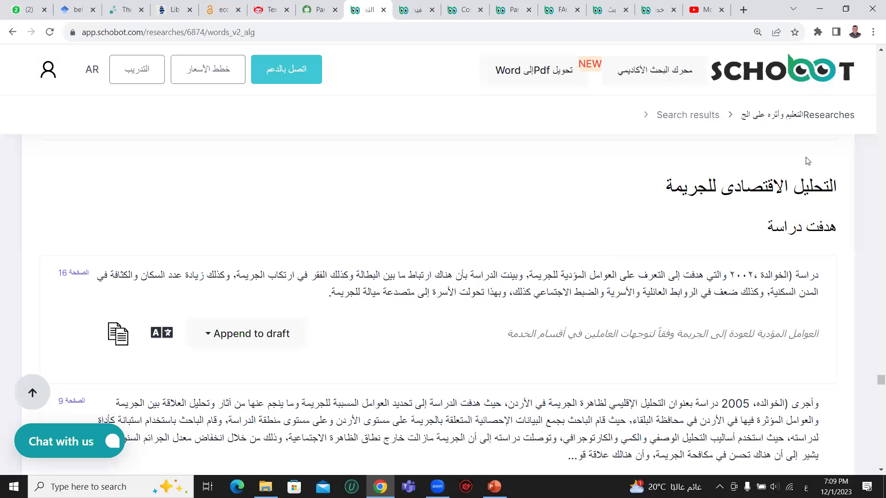
Step: Enlarge the page zoom to 150% and examine the search result excerpts, including those under أثر الزمن على تقليص او زيادة الجريمة
{"action": "left_click", "coordinate": [873, 32]}
{"action": "left_click", "coordinate": [837, 157]}
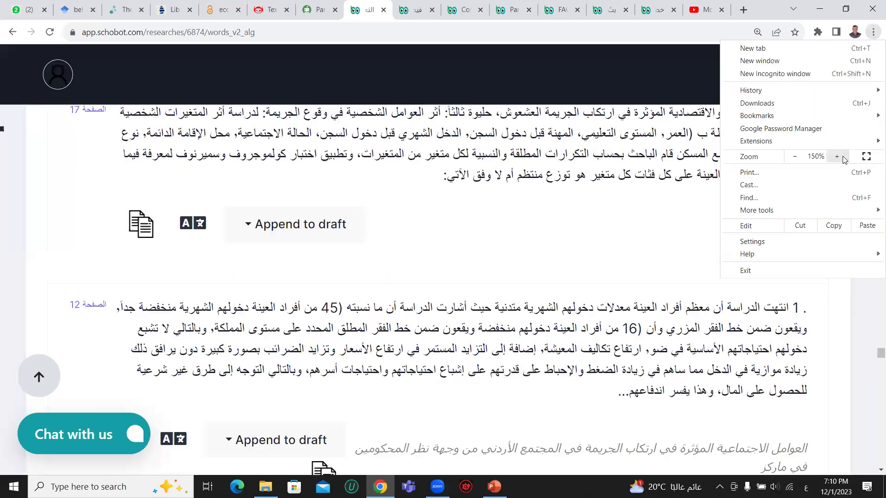
{"action": "left_click", "coordinate": [28, 209]}
{"action": "scroll", "coordinate": [60, 279], "scroll_direction": "up", "scroll_amount": 10}
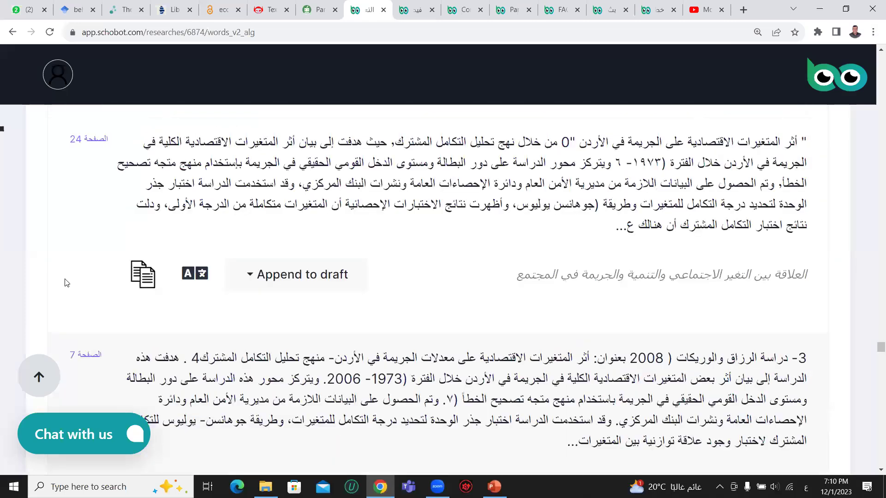
{"action": "scroll", "coordinate": [65, 284], "scroll_direction": "up", "scroll_amount": 5}
{"action": "scroll", "coordinate": [65, 285], "scroll_direction": "down", "scroll_amount": 10}
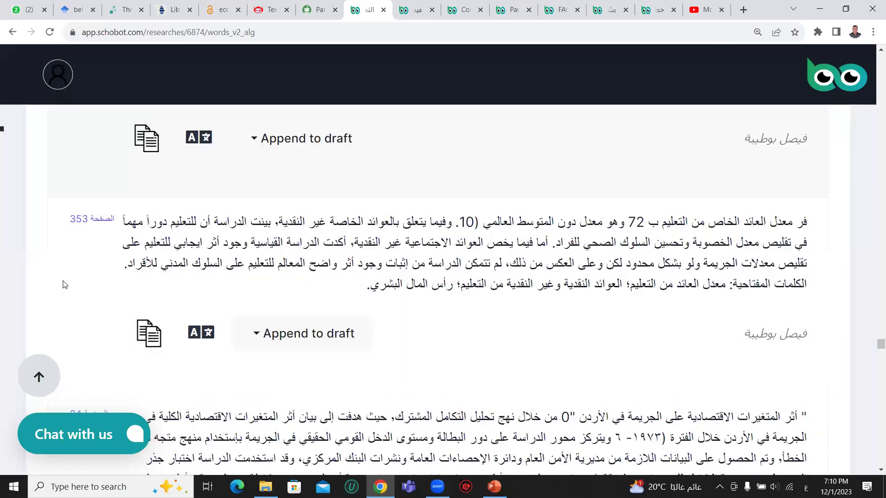
{"action": "scroll", "coordinate": [64, 284], "scroll_direction": "down", "scroll_amount": 5}
{"action": "scroll", "coordinate": [63, 284], "scroll_direction": "up", "scroll_amount": 10}
{"action": "scroll", "coordinate": [64, 284], "scroll_direction": "down", "scroll_amount": 4}
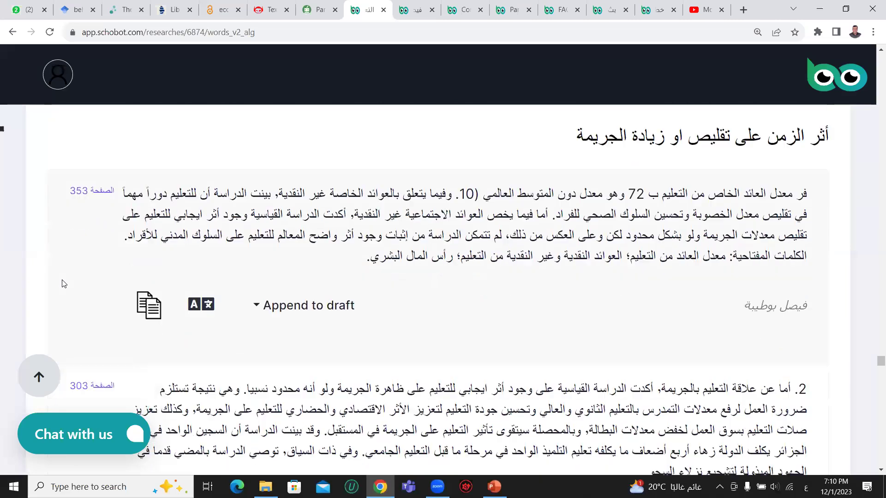
Step: Examine the first excerpt and its source title under the topic التحليل الاقتصادى للجريمة, subheading هدفت دراسة
{"action": "scroll", "coordinate": [64, 284], "scroll_direction": "down", "scroll_amount": 10}
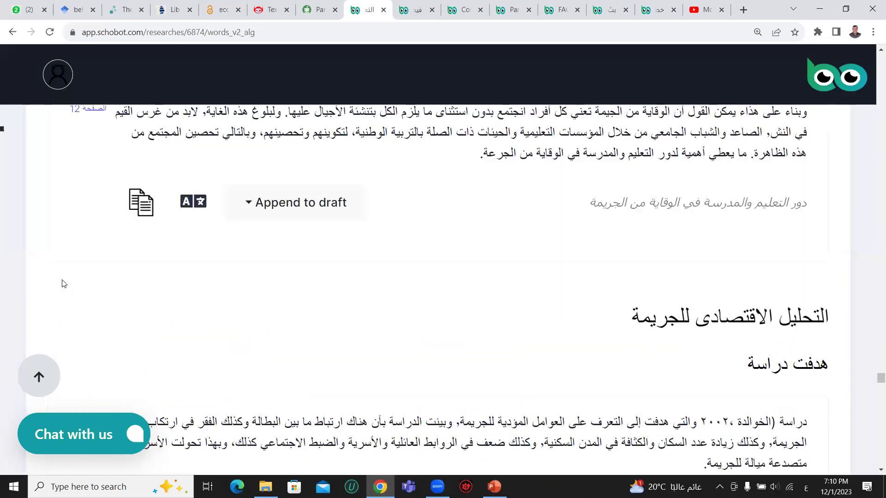
{"action": "scroll", "coordinate": [64, 283], "scroll_direction": "up", "scroll_amount": 4}
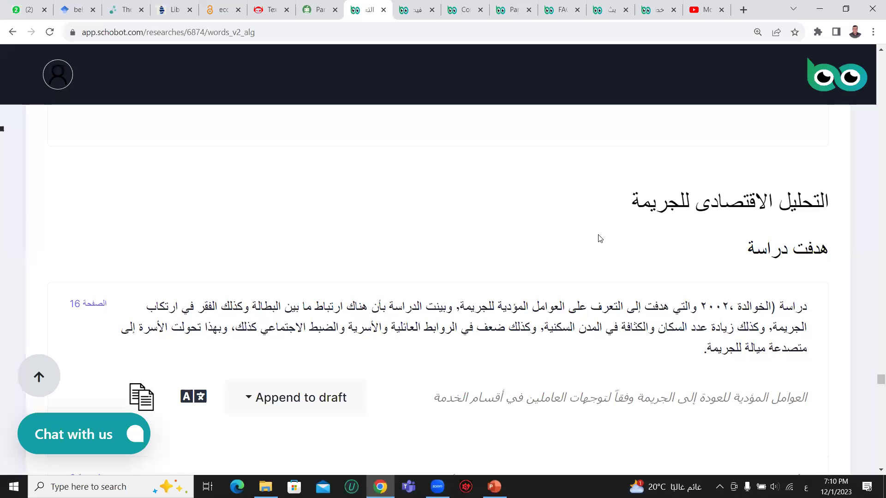
{"action": "scroll", "coordinate": [599, 239], "scroll_direction": "down", "scroll_amount": 1}
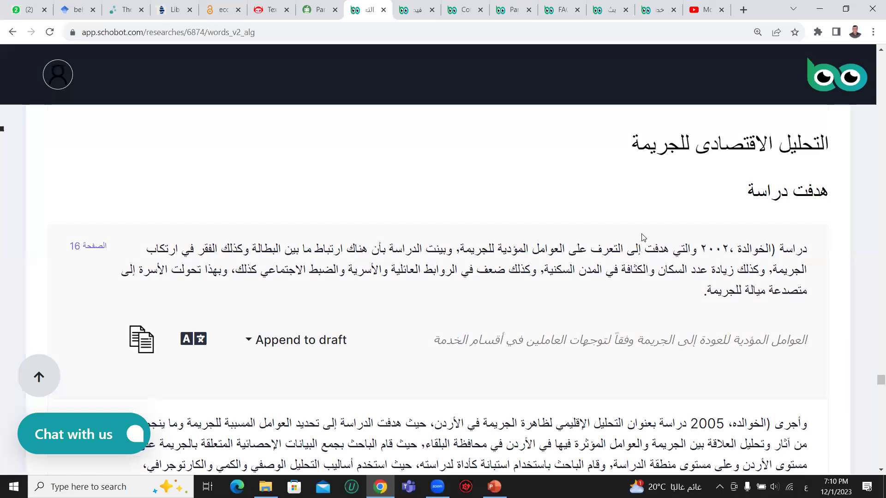
{"action": "scroll", "coordinate": [743, 239], "scroll_direction": "up", "scroll_amount": 1}
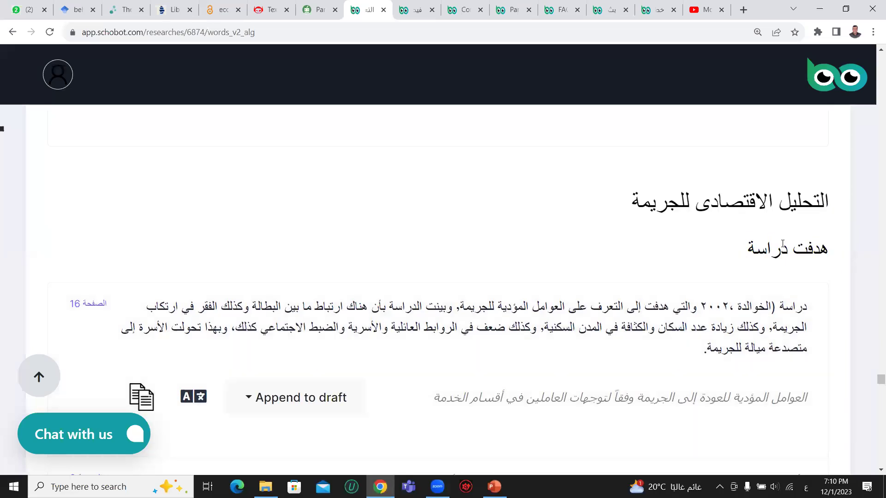
{"action": "left_click_drag", "start_coordinate": [794, 204], "coordinate": [669, 210]}
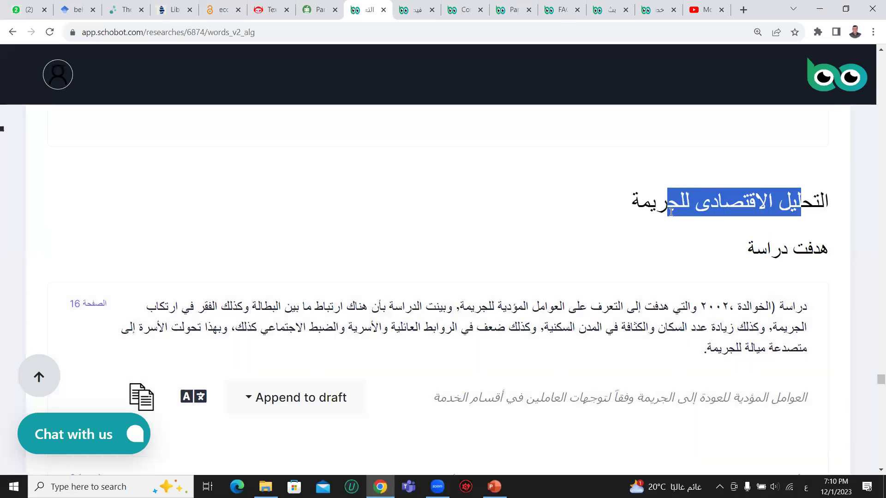
{"action": "left_click", "coordinate": [685, 229]}
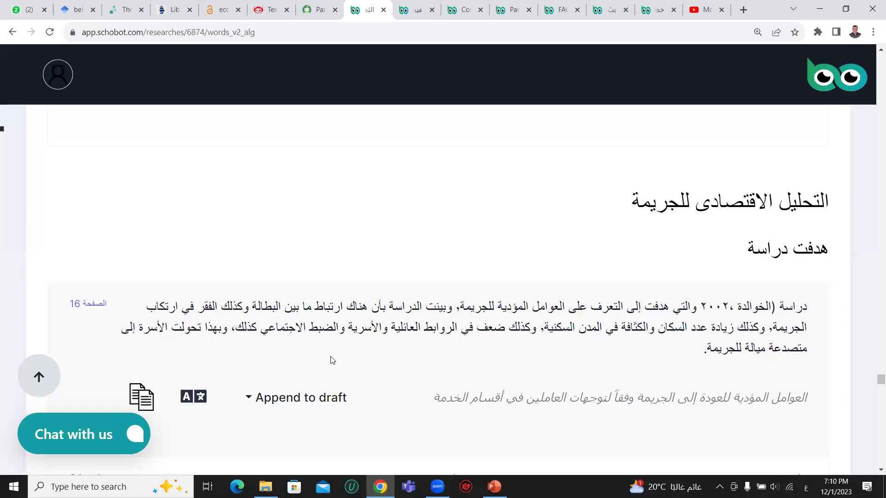
{"action": "left_click_drag", "start_coordinate": [589, 398], "coordinate": [704, 398]}
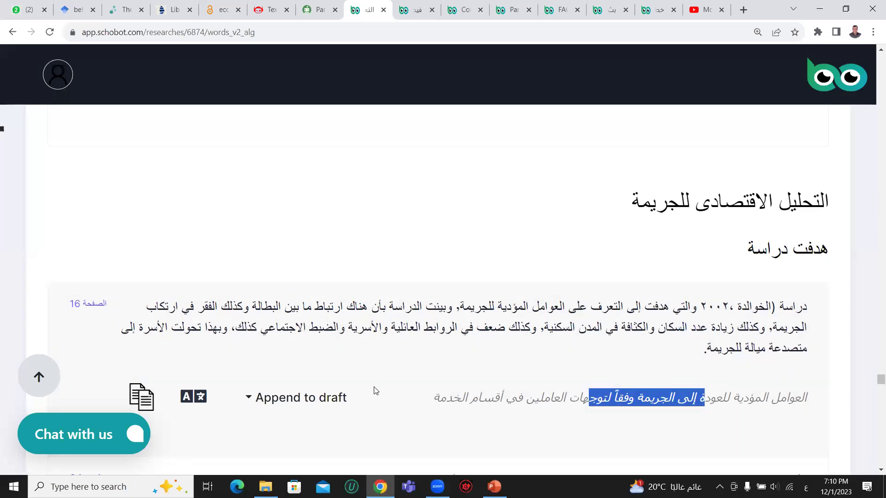
Step: Open the first excerpt's source at page 16 and read the highlighted passage in its surrounding text
{"action": "left_click", "coordinate": [91, 307]}
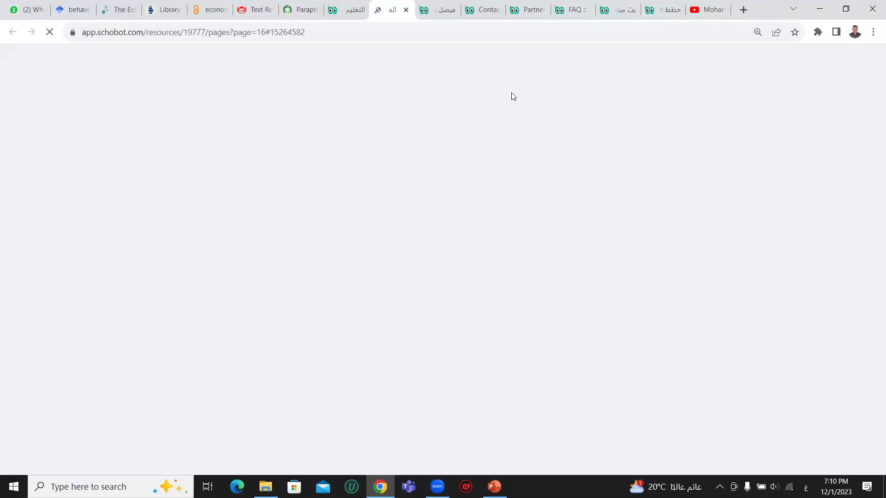
{"action": "scroll", "coordinate": [245, 185], "scroll_direction": "down", "scroll_amount": 10}
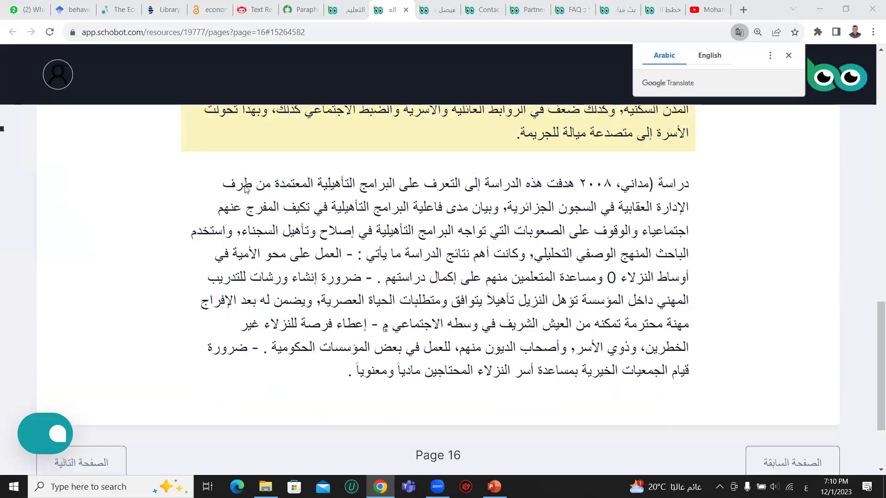
{"action": "scroll", "coordinate": [369, 281], "scroll_direction": "up", "scroll_amount": 5}
{"action": "left_click_drag", "start_coordinate": [522, 296], "coordinate": [500, 369]}
{"action": "left_click", "coordinate": [569, 295]}
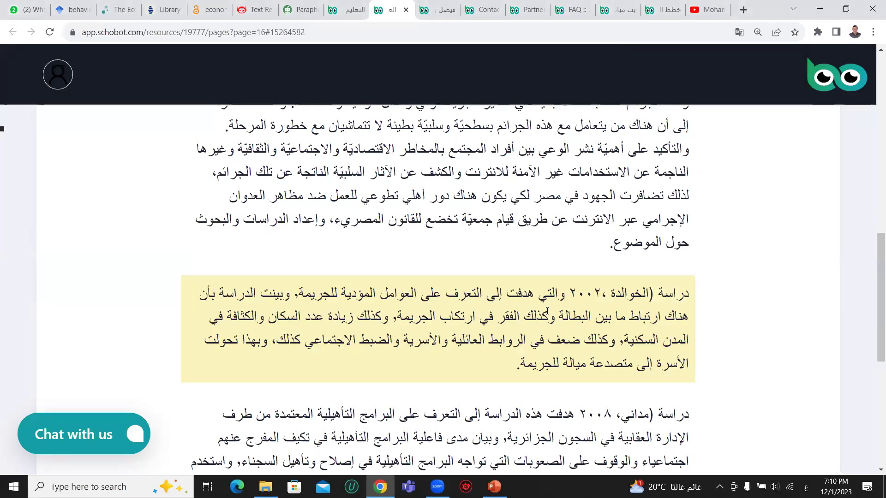
{"action": "scroll", "coordinate": [650, 239], "scroll_direction": "down", "scroll_amount": 5}
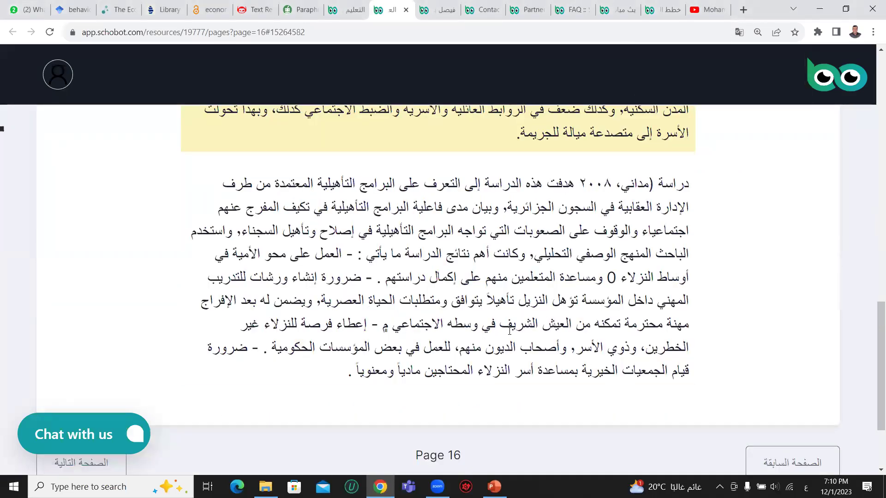
{"action": "scroll", "coordinate": [509, 331], "scroll_direction": "up", "scroll_amount": 5}
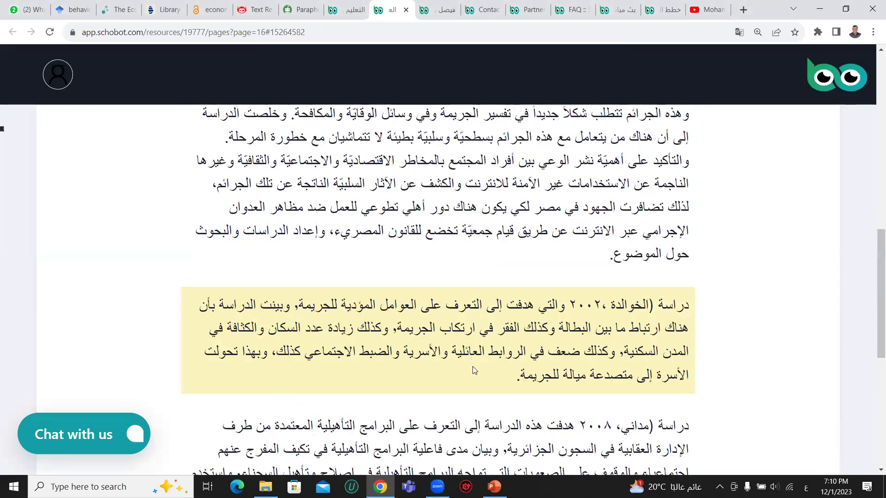
{"action": "scroll", "coordinate": [473, 367], "scroll_direction": "down", "scroll_amount": 8}
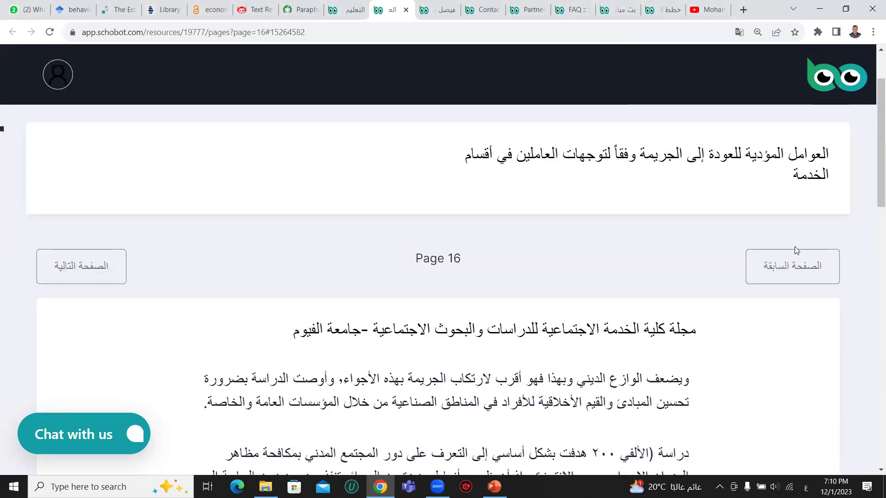
Step: Go to the source's previous page, page 15, and read through the earlier studies it describes
{"action": "left_click", "coordinate": [792, 266]}
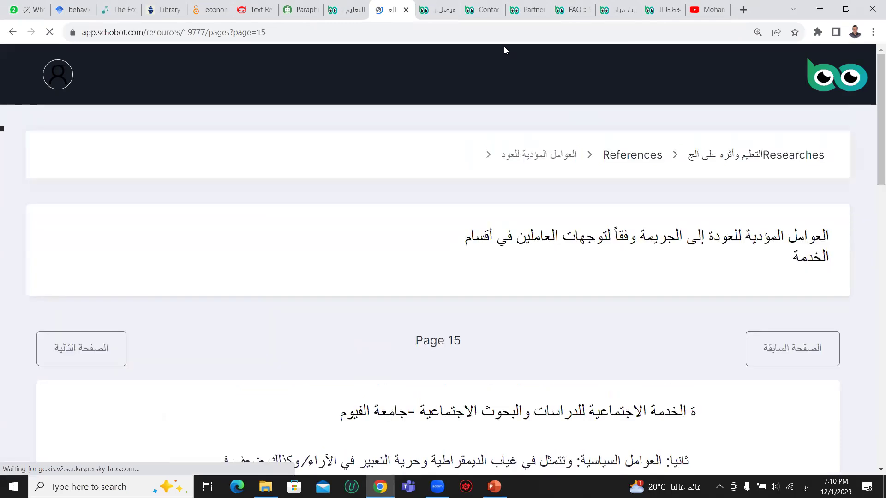
{"action": "scroll", "coordinate": [531, 290], "scroll_direction": "down", "scroll_amount": 7}
{"action": "scroll", "coordinate": [531, 288], "scroll_direction": "down", "scroll_amount": 10}
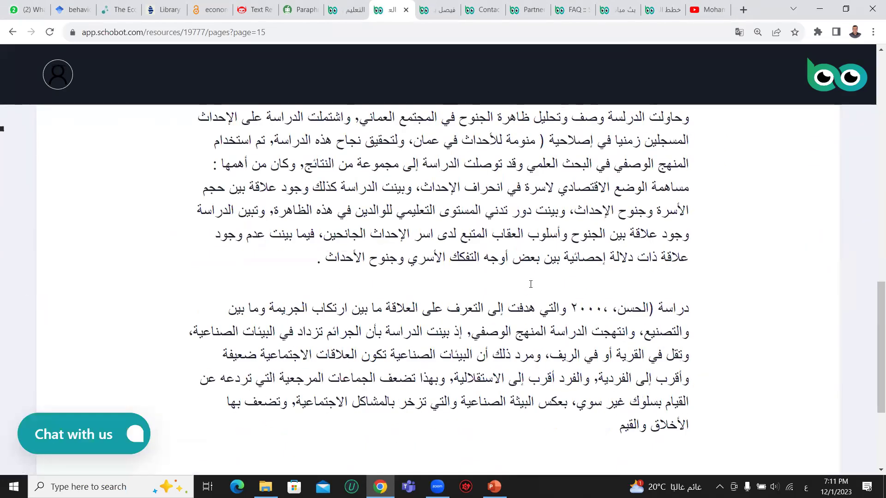
{"action": "scroll", "coordinate": [531, 287], "scroll_direction": "up", "scroll_amount": 10}
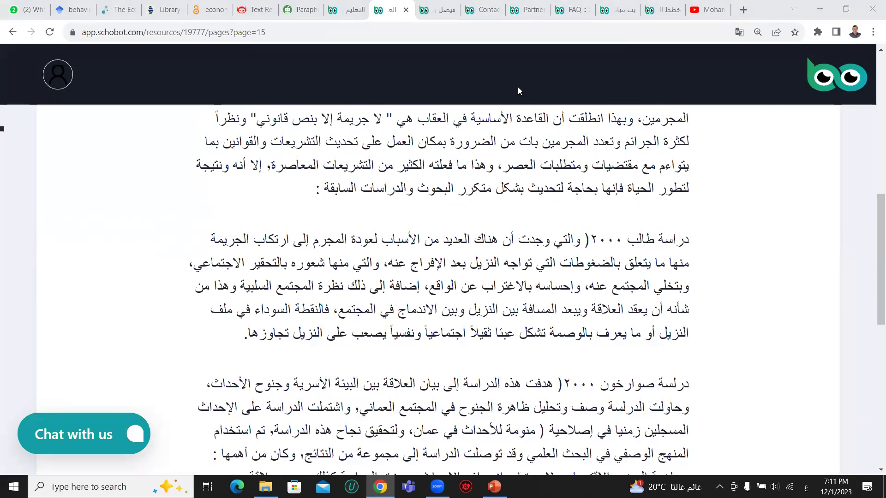
Step: Return to the research's search results and check the study years in the excerpts under هدفت دراسة
{"action": "left_click", "coordinate": [350, 5]}
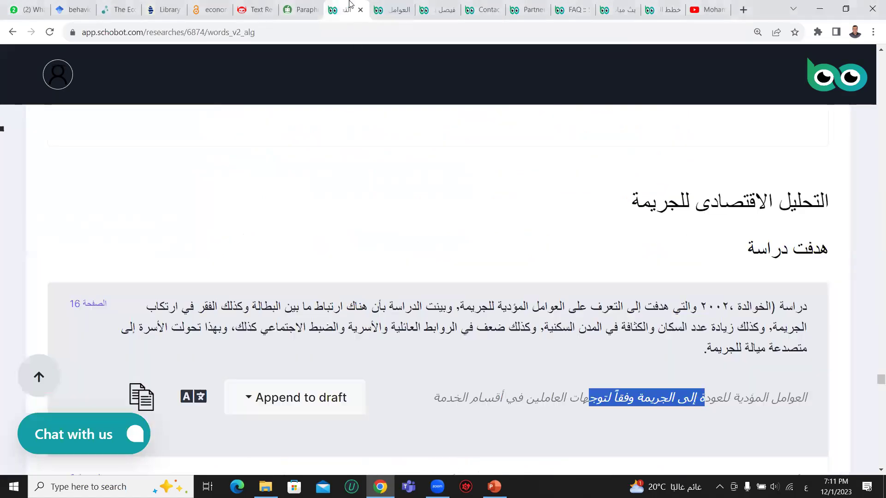
{"action": "scroll", "coordinate": [519, 360], "scroll_direction": "down", "scroll_amount": 5}
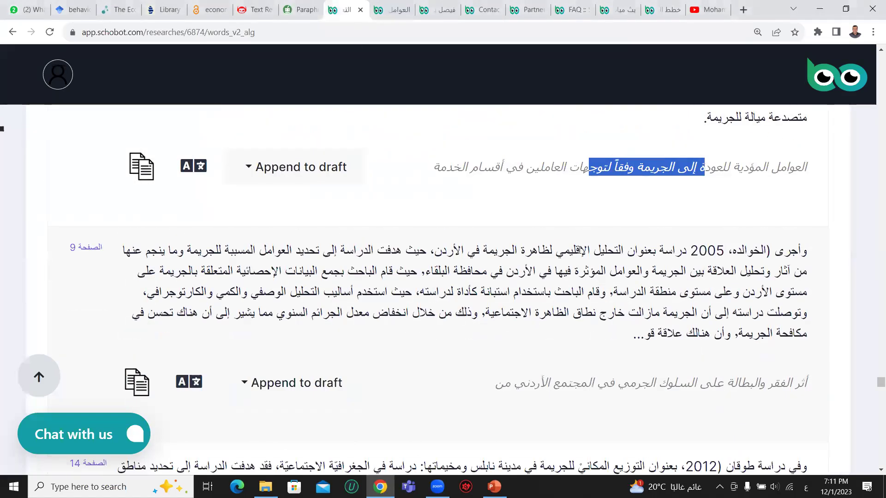
{"action": "scroll", "coordinate": [515, 350], "scroll_direction": "up", "scroll_amount": 4}
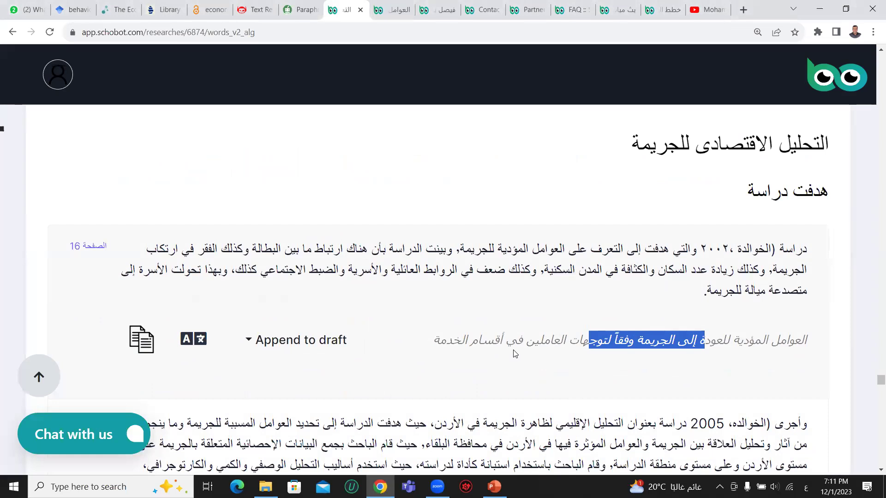
{"action": "scroll", "coordinate": [515, 353], "scroll_direction": "down", "scroll_amount": 1}
{"action": "left_click_drag", "start_coordinate": [722, 191], "coordinate": [700, 191]}
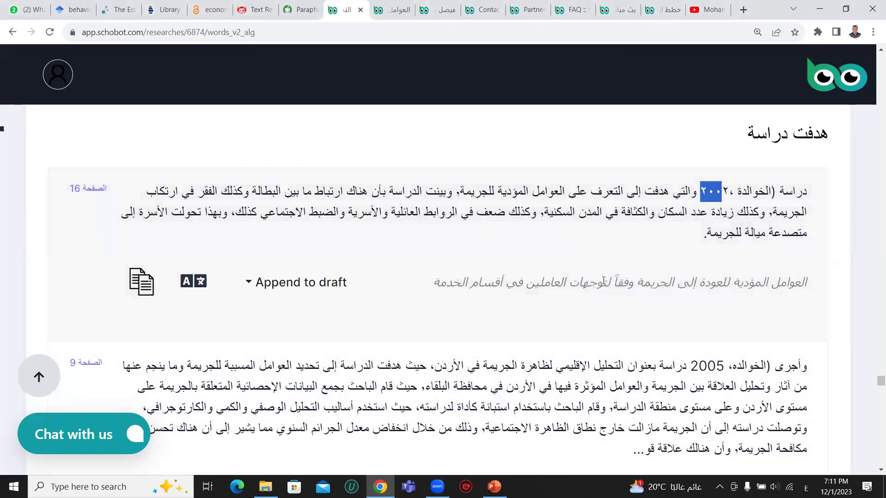
{"action": "scroll", "coordinate": [604, 280], "scroll_direction": "down", "scroll_amount": 2}
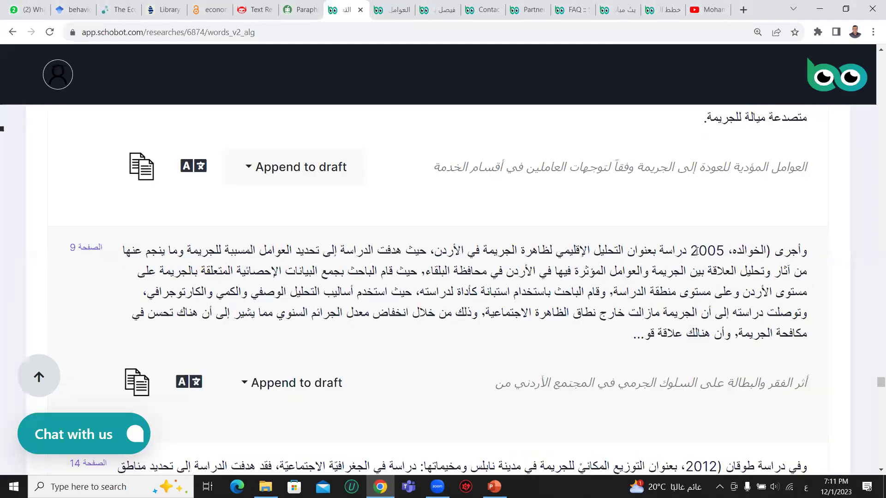
{"action": "left_click_drag", "start_coordinate": [691, 252], "coordinate": [725, 252]}
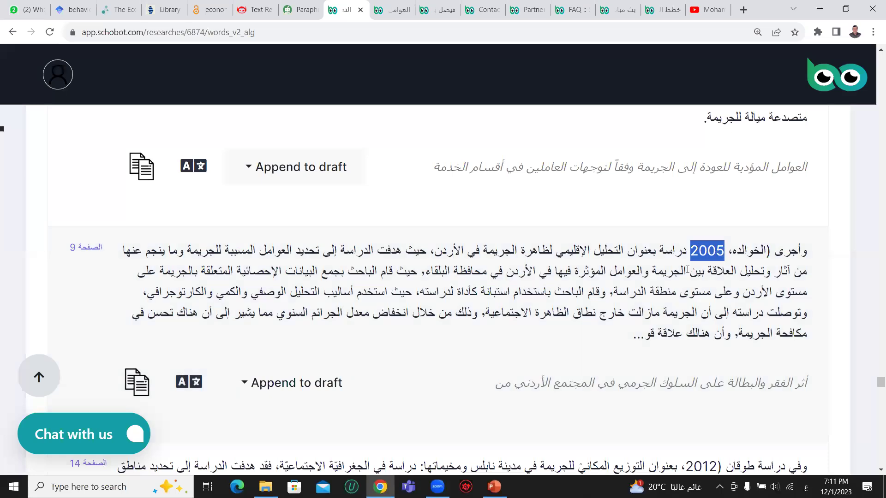
{"action": "left_click", "coordinate": [676, 273]}
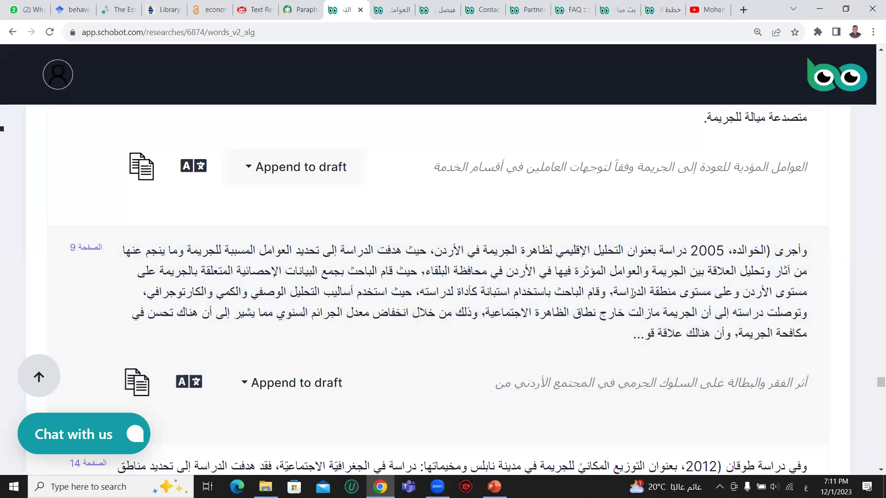
{"action": "scroll", "coordinate": [633, 294], "scroll_direction": "down", "scroll_amount": 5}
{"action": "left_click_drag", "start_coordinate": [691, 236], "coordinate": [721, 235]}
{"action": "scroll", "coordinate": [661, 297], "scroll_direction": "down", "scroll_amount": 5}
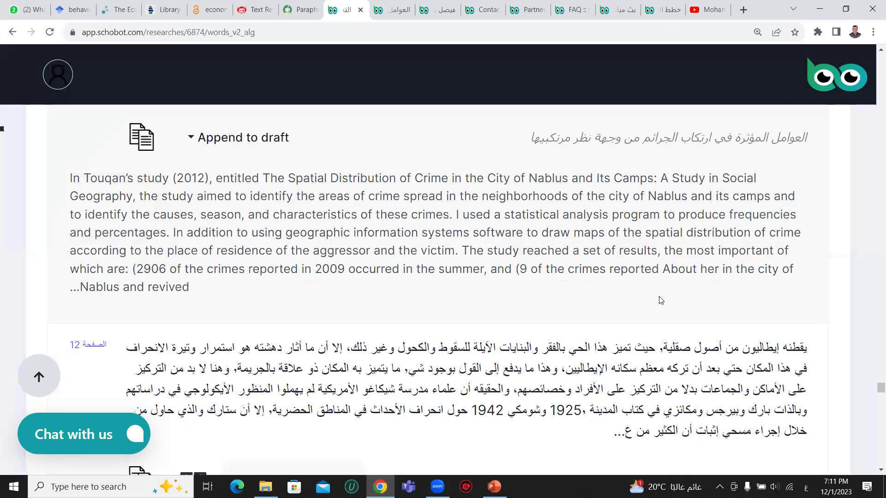
Step: Review the excerpts under the التحليل الاقتصادى للجريمة subheadings استخدمت دراسة, توصلت دراسة and نتائج دراسة
{"action": "scroll", "coordinate": [661, 300], "scroll_direction": "down", "scroll_amount": 3}
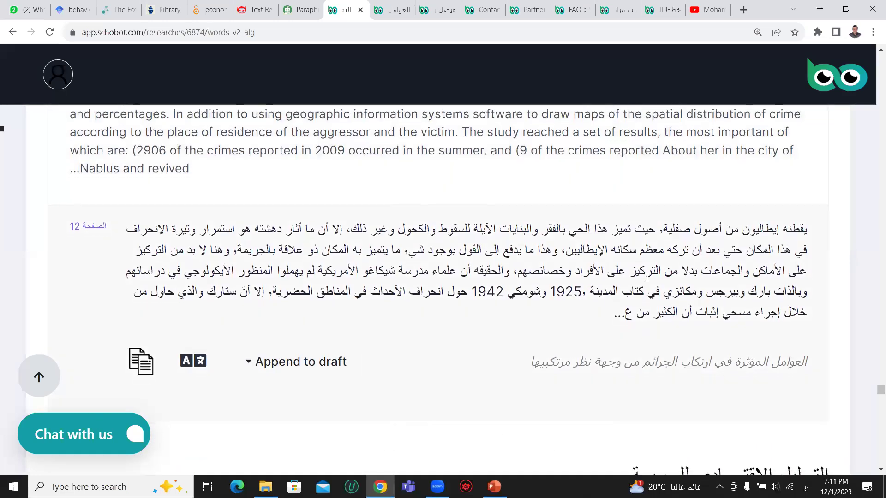
{"action": "scroll", "coordinate": [650, 277], "scroll_direction": "down", "scroll_amount": 3}
{"action": "scroll", "coordinate": [648, 281], "scroll_direction": "down", "scroll_amount": 5}
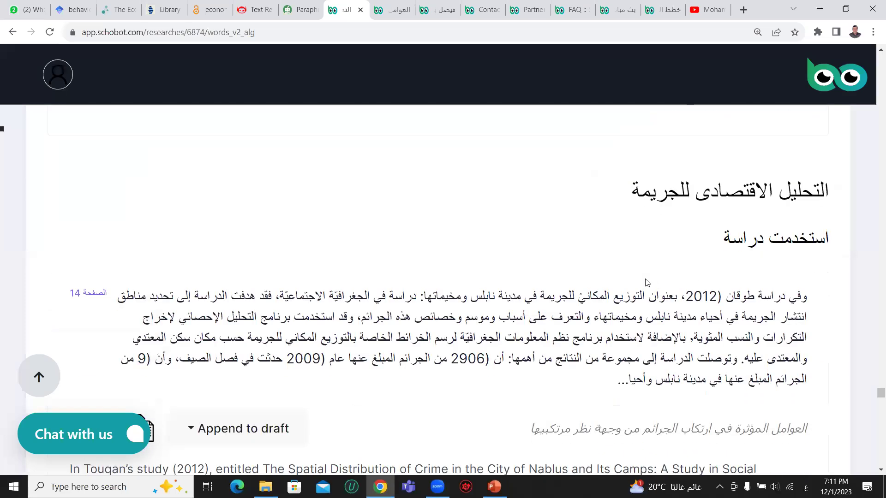
{"action": "scroll", "coordinate": [645, 279], "scroll_direction": "down", "scroll_amount": 10}
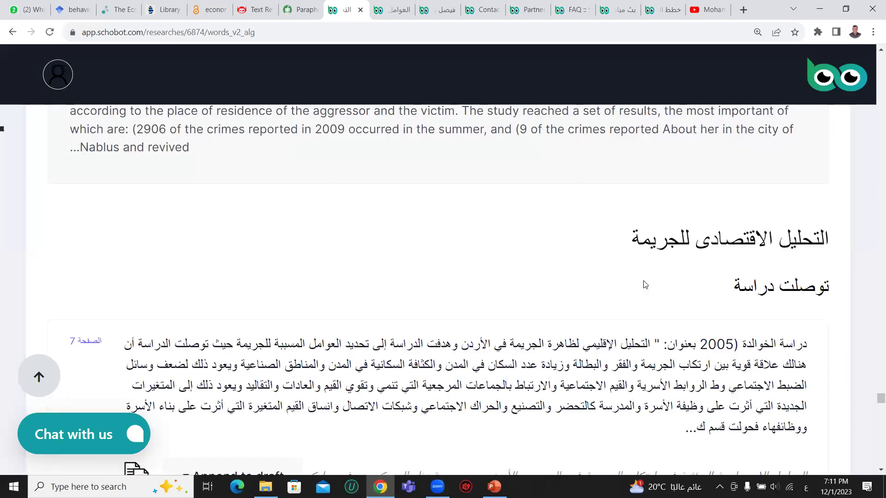
{"action": "scroll", "coordinate": [644, 281], "scroll_direction": "down", "scroll_amount": 17}
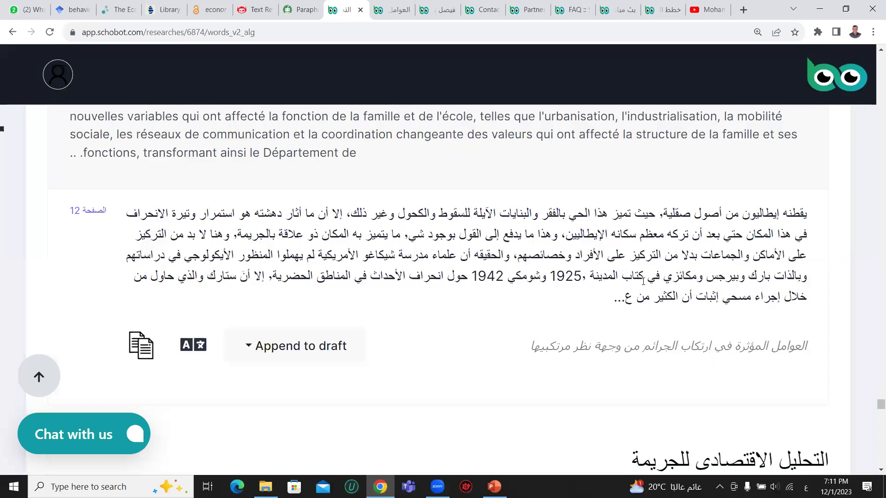
{"action": "scroll", "coordinate": [645, 285], "scroll_direction": "down", "scroll_amount": 3}
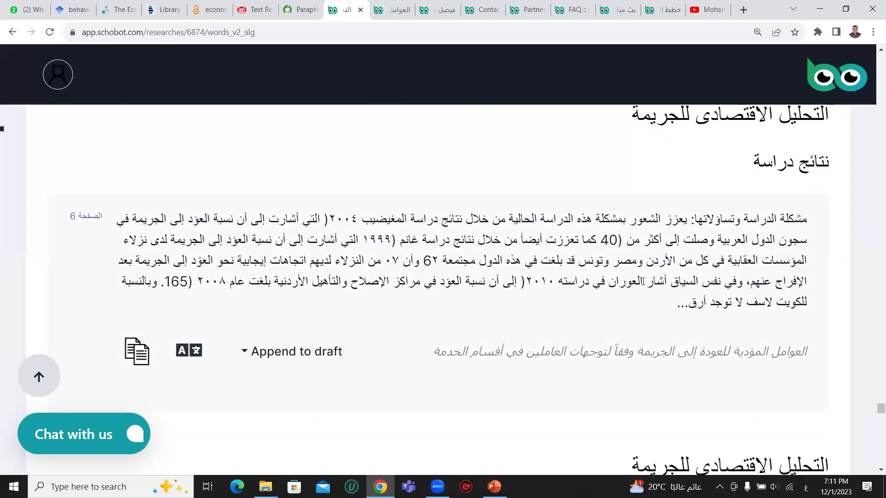
{"action": "scroll", "coordinate": [643, 282], "scroll_direction": "down", "scroll_amount": 6}
{"action": "scroll", "coordinate": [633, 319], "scroll_direction": "down", "scroll_amount": 6}
{"action": "scroll", "coordinate": [618, 335], "scroll_direction": "down", "scroll_amount": 12}
Step: Examine the excerpts under the topic هناك علاقة عكسية بين مستوى التعليم ومعدلات الجريمة, subheading توجد علاقة
{"action": "scroll", "coordinate": [690, 283], "scroll_direction": "up", "scroll_amount": 9}
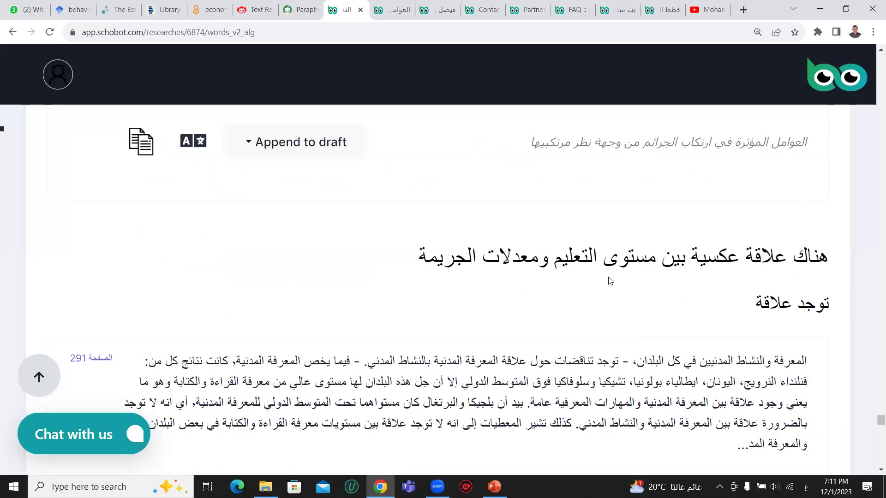
{"action": "scroll", "coordinate": [609, 281], "scroll_direction": "down", "scroll_amount": 3}
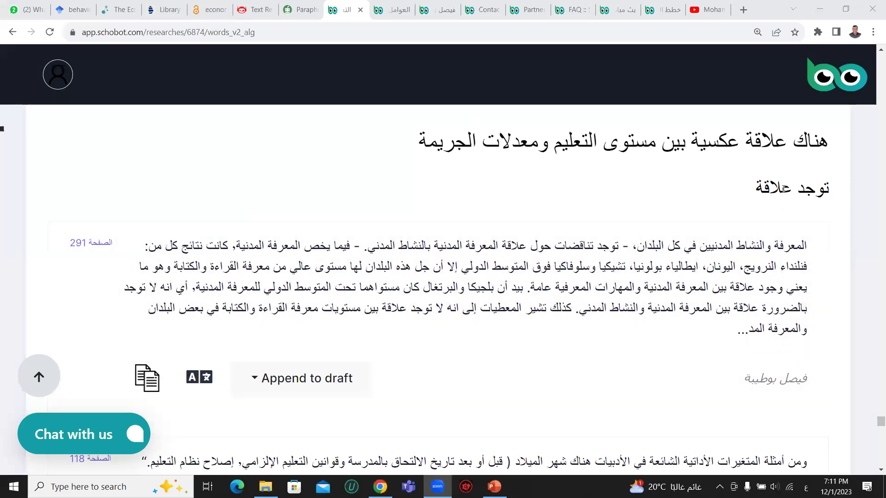
{"action": "left_click_drag", "start_coordinate": [751, 248], "coordinate": [675, 249]}
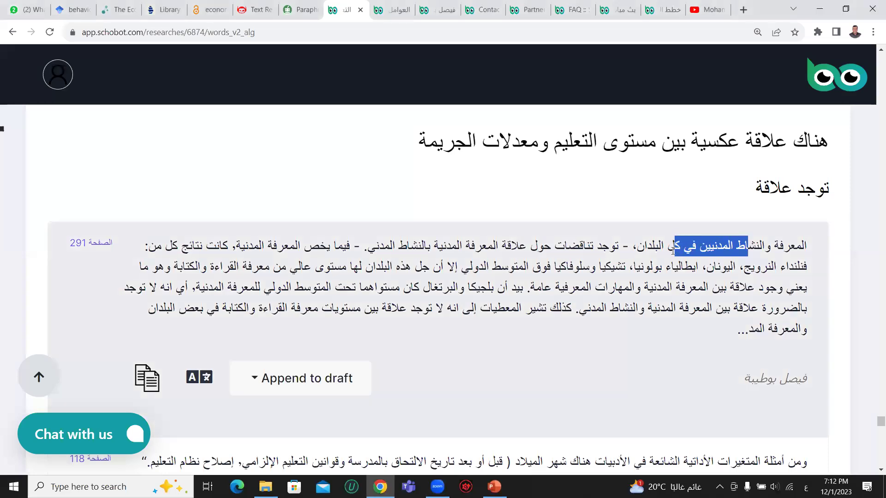
{"action": "left_click", "coordinate": [516, 258]}
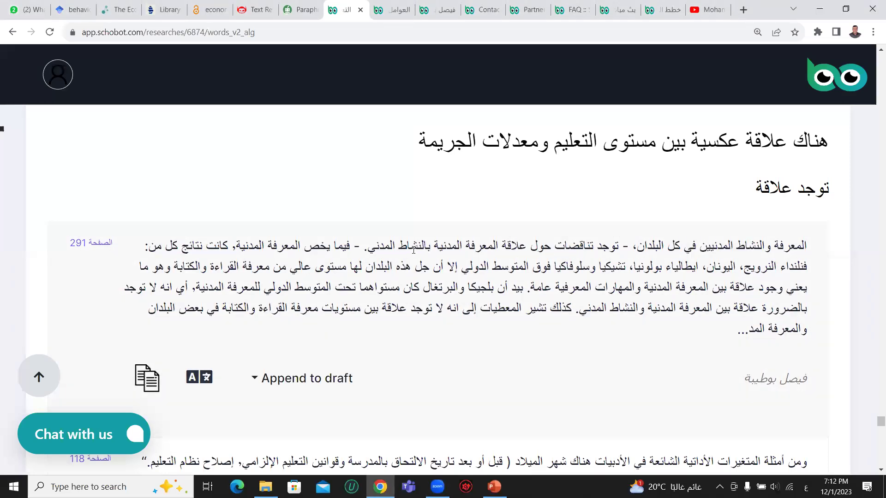
{"action": "scroll", "coordinate": [412, 261], "scroll_direction": "down", "scroll_amount": 6}
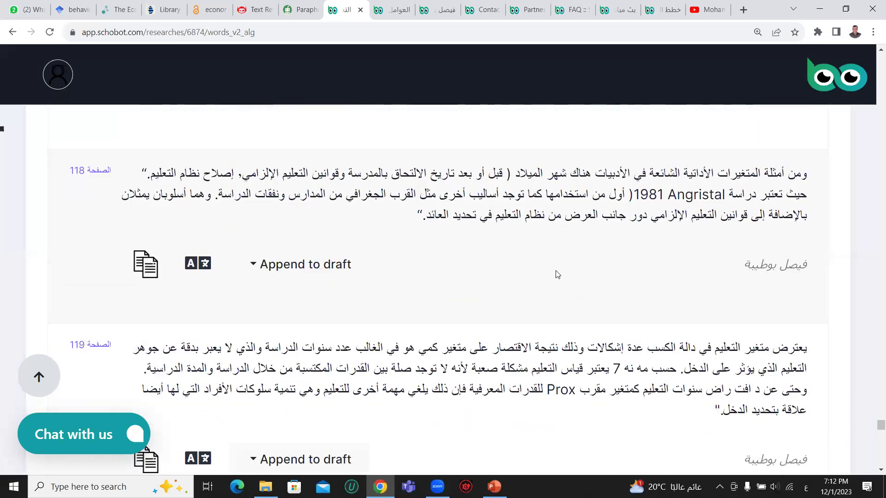
{"action": "scroll", "coordinate": [578, 165], "scroll_direction": "down", "scroll_amount": 4}
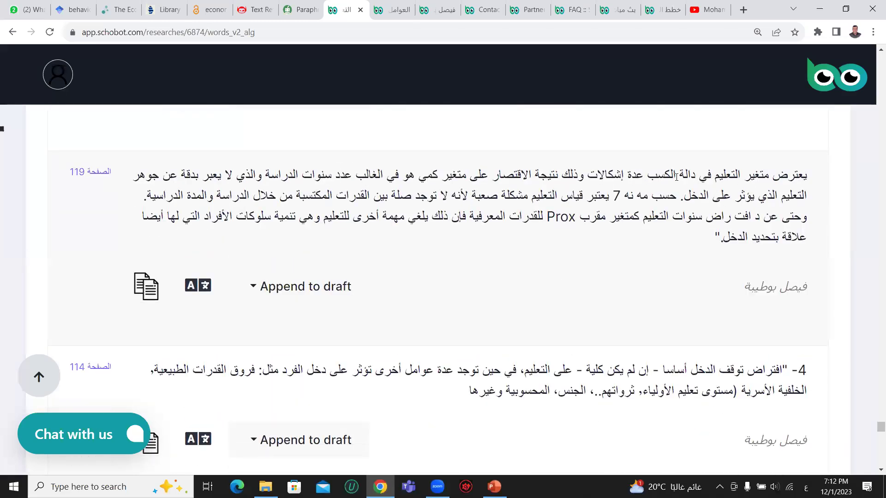
Step: Read the remaining توجد علاقة excerpts and those under يوجد أثر for the topic هناك علاقة عكسية بين مستوى التعليم ومعدلات الجريمة
{"action": "left_click_drag", "start_coordinate": [660, 176], "coordinate": [545, 196]}
{"action": "scroll", "coordinate": [548, 241], "scroll_direction": "down", "scroll_amount": 4}
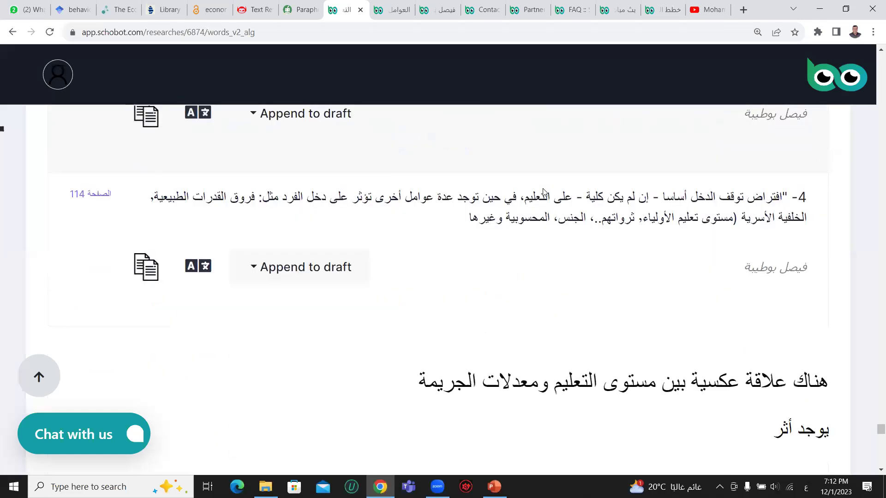
{"action": "scroll", "coordinate": [547, 241], "scroll_direction": "down", "scroll_amount": 6}
{"action": "left_click_drag", "start_coordinate": [506, 198], "coordinate": [441, 233]}
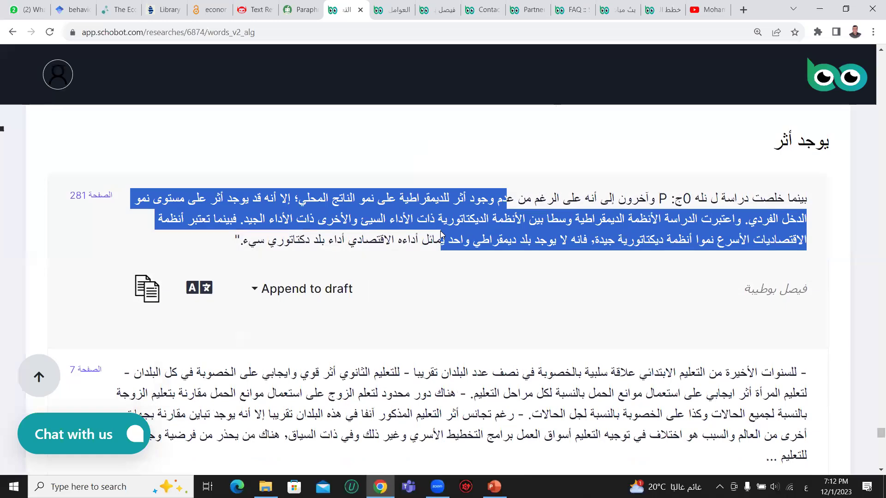
{"action": "scroll", "coordinate": [476, 224], "scroll_direction": "down", "scroll_amount": 5}
{"action": "left_click_drag", "start_coordinate": [475, 155], "coordinate": [530, 186]}
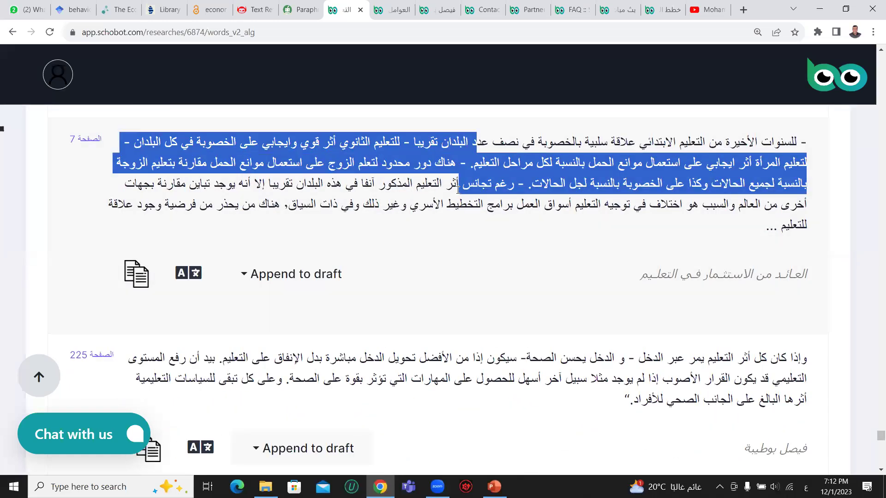
{"action": "scroll", "coordinate": [527, 198], "scroll_direction": "down", "scroll_amount": 4}
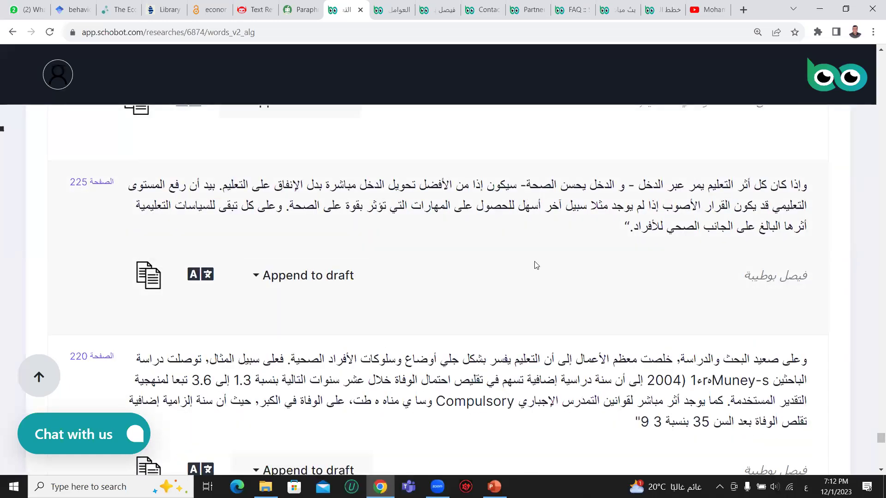
{"action": "scroll", "coordinate": [534, 257], "scroll_direction": "down", "scroll_amount": 7}
{"action": "scroll", "coordinate": [531, 256], "scroll_direction": "down", "scroll_amount": 1}
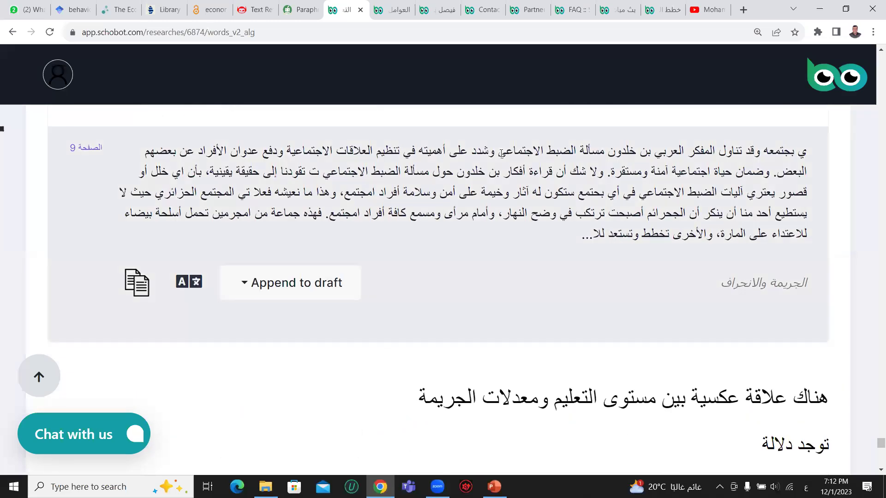
{"action": "left_click_drag", "start_coordinate": [500, 154], "coordinate": [500, 208]}
{"action": "left_click", "coordinate": [498, 208]}
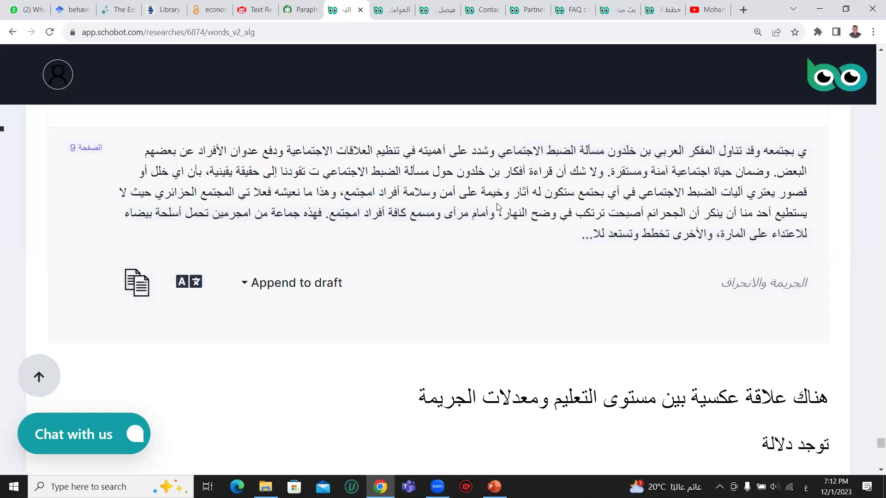
Step: Skim the last search results, under the subheadings توجد دلالة and توجد فروق
{"action": "scroll", "coordinate": [494, 210], "scroll_direction": "down", "scroll_amount": 4}
{"action": "scroll", "coordinate": [491, 213], "scroll_direction": "down", "scroll_amount": 10}
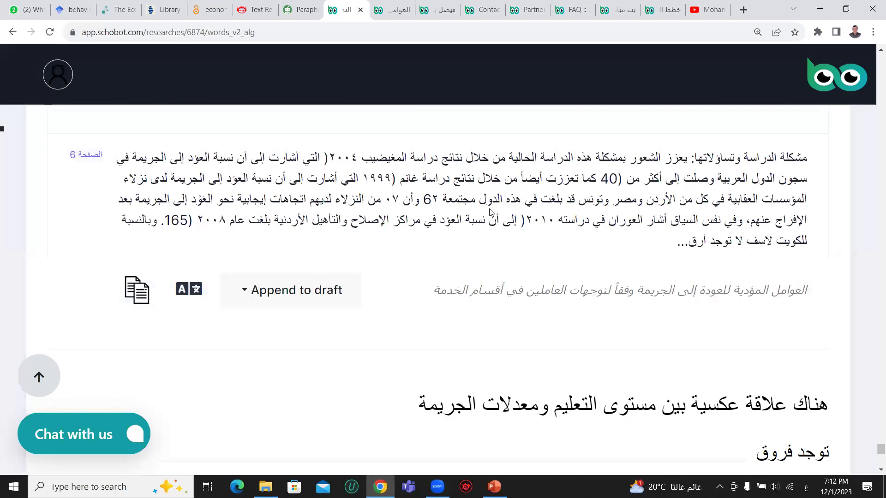
{"action": "scroll", "coordinate": [492, 212], "scroll_direction": "down", "scroll_amount": 10}
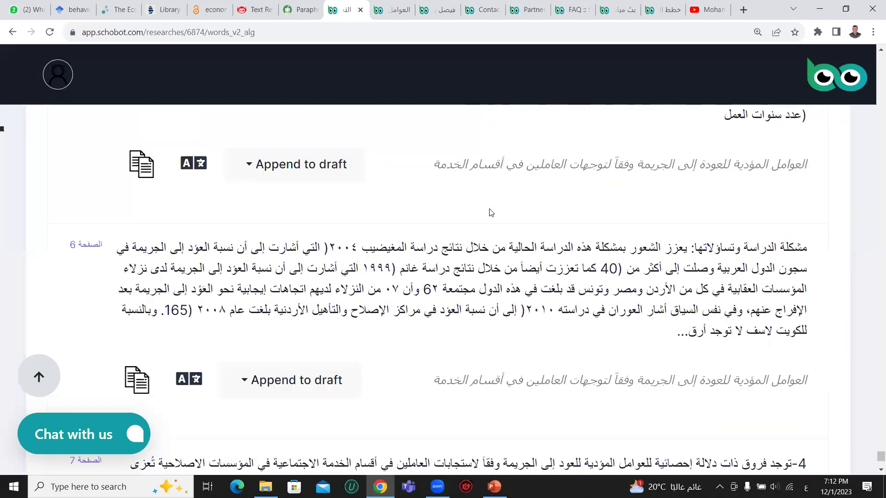
{"action": "scroll", "coordinate": [490, 208], "scroll_direction": "down", "scroll_amount": 2}
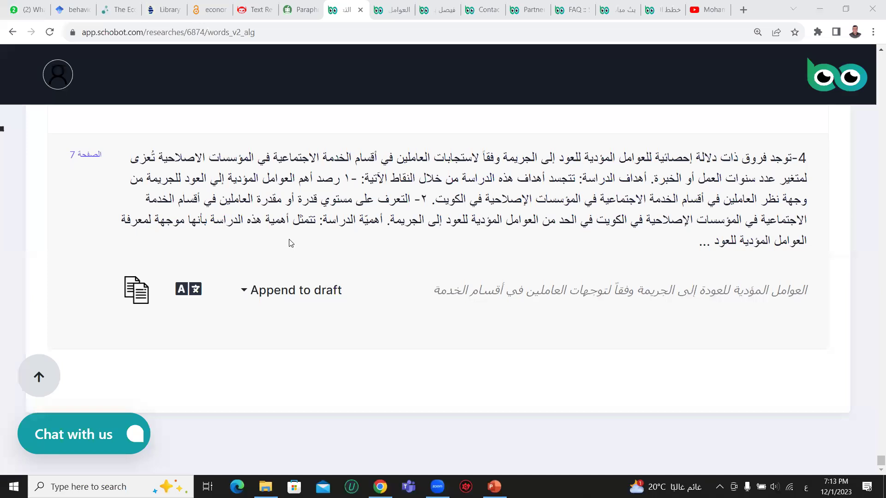
Step: Glance at page 15 of the opened source and return to the research's search results
{"action": "left_click", "coordinate": [396, 4]}
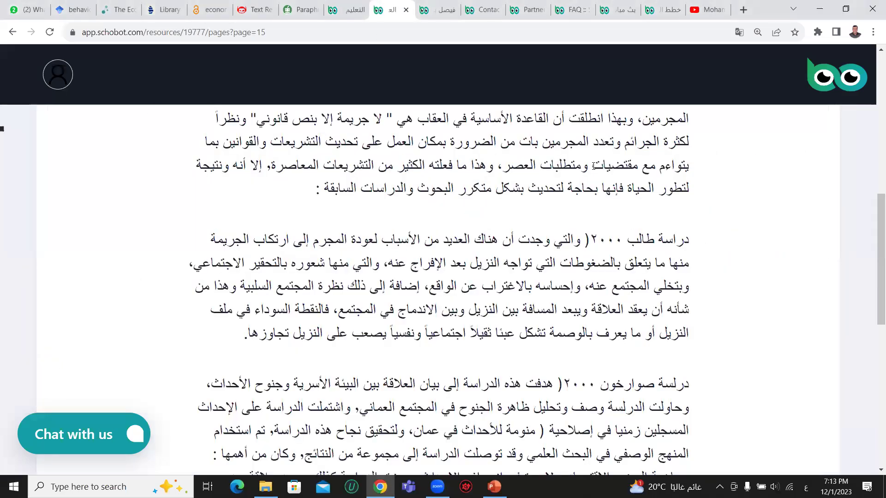
{"action": "scroll", "coordinate": [594, 167], "scroll_direction": "up", "scroll_amount": 5}
{"action": "left_click", "coordinate": [346, 9]}
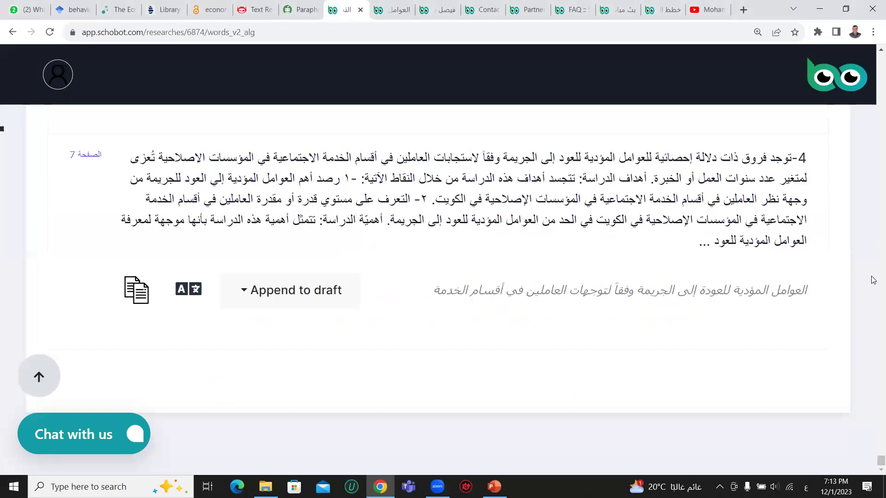
Step: Open the research's list of drafts and save a new draft titled Draft 5
{"action": "left_click_drag", "start_coordinate": [879, 460], "coordinate": [864, 49]}
{"action": "left_click", "coordinate": [128, 336]}
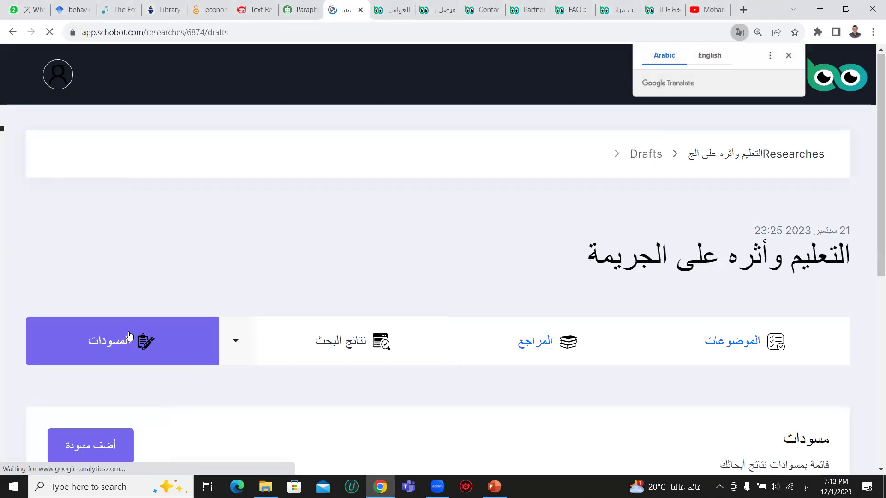
{"action": "scroll", "coordinate": [451, 337], "scroll_direction": "down", "scroll_amount": 5}
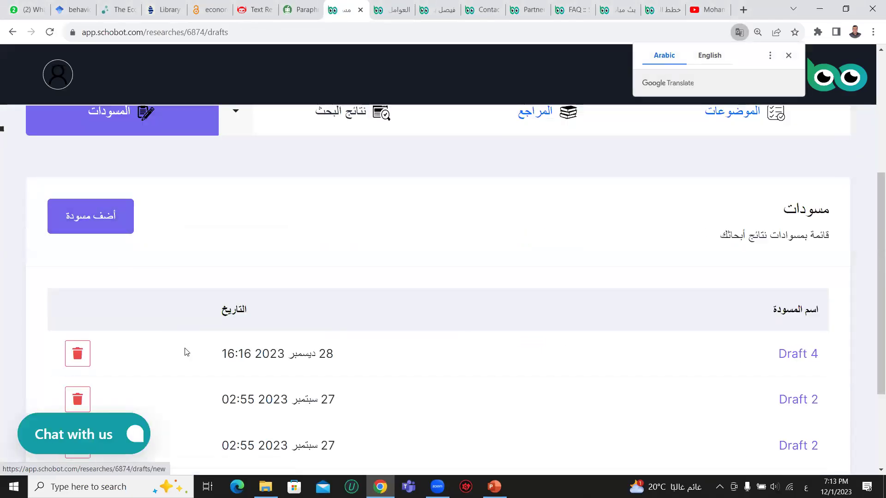
{"action": "scroll", "coordinate": [185, 352], "scroll_direction": "down", "scroll_amount": 3}
{"action": "scroll", "coordinate": [186, 352], "scroll_direction": "up", "scroll_amount": 5}
{"action": "left_click", "coordinate": [91, 310]}
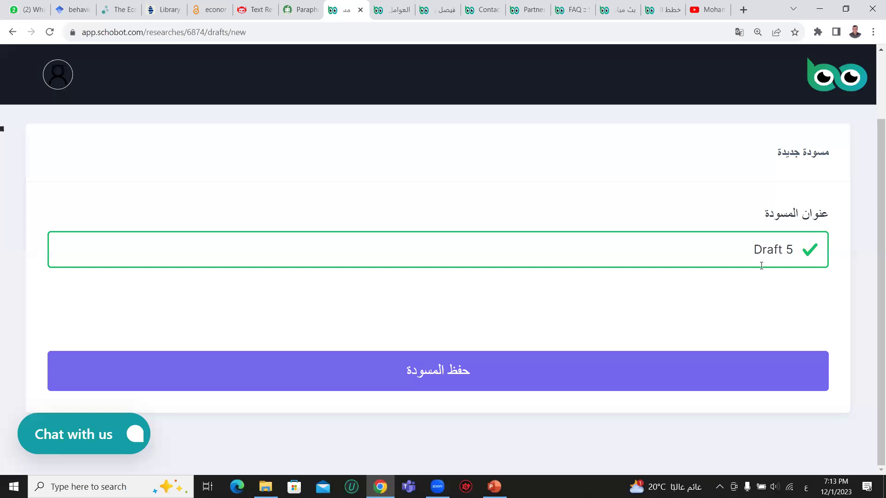
{"action": "left_click", "coordinate": [480, 372]}
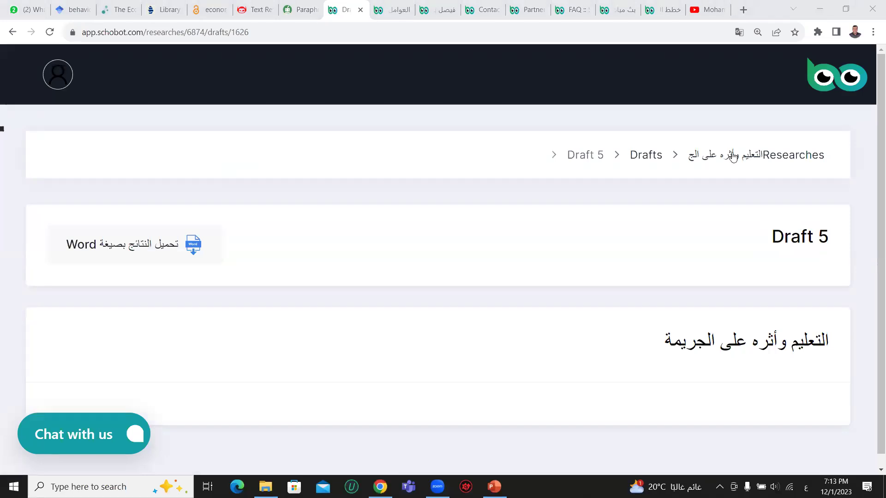
Step: Return to the search results and append the page 260 excerpt under التعليم وأثره على الجريمة to Draft 5
{"action": "key", "text": "alt+Left"}
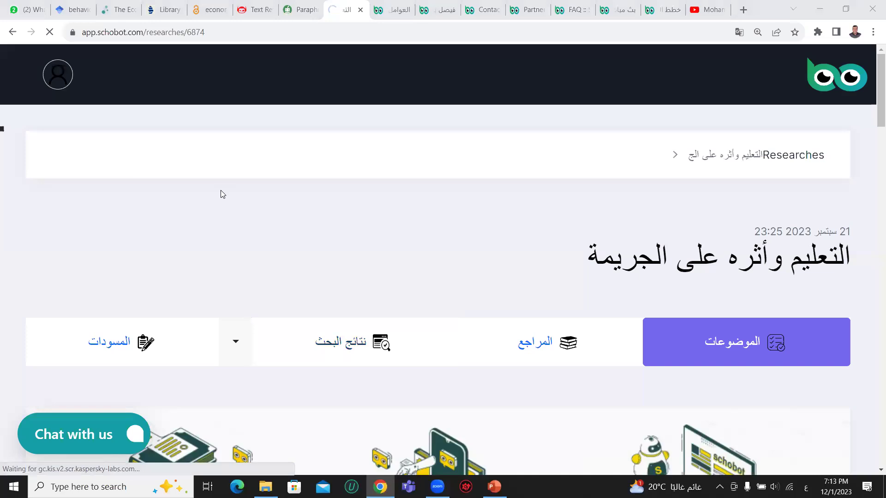
{"action": "scroll", "coordinate": [371, 209], "scroll_direction": "down", "scroll_amount": 2}
{"action": "scroll", "coordinate": [370, 209], "scroll_direction": "down", "scroll_amount": 5}
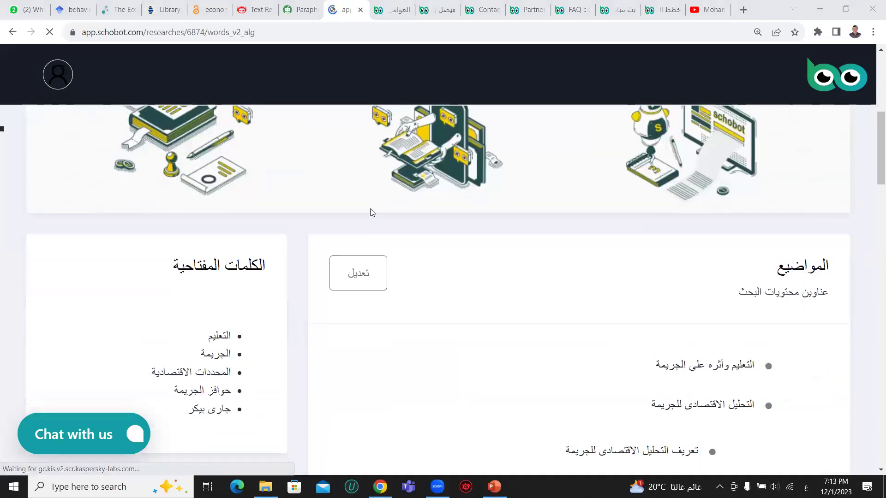
{"action": "scroll", "coordinate": [343, 212], "scroll_direction": "down", "scroll_amount": 7}
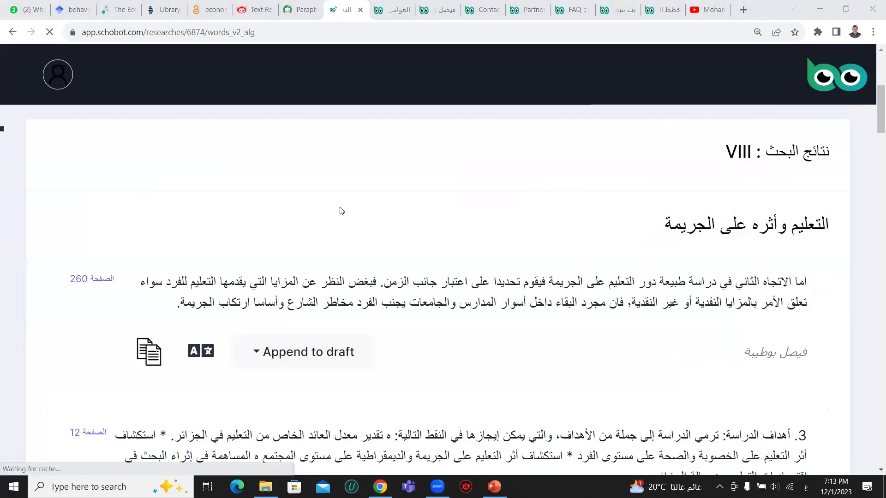
{"action": "scroll", "coordinate": [337, 211], "scroll_direction": "down", "scroll_amount": 1}
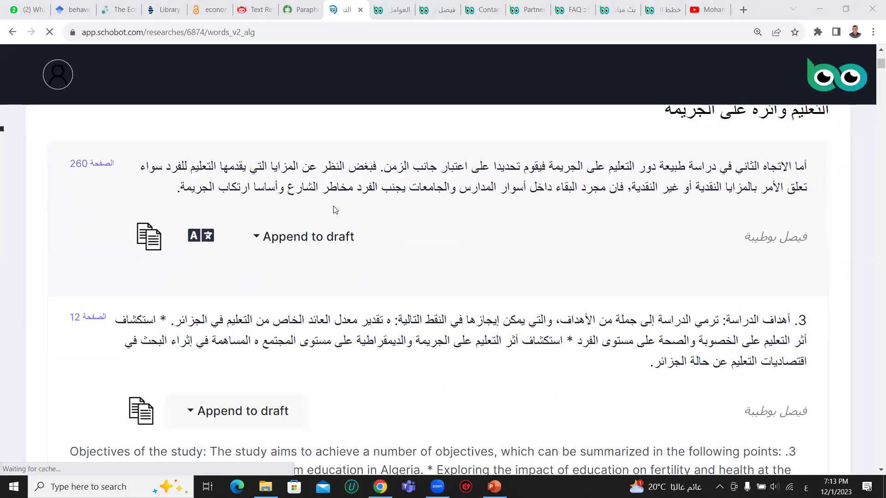
{"action": "left_click", "coordinate": [261, 238]}
{"action": "scroll", "coordinate": [277, 295], "scroll_direction": "down", "scroll_amount": 2}
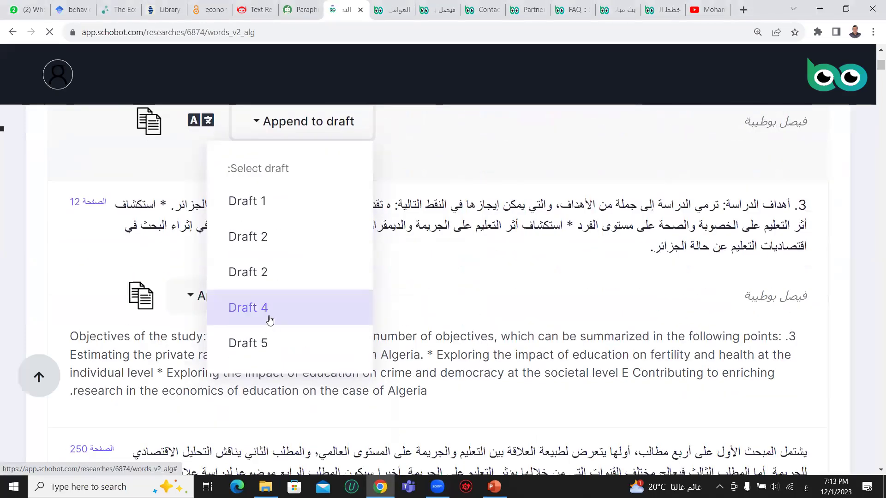
{"action": "left_click", "coordinate": [267, 333]}
Step: Append the page 12 and page 250 excerpts under التعليم وأثره على الجريمة to Draft 5
{"action": "scroll", "coordinate": [268, 331], "scroll_direction": "down", "scroll_amount": 3}
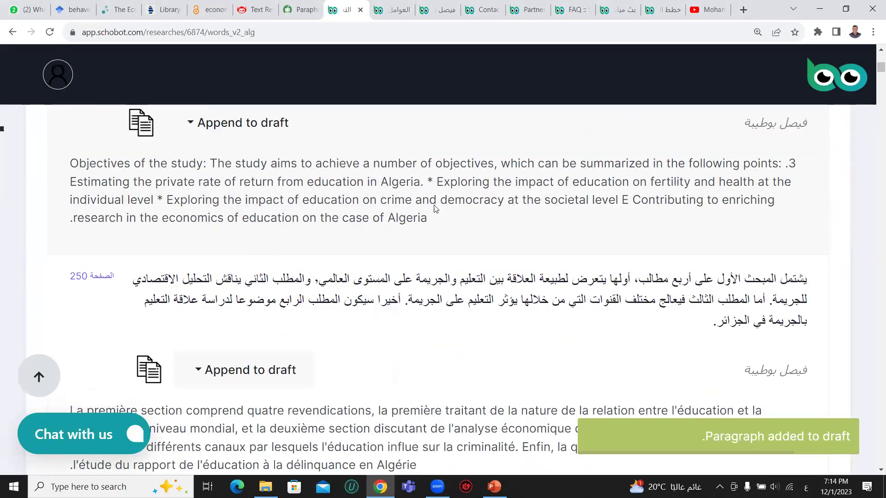
{"action": "scroll", "coordinate": [434, 210], "scroll_direction": "up", "scroll_amount": 1}
{"action": "left_click", "coordinate": [277, 184]}
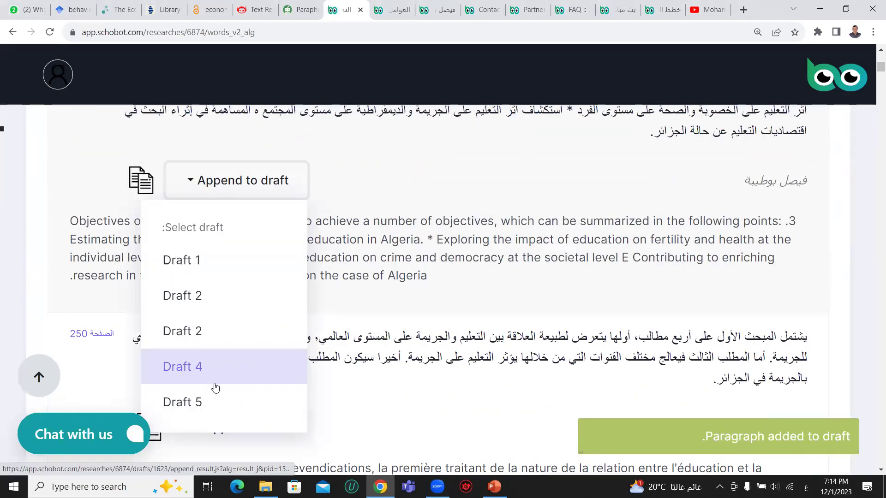
{"action": "left_click", "coordinate": [214, 399]}
{"action": "scroll", "coordinate": [312, 240], "scroll_direction": "down", "scroll_amount": 4}
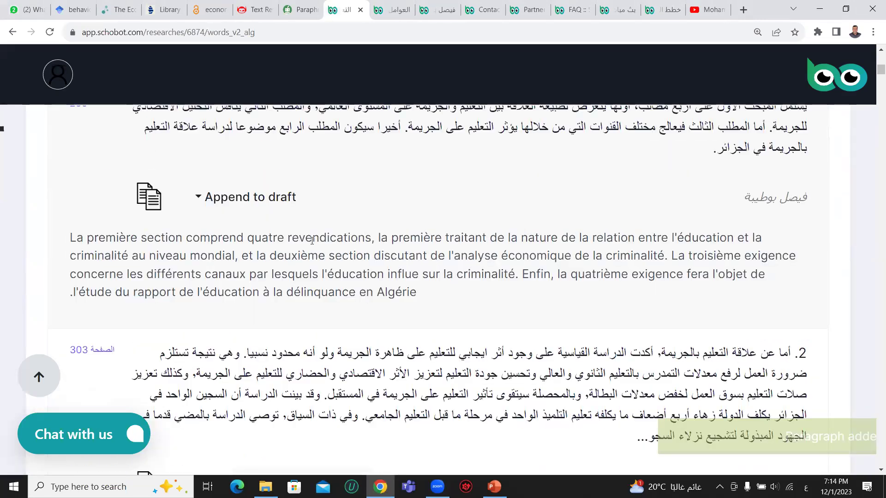
{"action": "left_click", "coordinate": [275, 212]}
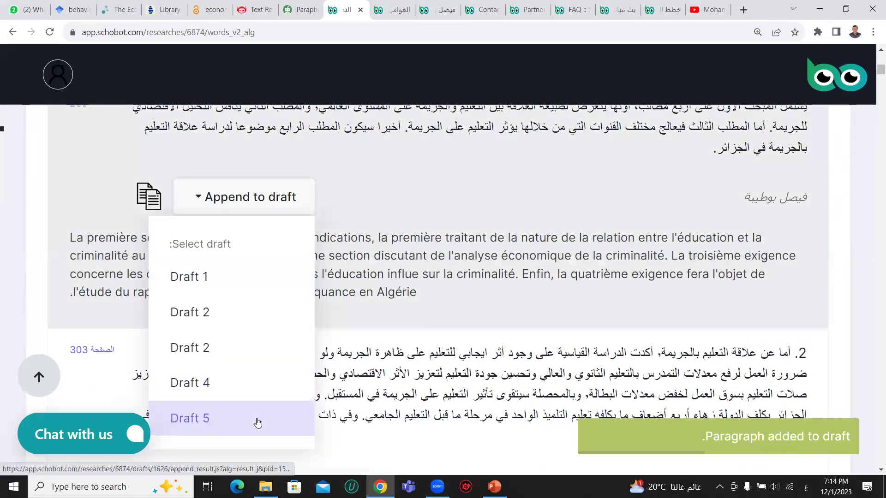
{"action": "left_click", "coordinate": [257, 419]}
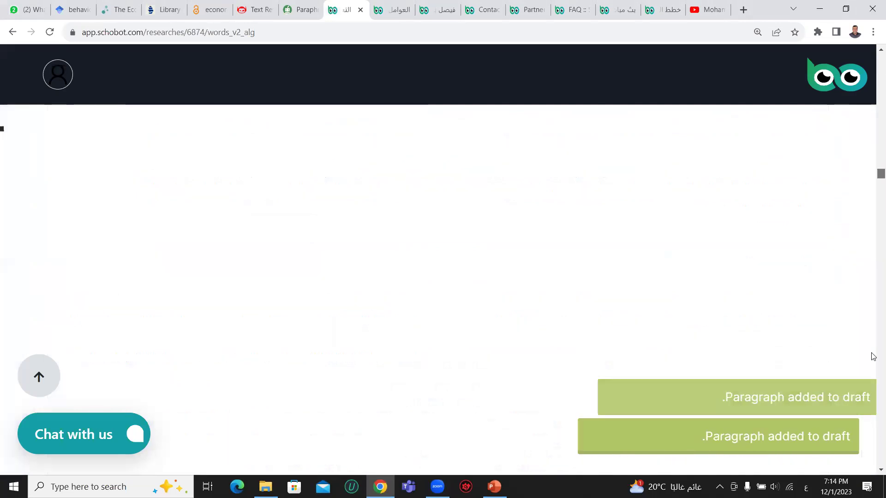
Step: Append the page 10 and page 12 excerpts under اثر التعليم فى غرس القيم والاخلاق المقلصة للجريمة to Draft 5
{"action": "left_click", "coordinate": [294, 355]}
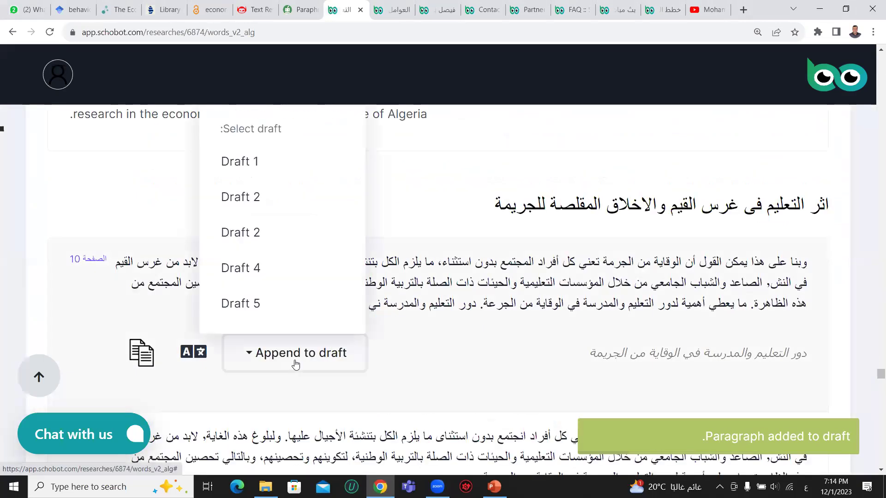
{"action": "left_click", "coordinate": [292, 315]}
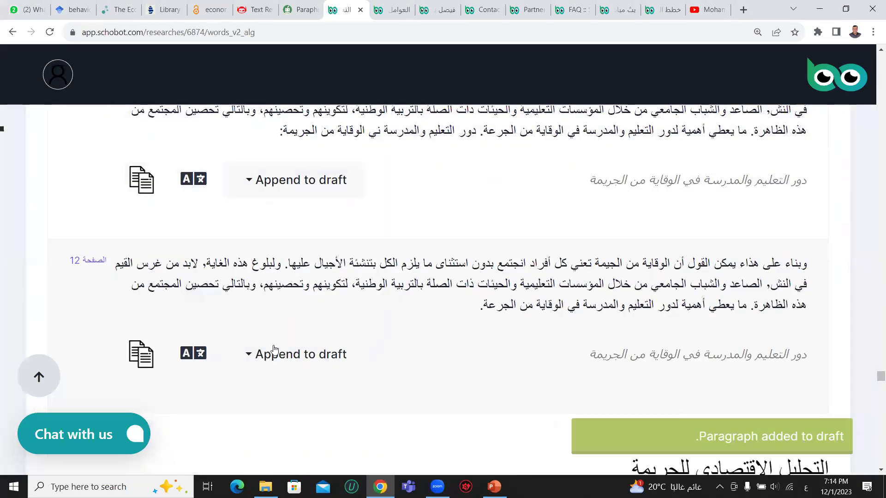
{"action": "left_click", "coordinate": [281, 352]}
{"action": "left_click", "coordinate": [283, 306]}
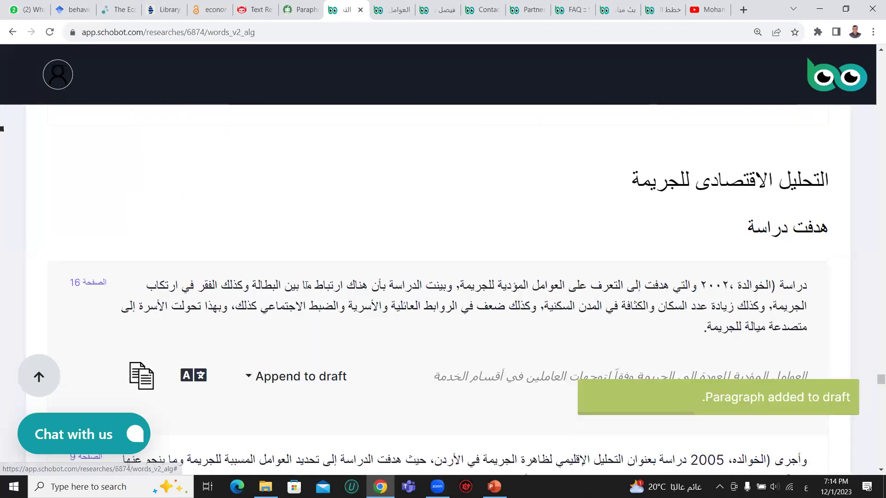
Step: Append the excerpts from pages 16, 9, 14 and 12 under التحليل الاقتصادى للجريمة, subheading هدفت دراسة, to Draft 5
{"action": "left_click", "coordinate": [299, 319]}
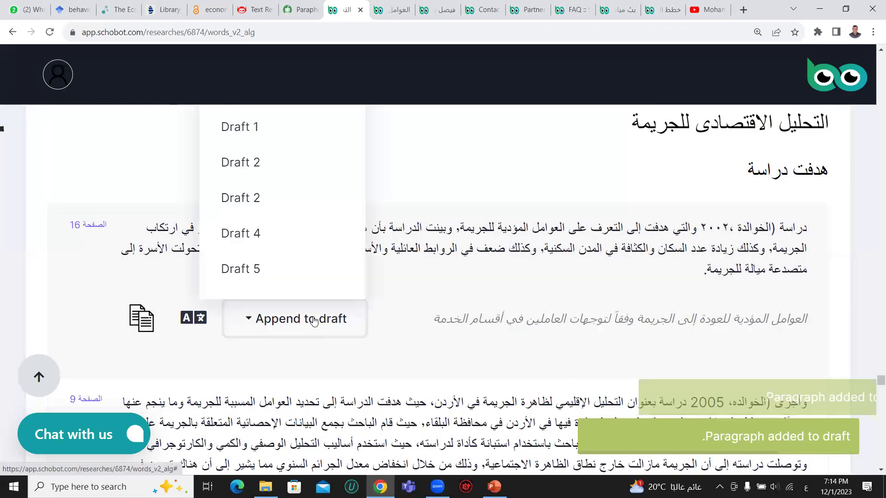
{"action": "left_click", "coordinate": [303, 280]}
{"action": "left_click", "coordinate": [294, 304]}
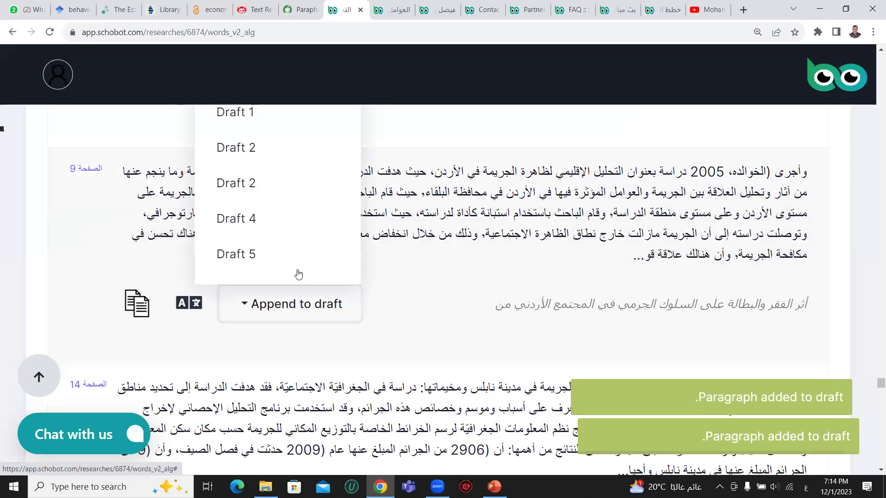
{"action": "left_click", "coordinate": [295, 261]}
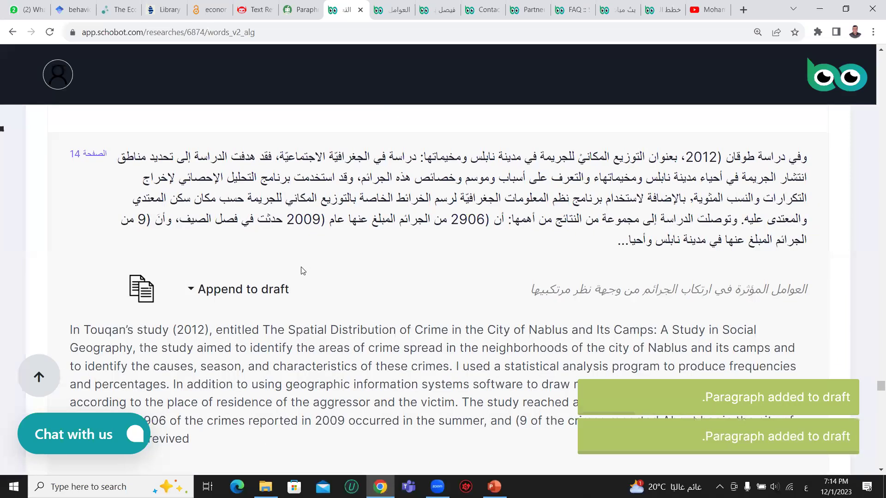
{"action": "left_click", "coordinate": [269, 295]}
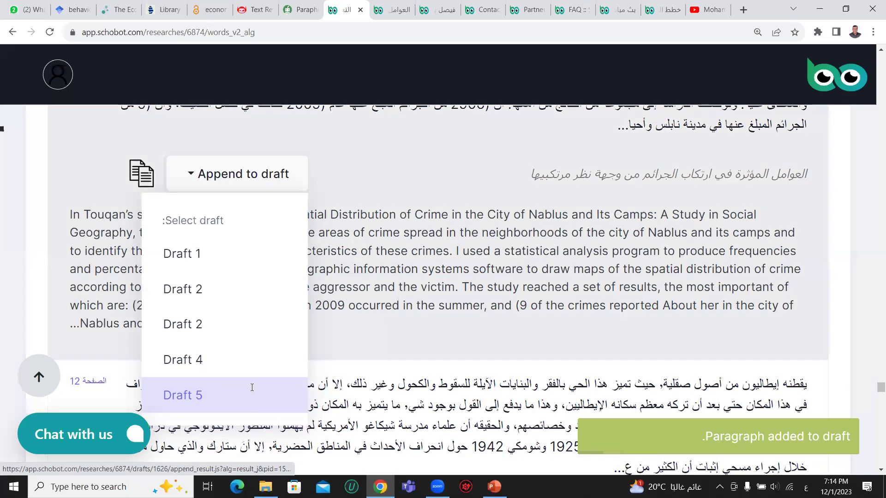
{"action": "left_click", "coordinate": [251, 400]}
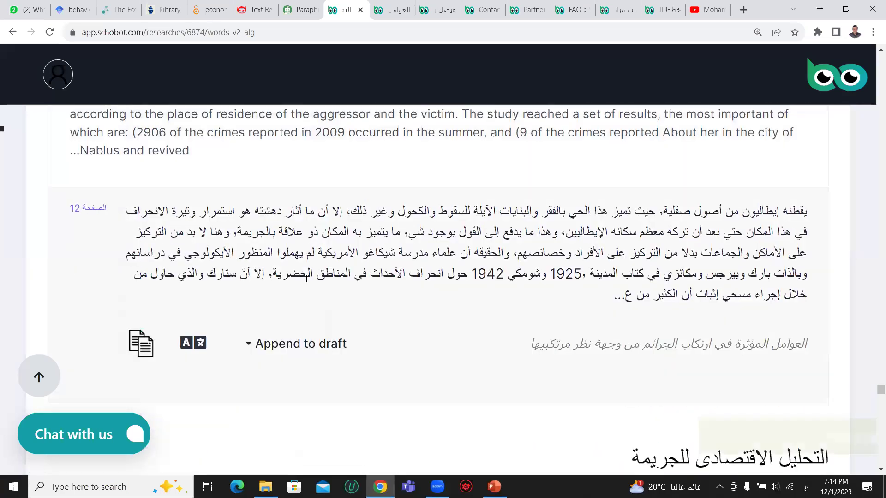
{"action": "left_click", "coordinate": [323, 231]}
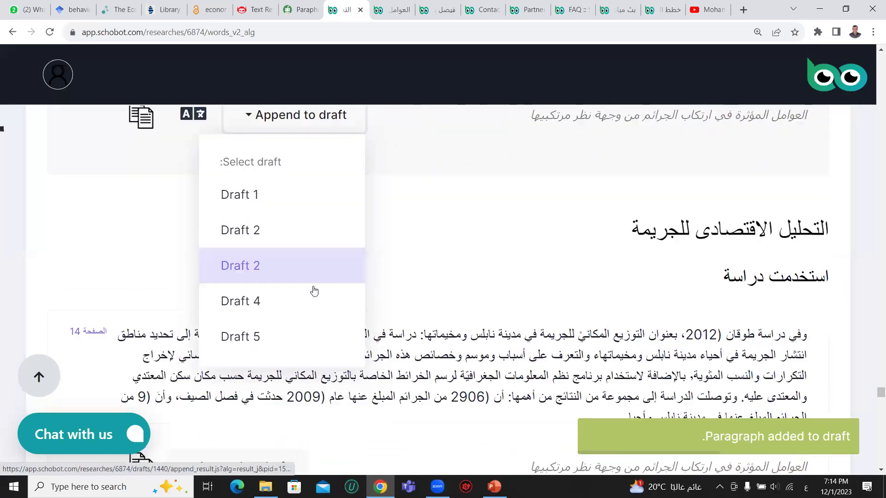
{"action": "left_click", "coordinate": [303, 339]}
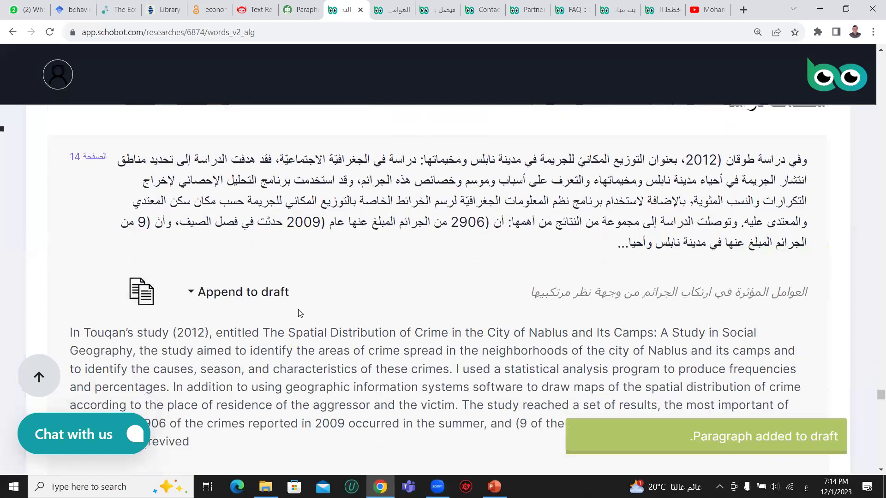
Step: Append the page 14 excerpt under التحليل الاقتصادى للجريمة, subheading استخدمت دراسة, to Draft 5 and open that draft
{"action": "left_click", "coordinate": [290, 300]}
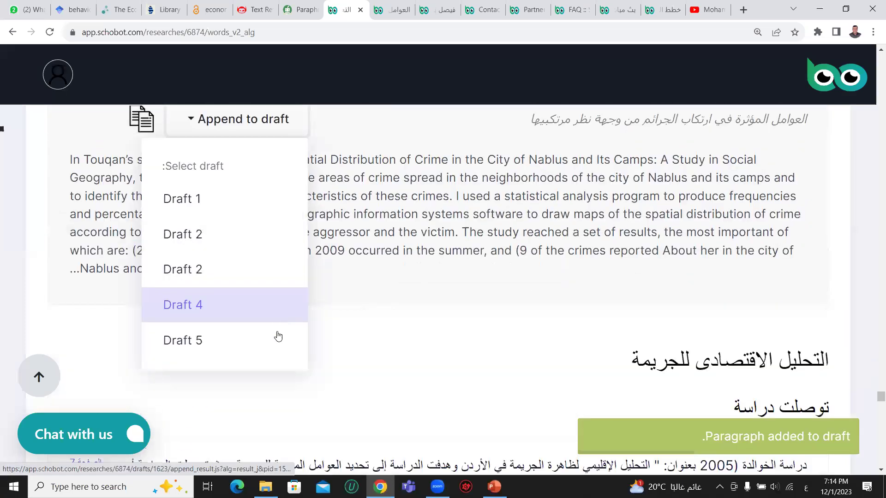
{"action": "left_click", "coordinate": [274, 342]}
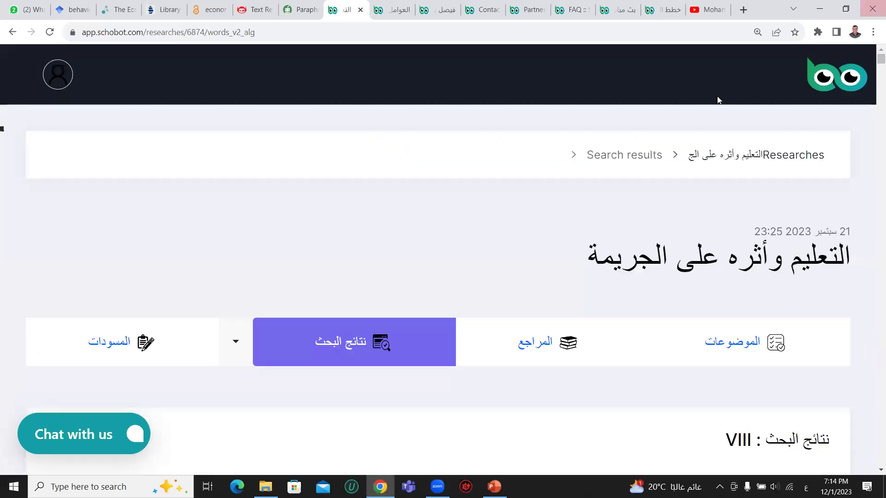
{"action": "left_click", "coordinate": [135, 338]}
{"action": "left_click", "coordinate": [51, 83]}
{"action": "left_click", "coordinate": [313, 243]}
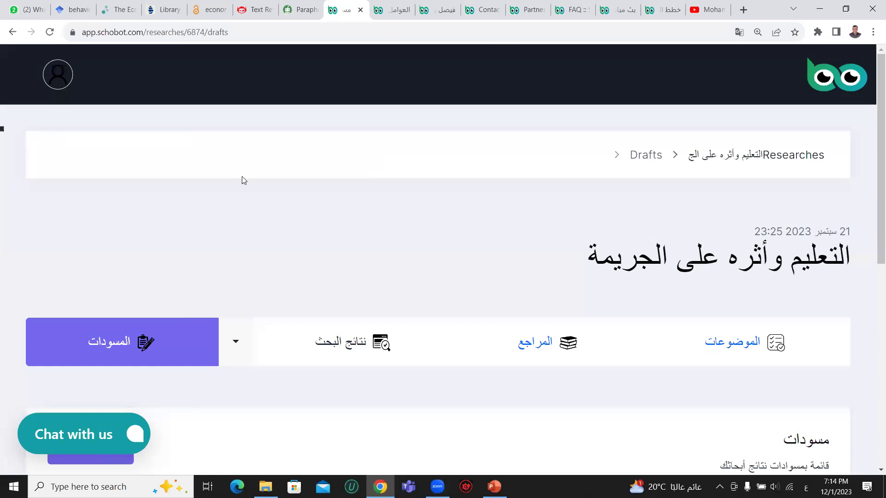
{"action": "scroll", "coordinate": [179, 242], "scroll_direction": "down", "scroll_amount": 9}
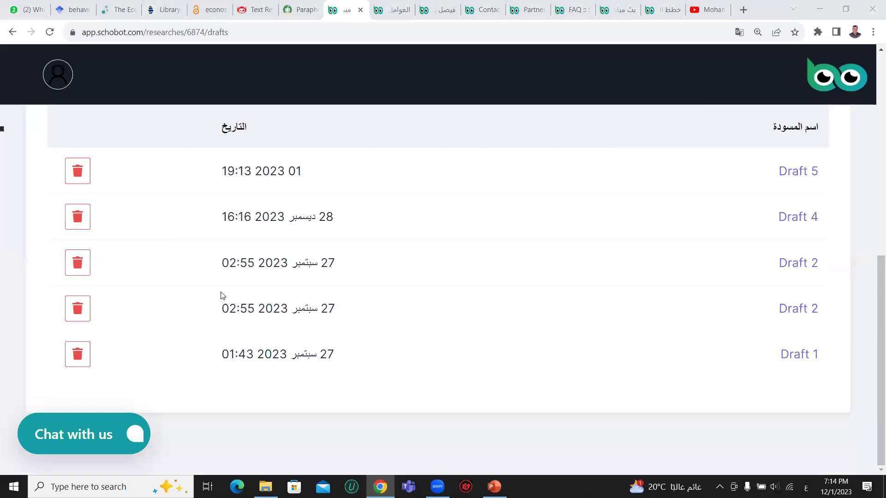
{"action": "scroll", "coordinate": [235, 272], "scroll_direction": "up", "scroll_amount": 1}
{"action": "left_click", "coordinate": [779, 234]}
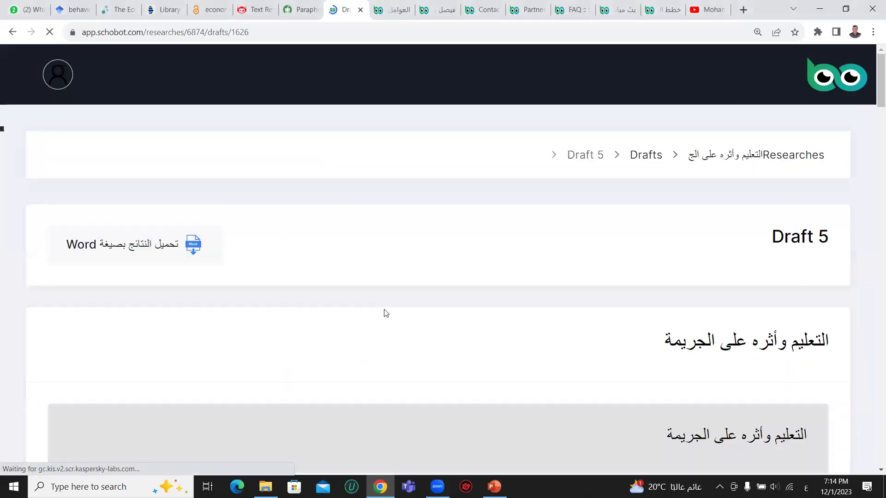
Step: Remove the page 260 and page 12 excerpts under التعليم وأثره على الجريمة from Draft 5
{"action": "scroll", "coordinate": [381, 312], "scroll_direction": "down", "scroll_amount": 4}
{"action": "scroll", "coordinate": [381, 315], "scroll_direction": "down", "scroll_amount": 3}
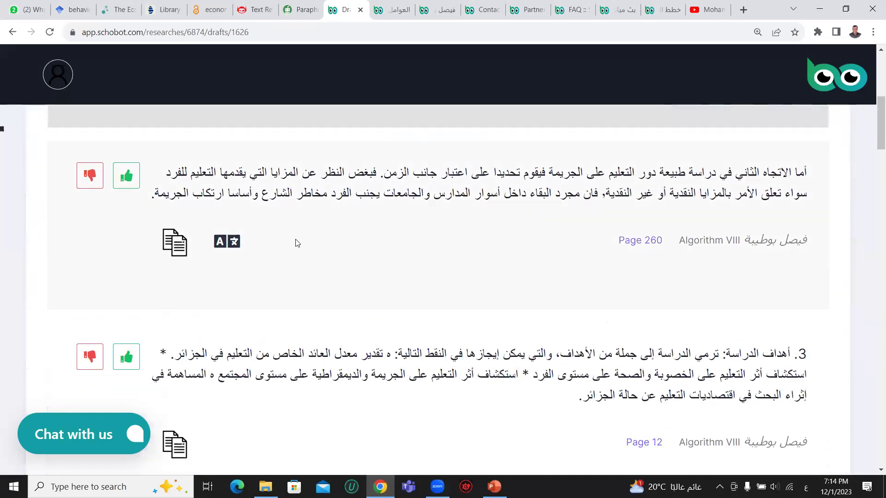
{"action": "left_click", "coordinate": [90, 176]}
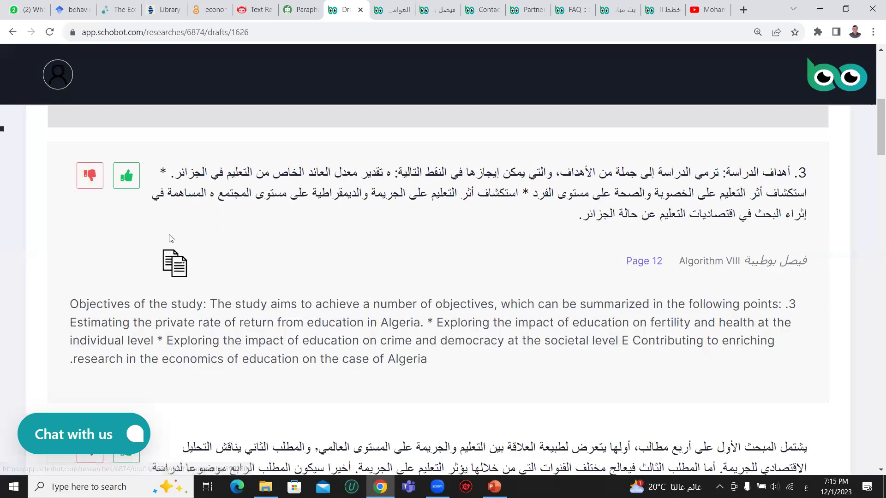
{"action": "left_click", "coordinate": [115, 187]}
{"action": "left_click", "coordinate": [97, 180]}
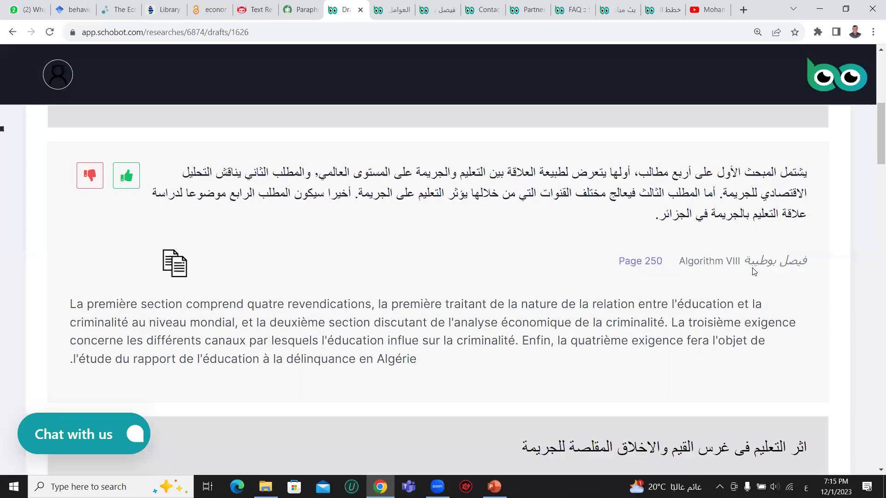
Step: Return to the research's drafts list and open the Targeted Search results
{"action": "scroll", "coordinate": [669, 267], "scroll_direction": "up", "scroll_amount": 6}
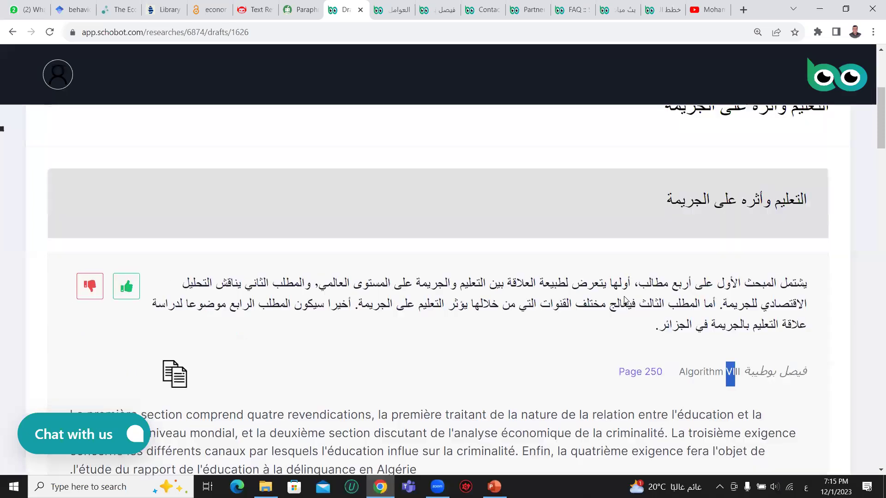
{"action": "scroll", "coordinate": [588, 277], "scroll_direction": "up", "scroll_amount": 1}
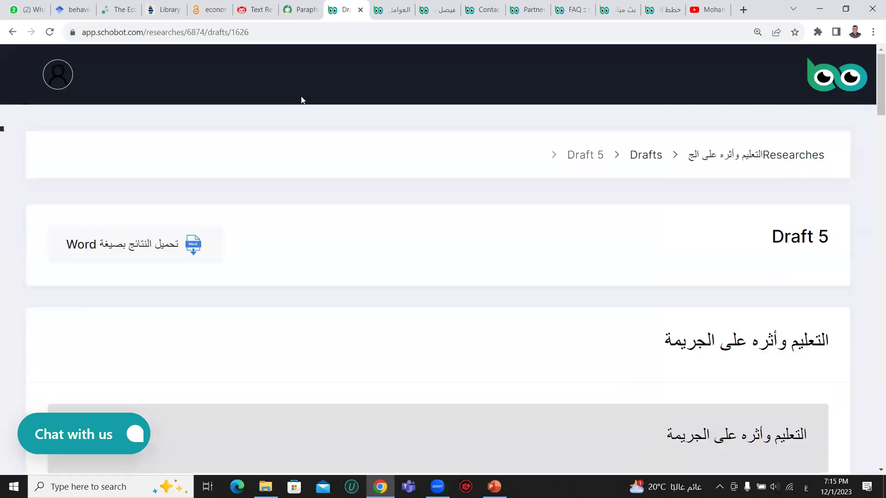
{"action": "left_click", "coordinate": [13, 32]}
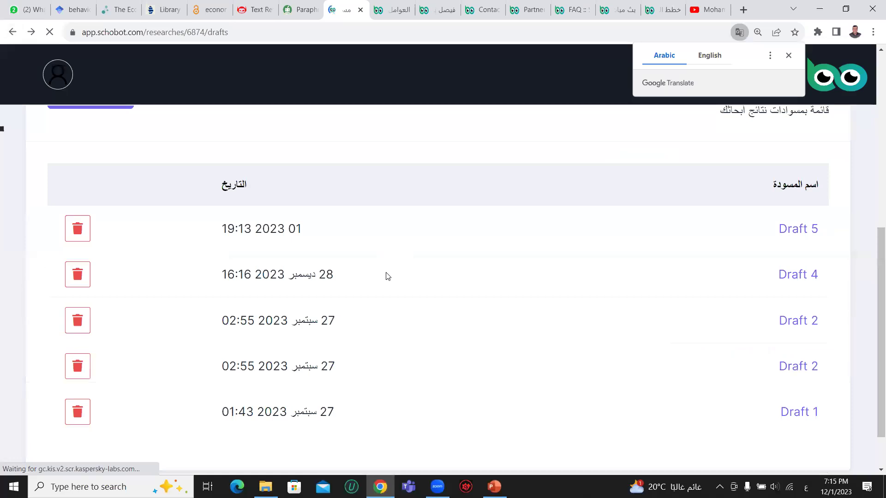
{"action": "scroll", "coordinate": [251, 172], "scroll_direction": "down", "scroll_amount": 1}
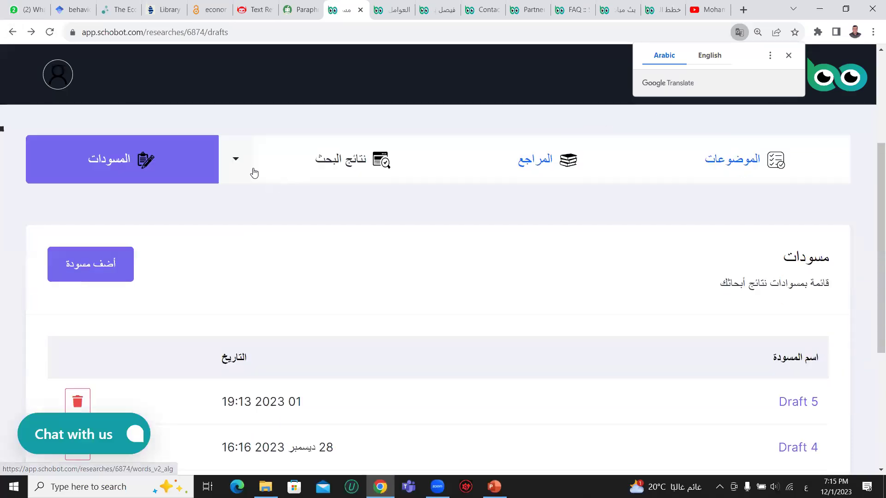
{"action": "left_click", "coordinate": [243, 168]}
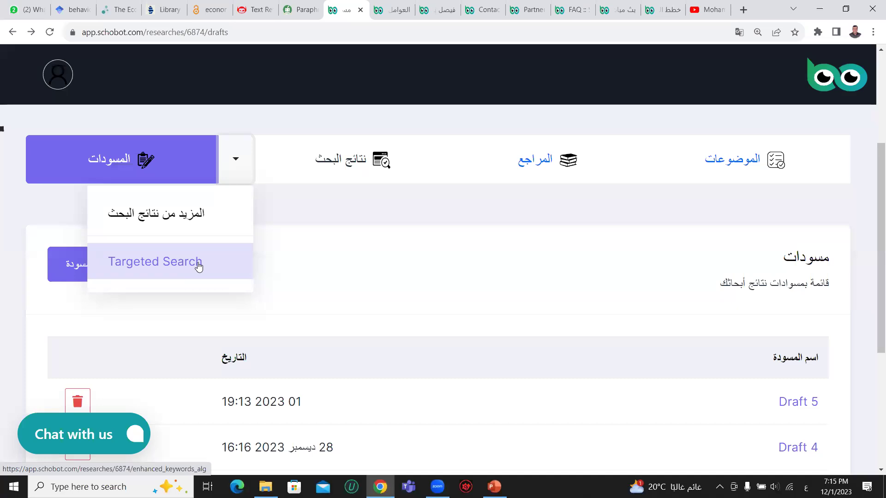
{"action": "left_click", "coordinate": [198, 267]}
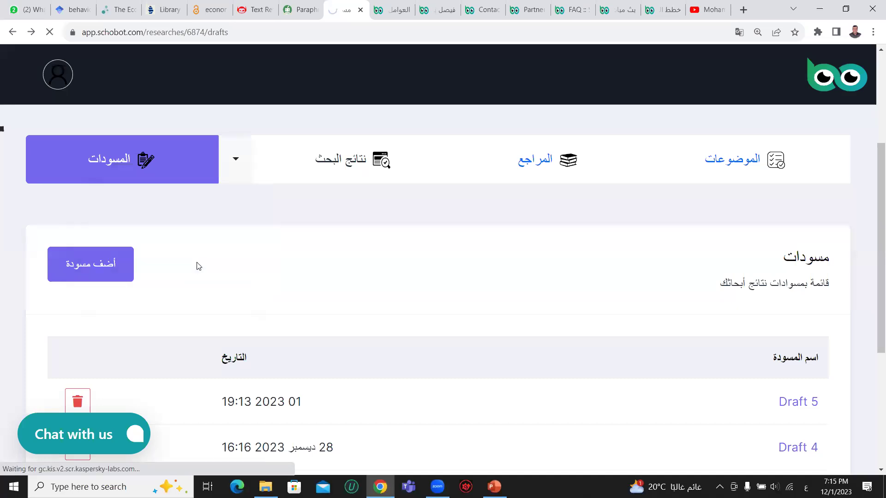
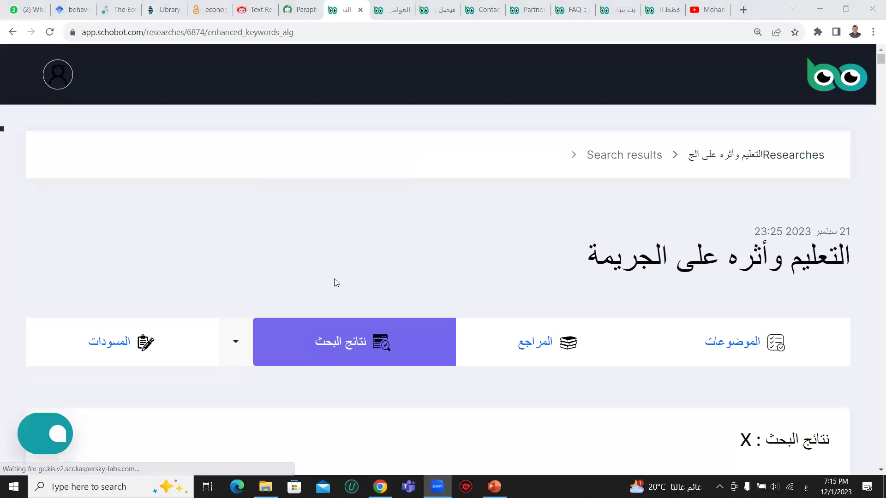
Step: Append the page 260 excerpt under التعليم وأثره على الجريمة in the targeted results to Draft 5
{"action": "scroll", "coordinate": [366, 266], "scroll_direction": "down", "scroll_amount": 8}
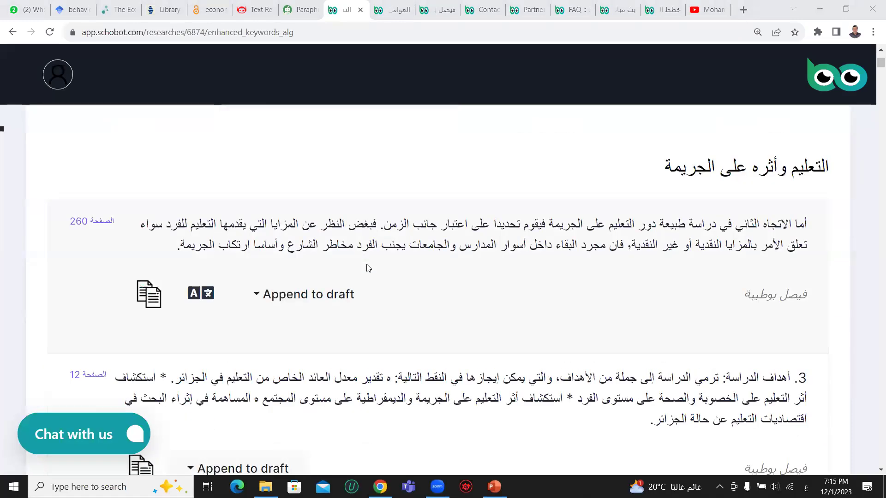
{"action": "scroll", "coordinate": [278, 215], "scroll_direction": "up", "scroll_amount": 1}
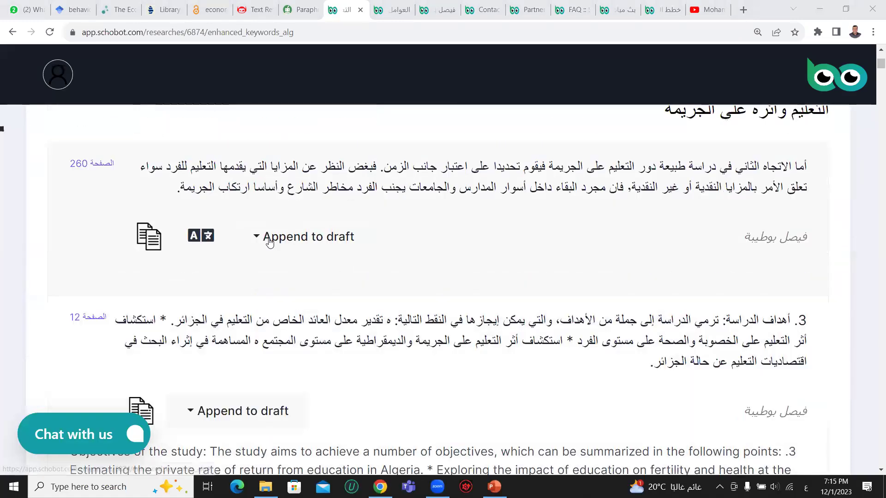
{"action": "left_click", "coordinate": [270, 243]}
{"action": "scroll", "coordinate": [284, 376], "scroll_direction": "down", "scroll_amount": 3}
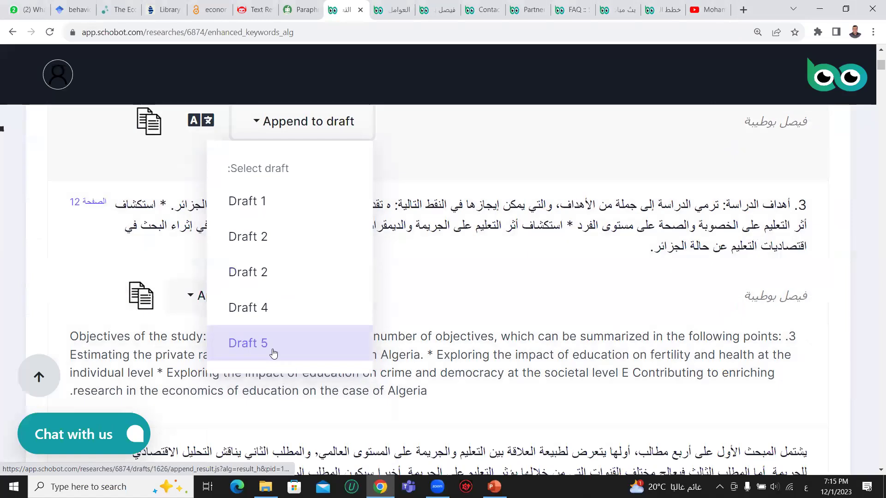
{"action": "left_click", "coordinate": [273, 352]}
{"action": "scroll", "coordinate": [445, 114], "scroll_direction": "down", "scroll_amount": 3}
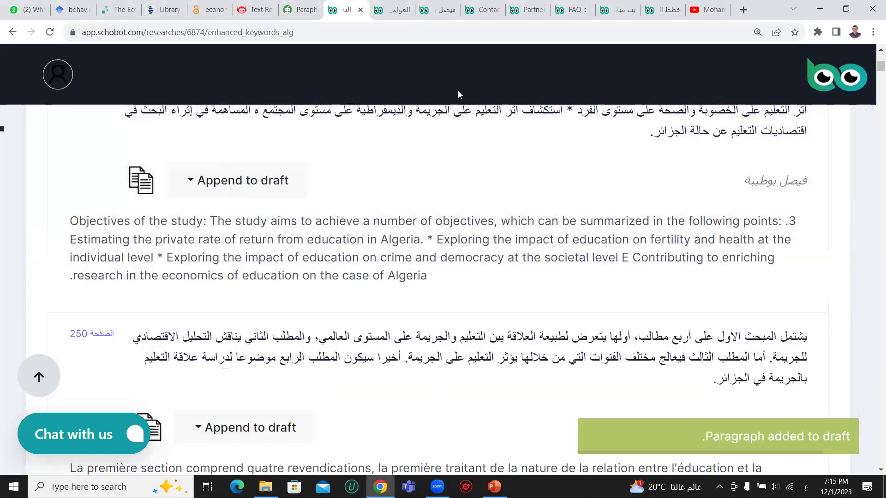
Step: Append the page 9 excerpt under تعريف التحليل الاقتصادى للجريمة to Draft 5
{"action": "scroll", "coordinate": [307, 276], "scroll_direction": "down", "scroll_amount": 9}
{"action": "scroll", "coordinate": [307, 276], "scroll_direction": "down", "scroll_amount": 7}
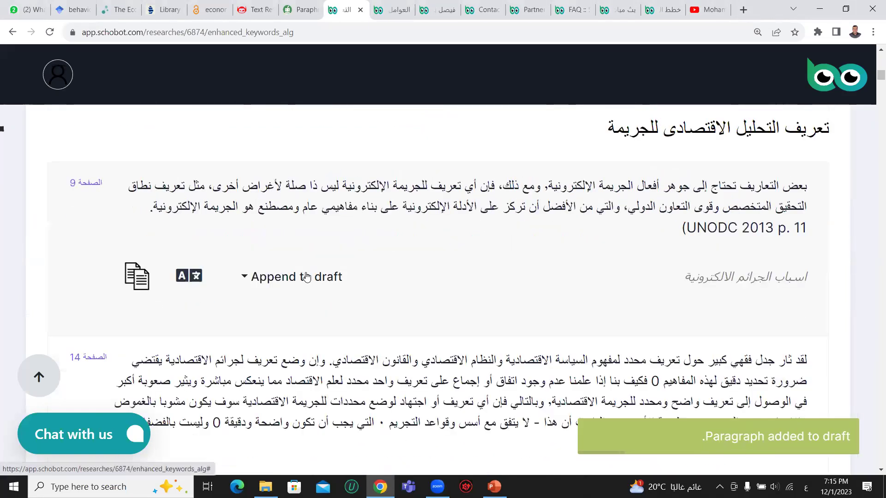
{"action": "left_click", "coordinate": [267, 279]}
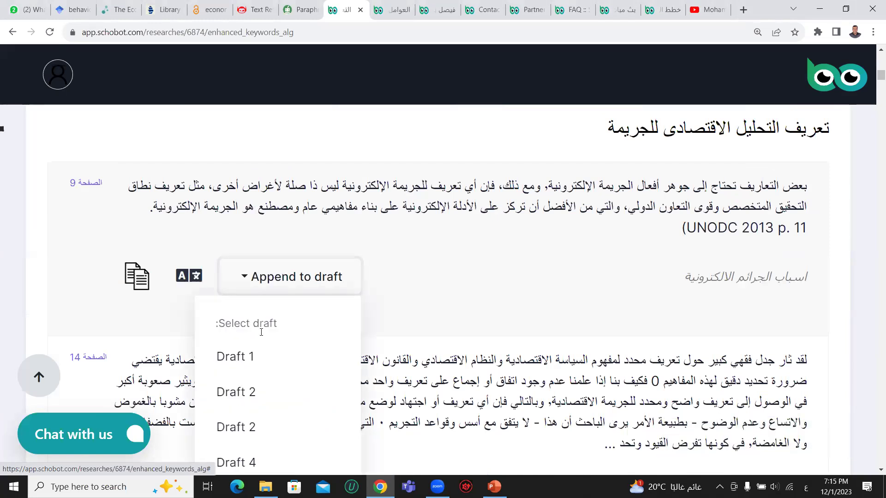
{"action": "scroll", "coordinate": [263, 396], "scroll_direction": "down", "scroll_amount": 3}
{"action": "left_click", "coordinate": [264, 329]}
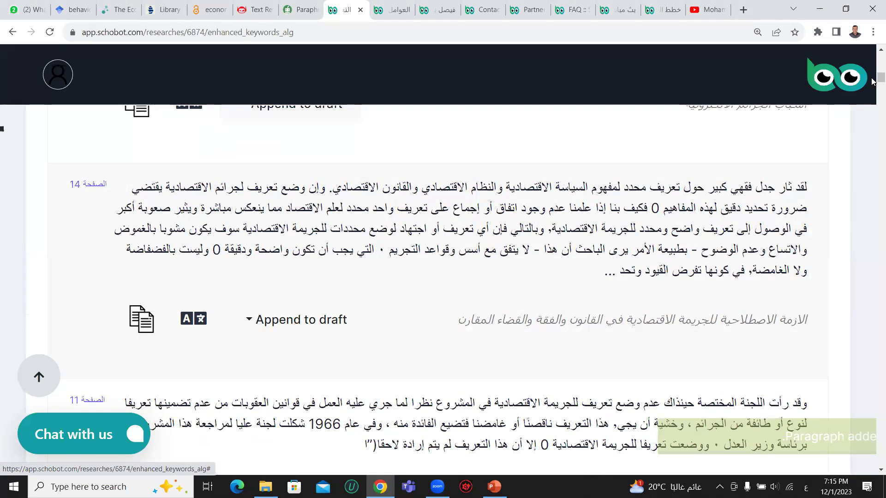
Step: Reopen Draft 5 and compare the algorithm labels on its page 250 and page 260 excerpts
{"action": "left_click", "coordinate": [872, 81]}
{"action": "left_click", "coordinate": [108, 346]}
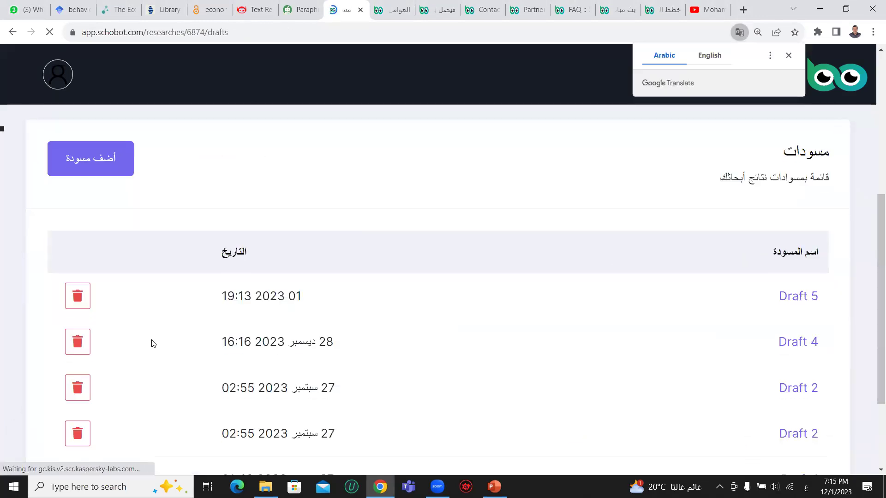
{"action": "left_click", "coordinate": [792, 300]}
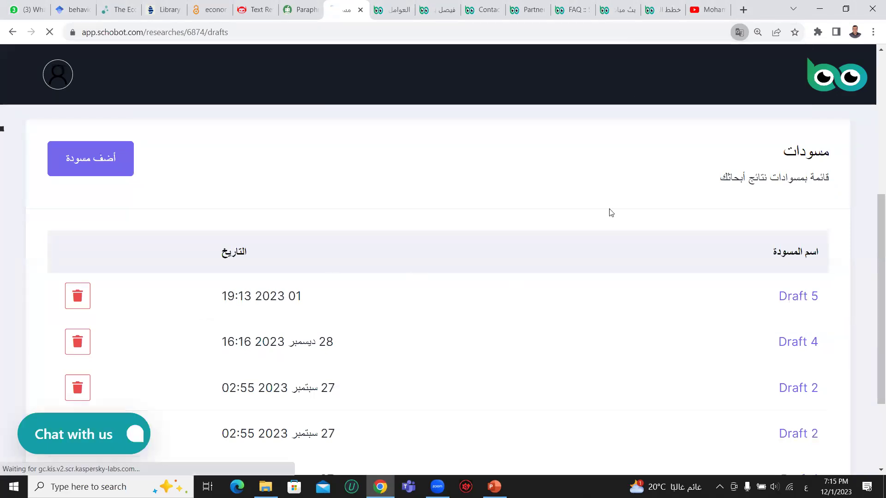
{"action": "scroll", "coordinate": [413, 262], "scroll_direction": "down", "scroll_amount": 5}
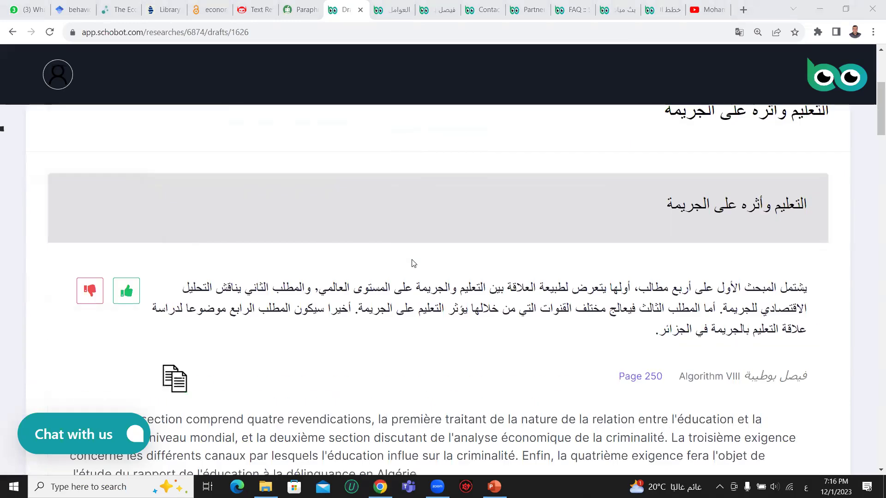
{"action": "scroll", "coordinate": [411, 264], "scroll_direction": "down", "scroll_amount": 2}
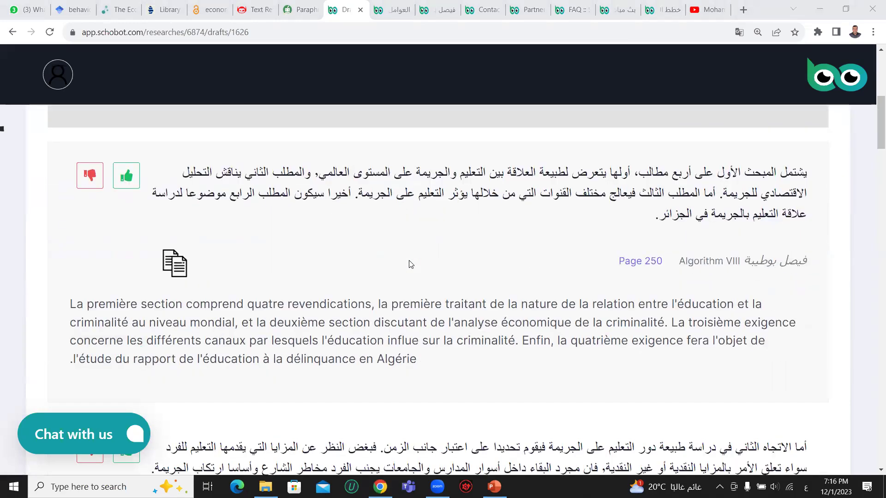
{"action": "left_click_drag", "start_coordinate": [727, 262], "coordinate": [733, 262]}
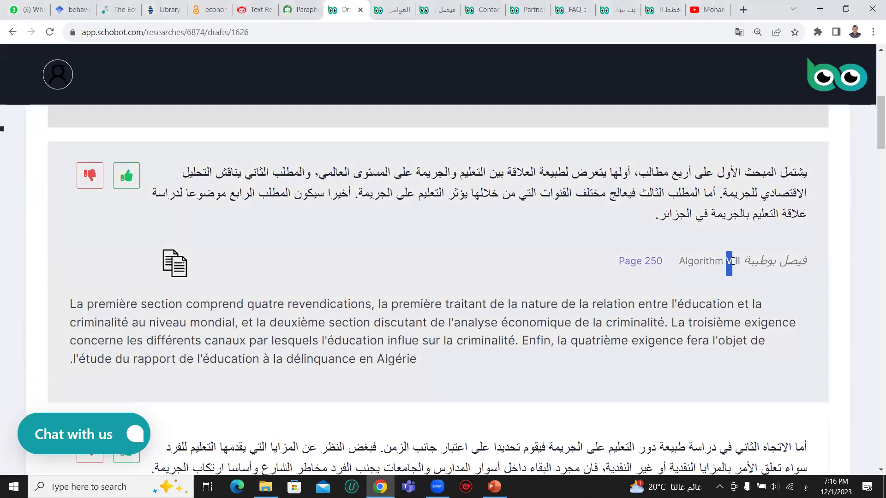
{"action": "scroll", "coordinate": [623, 280], "scroll_direction": "up", "scroll_amount": 1}
{"action": "scroll", "coordinate": [623, 280], "scroll_direction": "down", "scroll_amount": 5}
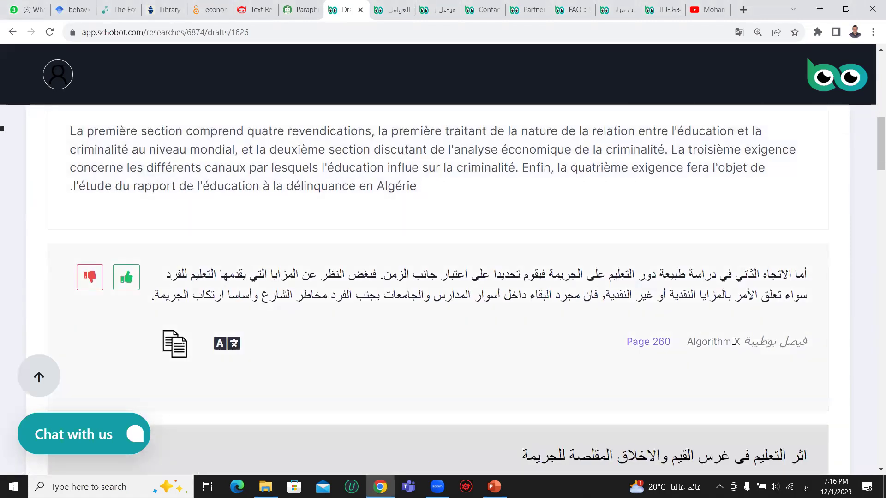
{"action": "scroll", "coordinate": [673, 317], "scroll_direction": "up", "scroll_amount": 3}
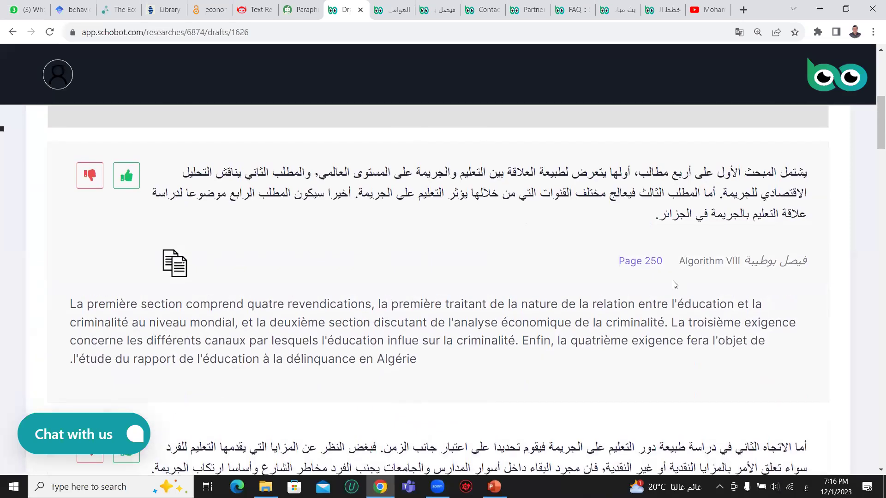
{"action": "left_click_drag", "start_coordinate": [728, 261], "coordinate": [739, 262]}
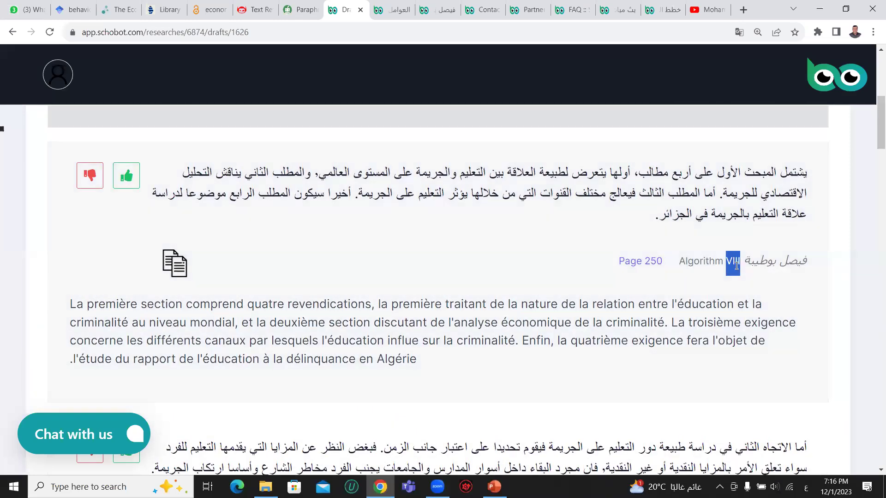
{"action": "left_click", "coordinate": [736, 266]}
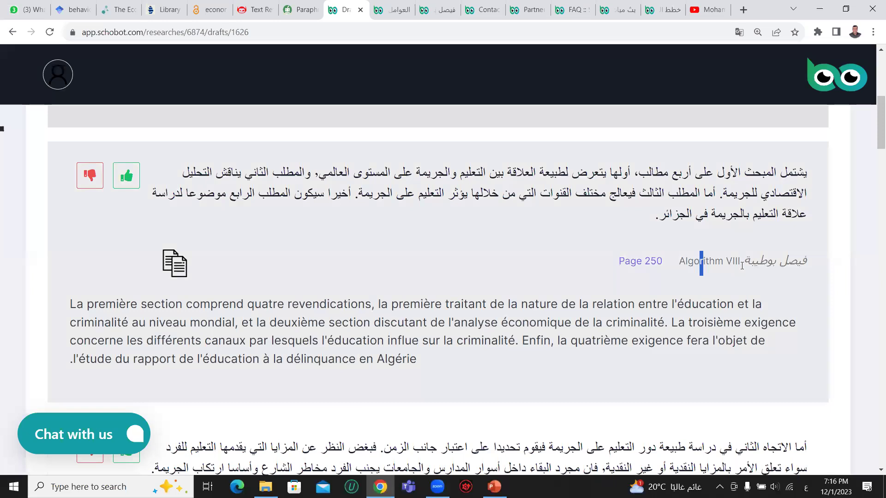
{"action": "left_click_drag", "start_coordinate": [701, 257], "coordinate": [668, 272]}
Step: Review the excerpts and source labels in Draft 5 under اثر التعليم فى غرس القيم والاخلاق المقلصة للجريمة and التحليل الاقتصادى للجريمة
{"action": "scroll", "coordinate": [664, 268], "scroll_direction": "down", "scroll_amount": 3}
{"action": "scroll", "coordinate": [663, 268], "scroll_direction": "down", "scroll_amount": 3}
{"action": "scroll", "coordinate": [663, 270], "scroll_direction": "down", "scroll_amount": 5}
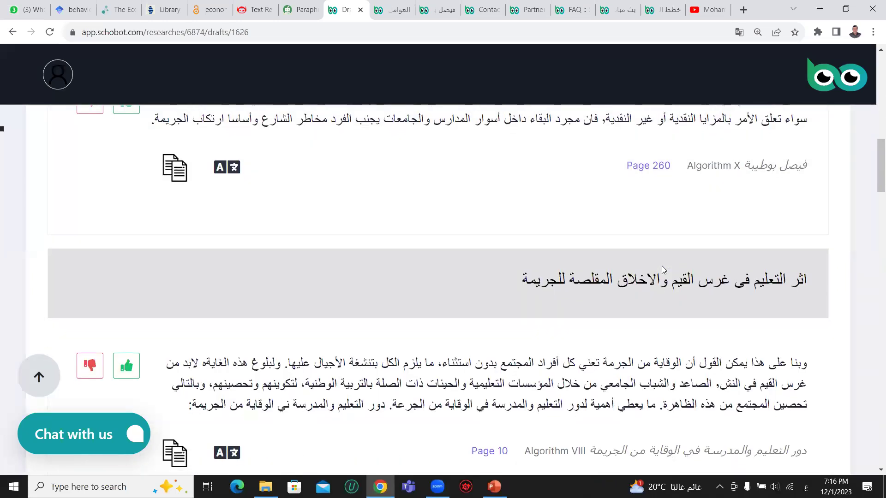
{"action": "scroll", "coordinate": [659, 270], "scroll_direction": "down", "scroll_amount": 15}
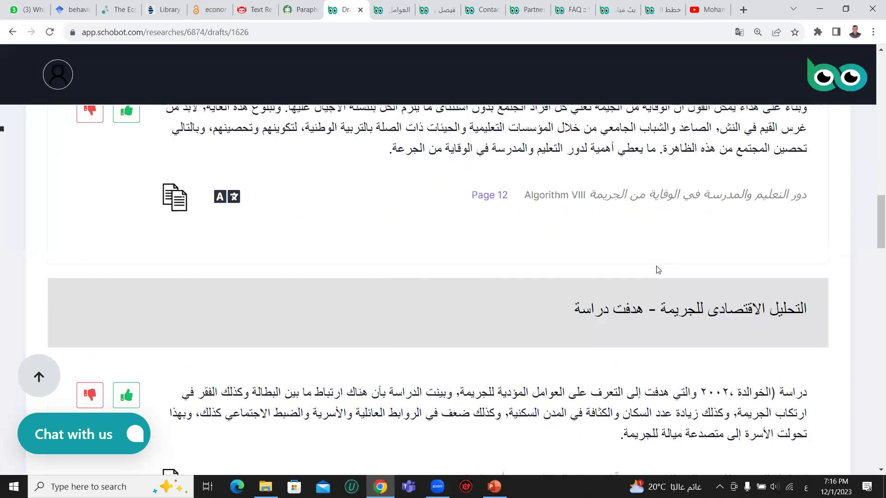
{"action": "scroll", "coordinate": [657, 270], "scroll_direction": "down", "scroll_amount": 5}
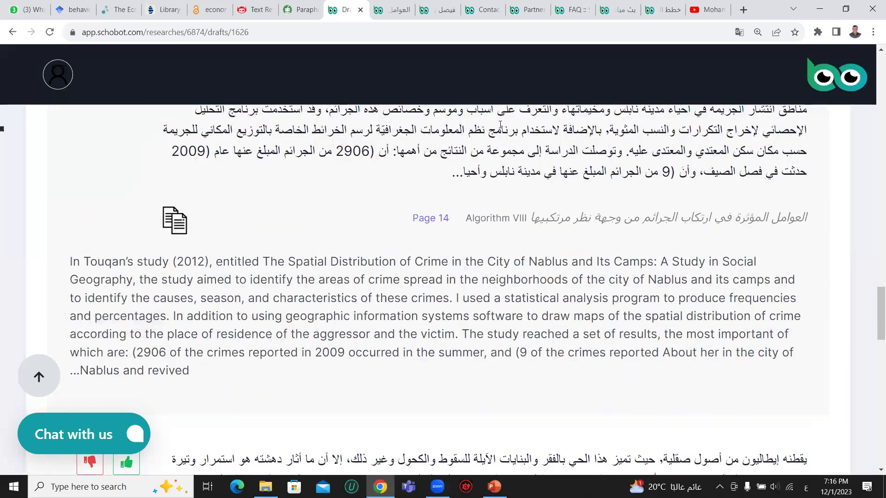
{"action": "scroll", "coordinate": [463, 344], "scroll_direction": "down", "scroll_amount": 4}
{"action": "scroll", "coordinate": [462, 344], "scroll_direction": "down", "scroll_amount": 2}
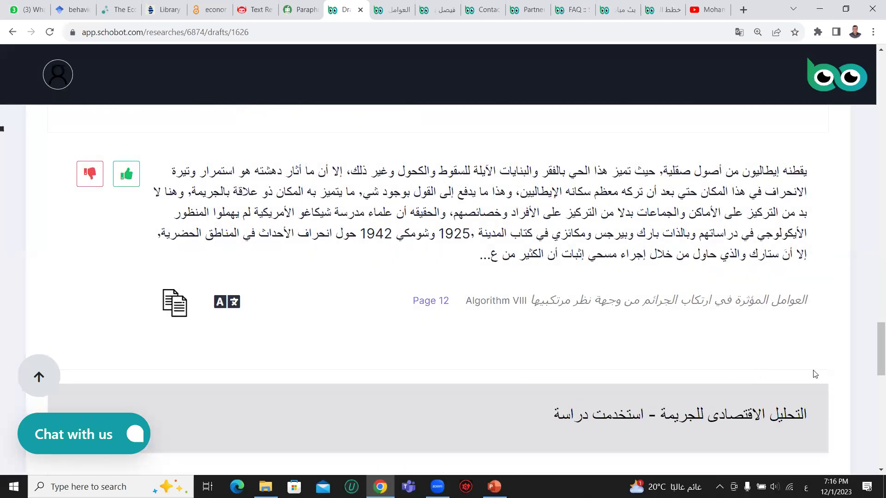
Step: Download the Draft 5 results as a Word document and open the downloaded file in Word
{"action": "left_click_drag", "start_coordinate": [881, 351], "coordinate": [820, 59]}
{"action": "scroll", "coordinate": [24, 345], "scroll_direction": "up", "scroll_amount": 1}
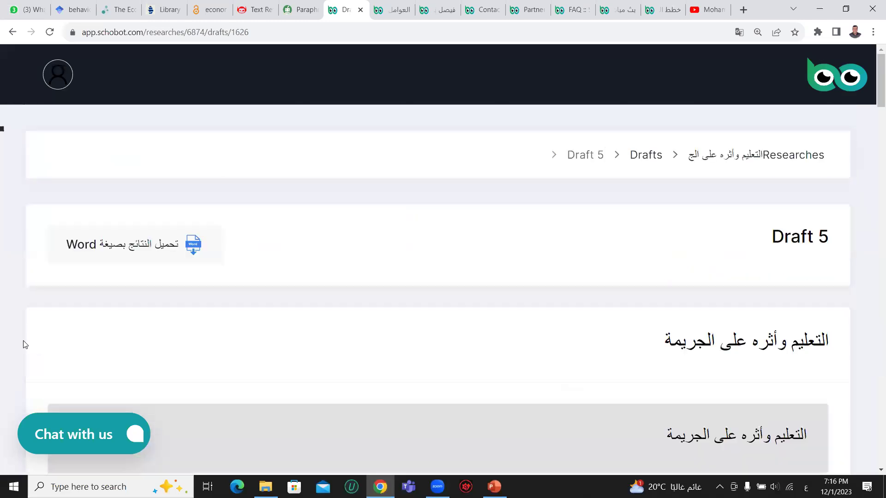
{"action": "left_click", "coordinate": [124, 247]}
{"action": "left_click", "coordinate": [817, 32]}
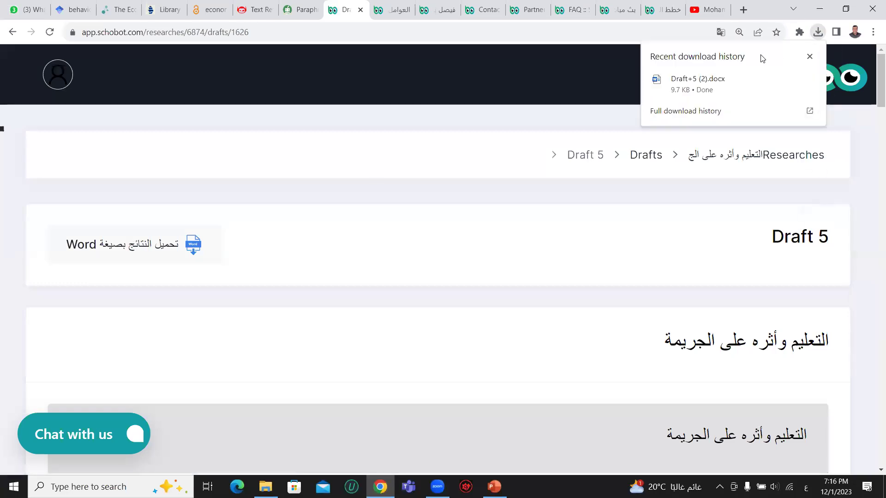
{"action": "left_click", "coordinate": [720, 84]}
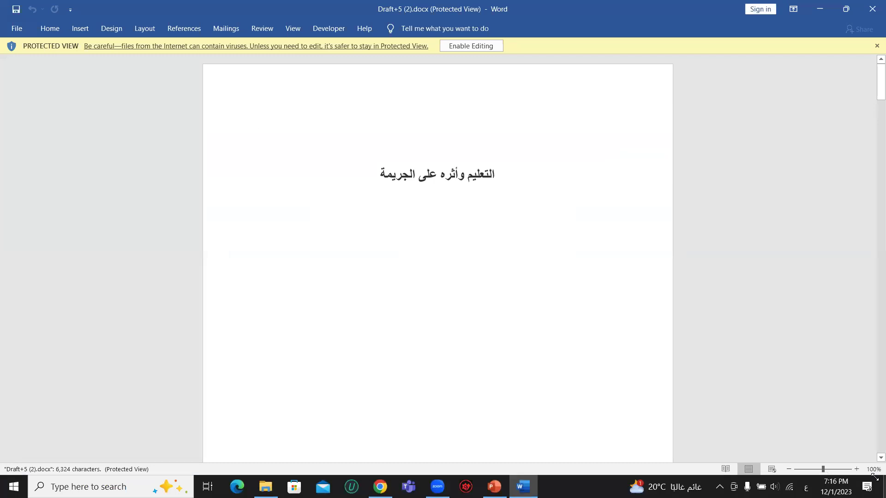
Step: Review the التعليم وأثره على الجريمة section of the document, checking its excerpts, page citations and French translation
{"action": "scroll", "coordinate": [349, 331], "scroll_direction": "up", "scroll_amount": 6}
{"action": "scroll", "coordinate": [331, 307], "scroll_direction": "down", "scroll_amount": 12}
{"action": "scroll", "coordinate": [326, 309], "scroll_direction": "down", "scroll_amount": 3}
{"action": "left_click_drag", "start_coordinate": [421, 174], "coordinate": [397, 227]}
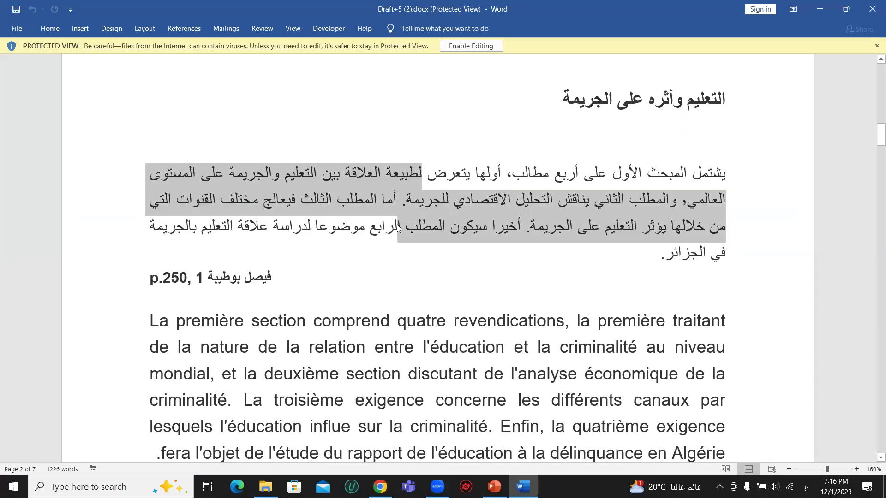
{"action": "scroll", "coordinate": [224, 278], "scroll_direction": "down", "scroll_amount": 2}
{"action": "left_click_drag", "start_coordinate": [423, 308], "coordinate": [374, 259]}
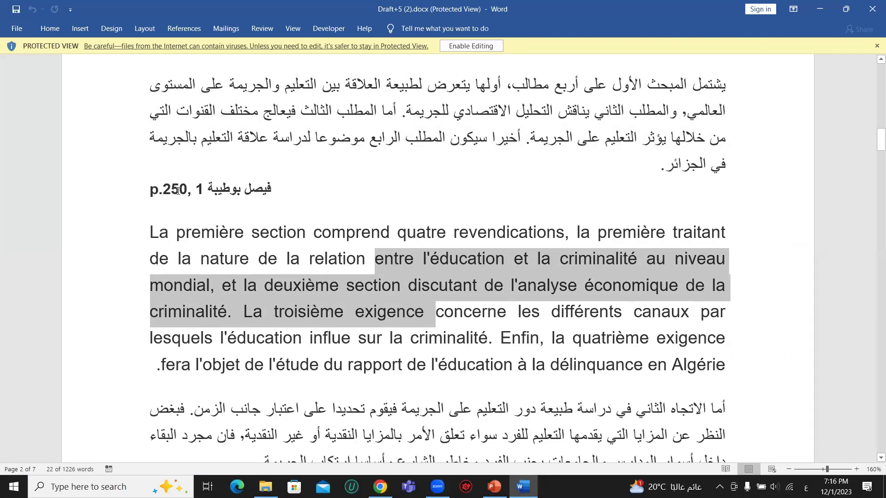
{"action": "scroll", "coordinate": [166, 187], "scroll_direction": "down", "scroll_amount": 3}
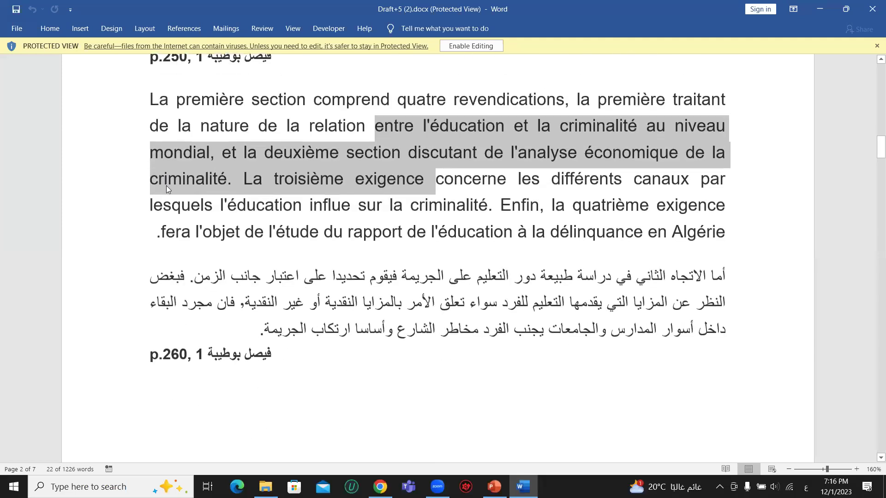
{"action": "scroll", "coordinate": [291, 194], "scroll_direction": "up", "scroll_amount": 3}
{"action": "scroll", "coordinate": [291, 194], "scroll_direction": "up", "scroll_amount": 1}
{"action": "scroll", "coordinate": [724, 376], "scroll_direction": "down", "scroll_amount": 1}
{"action": "left_click_drag", "start_coordinate": [724, 364], "coordinate": [280, 191]}
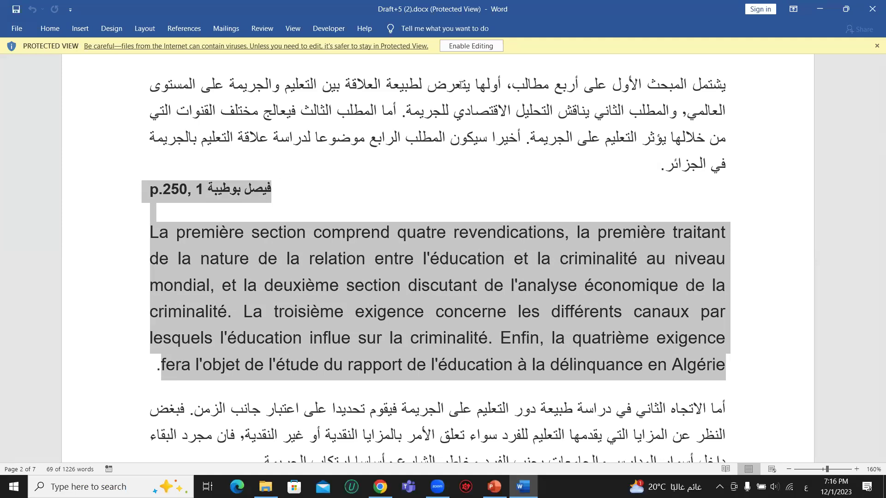
Step: Look through the remaining sections of the document and examine the المراجع reference list at the end
{"action": "scroll", "coordinate": [351, 284], "scroll_direction": "down", "scroll_amount": 3}
{"action": "scroll", "coordinate": [351, 283], "scroll_direction": "down", "scroll_amount": 8}
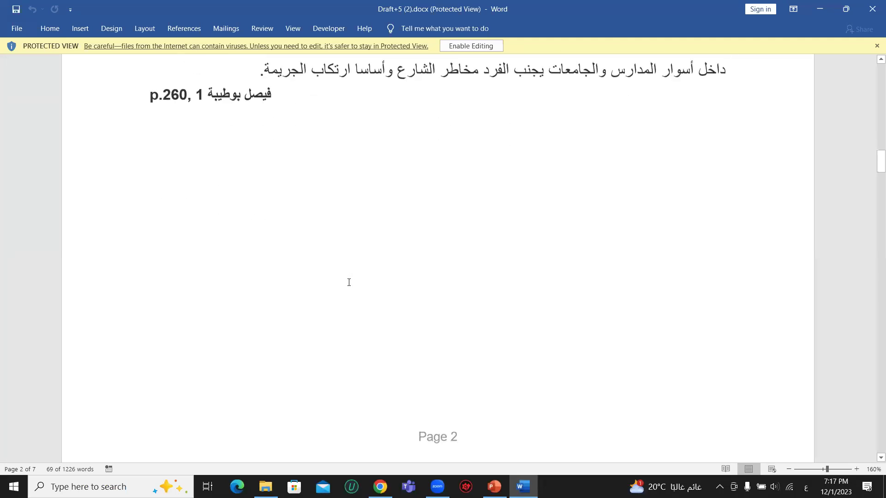
{"action": "scroll", "coordinate": [349, 283], "scroll_direction": "down", "scroll_amount": 5}
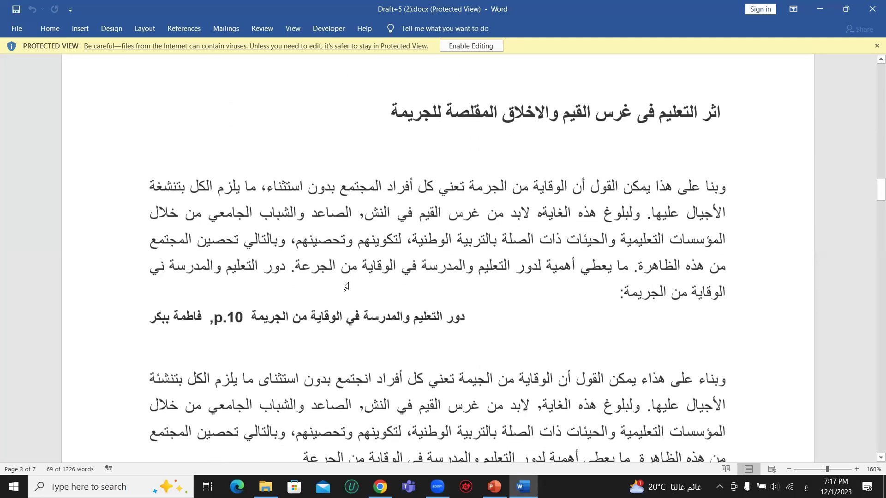
{"action": "scroll", "coordinate": [348, 284], "scroll_direction": "down", "scroll_amount": 4}
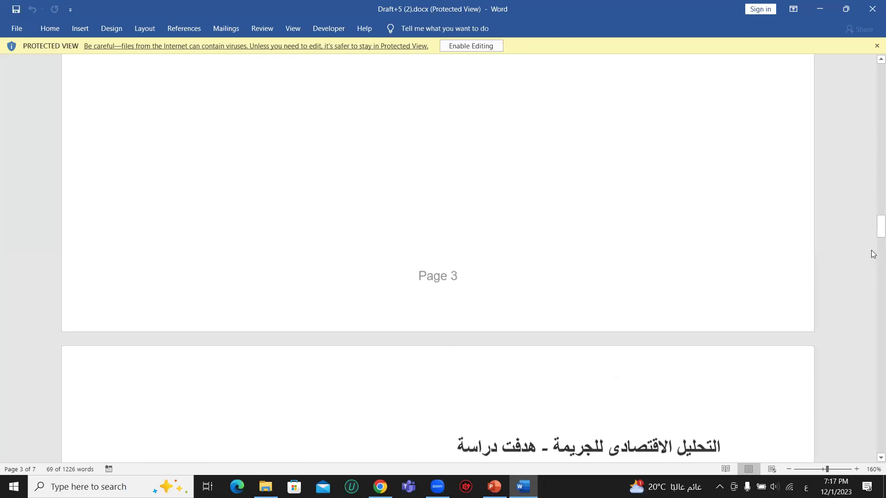
{"action": "scroll", "coordinate": [875, 258], "scroll_direction": "up", "scroll_amount": 1}
{"action": "scroll", "coordinate": [874, 361], "scroll_direction": "down", "scroll_amount": 1}
{"action": "left_click_drag", "start_coordinate": [881, 232], "coordinate": [881, 427]}
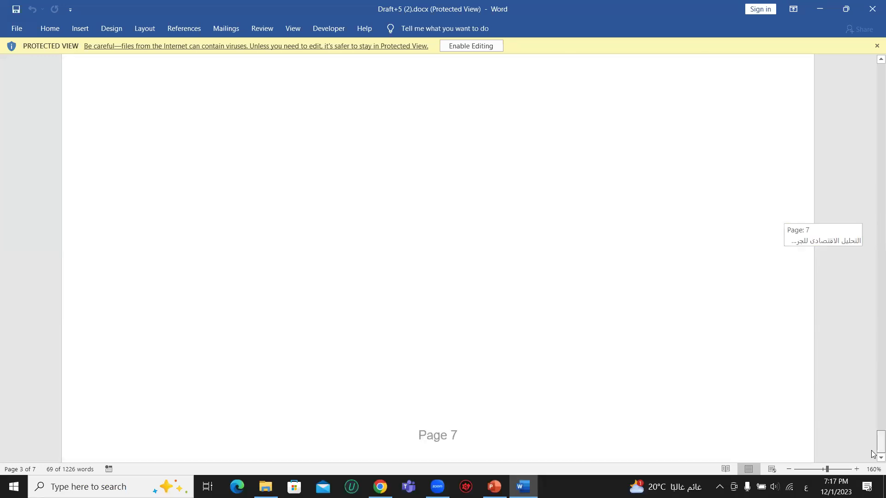
{"action": "scroll", "coordinate": [447, 360], "scroll_direction": "up", "scroll_amount": 4}
{"action": "scroll", "coordinate": [446, 361], "scroll_direction": "up", "scroll_amount": 1}
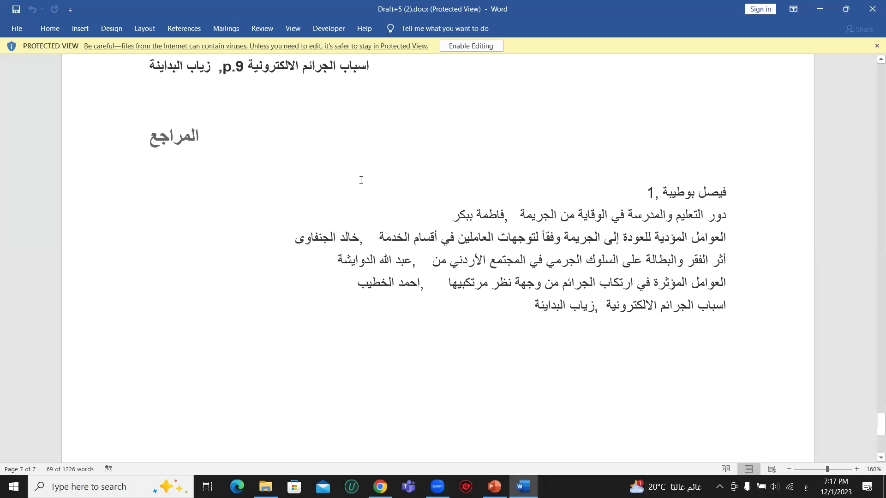
{"action": "left_click_drag", "start_coordinate": [688, 206], "coordinate": [686, 306]}
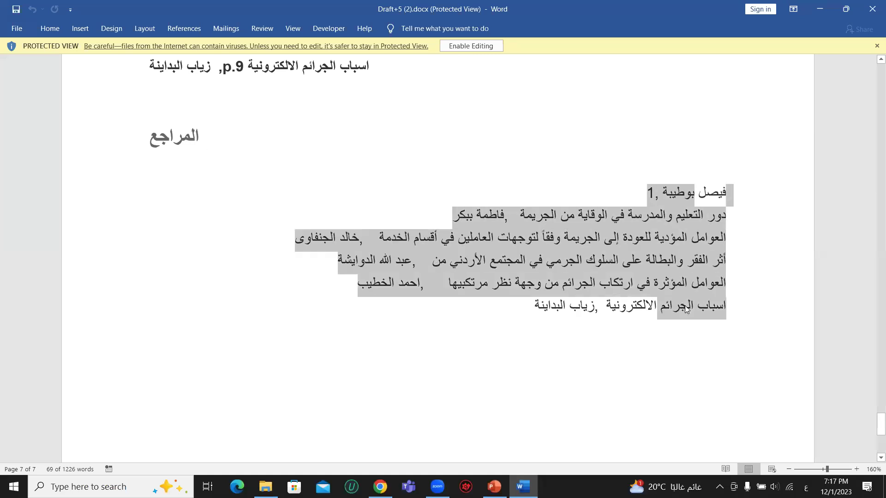
{"action": "left_click", "coordinate": [666, 293]}
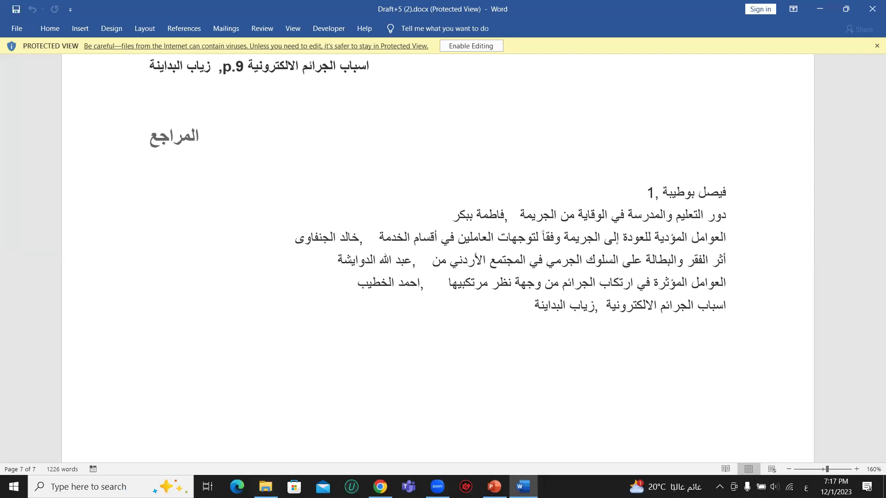
Step: Switch back to Schobot in Chrome, go to the home page and browse the research cards under أبحاثي
{"action": "left_click", "coordinate": [266, 487]}
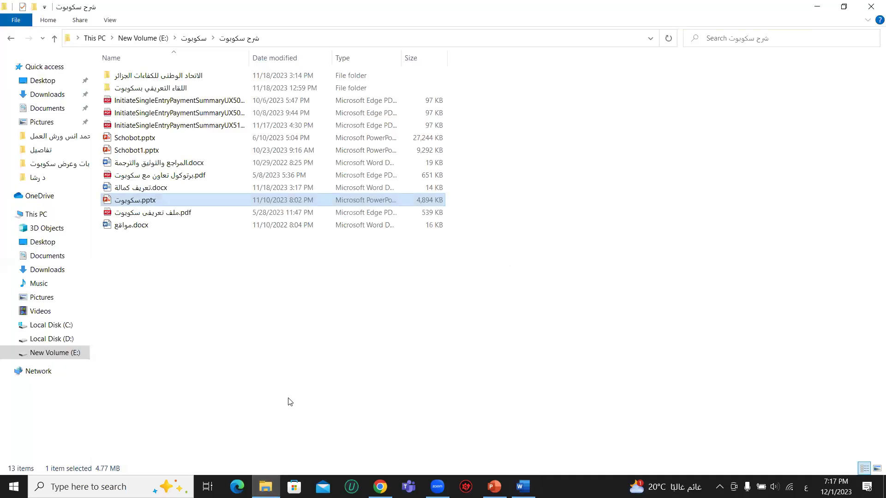
{"action": "left_click", "coordinate": [380, 486]}
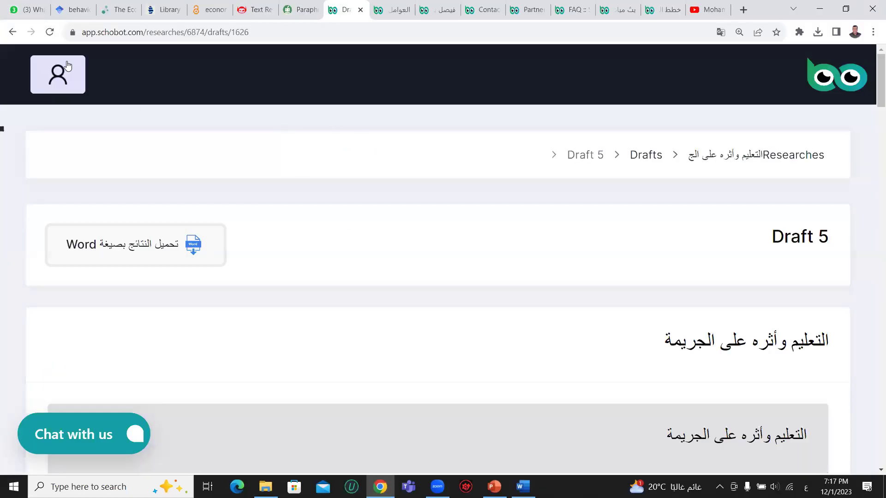
{"action": "left_click", "coordinate": [838, 87]}
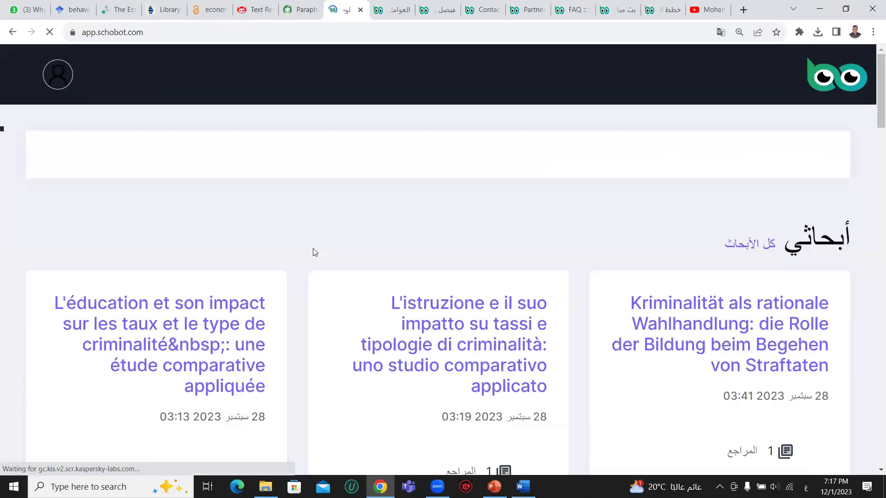
{"action": "scroll", "coordinate": [313, 252], "scroll_direction": "down", "scroll_amount": 7}
{"action": "scroll", "coordinate": [315, 253], "scroll_direction": "down", "scroll_amount": 5}
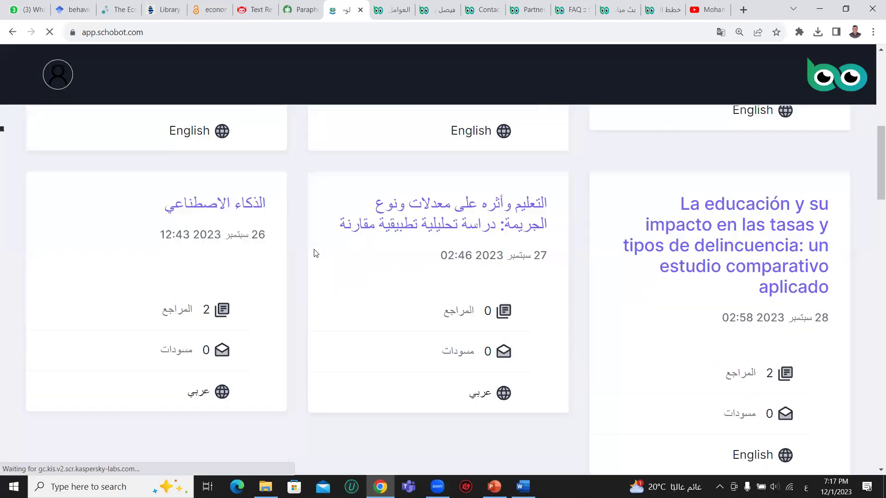
{"action": "scroll", "coordinate": [312, 253], "scroll_direction": "down", "scroll_amount": 4}
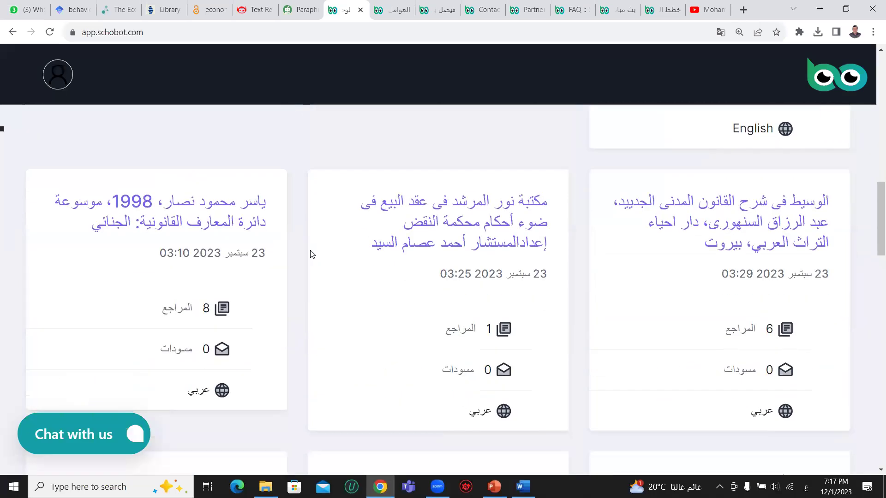
{"action": "scroll", "coordinate": [312, 254], "scroll_direction": "down", "scroll_amount": 3}
{"action": "scroll", "coordinate": [312, 254], "scroll_direction": "down", "scroll_amount": 4}
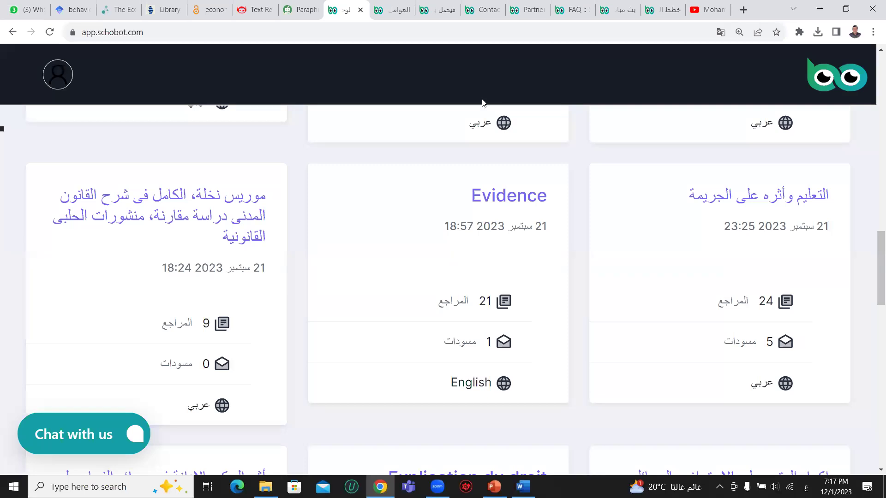
Step: Sign out of the current Schobot account, log in with the prefilled credentials and decline saving the password
{"action": "left_click", "coordinate": [58, 78]}
{"action": "left_click", "coordinate": [70, 376]}
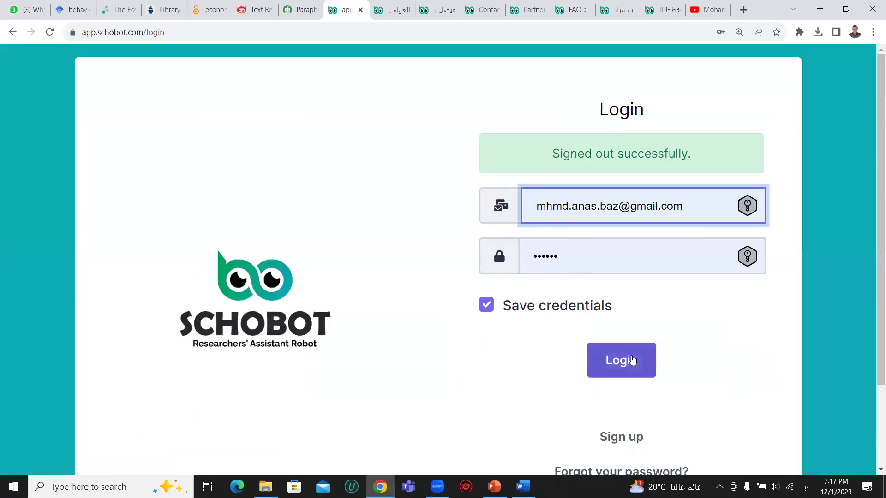
{"action": "left_click", "coordinate": [630, 359]}
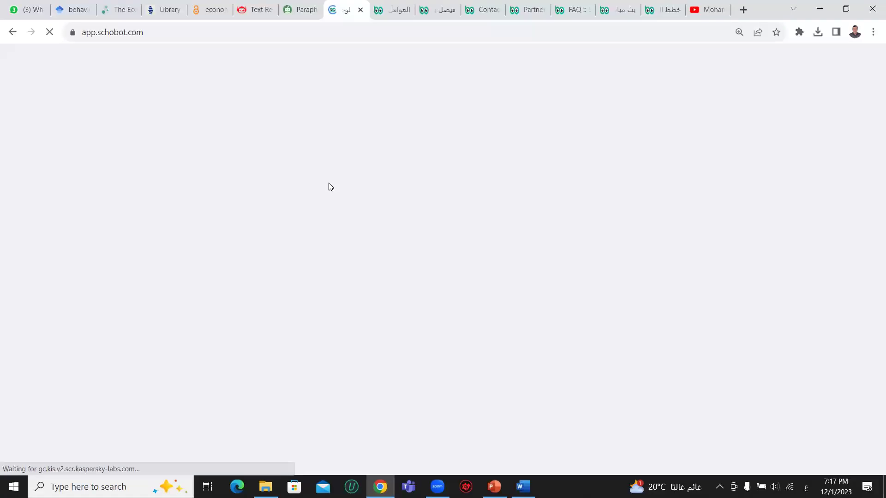
{"action": "scroll", "coordinate": [266, 236], "scroll_direction": "down", "scroll_amount": 3}
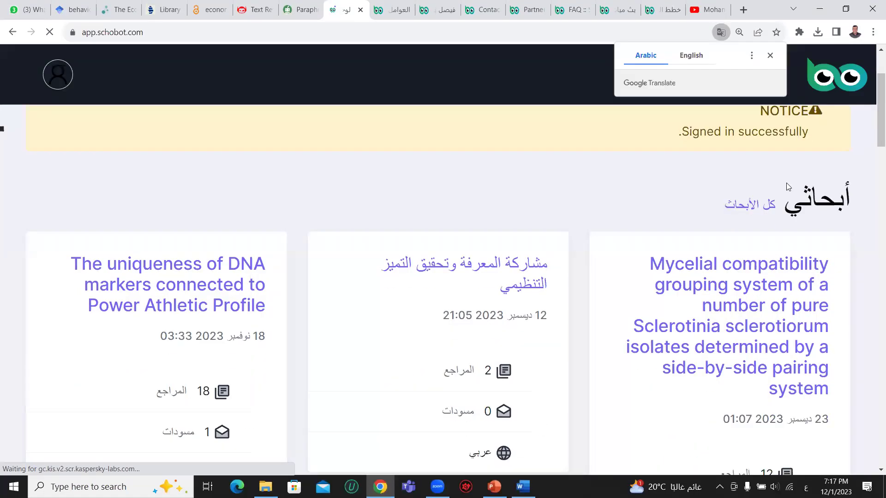
{"action": "scroll", "coordinate": [639, 240], "scroll_direction": "down", "scroll_amount": 3}
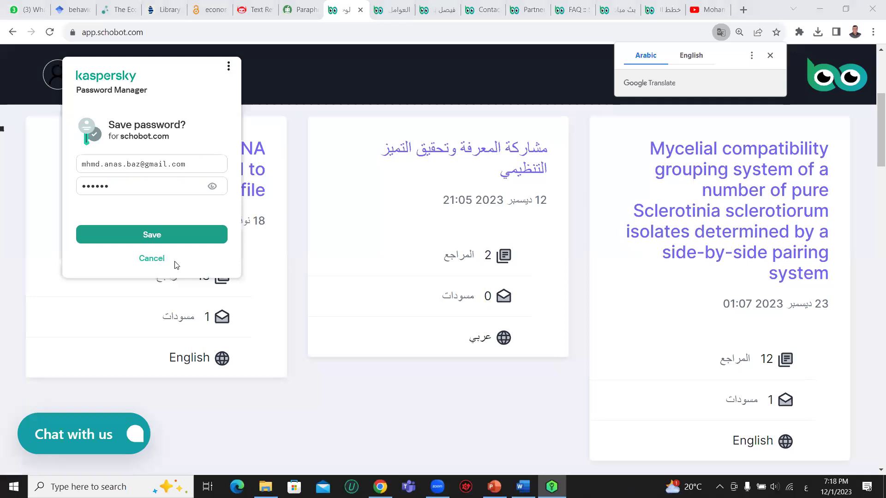
{"action": "left_click", "coordinate": [163, 262]}
Step: Find and open the research Agile Project Management practices in IT companies in this account's research list
{"action": "scroll", "coordinate": [222, 333], "scroll_direction": "down", "scroll_amount": 6}
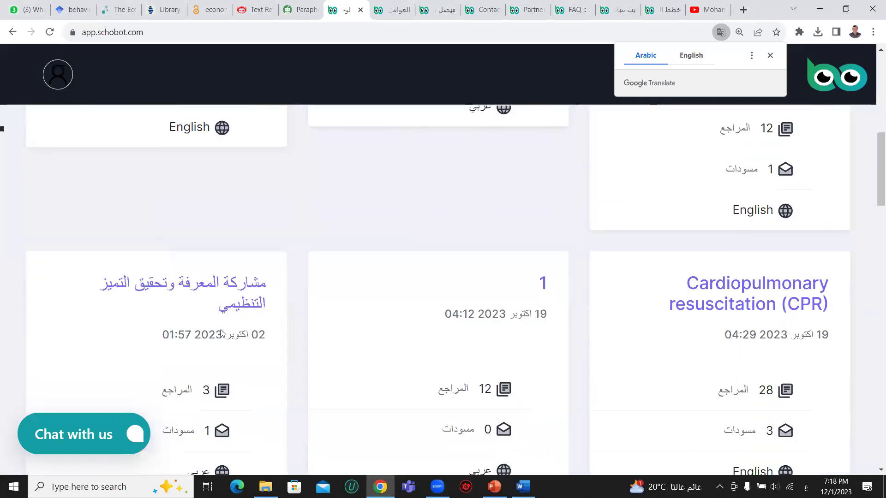
{"action": "scroll", "coordinate": [222, 333], "scroll_direction": "down", "scroll_amount": 5}
{"action": "scroll", "coordinate": [221, 333], "scroll_direction": "down", "scroll_amount": 5}
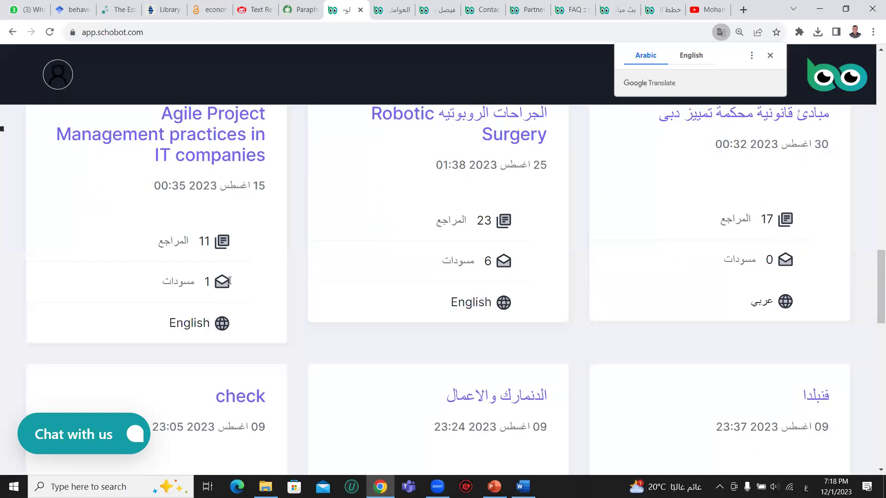
{"action": "scroll", "coordinate": [225, 270], "scroll_direction": "up", "scroll_amount": 1}
{"action": "left_click", "coordinate": [216, 205]}
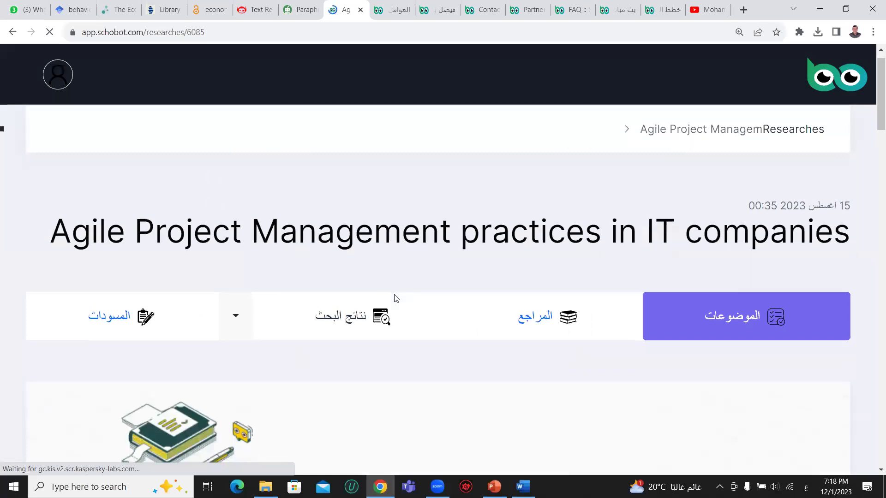
Step: Examine the research's topic outline down to the Agile Project Management Literature review heading and its keyword subtopics
{"action": "scroll", "coordinate": [396, 299], "scroll_direction": "down", "scroll_amount": 8}
{"action": "scroll", "coordinate": [395, 298], "scroll_direction": "down", "scroll_amount": 3}
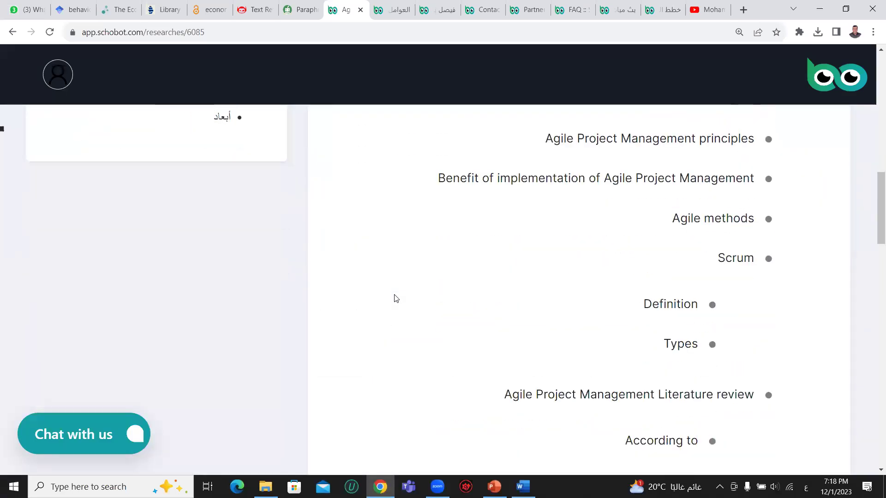
{"action": "scroll", "coordinate": [394, 298], "scroll_direction": "down", "scroll_amount": 5}
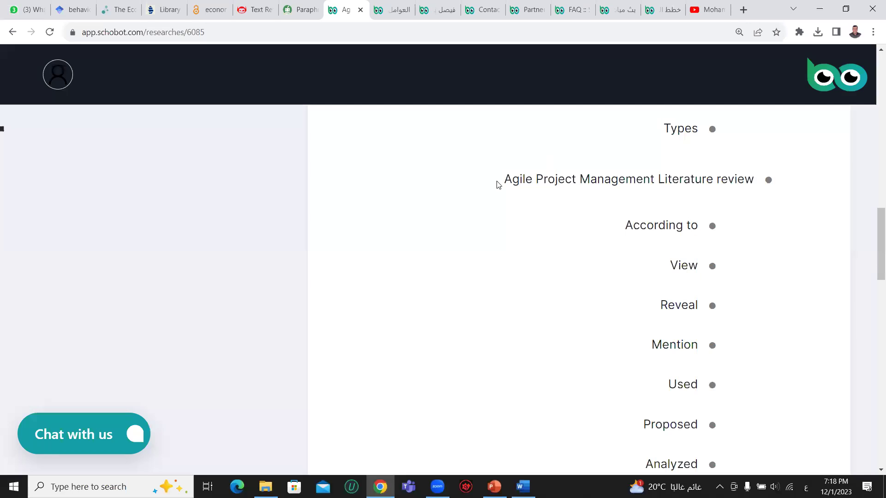
{"action": "left_click_drag", "start_coordinate": [505, 177], "coordinate": [783, 185]}
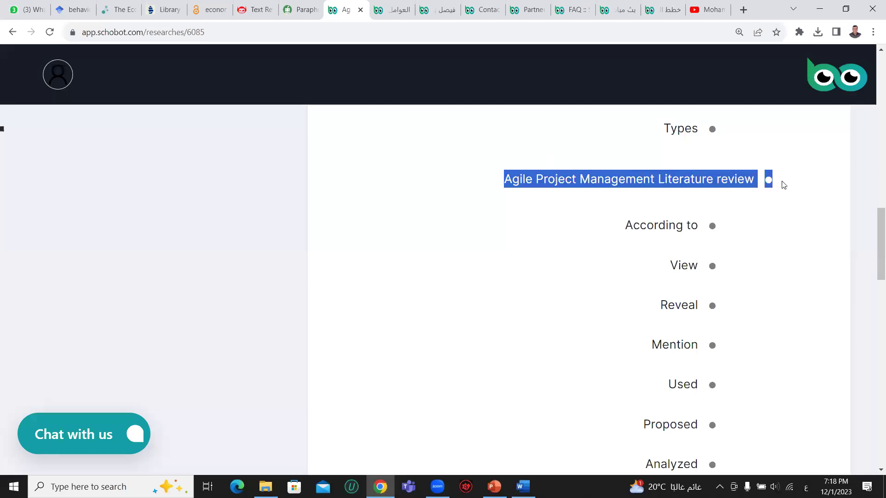
{"action": "left_click", "coordinate": [705, 167]}
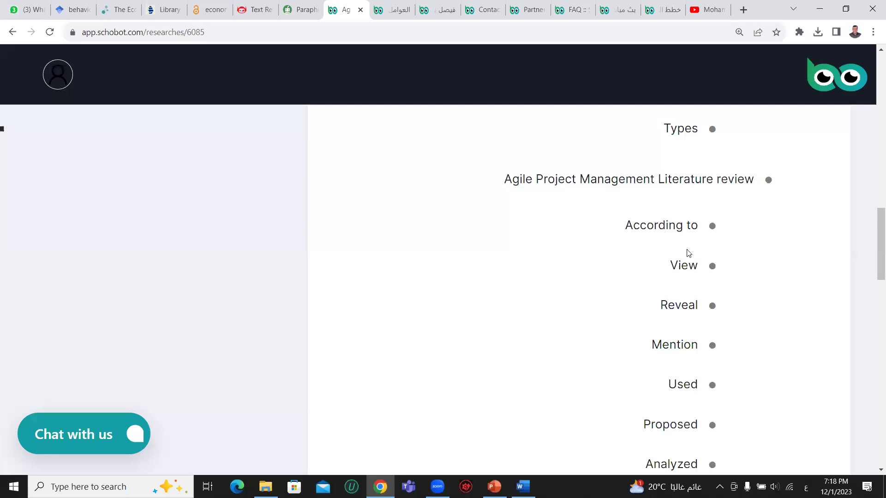
Step: Compare the FAQ guidance on Literature Review keywords with the subtopics under the Agile Project Management Literature review heading
{"action": "left_click", "coordinate": [577, 8]}
{"action": "scroll", "coordinate": [520, 346], "scroll_direction": "down", "scroll_amount": 1}
{"action": "scroll", "coordinate": [521, 346], "scroll_direction": "down", "scroll_amount": 2}
{"action": "scroll", "coordinate": [521, 346], "scroll_direction": "up", "scroll_amount": 15}
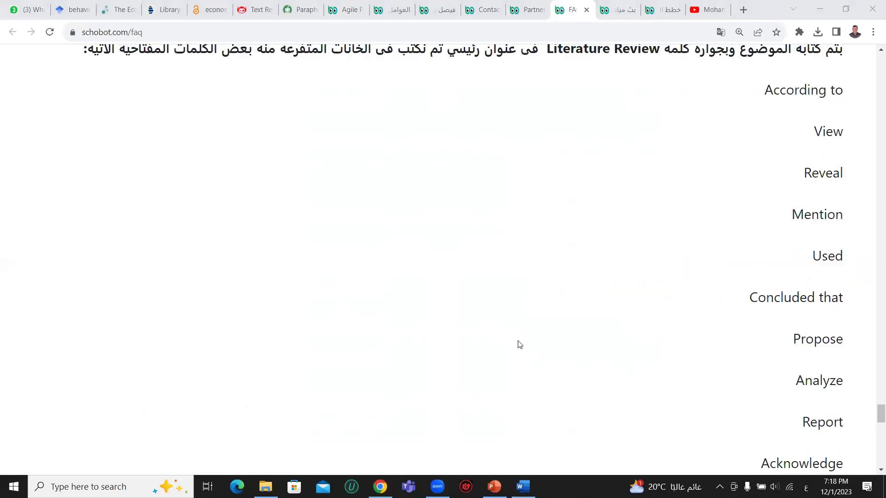
{"action": "scroll", "coordinate": [520, 344], "scroll_direction": "down", "scroll_amount": 1}
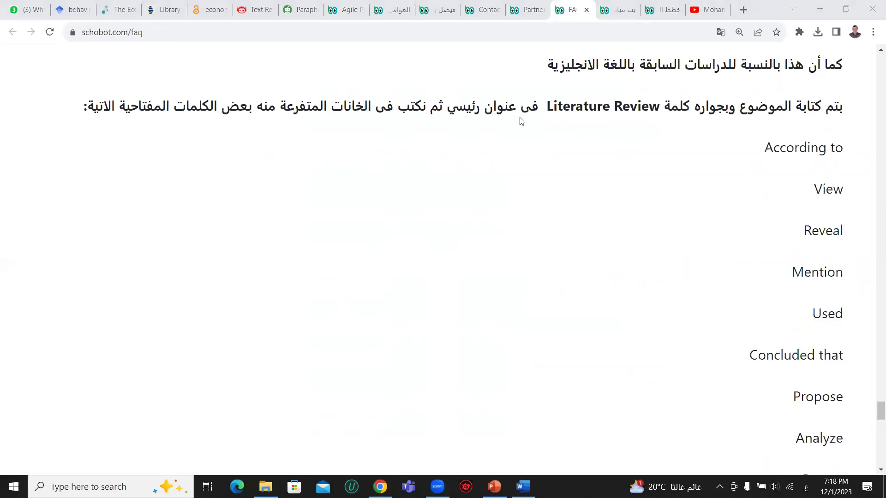
{"action": "left_click", "coordinate": [338, 4]}
{"action": "scroll", "coordinate": [599, 253], "scroll_direction": "down", "scroll_amount": 2}
{"action": "scroll", "coordinate": [609, 259], "scroll_direction": "up", "scroll_amount": 1}
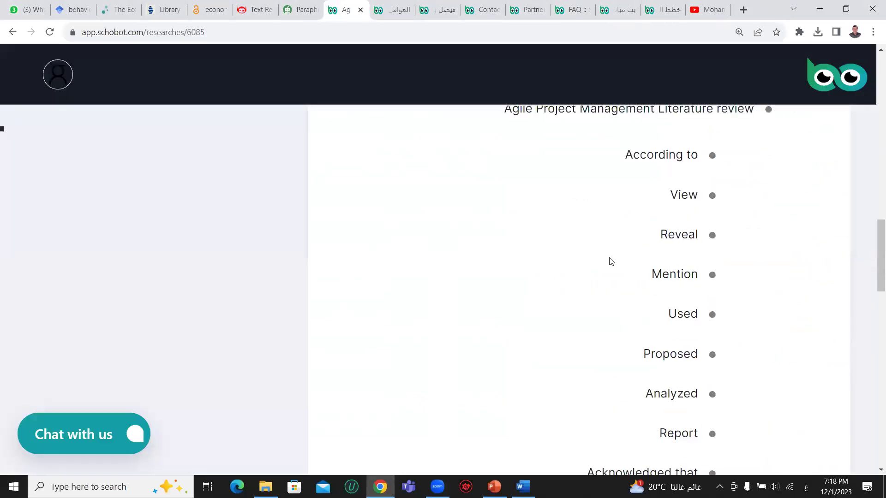
{"action": "scroll", "coordinate": [610, 259], "scroll_direction": "down", "scroll_amount": 4}
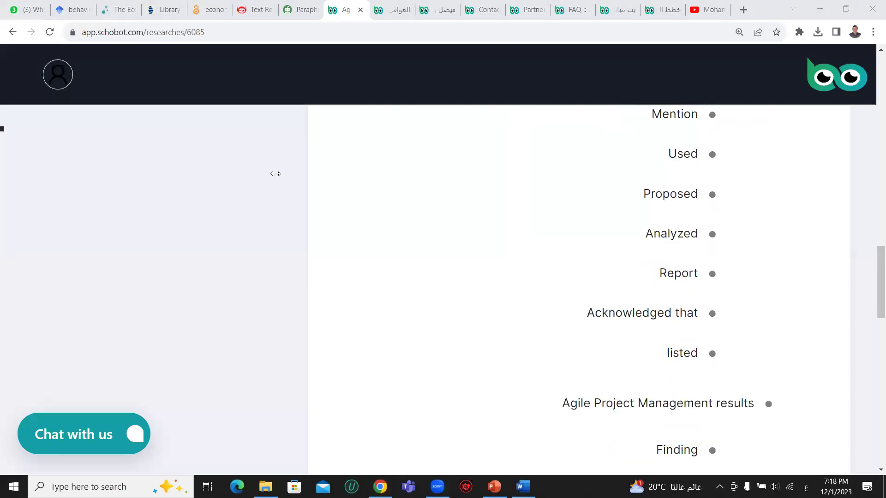
Step: Examine the Agile Project Management results heading and its keyword subtopics Finding, Strategy, Analysis and Compare in the topic outline
{"action": "scroll", "coordinate": [588, 304], "scroll_direction": "down", "scroll_amount": 4}
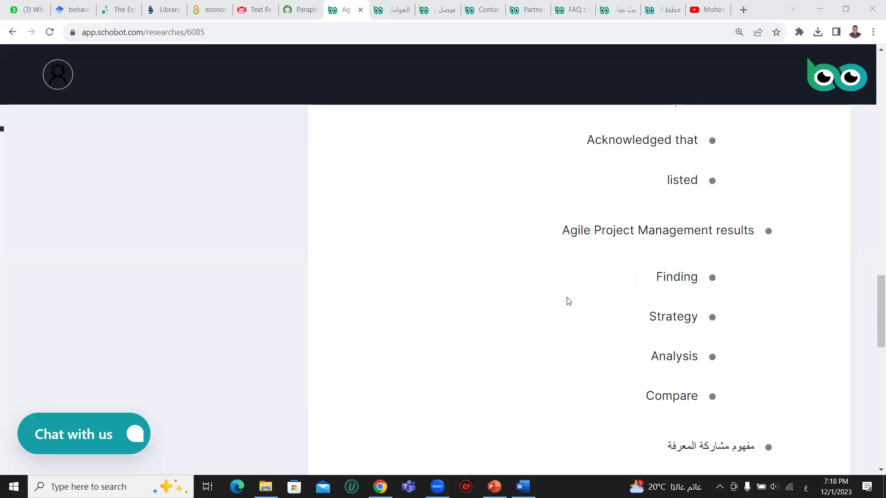
{"action": "scroll", "coordinate": [569, 302], "scroll_direction": "down", "scroll_amount": 1}
{"action": "left_click_drag", "start_coordinate": [673, 220], "coordinate": [676, 312]}
{"action": "left_click", "coordinate": [677, 324]}
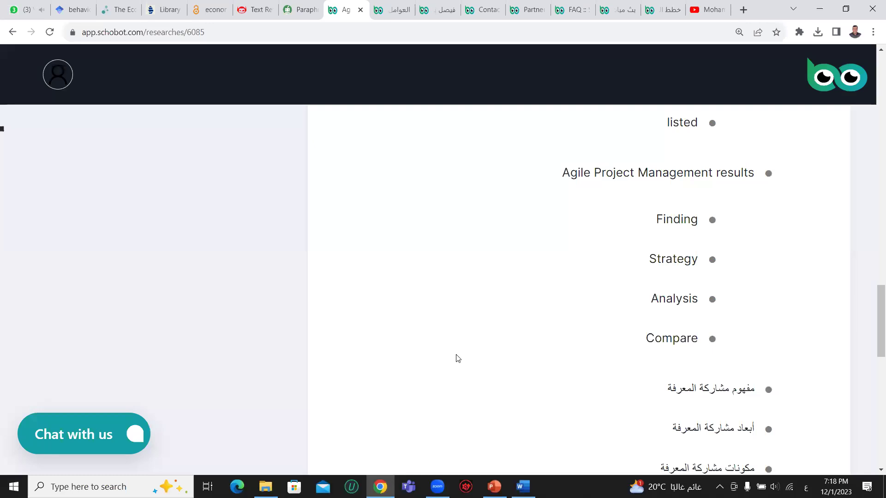
{"action": "scroll", "coordinate": [458, 358], "scroll_direction": "up", "scroll_amount": 1}
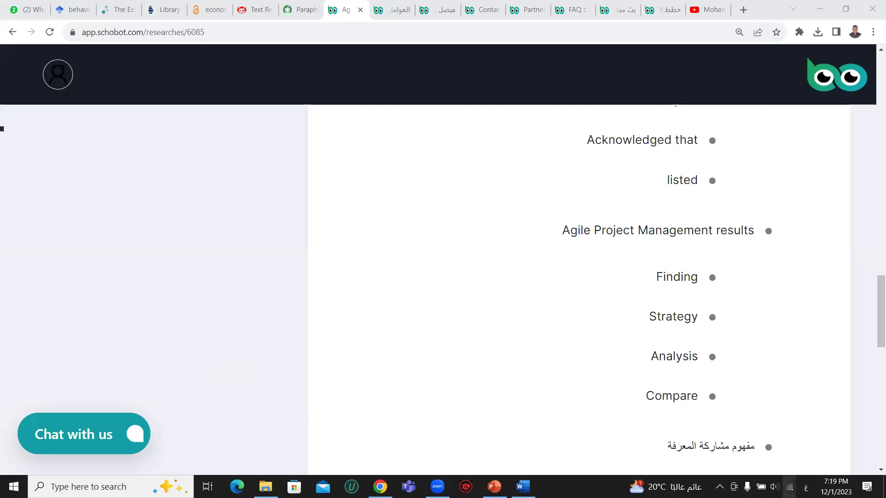
{"action": "left_click", "coordinate": [790, 487]}
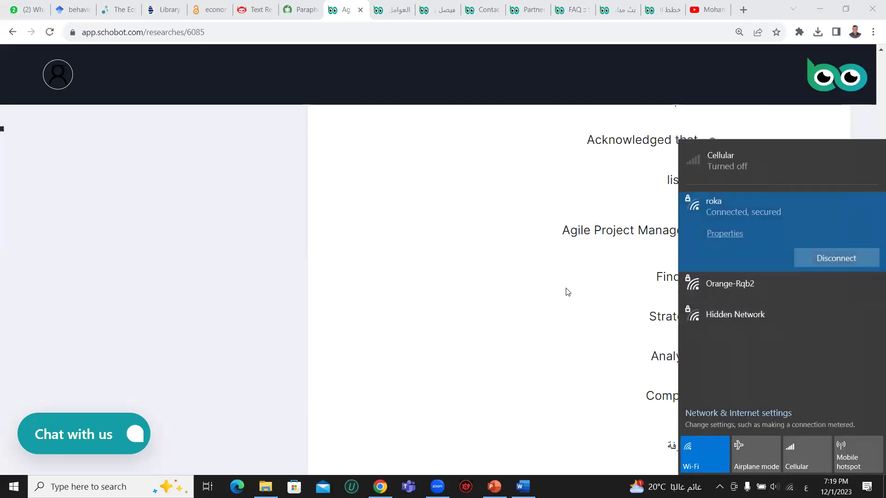
{"action": "left_click", "coordinate": [441, 300]}
Step: Review the topic outline from its first headings through the Arabic مشاركة المعرفة headings and their previous-studies and results subtopics
{"action": "scroll", "coordinate": [459, 321], "scroll_direction": "down", "scroll_amount": 6}
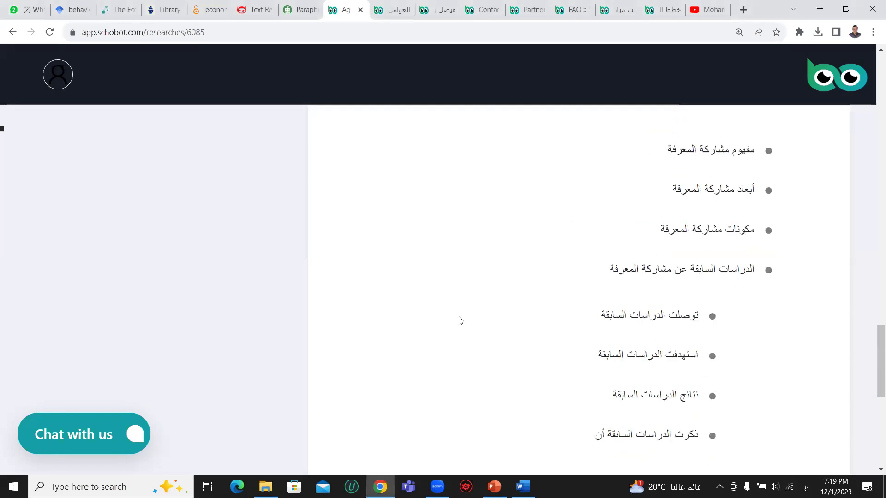
{"action": "scroll", "coordinate": [459, 320], "scroll_direction": "down", "scroll_amount": 9}
{"action": "scroll", "coordinate": [462, 321], "scroll_direction": "up", "scroll_amount": 17}
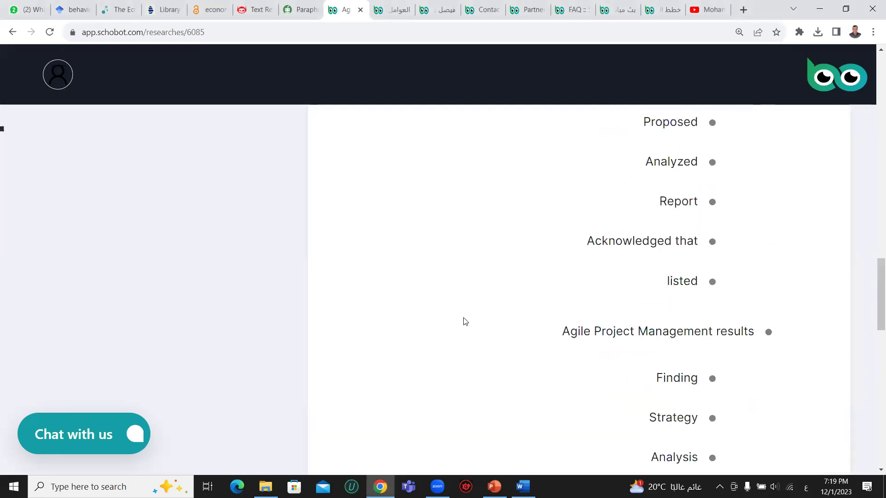
{"action": "scroll", "coordinate": [464, 320], "scroll_direction": "up", "scroll_amount": 16}
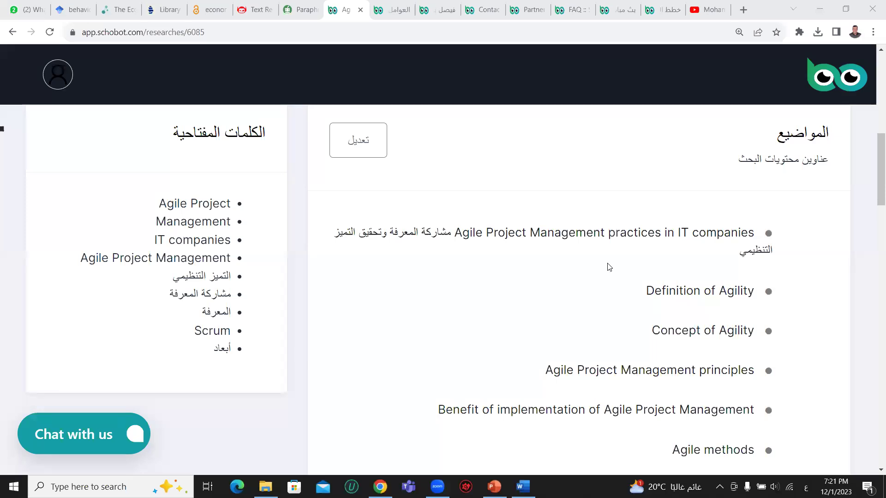
{"action": "scroll", "coordinate": [607, 268], "scroll_direction": "down", "scroll_amount": 7}
{"action": "scroll", "coordinate": [608, 268], "scroll_direction": "down", "scroll_amount": 2}
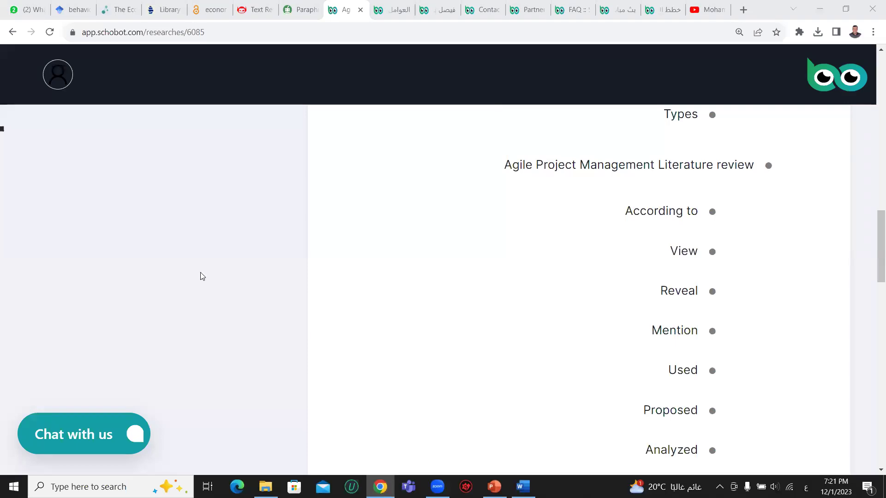
{"action": "scroll", "coordinate": [625, 265], "scroll_direction": "down", "scroll_amount": 6}
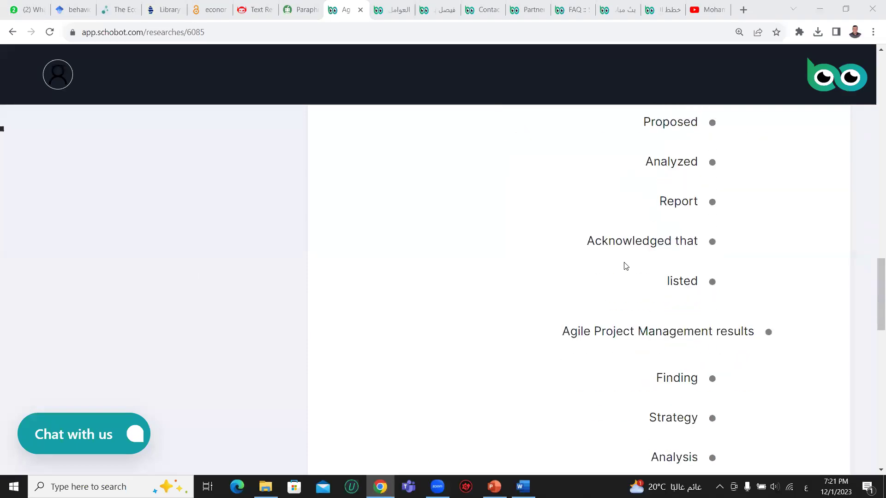
{"action": "scroll", "coordinate": [625, 266], "scroll_direction": "down", "scroll_amount": 2}
{"action": "scroll", "coordinate": [625, 266], "scroll_direction": "down", "scroll_amount": 3}
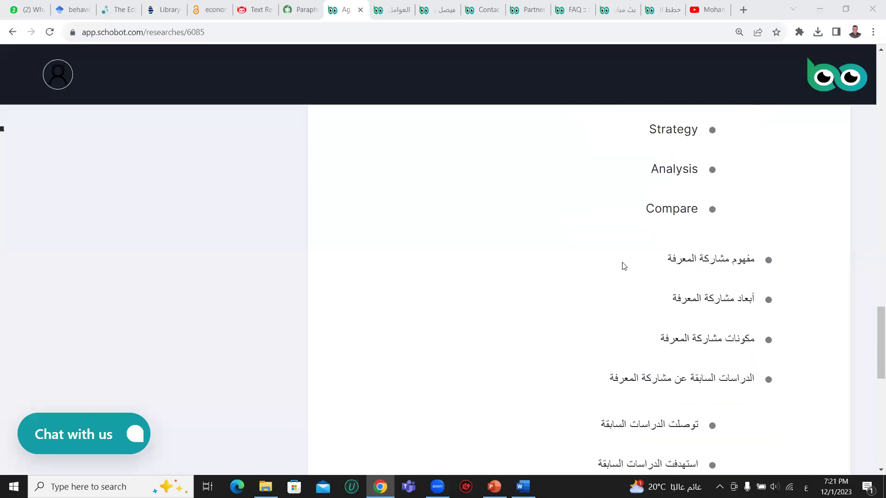
{"action": "scroll", "coordinate": [624, 266], "scroll_direction": "down", "scroll_amount": 5}
{"action": "scroll", "coordinate": [622, 266], "scroll_direction": "down", "scroll_amount": 3}
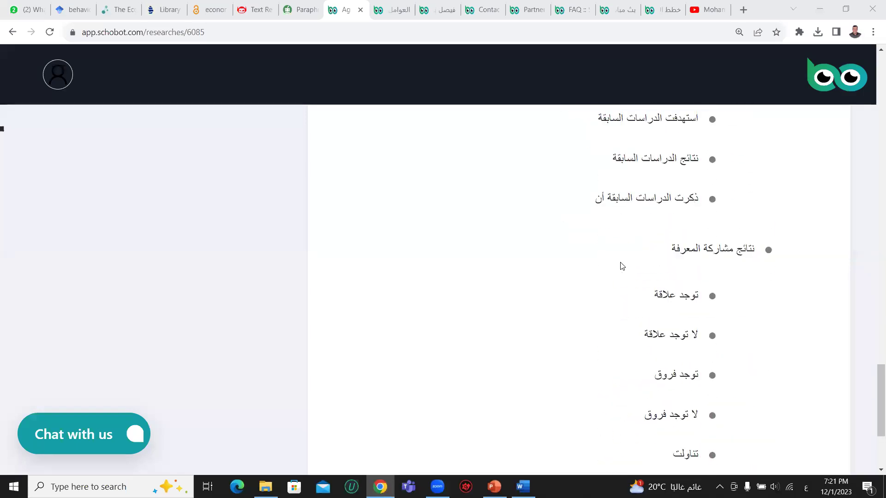
Step: Compare the keyword subtopics of the Agile Project Management Literature review heading with those of the Agile Project Management results heading
{"action": "scroll", "coordinate": [622, 266], "scroll_direction": "up", "scroll_amount": 15}
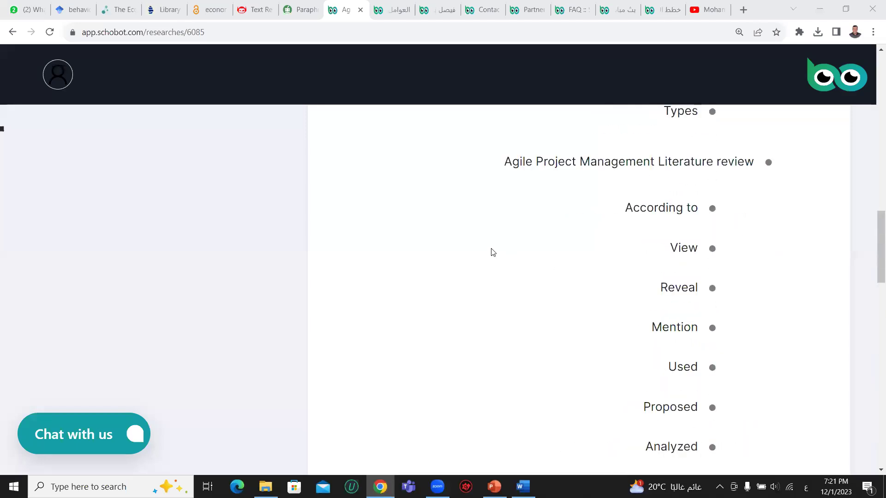
{"action": "scroll", "coordinate": [490, 270], "scroll_direction": "up", "scroll_amount": 6}
{"action": "scroll", "coordinate": [480, 268], "scroll_direction": "down", "scroll_amount": 10}
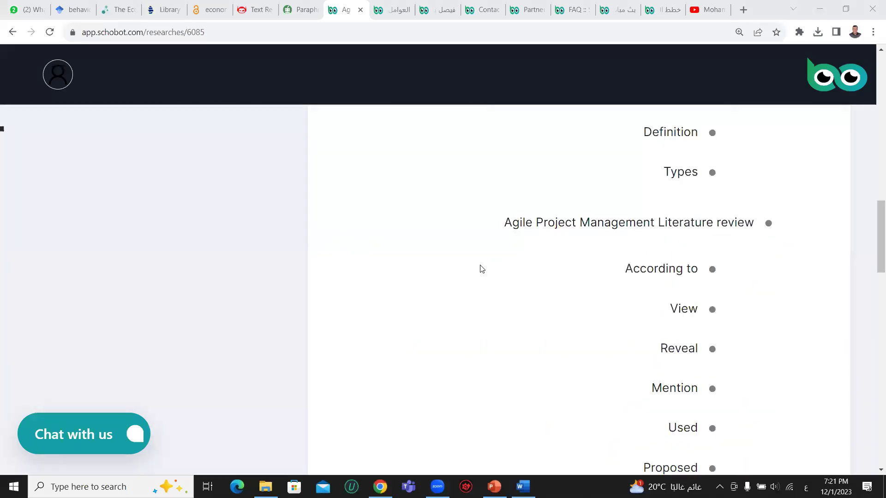
{"action": "scroll", "coordinate": [480, 268], "scroll_direction": "down", "scroll_amount": 6}
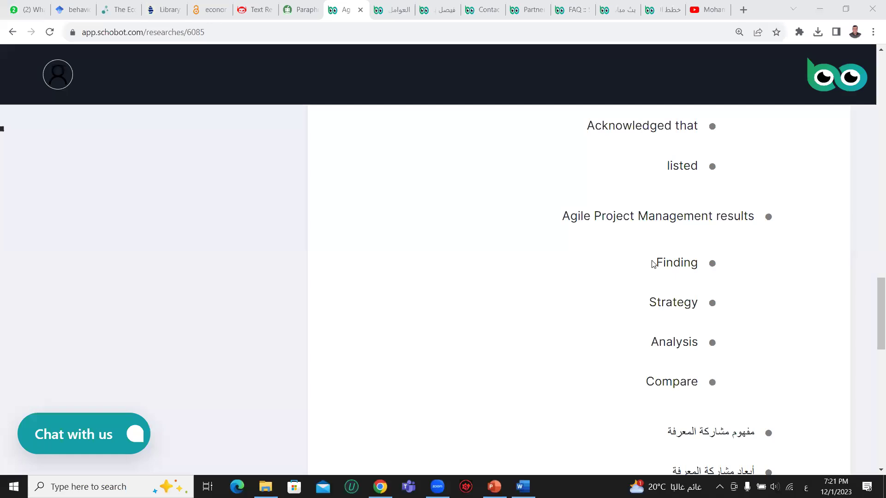
{"action": "left_click_drag", "start_coordinate": [671, 258], "coordinate": [667, 358]}
{"action": "left_click", "coordinate": [667, 360]}
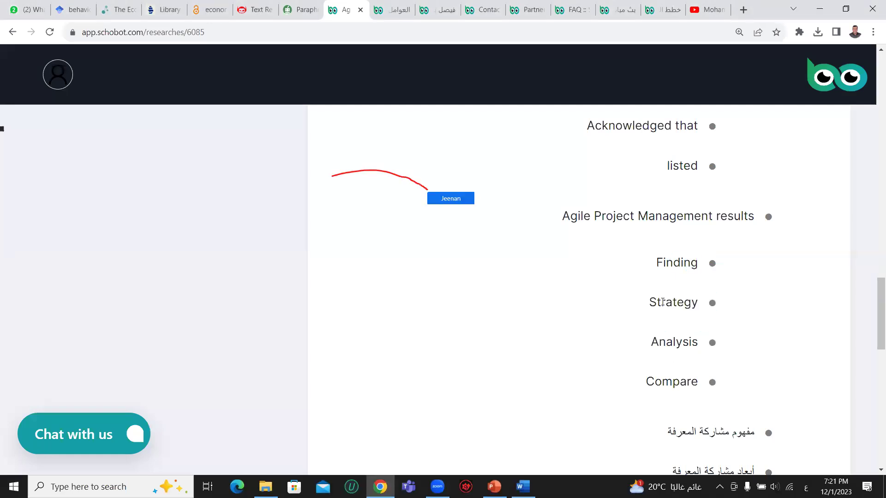
Step: Open the research's references and examine the list of uploaded sources and their processing status
{"action": "scroll", "coordinate": [397, 258], "scroll_direction": "up", "scroll_amount": 10}
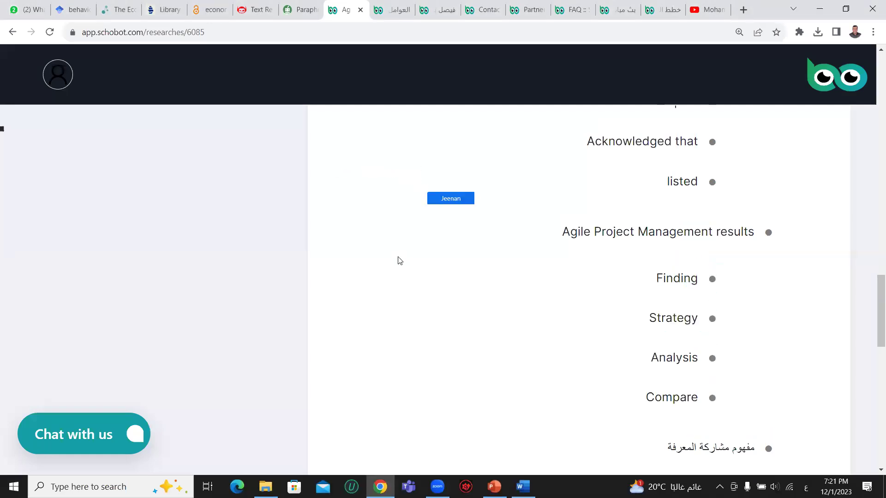
{"action": "scroll", "coordinate": [389, 256], "scroll_direction": "up", "scroll_amount": 12}
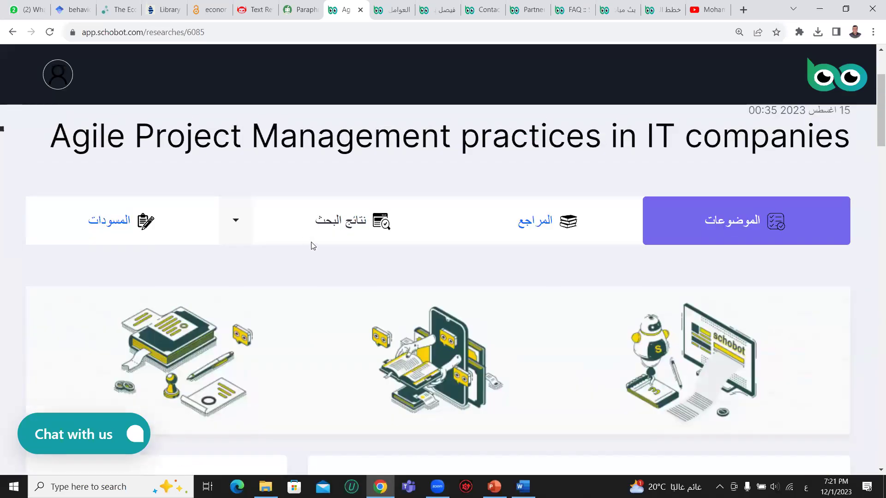
{"action": "left_click", "coordinate": [563, 259]}
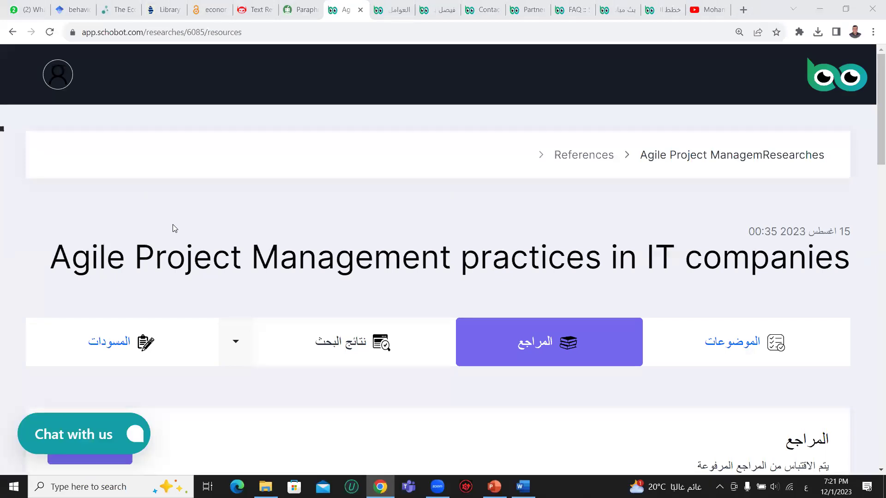
{"action": "scroll", "coordinate": [329, 259], "scroll_direction": "down", "scroll_amount": 7}
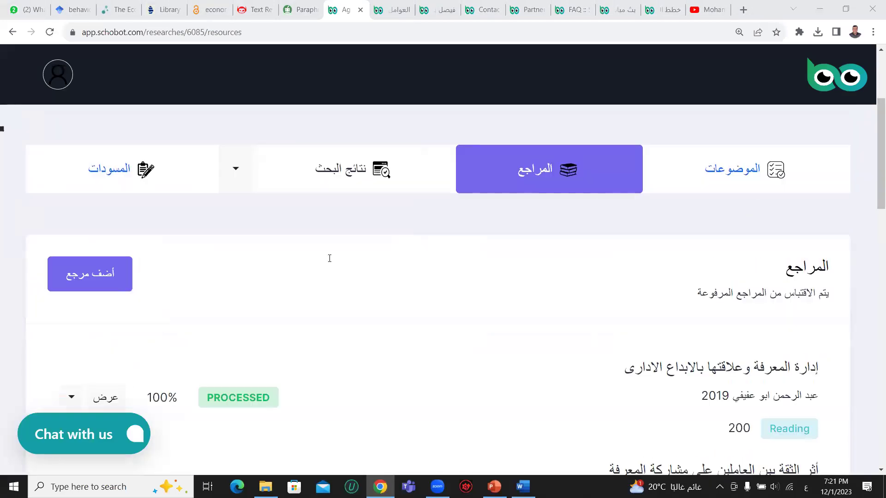
{"action": "scroll", "coordinate": [330, 258], "scroll_direction": "down", "scroll_amount": 13}
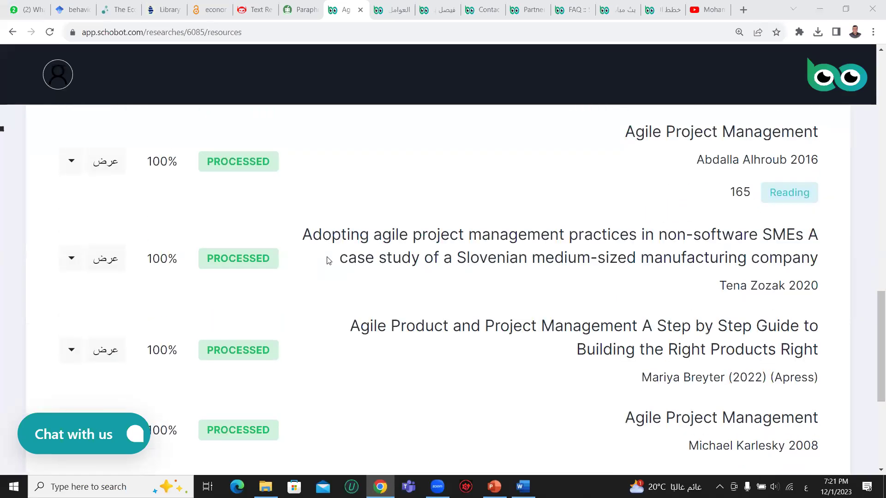
{"action": "scroll", "coordinate": [328, 261], "scroll_direction": "down", "scroll_amount": 1}
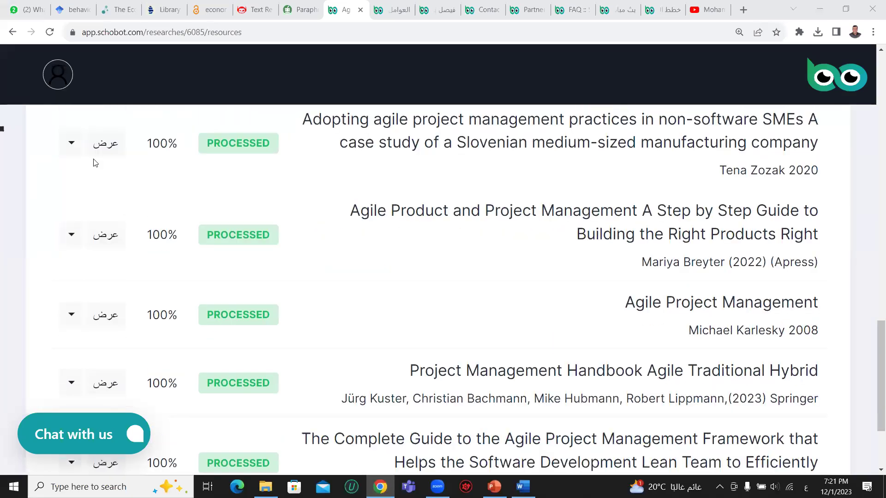
Step: Open the research's search results and review the quoted passages, sources and translations through the Definition of Agility heading
{"action": "scroll", "coordinate": [218, 311], "scroll_direction": "up", "scroll_amount": 20}
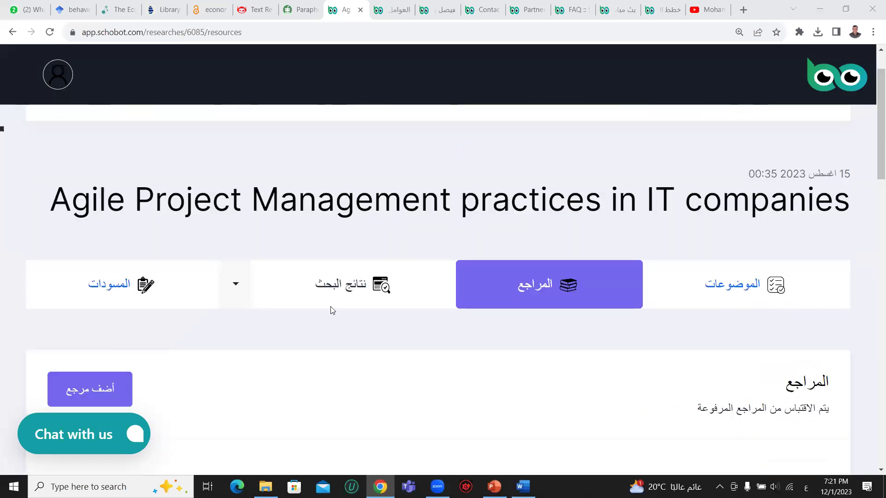
{"action": "left_click", "coordinate": [329, 283]}
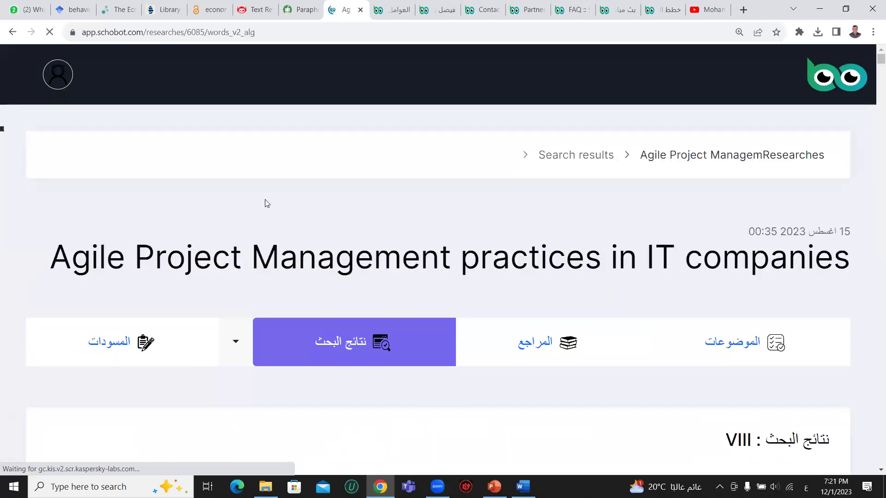
{"action": "scroll", "coordinate": [264, 224], "scroll_direction": "down", "scroll_amount": 10}
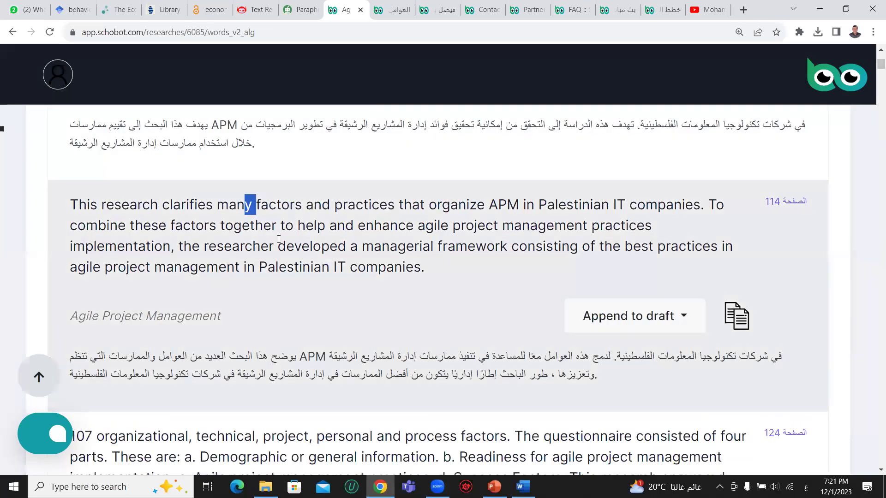
{"action": "left_click_drag", "start_coordinate": [246, 204], "coordinate": [249, 246]}
{"action": "left_click", "coordinate": [169, 317]}
{"action": "scroll", "coordinate": [170, 317], "scroll_direction": "down", "scroll_amount": 3}
{"action": "scroll", "coordinate": [355, 233], "scroll_direction": "down", "scroll_amount": 5}
{"action": "scroll", "coordinate": [356, 233], "scroll_direction": "down", "scroll_amount": 12}
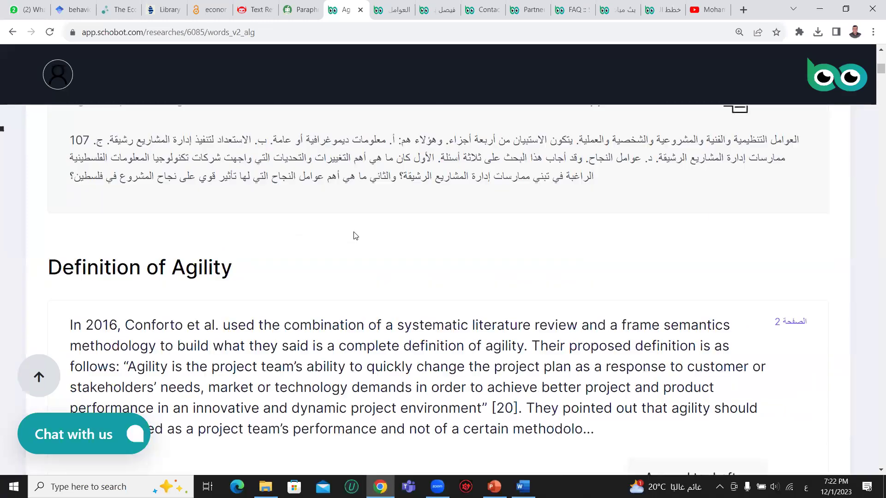
{"action": "scroll", "coordinate": [352, 231], "scroll_direction": "down", "scroll_amount": 5}
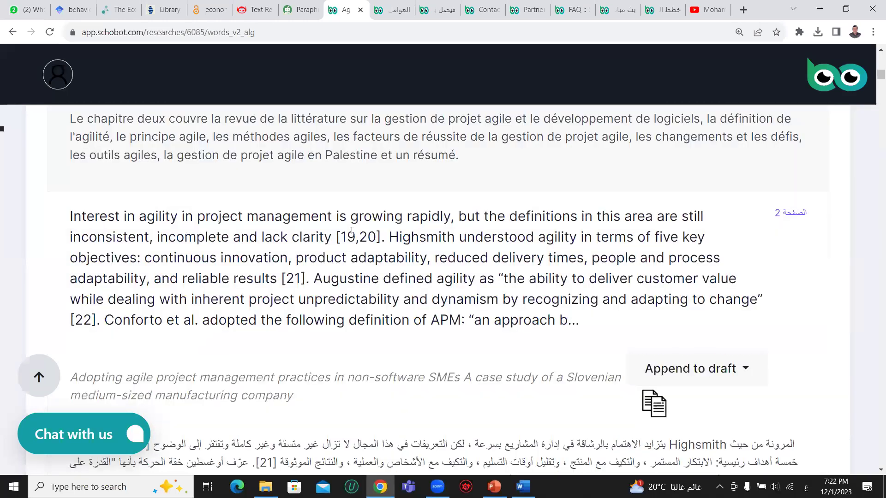
{"action": "scroll", "coordinate": [351, 230], "scroll_direction": "up", "scroll_amount": 2}
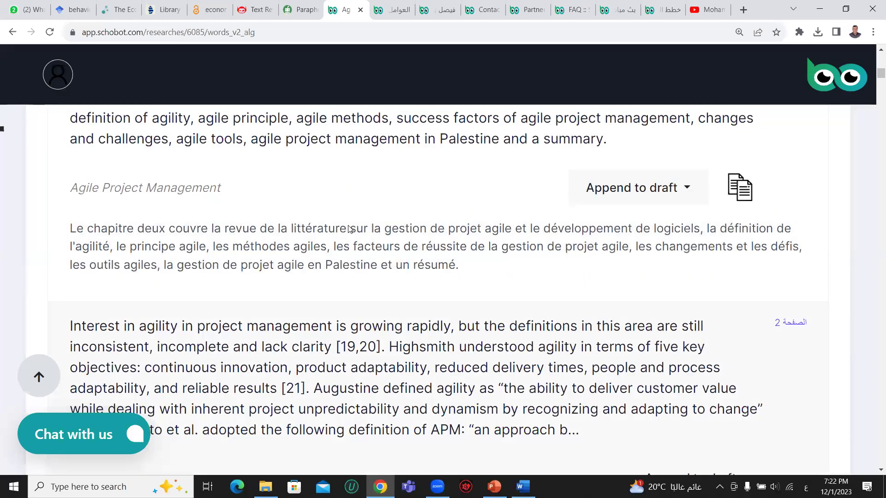
Step: Translate the Scaled Agility passage, the first result under Concept of Agility, into the reader's language
{"action": "scroll", "coordinate": [350, 231], "scroll_direction": "down", "scroll_amount": 10}
{"action": "scroll", "coordinate": [350, 230], "scroll_direction": "up", "scroll_amount": 5}
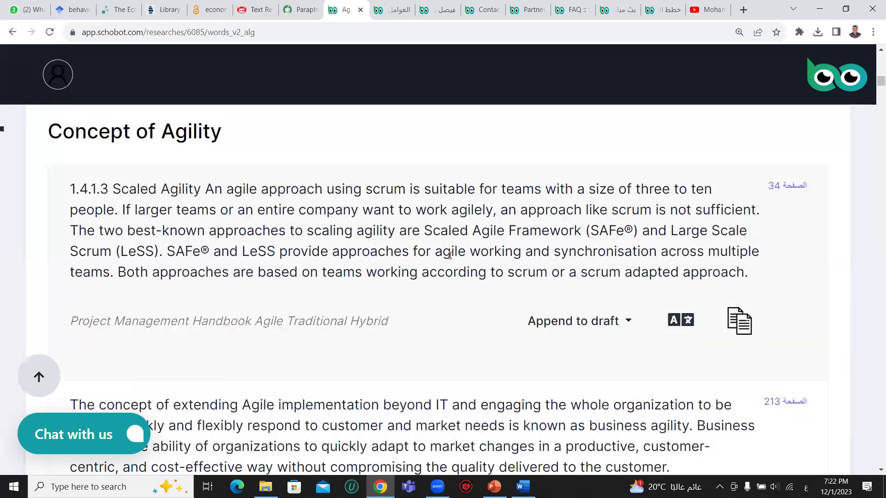
{"action": "left_click", "coordinate": [680, 320]}
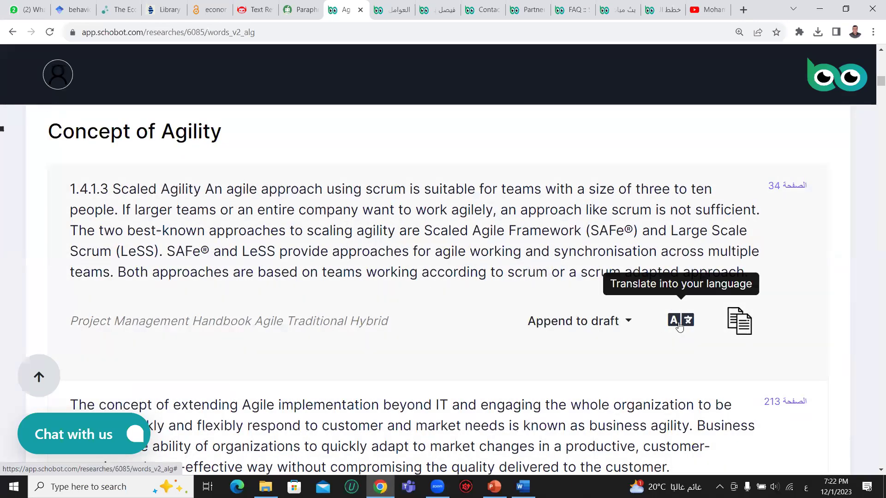
Step: Translate the Scaled Agility paragraph under Concept of Agility into Arabic and review the translated excerpts that follow it
{"action": "left_click", "coordinate": [314, 263]}
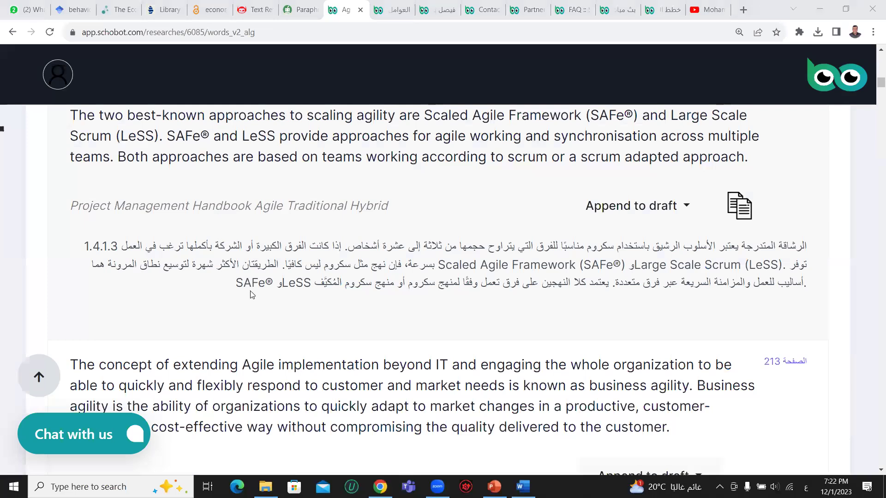
{"action": "scroll", "coordinate": [353, 259], "scroll_direction": "down", "scroll_amount": 3}
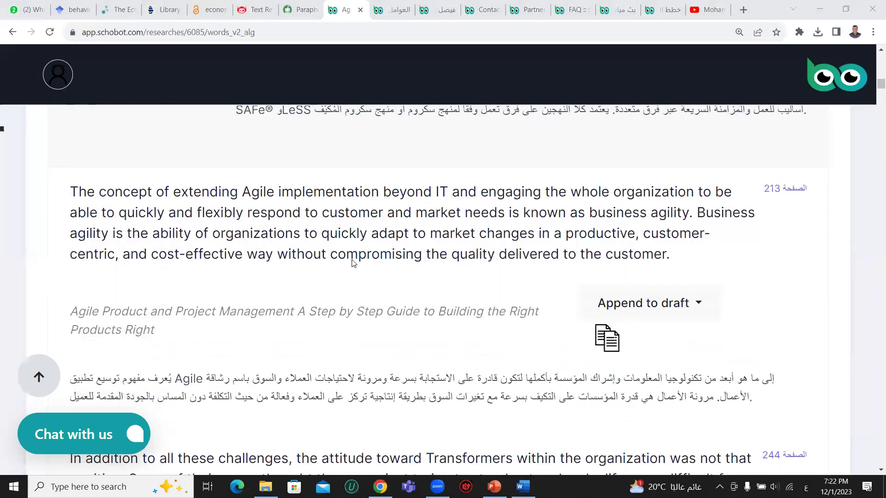
{"action": "scroll", "coordinate": [343, 250], "scroll_direction": "down", "scroll_amount": 1}
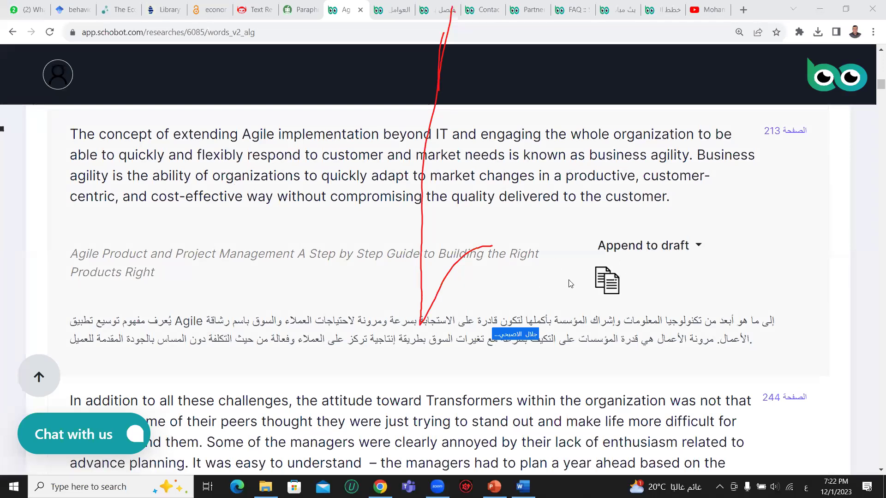
{"action": "scroll", "coordinate": [500, 316], "scroll_direction": "down", "scroll_amount": 4}
{"action": "scroll", "coordinate": [498, 316], "scroll_direction": "down", "scroll_amount": 2}
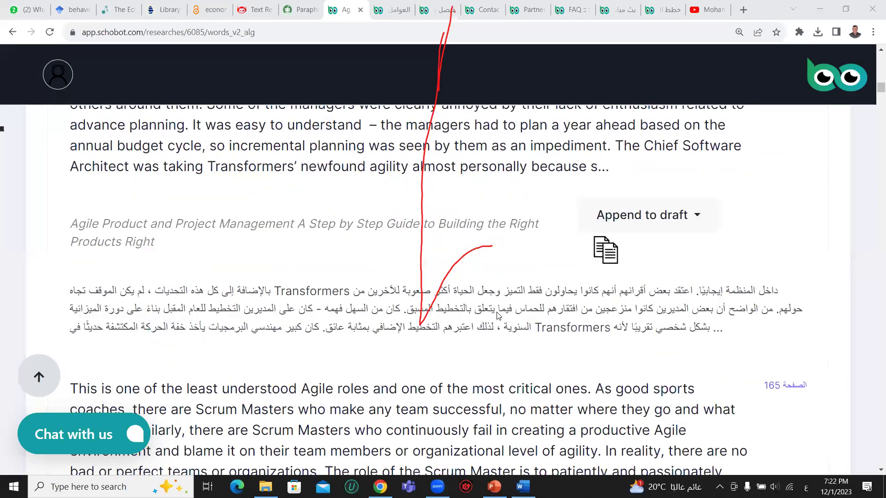
{"action": "scroll", "coordinate": [498, 316], "scroll_direction": "down", "scroll_amount": 10}
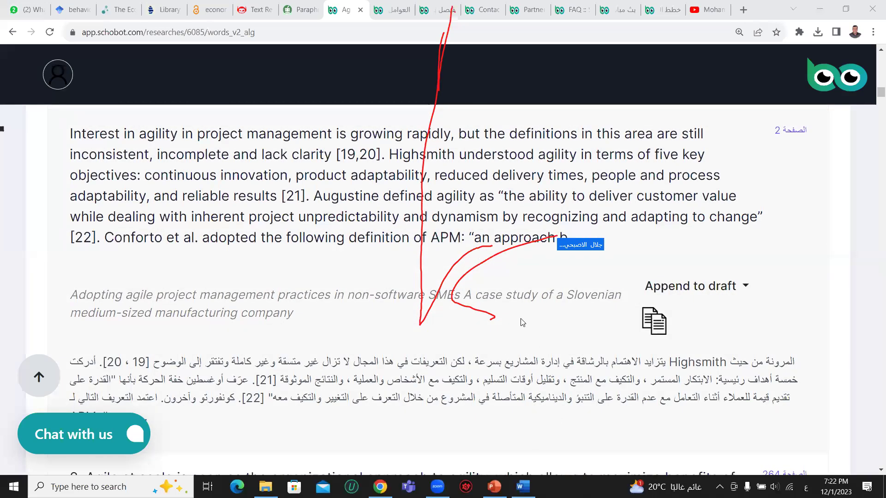
{"action": "scroll", "coordinate": [245, 204], "scroll_direction": "down", "scroll_amount": 4}
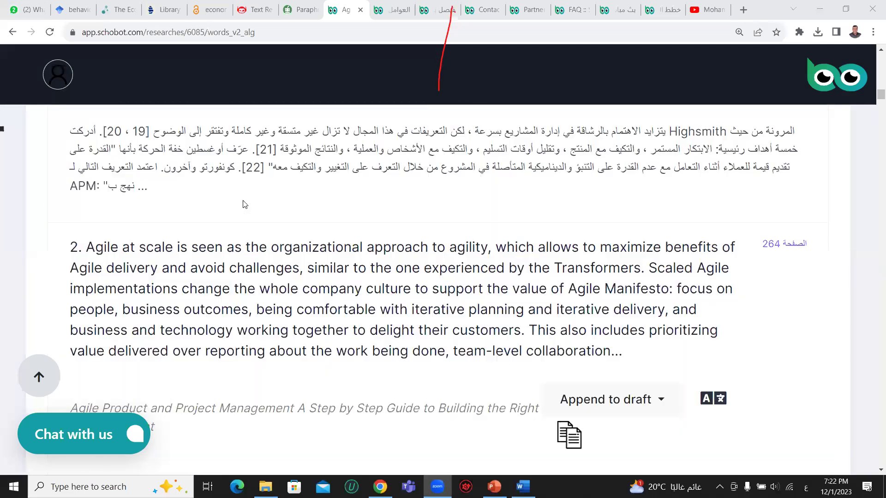
{"action": "scroll", "coordinate": [329, 243], "scroll_direction": "down", "scroll_amount": 2}
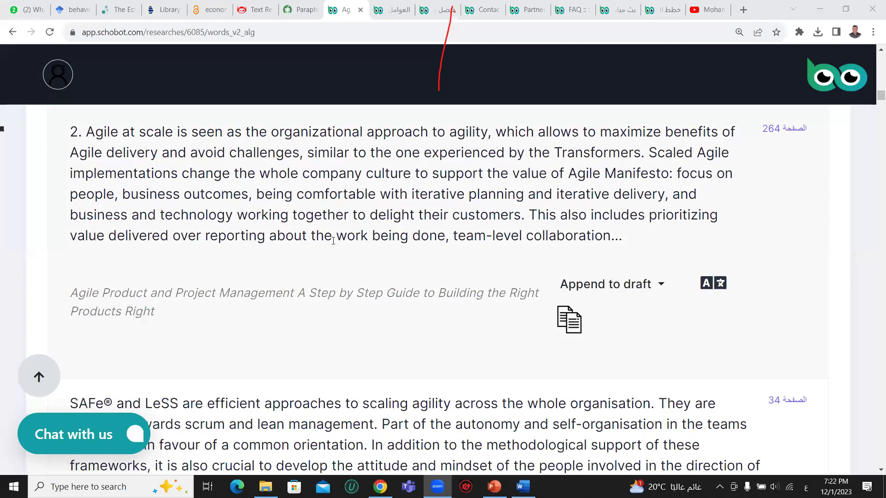
Step: Translate the page 264 paragraph beginning "2. Agile at scale is seen as the organizational approach" into French
{"action": "left_click", "coordinate": [673, 287]}
{"action": "left_click", "coordinate": [713, 284]}
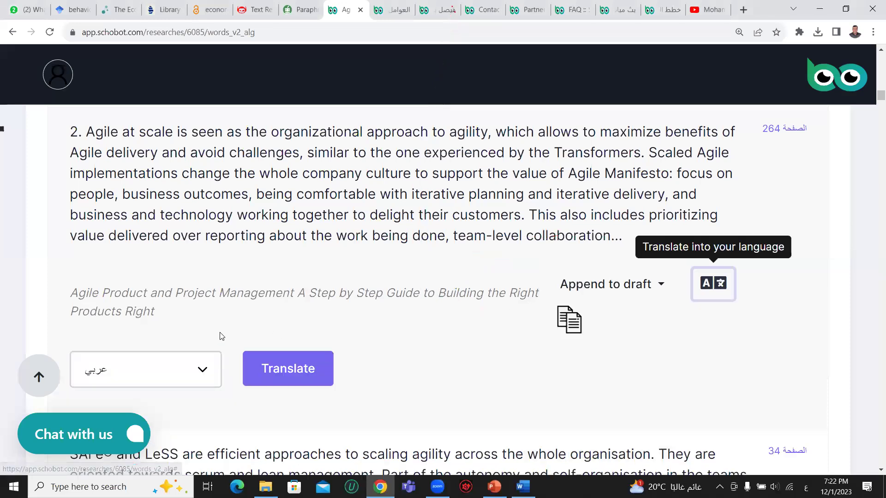
{"action": "scroll", "coordinate": [217, 323], "scroll_direction": "down", "scroll_amount": 2}
{"action": "left_click", "coordinate": [208, 261]}
{"action": "left_click", "coordinate": [158, 301]}
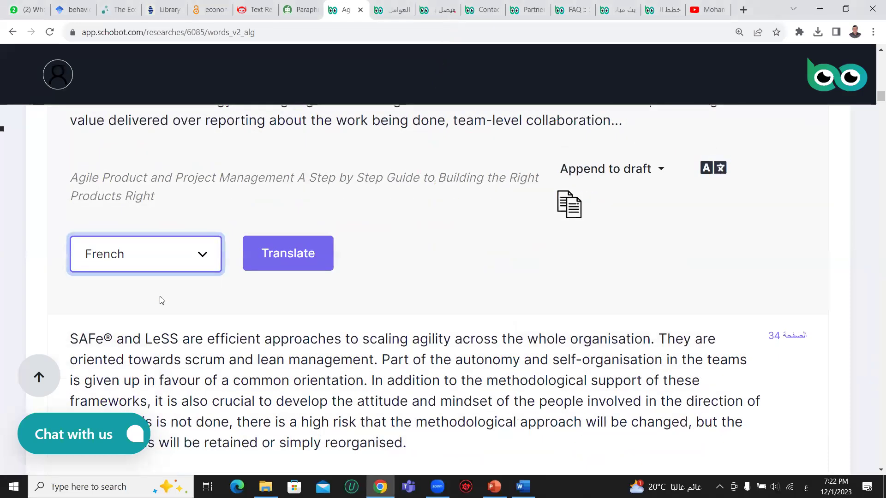
{"action": "left_click", "coordinate": [283, 254]}
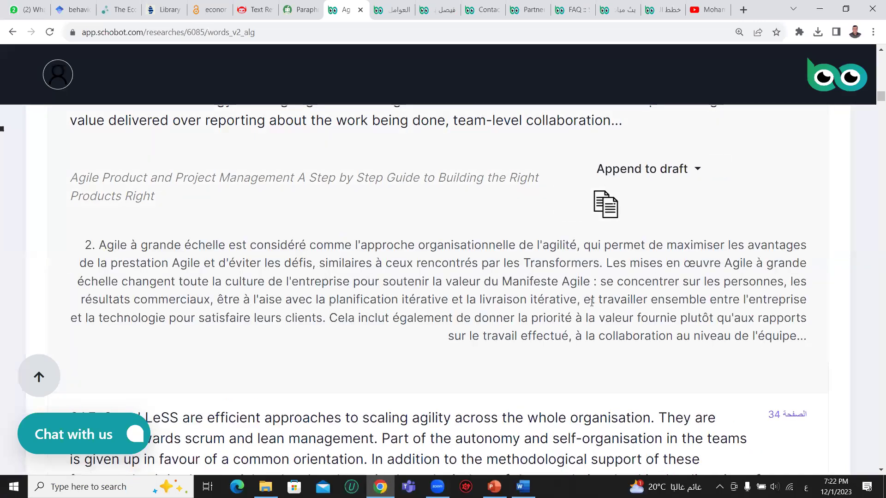
Step: Review the French translation of the Agile at scale paragraph and read through the excerpts that follow it
{"action": "scroll", "coordinate": [592, 305], "scroll_direction": "up", "scroll_amount": 1}
{"action": "scroll", "coordinate": [592, 305], "scroll_direction": "up", "scroll_amount": 2}
{"action": "scroll", "coordinate": [593, 308], "scroll_direction": "down", "scroll_amount": 2}
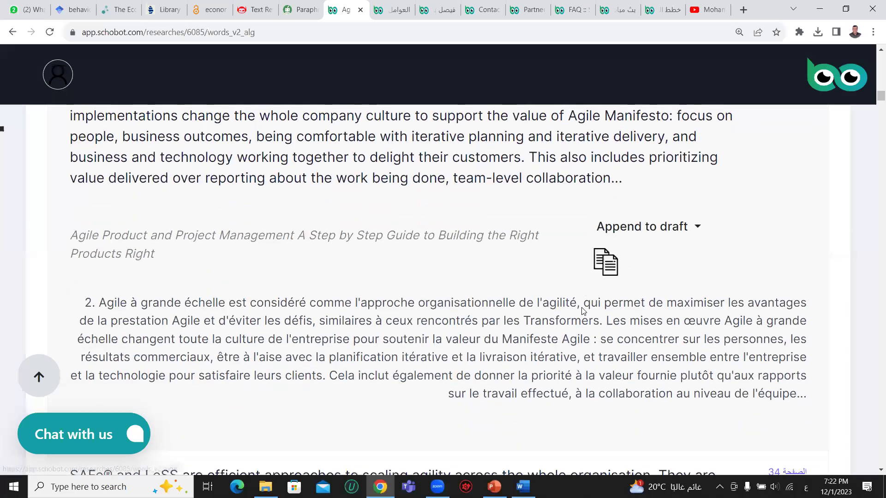
{"action": "left_click_drag", "start_coordinate": [529, 318], "coordinate": [535, 375]}
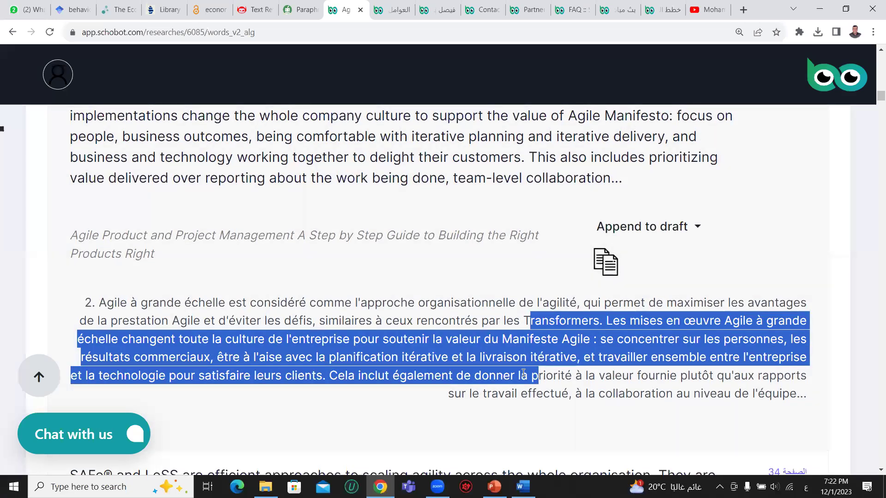
{"action": "scroll", "coordinate": [525, 372], "scroll_direction": "down", "scroll_amount": 2}
{"action": "scroll", "coordinate": [523, 371], "scroll_direction": "down", "scroll_amount": 5}
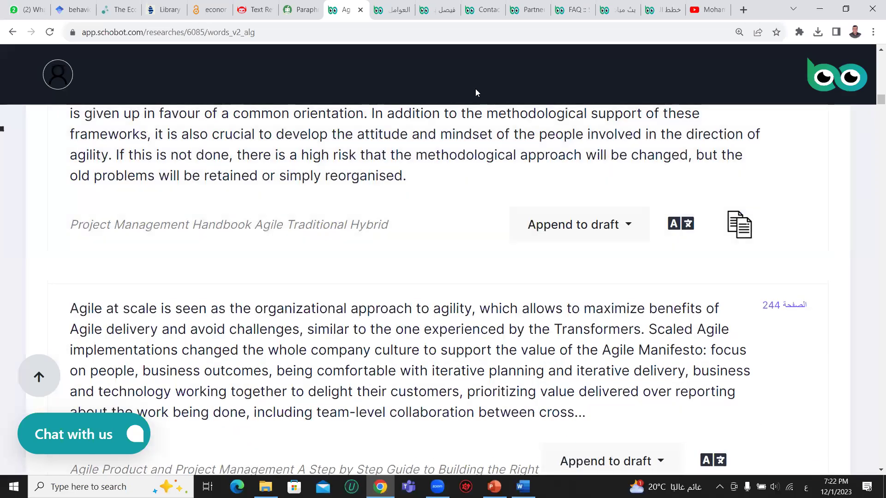
{"action": "scroll", "coordinate": [383, 326], "scroll_direction": "down", "scroll_amount": 3}
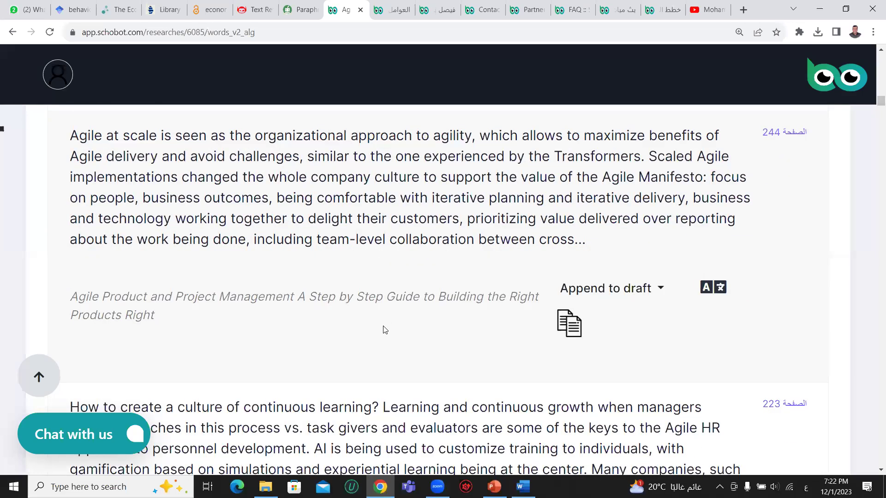
{"action": "scroll", "coordinate": [556, 248], "scroll_direction": "down", "scroll_amount": 2}
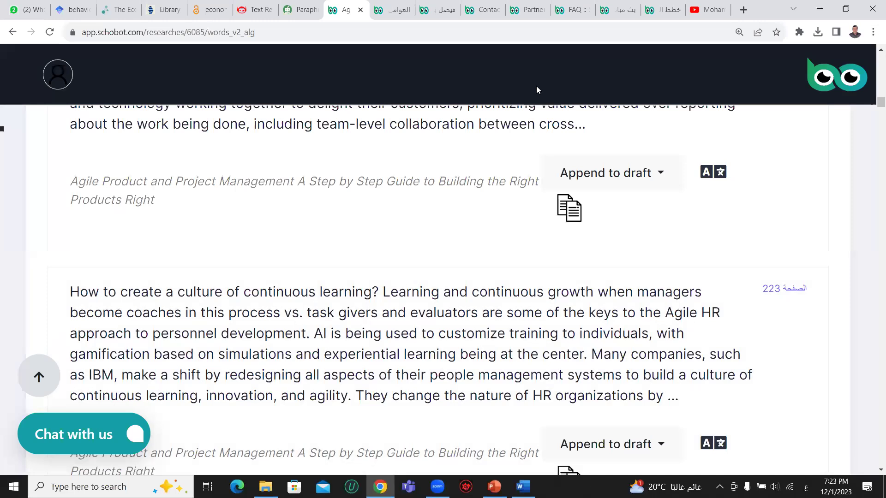
Step: Create and save a new draft titled "Draft 2" for the Agile Project Management research
{"action": "left_click_drag", "start_coordinate": [881, 101], "coordinate": [880, 57]}
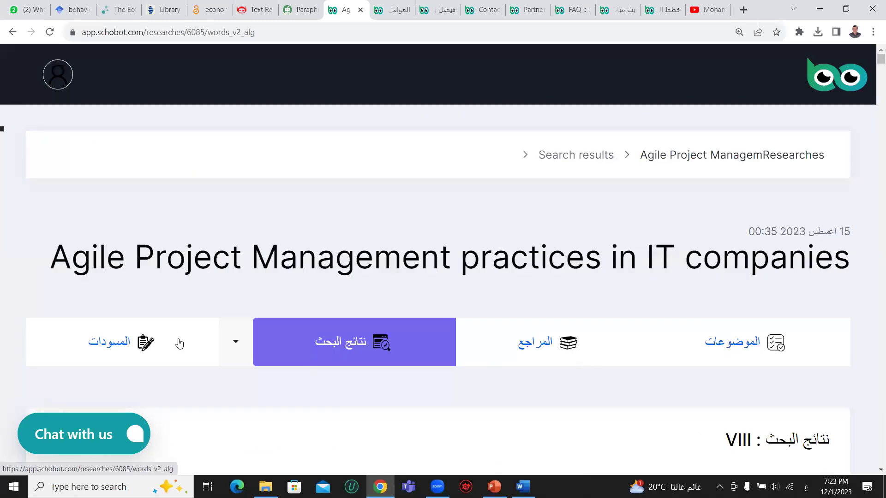
{"action": "left_click", "coordinate": [130, 343]}
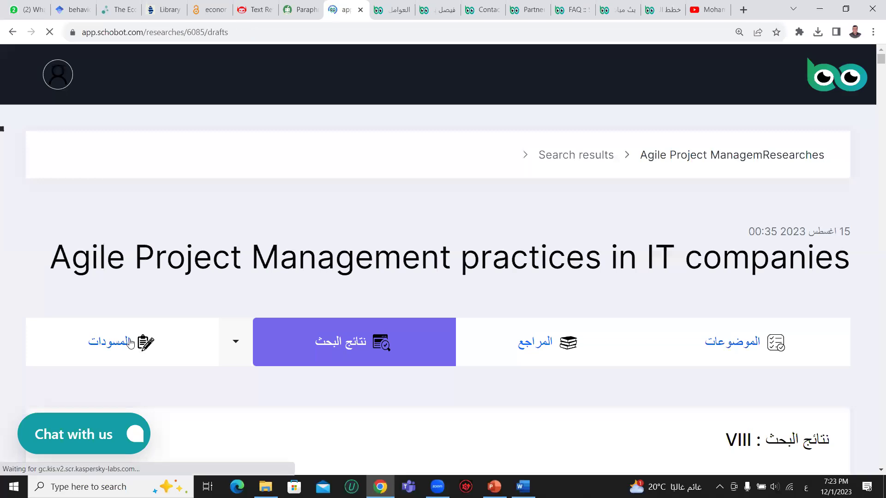
{"action": "scroll", "coordinate": [132, 340], "scroll_direction": "down", "scroll_amount": 5}
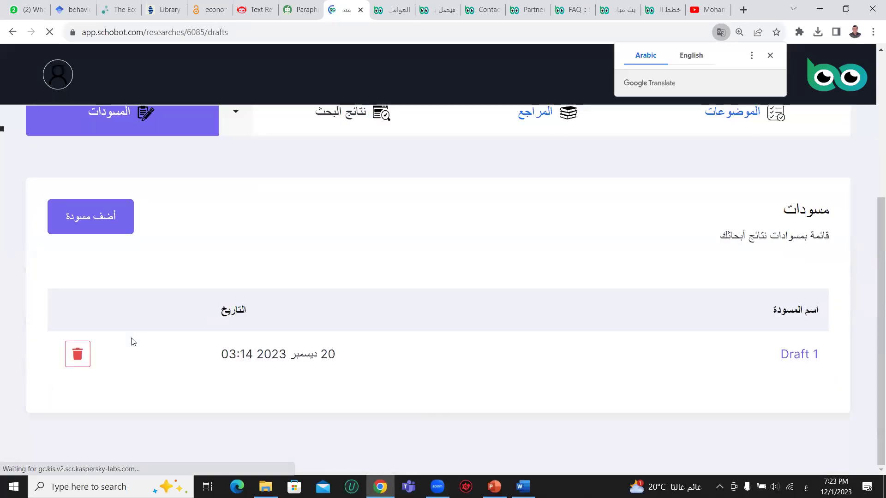
{"action": "left_click", "coordinate": [99, 225]}
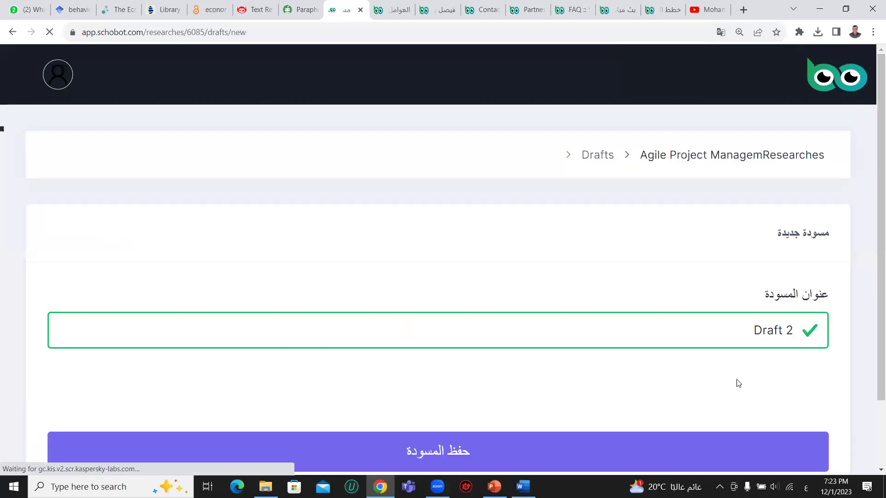
{"action": "scroll", "coordinate": [554, 365], "scroll_direction": "down", "scroll_amount": 1}
{"action": "left_click", "coordinate": [512, 376]}
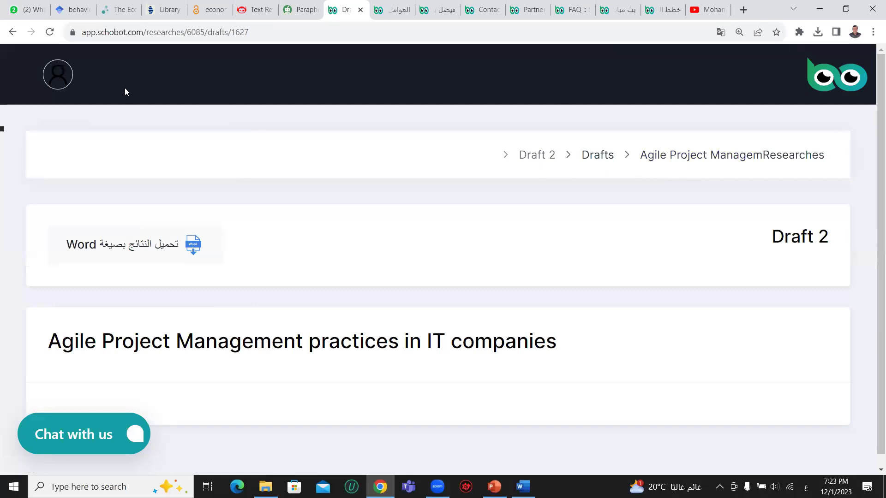
Step: Return to the Agile Project Management research and open its search results
{"action": "left_click", "coordinate": [710, 164]}
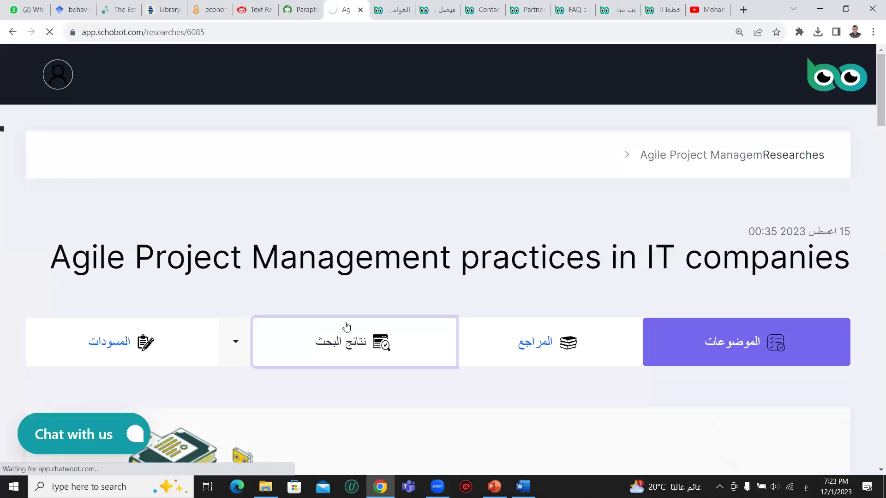
{"action": "scroll", "coordinate": [346, 323], "scroll_direction": "down", "scroll_amount": 3}
{"action": "scroll", "coordinate": [346, 319], "scroll_direction": "down", "scroll_amount": 1}
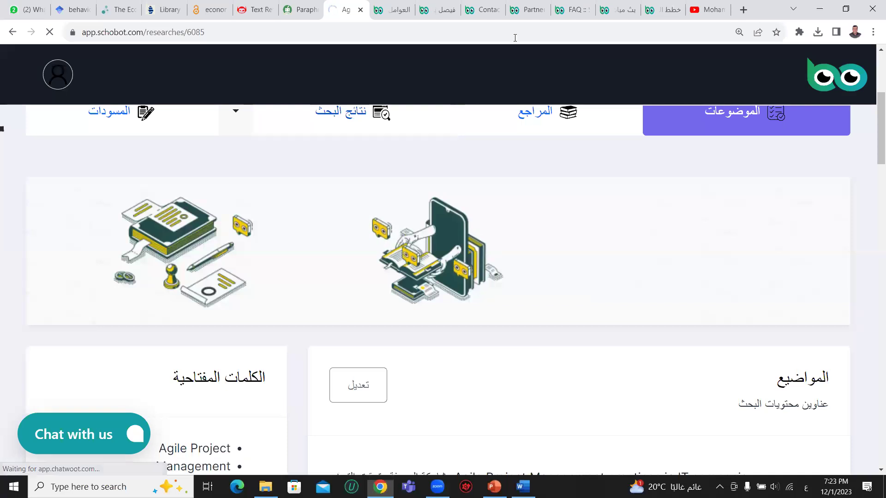
{"action": "scroll", "coordinate": [338, 257], "scroll_direction": "down", "scroll_amount": 2}
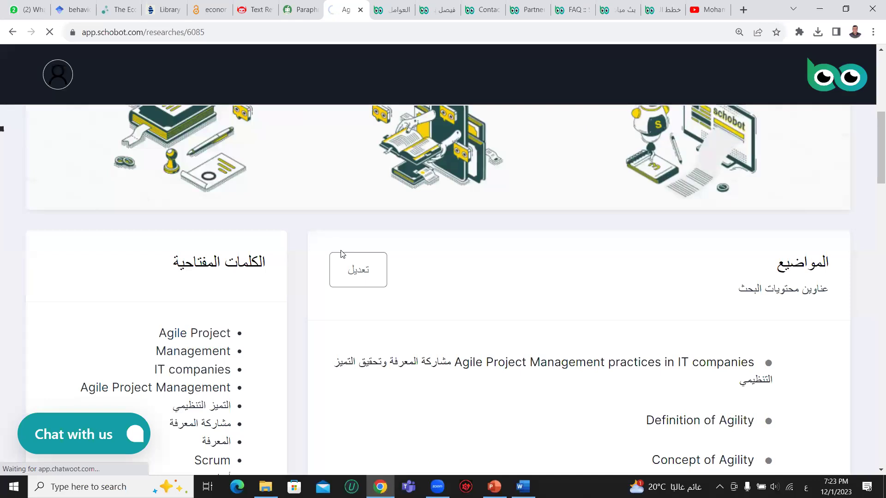
{"action": "left_click", "coordinate": [341, 254]}
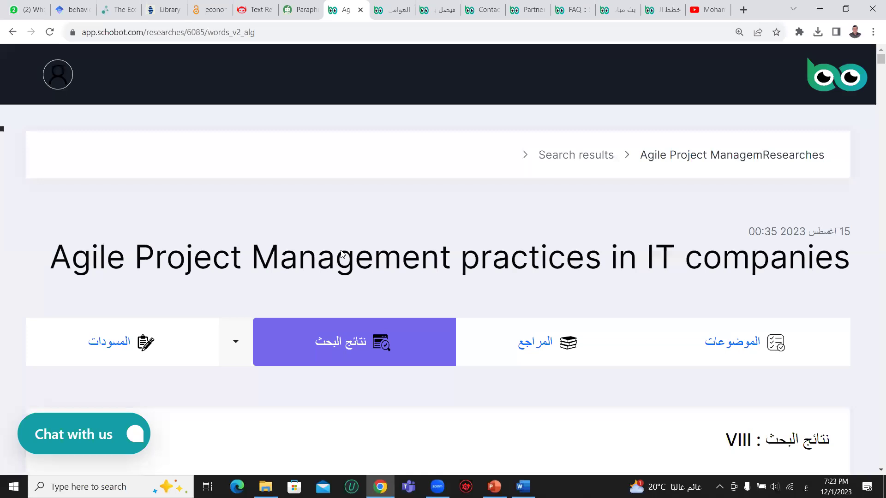
Step: Append the page 15, 114 and 124 paragraphs under "Agile Project Management practices in IT companies" to Draft 2
{"action": "scroll", "coordinate": [321, 220], "scroll_direction": "down", "scroll_amount": 5}
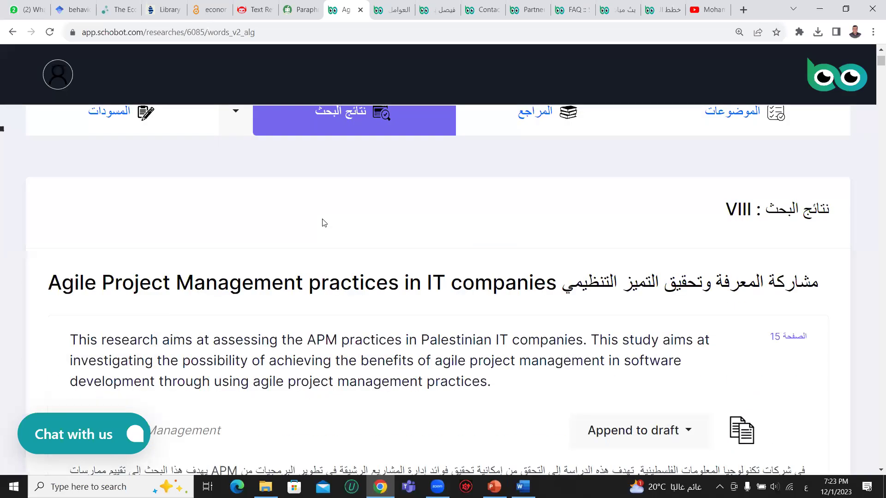
{"action": "scroll", "coordinate": [324, 223], "scroll_direction": "down", "scroll_amount": 4}
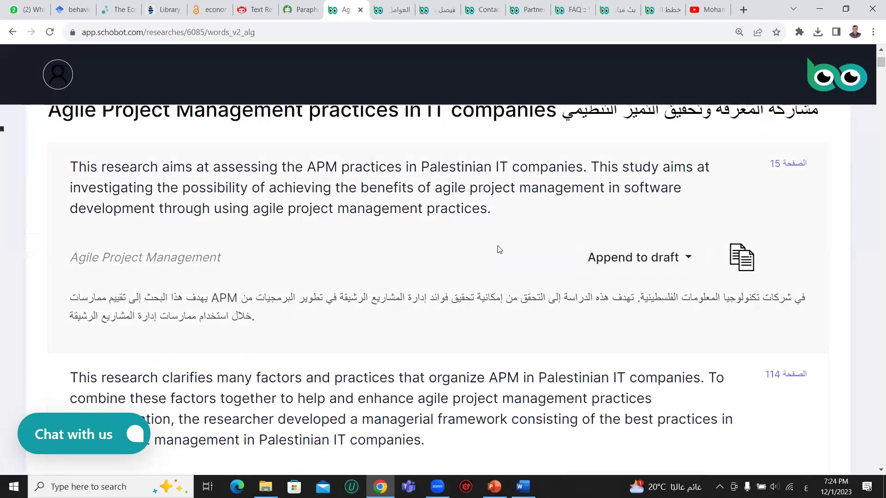
{"action": "left_click", "coordinate": [684, 262]}
{"action": "left_click", "coordinate": [606, 370]}
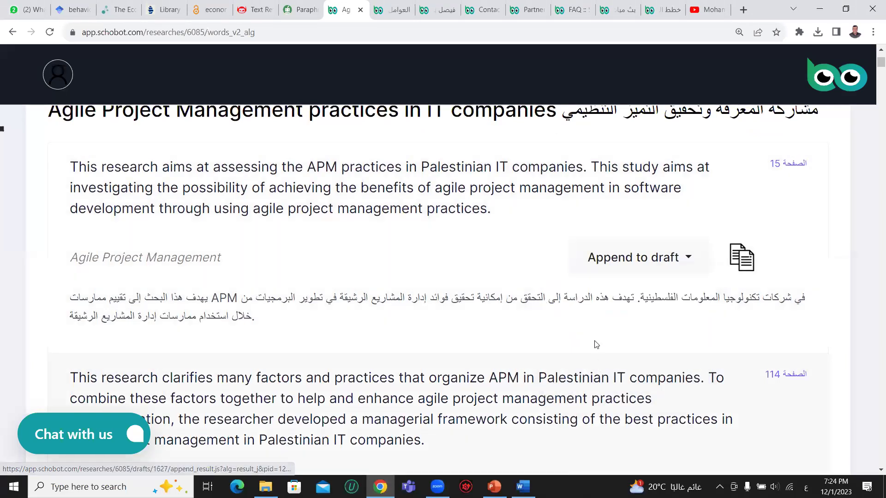
{"action": "scroll", "coordinate": [595, 345], "scroll_direction": "down", "scroll_amount": 3}
{"action": "left_click", "coordinate": [683, 148]}
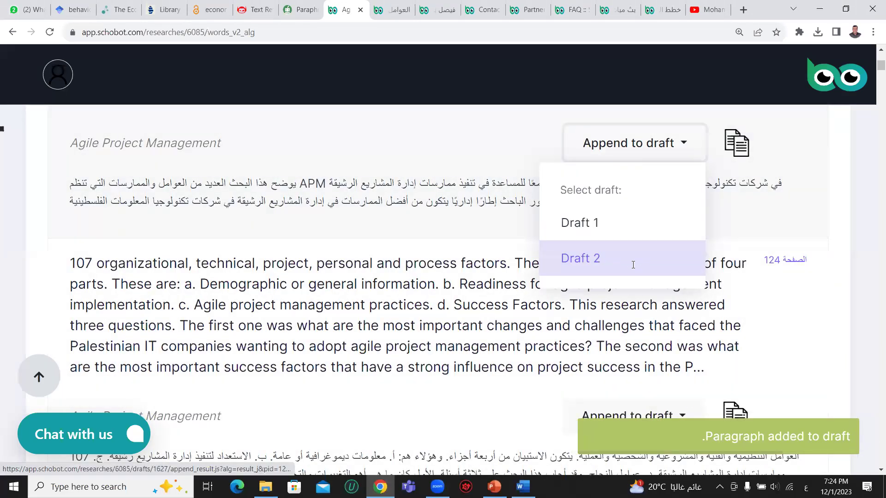
{"action": "left_click", "coordinate": [646, 246]}
{"action": "scroll", "coordinate": [655, 194], "scroll_direction": "down", "scroll_amount": 6}
{"action": "left_click", "coordinate": [682, 127]}
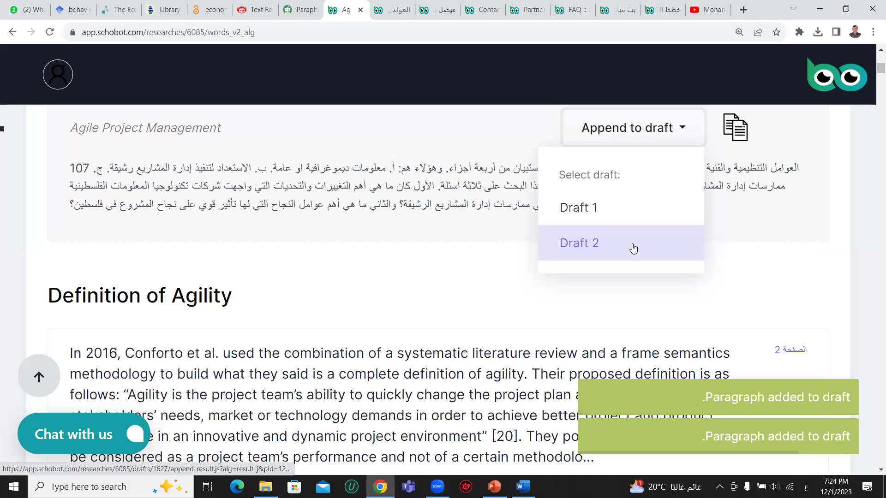
{"action": "left_click", "coordinate": [634, 249]}
Step: Append the 2016 agility definition (page 2) and the Chapter Two literature review paragraph (page 26) under Definition of Agility to Draft 2
{"action": "scroll", "coordinate": [673, 282], "scroll_direction": "down", "scroll_amount": 5}
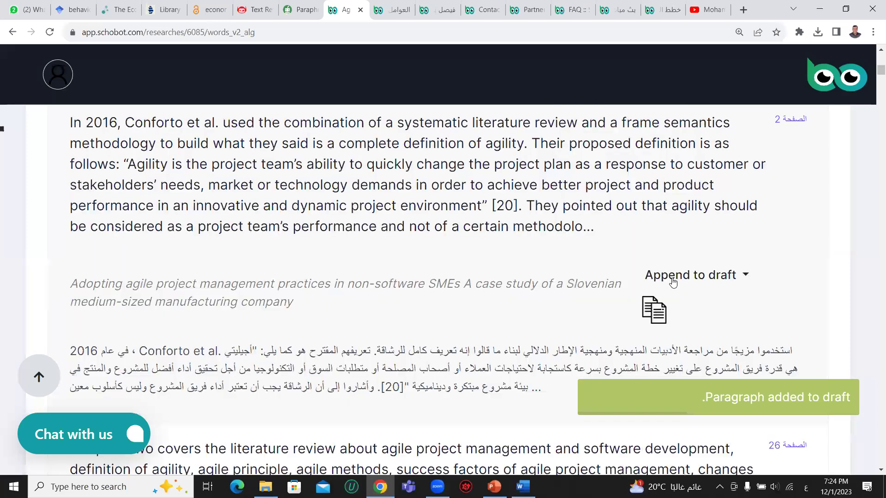
{"action": "left_click", "coordinate": [673, 277]}
{"action": "scroll", "coordinate": [663, 294], "scroll_direction": "down", "scroll_amount": 3}
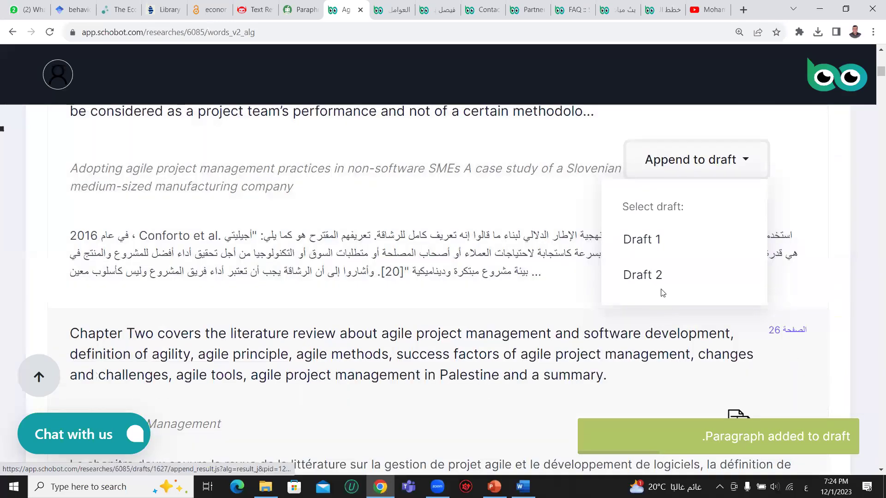
{"action": "left_click", "coordinate": [663, 292]}
{"action": "scroll", "coordinate": [620, 245], "scroll_direction": "down", "scroll_amount": 6}
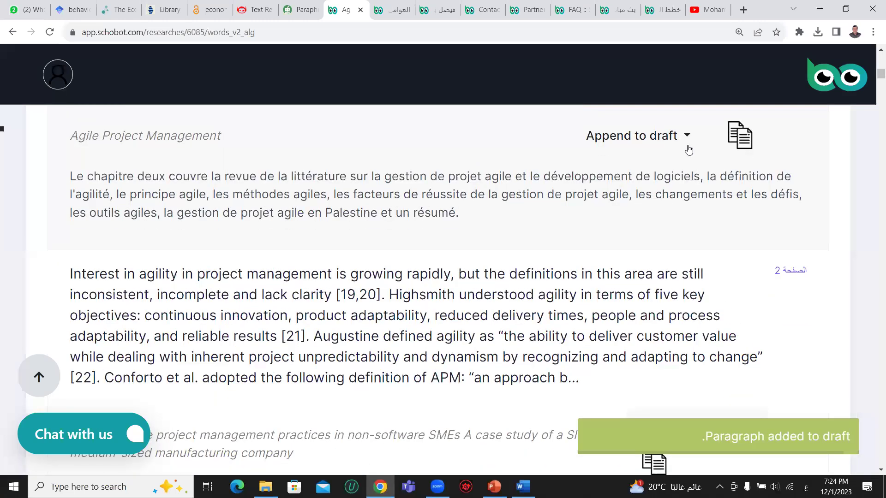
{"action": "left_click", "coordinate": [682, 135]}
{"action": "left_click", "coordinate": [623, 254]}
Step: Append the Project Management Handbook paragraph on competition-free cooperation, the last one under Definition of Agility, to Draft 2
{"action": "scroll", "coordinate": [620, 255], "scroll_direction": "down", "scroll_amount": 3}
{"action": "scroll", "coordinate": [620, 255], "scroll_direction": "down", "scroll_amount": 8}
{"action": "left_click", "coordinate": [672, 261]}
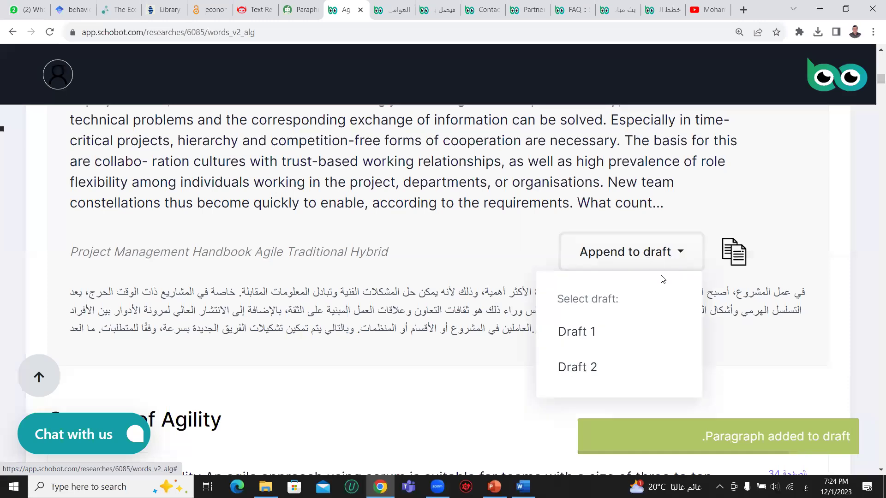
{"action": "left_click", "coordinate": [605, 371]}
Step: Append the Scaled Agility paragraph (page 34) under Concept of Agility to Draft 2
{"action": "scroll", "coordinate": [605, 371], "scroll_direction": "down", "scroll_amount": 5}
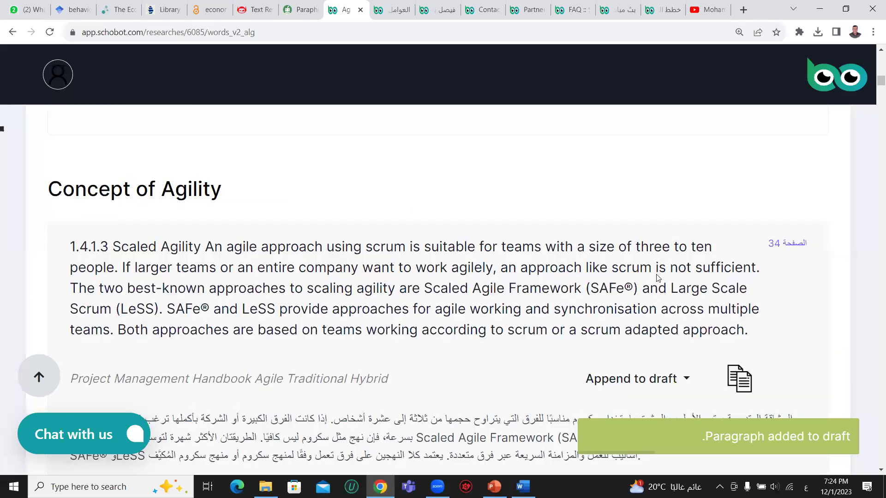
{"action": "scroll", "coordinate": [658, 277], "scroll_direction": "down", "scroll_amount": 4}
{"action": "left_click", "coordinate": [636, 206]}
{"action": "left_click", "coordinate": [631, 323]}
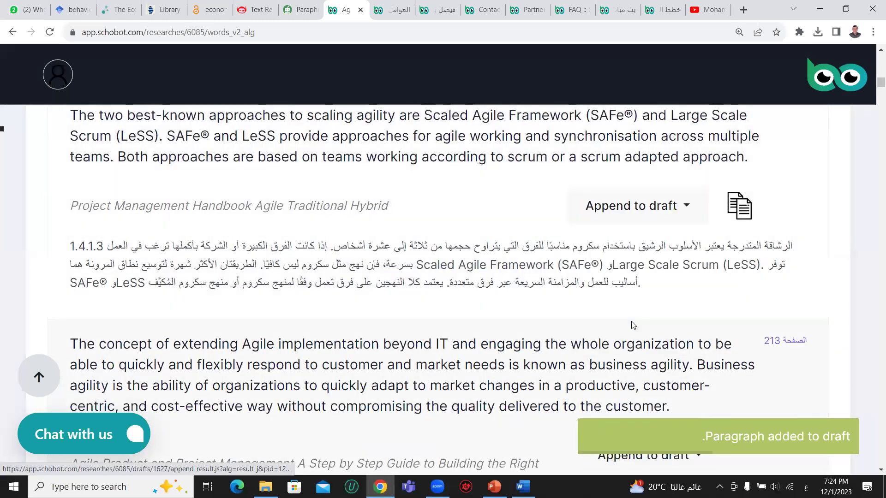
Step: Append the business agility paragraph (page 213) and the paragraph on attitudes toward Transformers (page 244) to Draft 2
{"action": "scroll", "coordinate": [633, 325], "scroll_direction": "down", "scroll_amount": 6}
{"action": "left_click", "coordinate": [696, 169]}
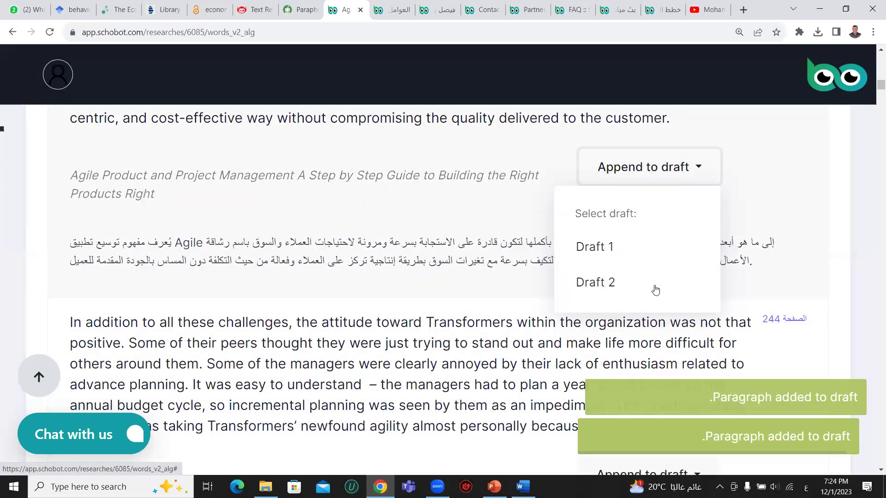
{"action": "left_click", "coordinate": [655, 290]}
{"action": "scroll", "coordinate": [656, 290], "scroll_direction": "down", "scroll_amount": 5}
{"action": "left_click", "coordinate": [692, 243]}
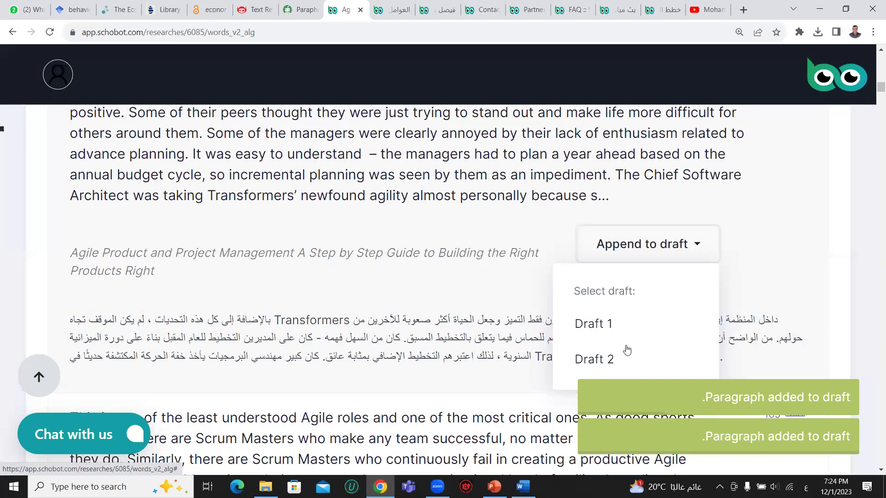
{"action": "left_click", "coordinate": [632, 359]}
Step: Append the Scrum Master role paragraph (page 165) and the paragraph on growing interest in agility (page 2) to Draft 2
{"action": "scroll", "coordinate": [662, 283], "scroll_direction": "down", "scroll_amount": 6}
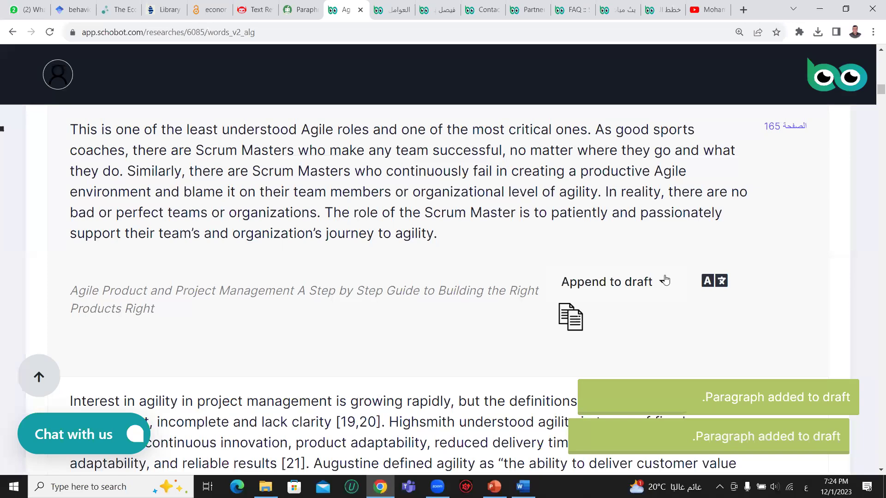
{"action": "left_click", "coordinate": [665, 280]}
{"action": "scroll", "coordinate": [601, 279], "scroll_direction": "down", "scroll_amount": 2}
{"action": "left_click", "coordinate": [603, 274]}
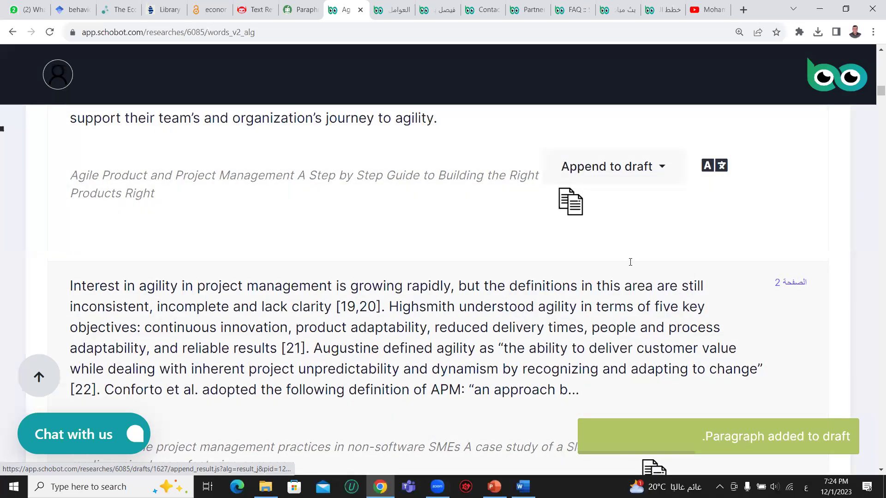
{"action": "scroll", "coordinate": [611, 274], "scroll_direction": "down", "scroll_amount": 6}
{"action": "left_click", "coordinate": [686, 154]}
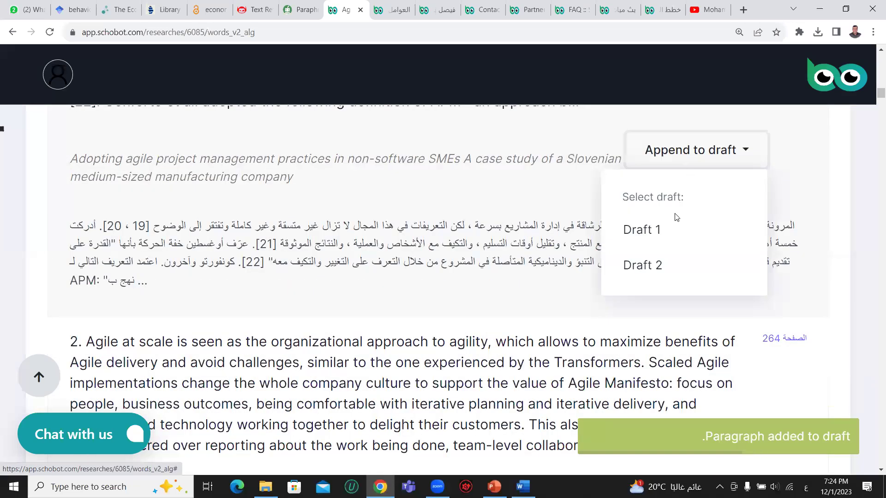
{"action": "left_click", "coordinate": [643, 280]}
Step: Go to the research's list of drafts and open Draft 2
{"action": "scroll", "coordinate": [578, 332], "scroll_direction": "down", "scroll_amount": 6}
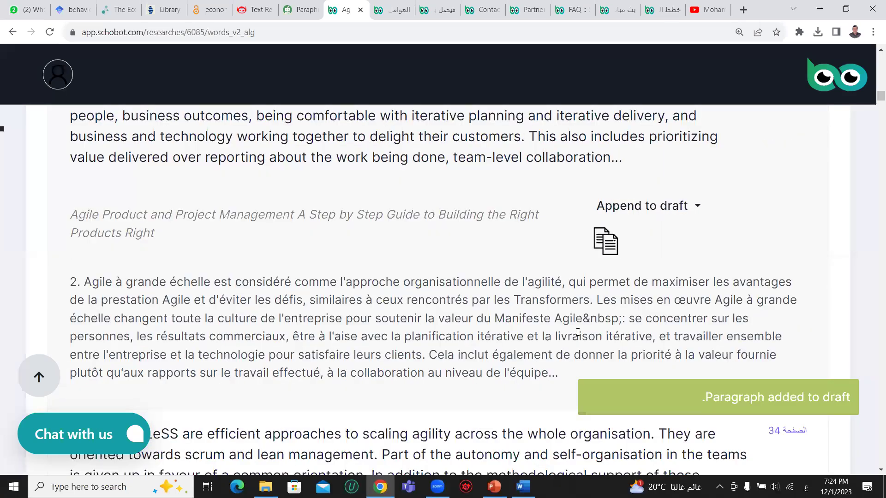
{"action": "scroll", "coordinate": [529, 186], "scroll_direction": "down", "scroll_amount": 6}
{"action": "left_click_drag", "start_coordinate": [879, 100], "coordinate": [874, 33]}
{"action": "left_click", "coordinate": [145, 344]}
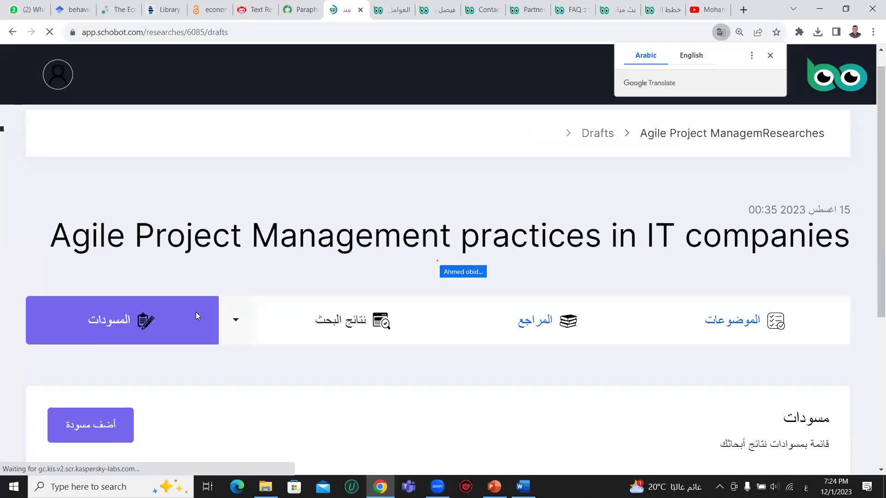
{"action": "scroll", "coordinate": [400, 300], "scroll_direction": "down", "scroll_amount": 4}
{"action": "scroll", "coordinate": [715, 293], "scroll_direction": "down", "scroll_amount": 2}
{"action": "left_click", "coordinate": [809, 307]}
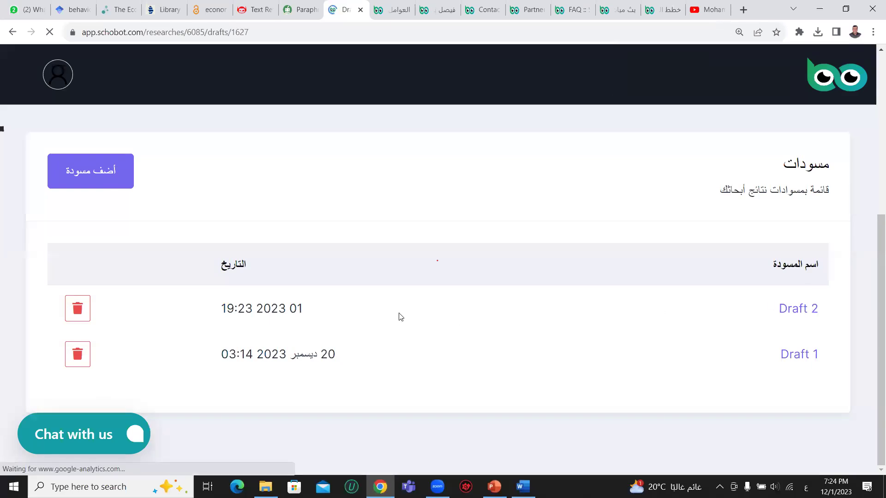
Step: Review the collected Draft 2 paragraphs and their translations under the IT companies topic and the start of Definition of Agility
{"action": "scroll", "coordinate": [401, 316], "scroll_direction": "down", "scroll_amount": 7}
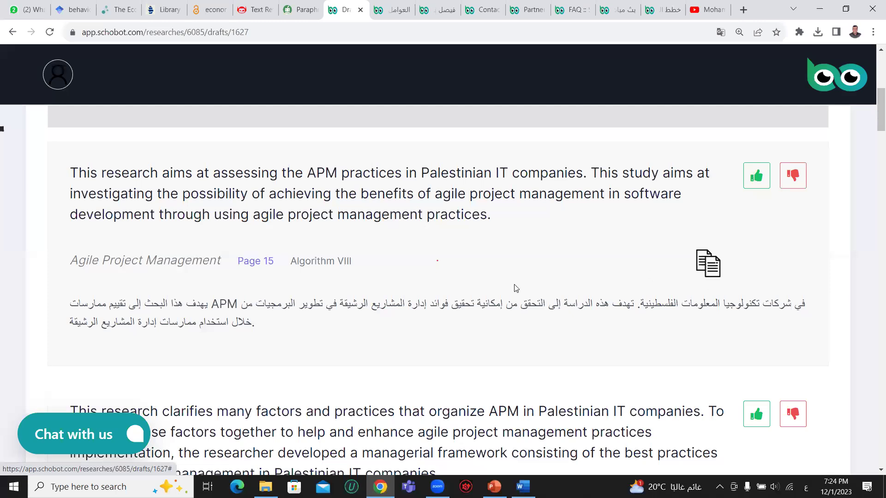
{"action": "left_click", "coordinate": [711, 267]}
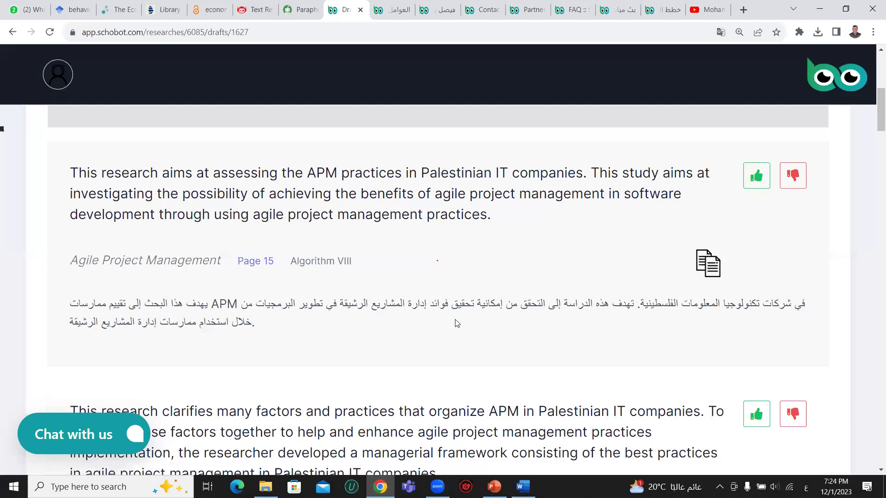
{"action": "scroll", "coordinate": [459, 323], "scroll_direction": "down", "scroll_amount": 1}
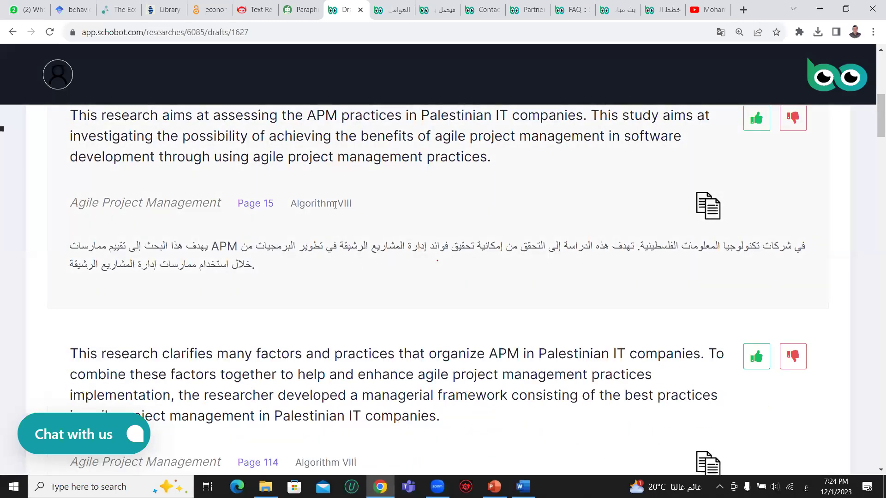
{"action": "scroll", "coordinate": [329, 243], "scroll_direction": "up", "scroll_amount": 4}
{"action": "scroll", "coordinate": [331, 245], "scroll_direction": "down", "scroll_amount": 4}
{"action": "scroll", "coordinate": [524, 259], "scroll_direction": "down", "scroll_amount": 4}
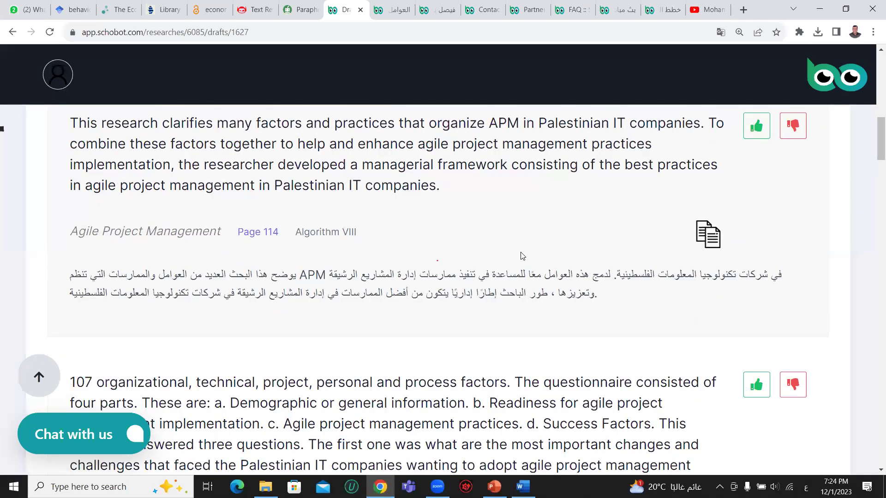
{"action": "scroll", "coordinate": [522, 254], "scroll_direction": "down", "scroll_amount": 6}
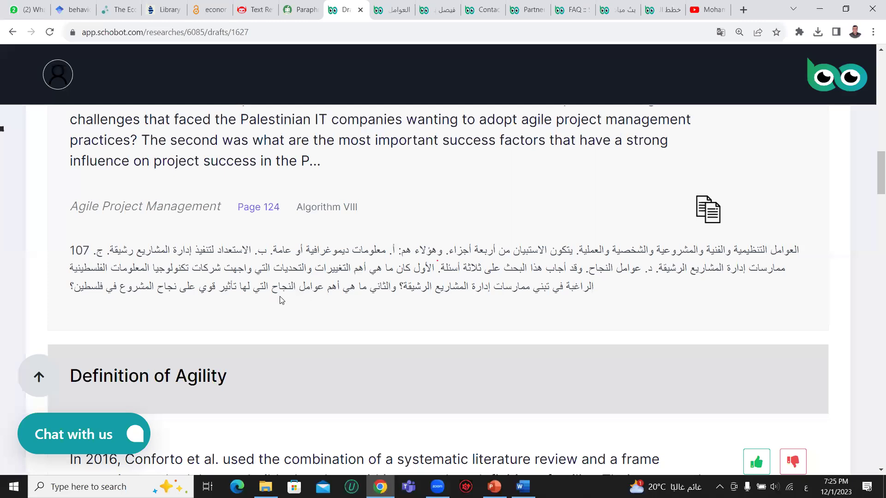
{"action": "scroll", "coordinate": [237, 299], "scroll_direction": "down", "scroll_amount": 2}
{"action": "scroll", "coordinate": [236, 299], "scroll_direction": "down", "scroll_amount": 5}
{"action": "scroll", "coordinate": [237, 299], "scroll_direction": "down", "scroll_amount": 3}
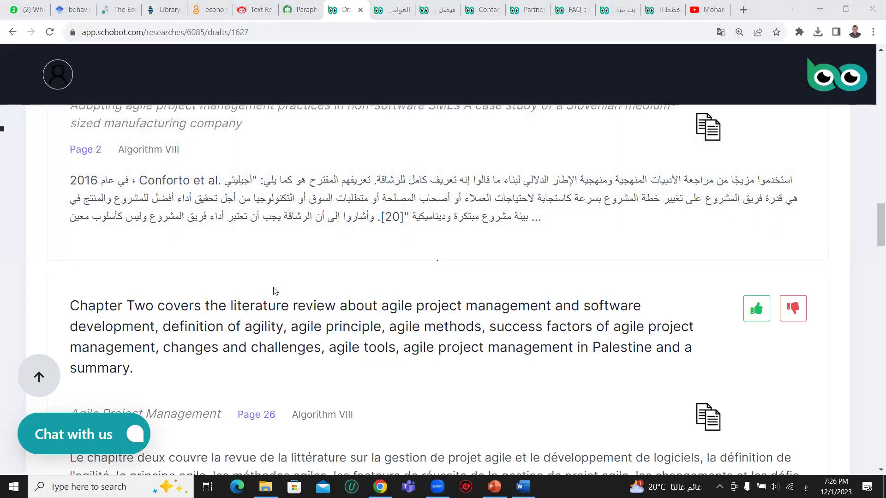
{"action": "scroll", "coordinate": [276, 291], "scroll_direction": "down", "scroll_amount": 6}
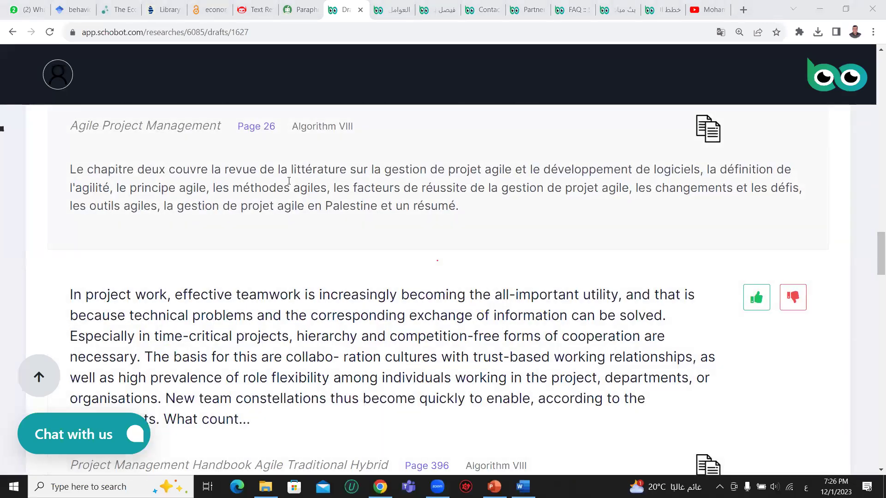
Step: Compare the French translation of the Chapter Two literature review paragraph (page 26) with its English original
{"action": "left_click_drag", "start_coordinate": [288, 174], "coordinate": [334, 206]}
{"action": "left_click", "coordinate": [334, 204]}
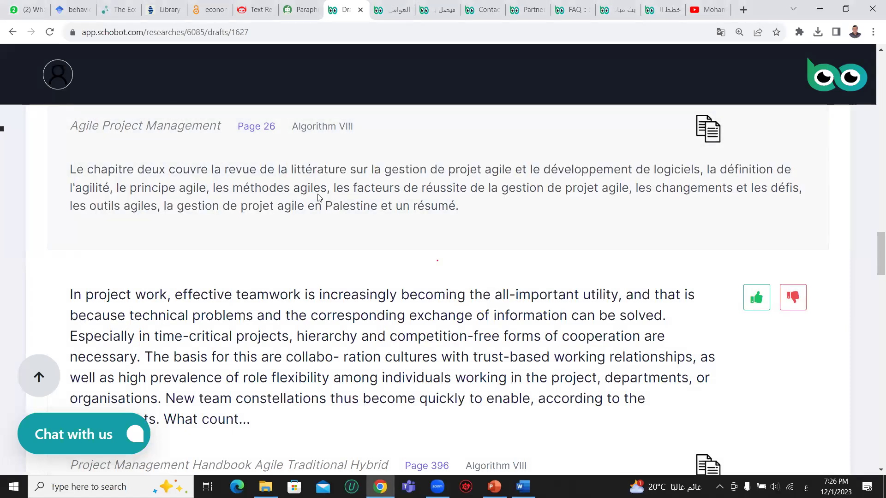
{"action": "left_click_drag", "start_coordinate": [291, 170], "coordinate": [307, 206]}
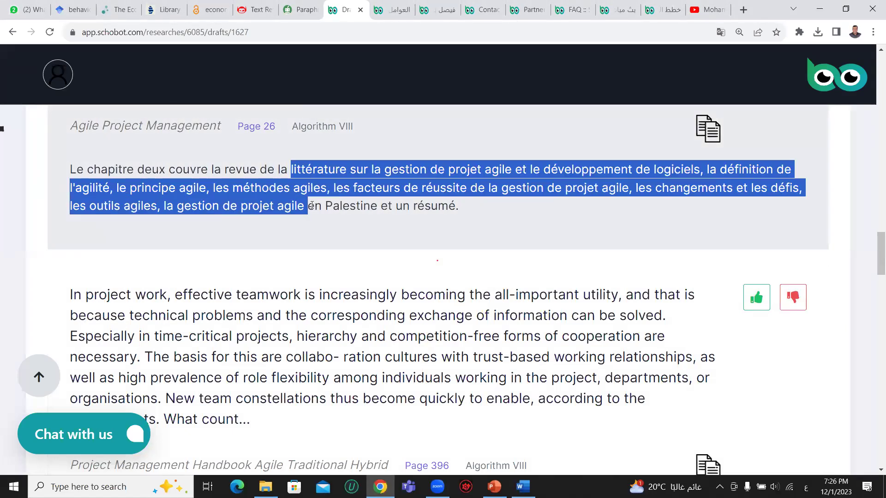
{"action": "scroll", "coordinate": [313, 261], "scroll_direction": "up", "scroll_amount": 1}
{"action": "scroll", "coordinate": [313, 261], "scroll_direction": "up", "scroll_amount": 1}
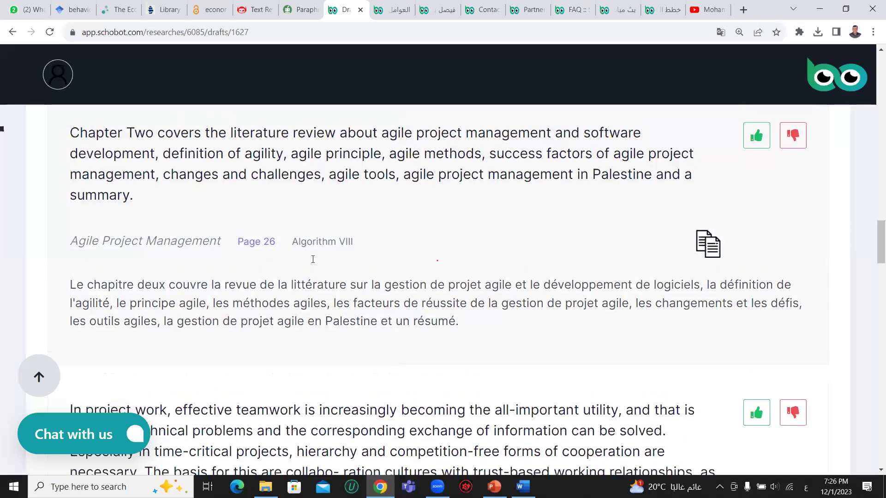
{"action": "left_click_drag", "start_coordinate": [230, 132], "coordinate": [269, 175]}
{"action": "left_click_drag", "start_coordinate": [282, 283], "coordinate": [291, 323]}
{"action": "scroll", "coordinate": [289, 325], "scroll_direction": "down", "scroll_amount": 4}
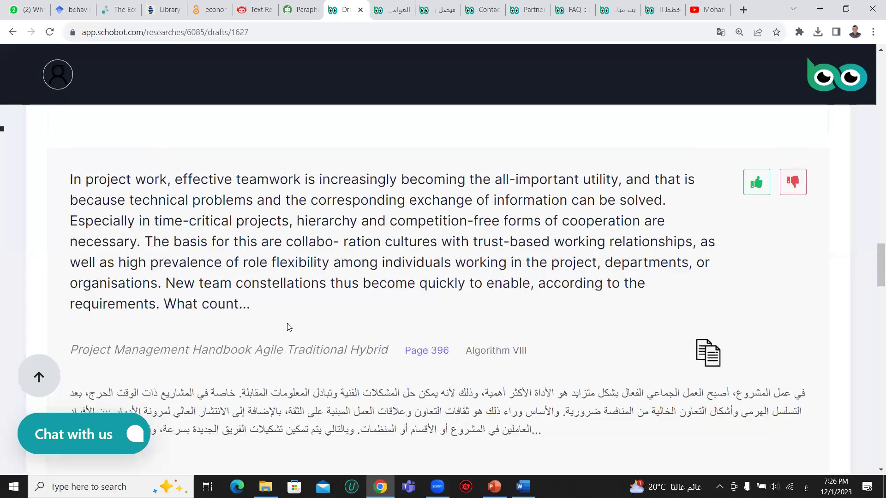
Step: Read through the remaining Draft 2 paragraphs, from the teamwork excerpt (page 396) to the end of the draft
{"action": "scroll", "coordinate": [290, 327], "scroll_direction": "down", "scroll_amount": 2}
{"action": "scroll", "coordinate": [289, 325], "scroll_direction": "down", "scroll_amount": 8}
{"action": "scroll", "coordinate": [288, 326], "scroll_direction": "down", "scroll_amount": 5}
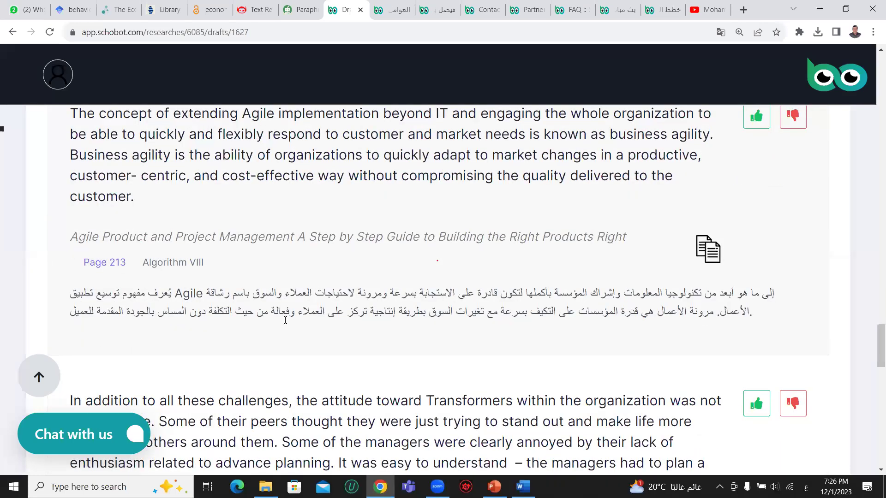
{"action": "scroll", "coordinate": [286, 320], "scroll_direction": "down", "scroll_amount": 16}
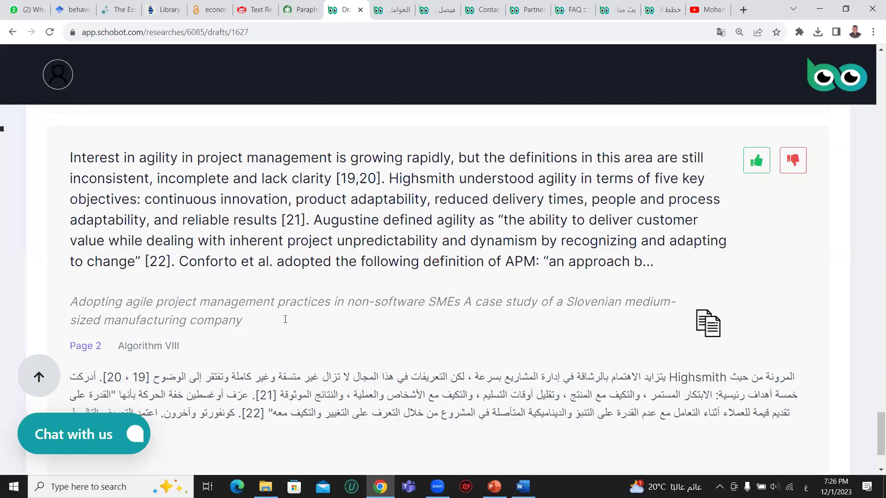
{"action": "scroll", "coordinate": [285, 319], "scroll_direction": "down", "scroll_amount": 3}
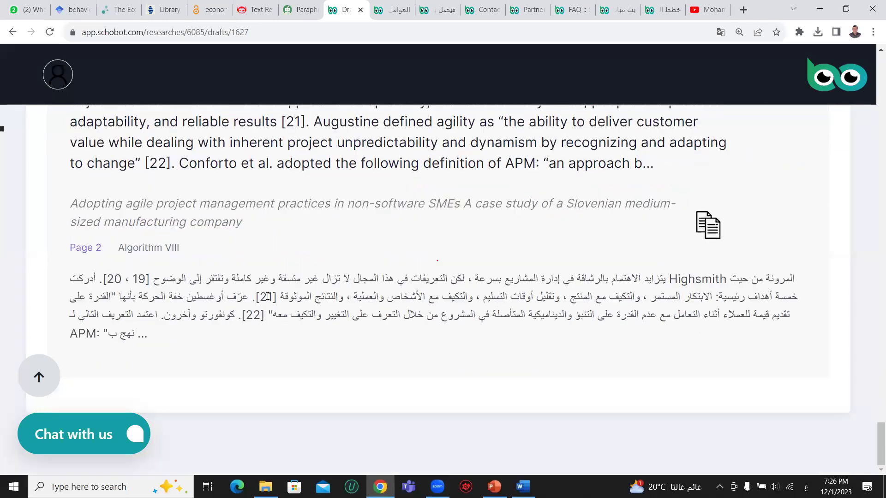
Step: Download the Draft 2 results as a Word document and open the downloaded file in Word
{"action": "scroll", "coordinate": [268, 296], "scroll_direction": "up", "scroll_amount": 20}
{"action": "scroll", "coordinate": [244, 270], "scroll_direction": "up", "scroll_amount": 20}
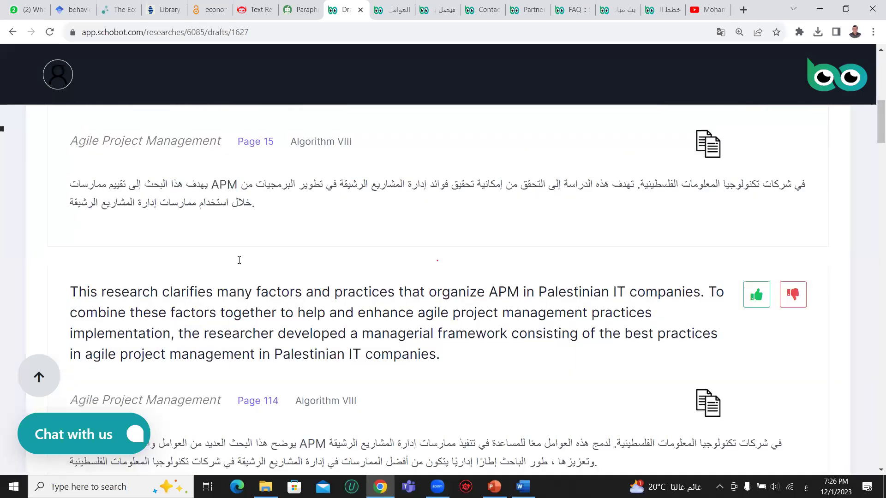
{"action": "scroll", "coordinate": [239, 260], "scroll_direction": "up", "scroll_amount": 15}
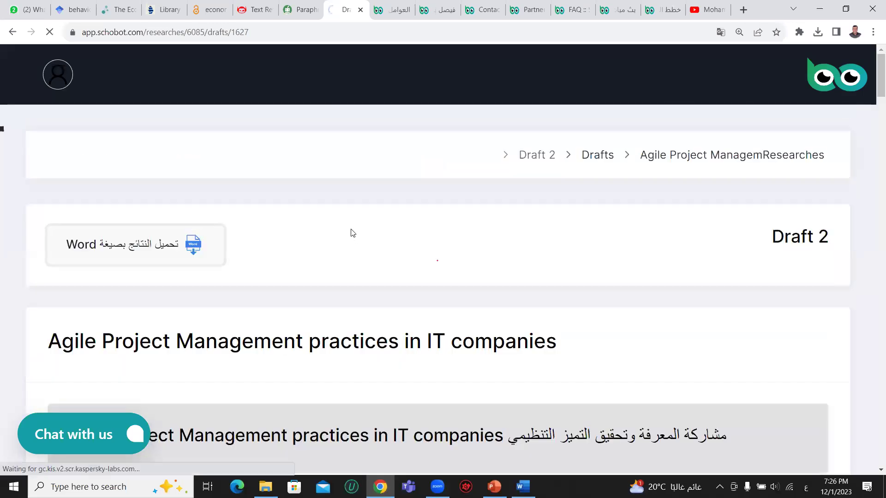
{"action": "left_click", "coordinate": [817, 34]}
{"action": "left_click", "coordinate": [725, 84]}
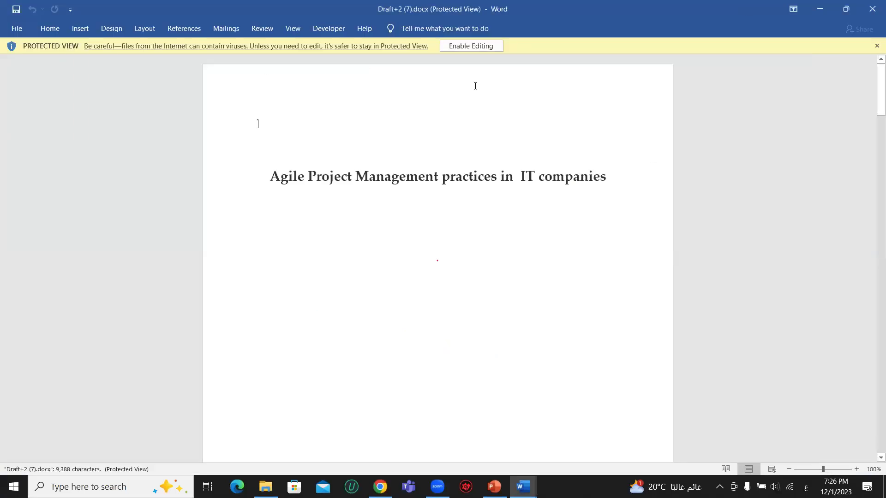
Step: Enlarge the document view to 140% and show the first topic heading on page 2
{"action": "scroll", "coordinate": [486, 344], "scroll_direction": "down", "scroll_amount": 5}
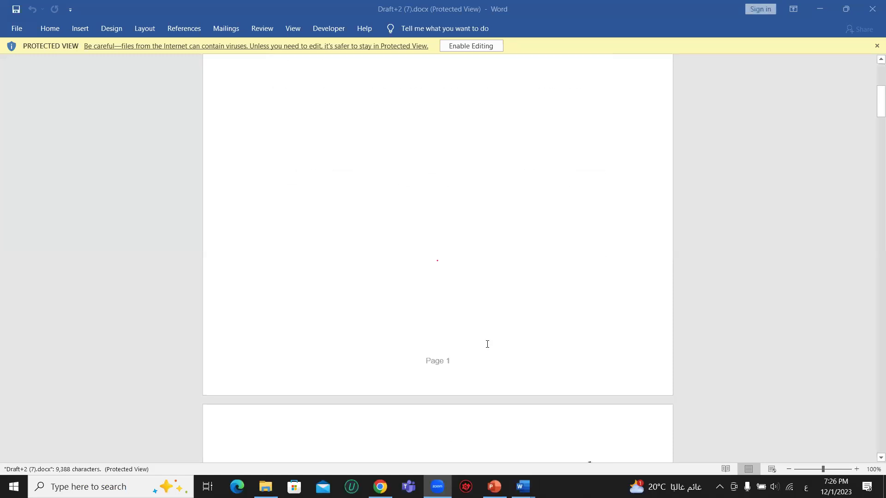
{"action": "scroll", "coordinate": [535, 343], "scroll_direction": "down", "scroll_amount": 1}
{"action": "left_click", "coordinate": [855, 470]}
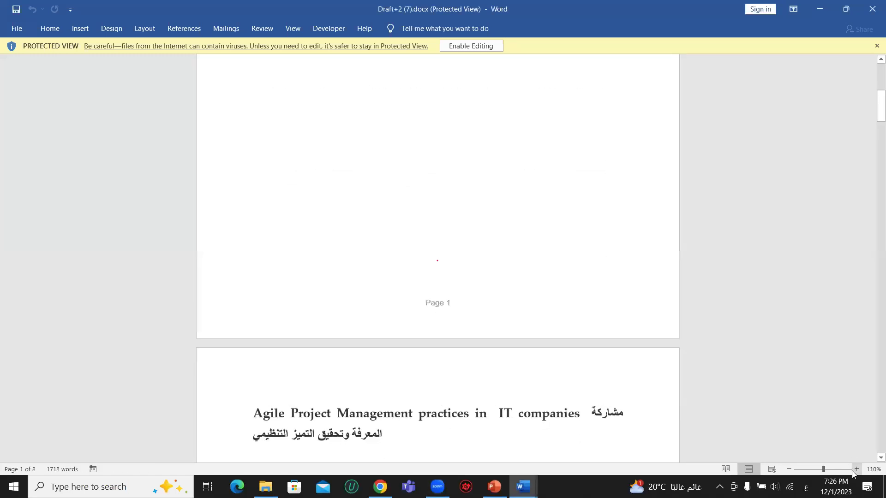
{"action": "left_click", "coordinate": [856, 470]}
{"action": "left_click", "coordinate": [856, 469]}
{"action": "left_click", "coordinate": [856, 469]}
{"action": "scroll", "coordinate": [222, 292], "scroll_direction": "down", "scroll_amount": 4}
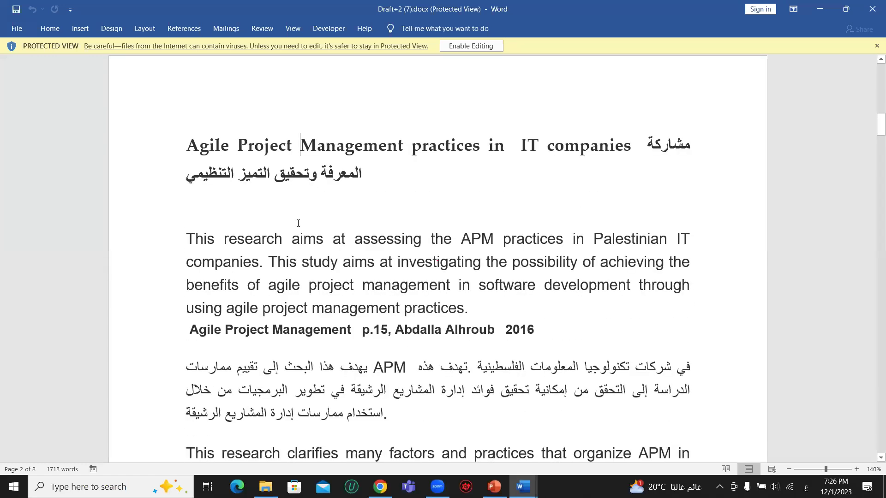
Step: Examine the page 15 excerpt in the document, including its English text, Arabic translation and source citation
{"action": "left_click_drag", "start_coordinate": [328, 285], "coordinate": [295, 239]}
{"action": "scroll", "coordinate": [304, 173], "scroll_direction": "down", "scroll_amount": 2}
{"action": "left_click", "coordinate": [304, 171]}
{"action": "left_click_drag", "start_coordinate": [339, 251], "coordinate": [345, 305]}
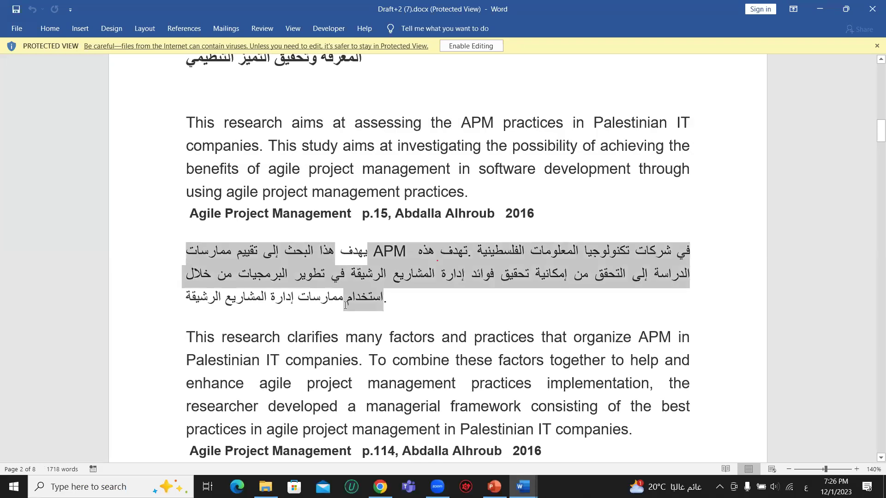
{"action": "left_click", "coordinate": [280, 214]}
{"action": "left_click_drag", "start_coordinate": [265, 213], "coordinate": [405, 224]}
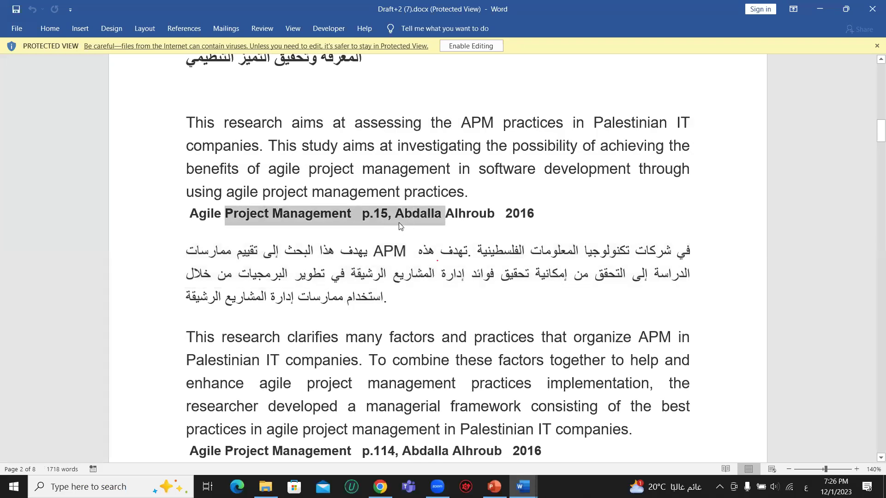
Step: Examine the 2016 agility definition excerpt under Definition of Agility, highlighting the passage that contains the proposed definition
{"action": "scroll", "coordinate": [398, 222], "scroll_direction": "down", "scroll_amount": 1}
{"action": "scroll", "coordinate": [398, 223], "scroll_direction": "down", "scroll_amount": 8}
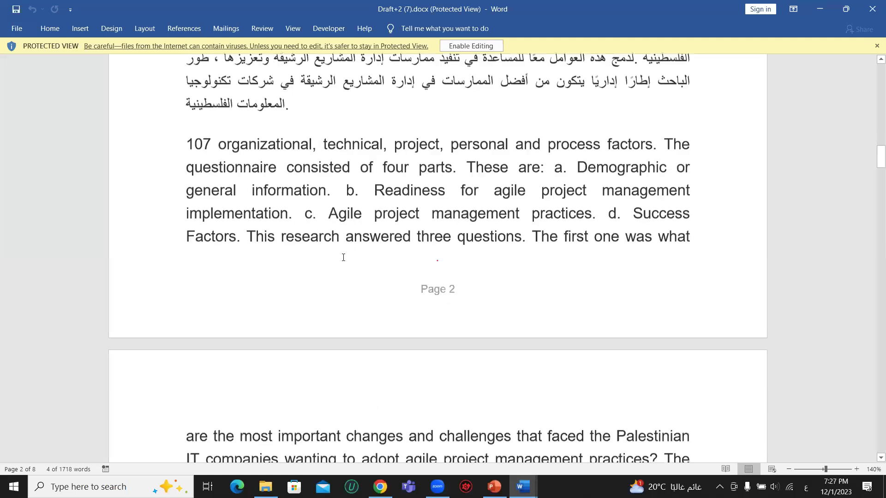
{"action": "scroll", "coordinate": [347, 291], "scroll_direction": "down", "scroll_amount": 10}
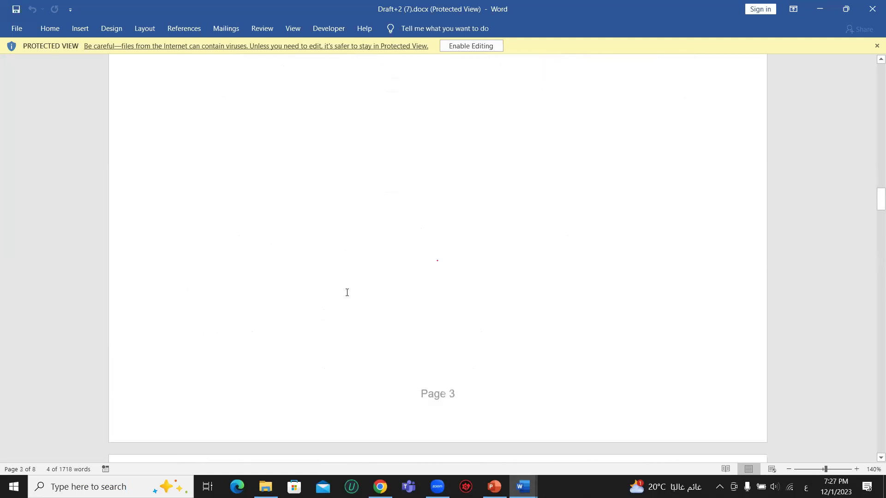
{"action": "scroll", "coordinate": [343, 291], "scroll_direction": "down", "scroll_amount": 10}
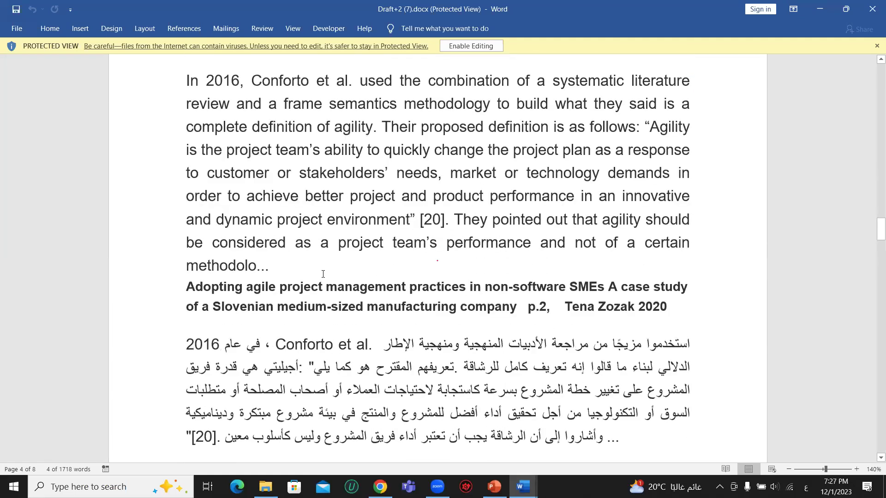
{"action": "scroll", "coordinate": [333, 150], "scroll_direction": "up", "scroll_amount": 1}
{"action": "left_click_drag", "start_coordinate": [329, 143], "coordinate": [396, 211]}
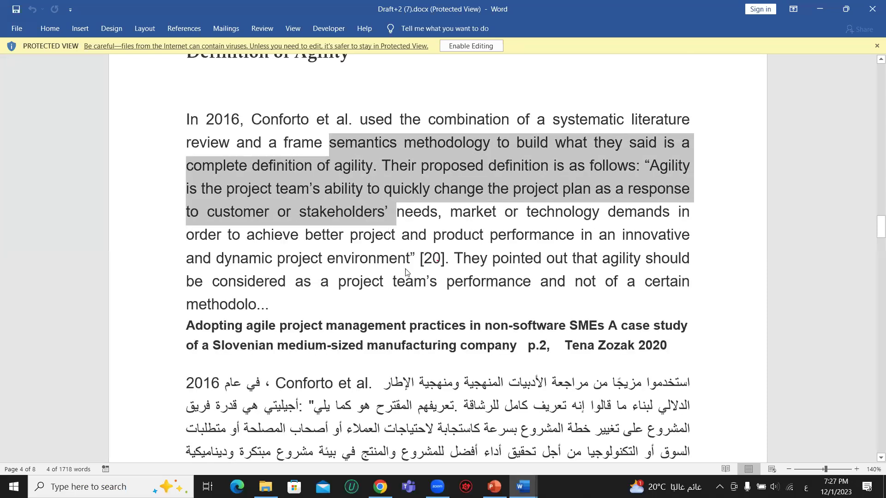
{"action": "left_click_drag", "start_coordinate": [406, 272], "coordinate": [384, 263]}
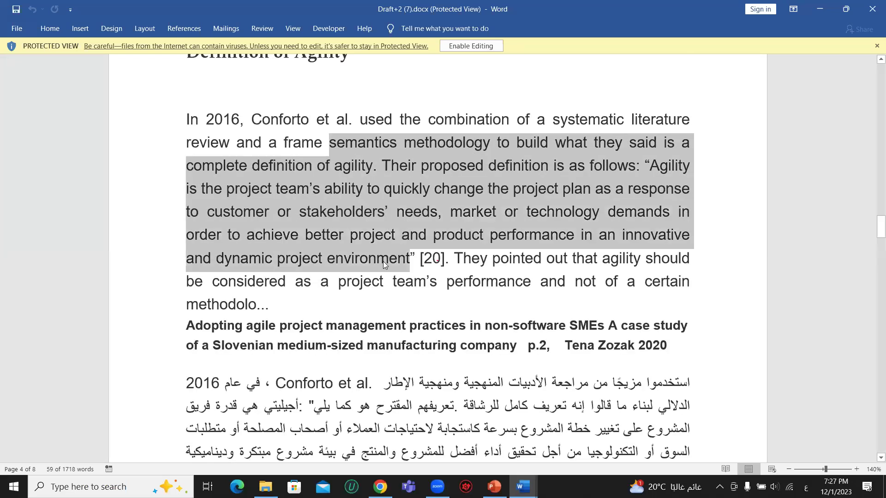
Step: Examine the bold source citation and the Arabic translation below the 2016 agility definition, highlighting each in turn
{"action": "scroll", "coordinate": [383, 261], "scroll_direction": "down", "scroll_amount": 2}
{"action": "left_click_drag", "start_coordinate": [326, 248], "coordinate": [532, 274]}
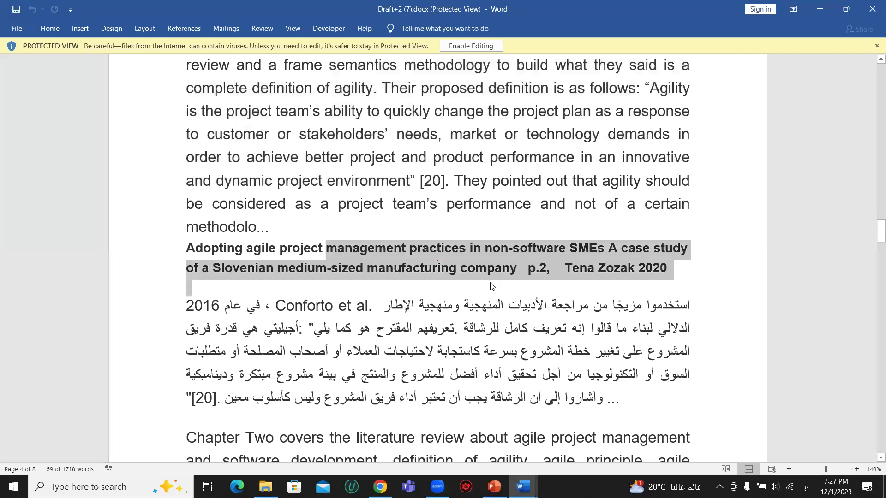
{"action": "left_click", "coordinate": [532, 274]}
{"action": "scroll", "coordinate": [507, 277], "scroll_direction": "down", "scroll_amount": 2}
{"action": "left_click_drag", "start_coordinate": [414, 227], "coordinate": [459, 302]}
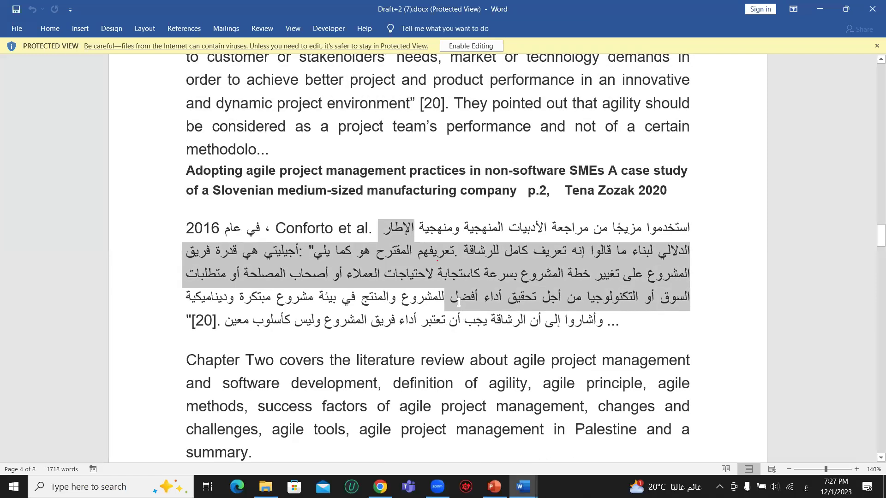
{"action": "left_click", "coordinate": [458, 307]}
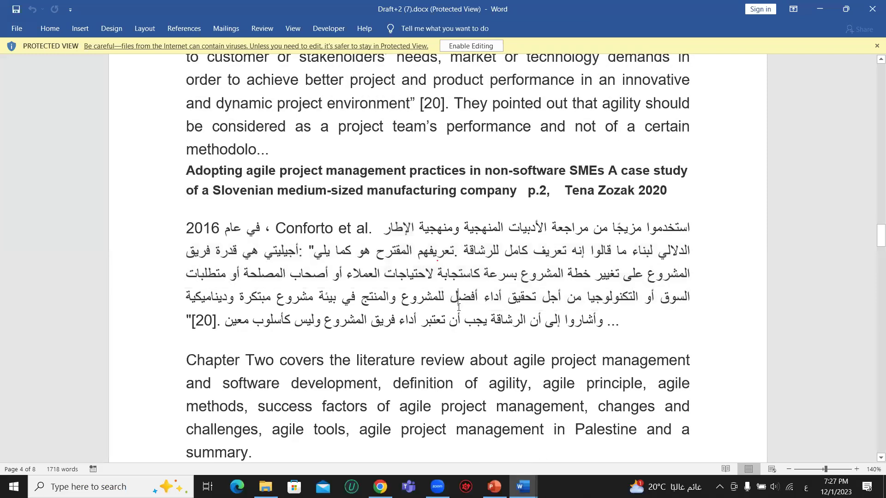
Step: Copy the 2016 agility definition's source citation together with its full Arabic translation
{"action": "left_click_drag", "start_coordinate": [630, 324], "coordinate": [212, 175]}
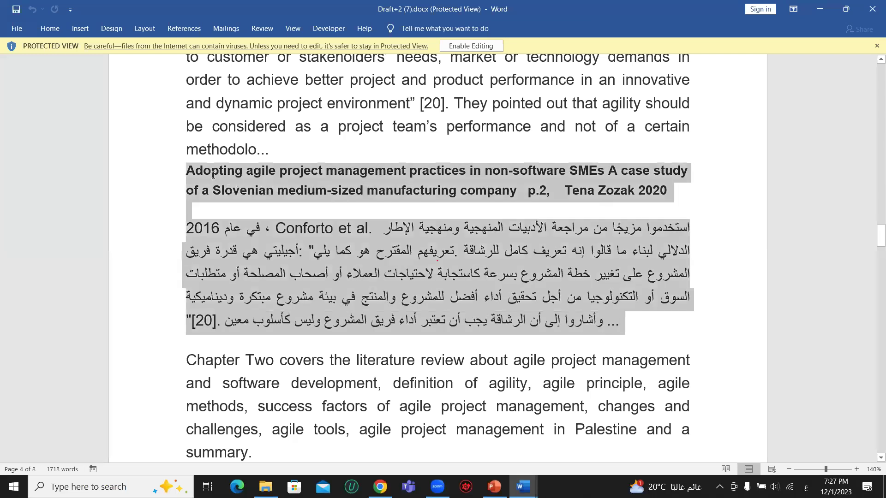
{"action": "right_click", "coordinate": [221, 184]}
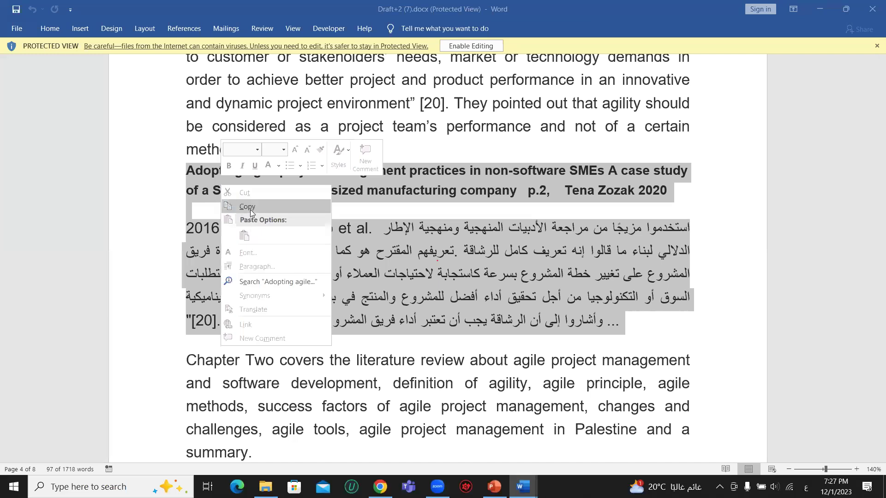
{"action": "left_click", "coordinate": [240, 210]}
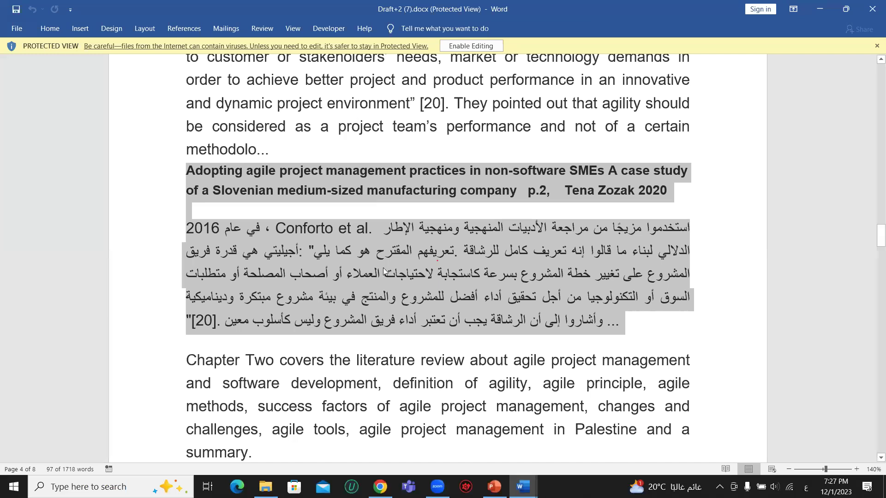
Step: Review the Resources list on page 8 at the end of the document and enable editing of the file
{"action": "scroll", "coordinate": [395, 249], "scroll_direction": "down", "scroll_amount": 11}
{"action": "left_click_drag", "start_coordinate": [873, 289], "coordinate": [803, 431]}
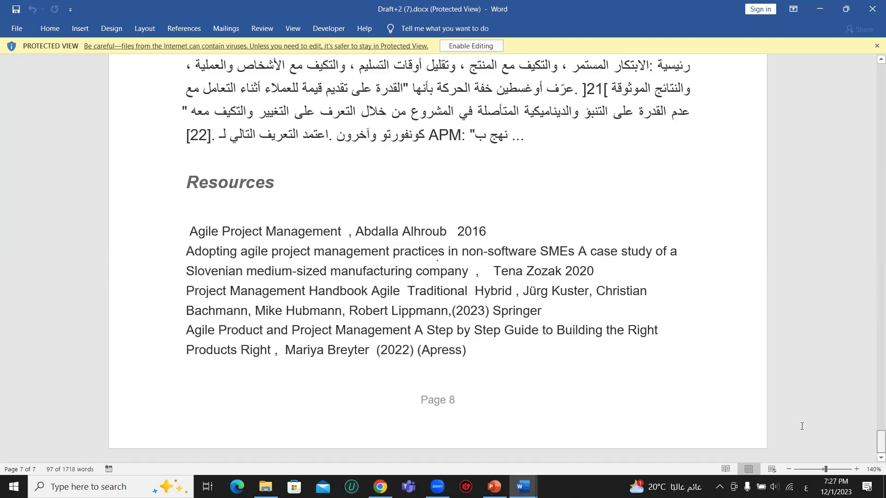
{"action": "left_click_drag", "start_coordinate": [267, 232], "coordinate": [305, 361]}
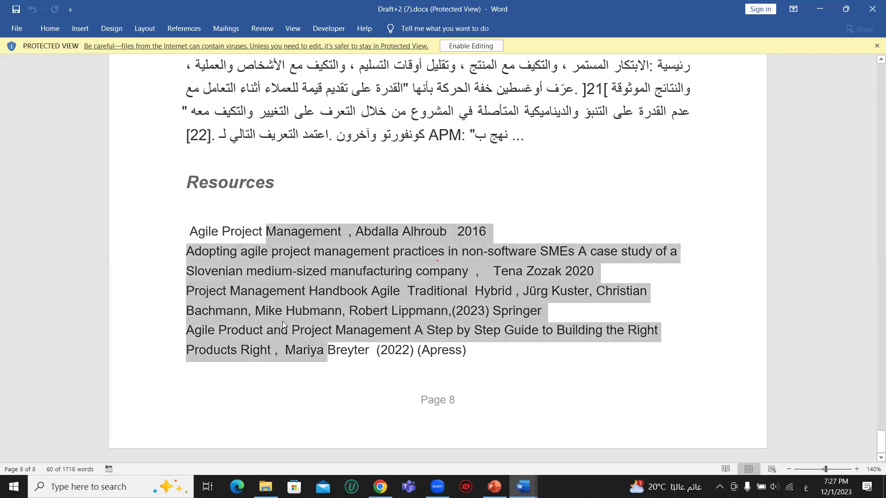
{"action": "left_click", "coordinate": [282, 320]}
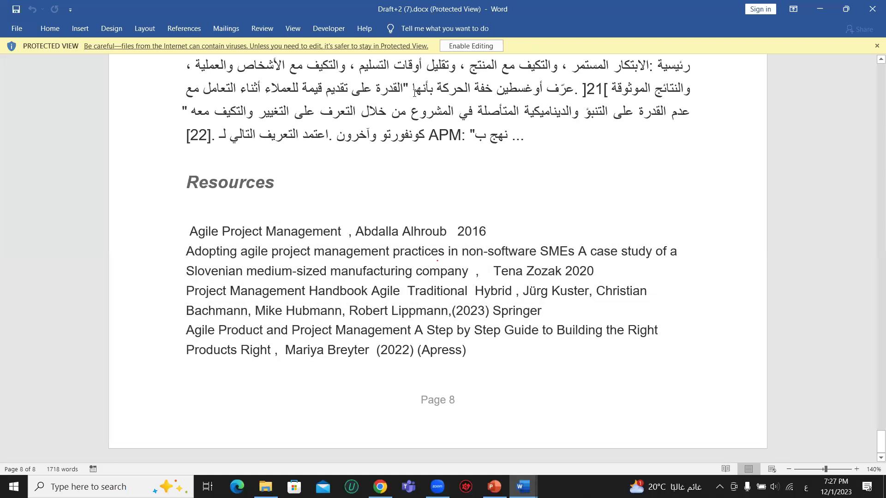
{"action": "left_click", "coordinate": [454, 47]}
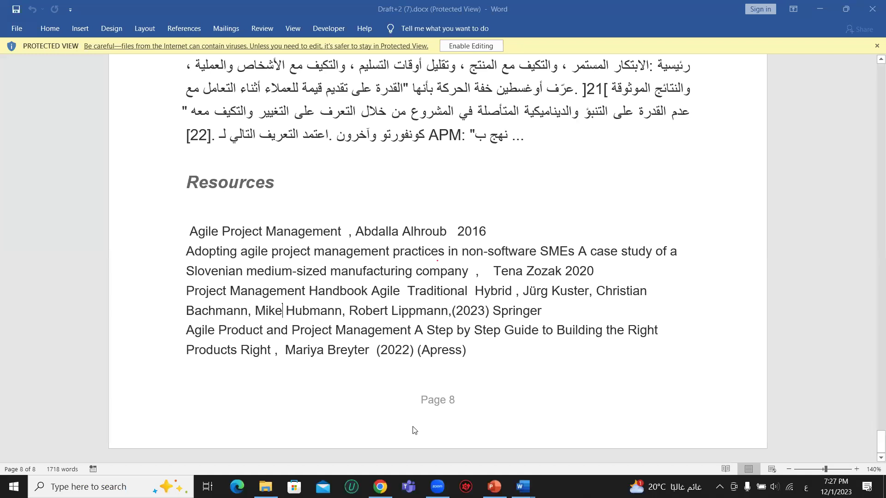
Step: Switch to Schobot's Draft 2 in Chrome and copy the English page 15 excerpt about assessing APM practices in Palestinian IT companies
{"action": "key", "text": "alt+Tab"}
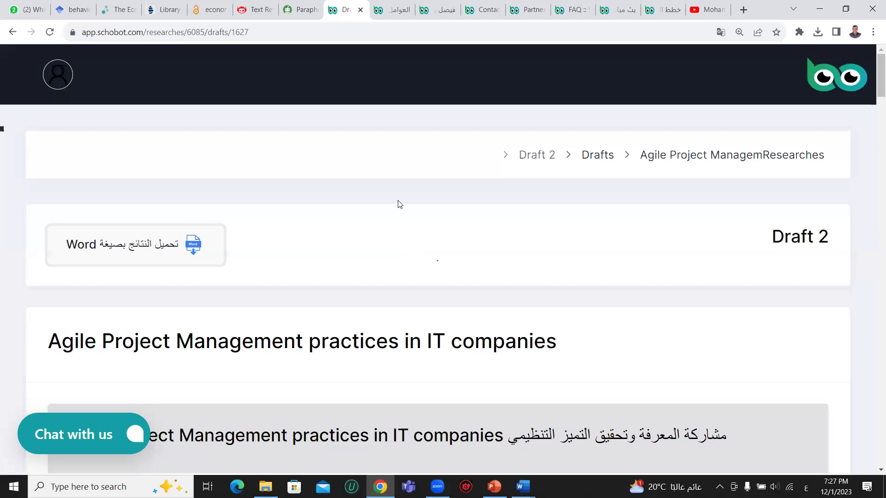
{"action": "scroll", "coordinate": [340, 261], "scroll_direction": "down", "scroll_amount": 5}
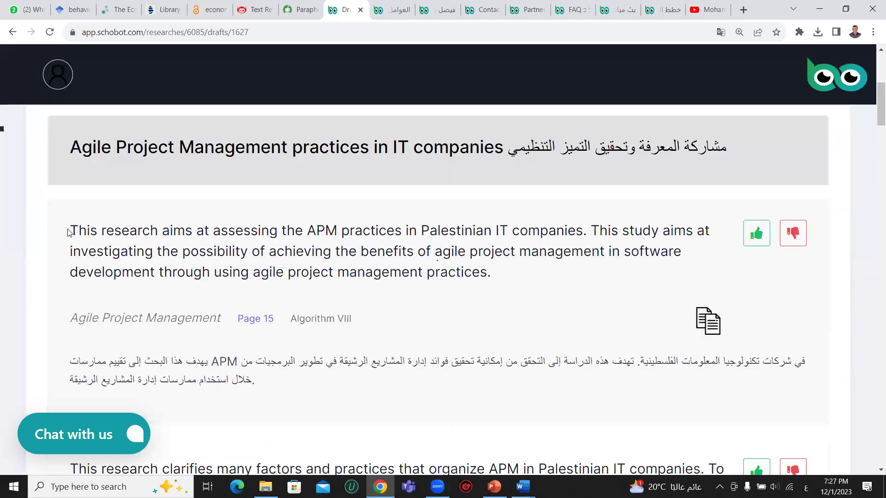
{"action": "left_click_drag", "start_coordinate": [76, 229], "coordinate": [498, 270]}
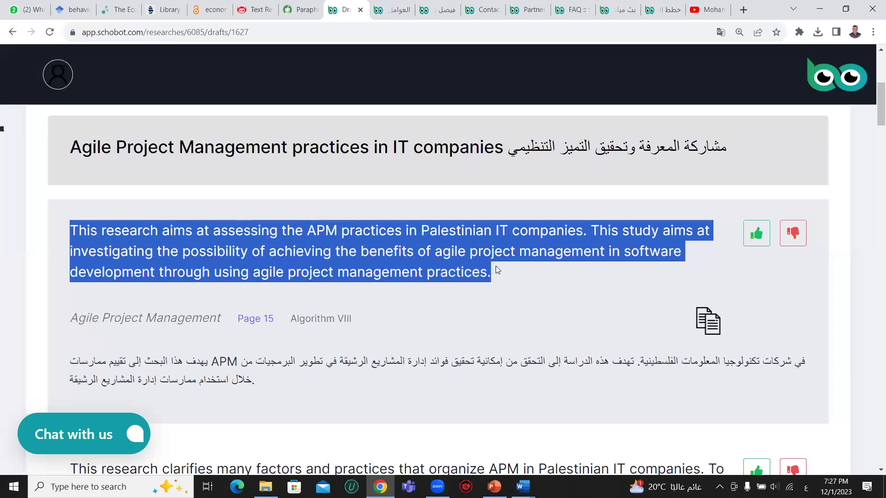
{"action": "right_click", "coordinate": [475, 258]}
{"action": "left_click", "coordinate": [489, 265]}
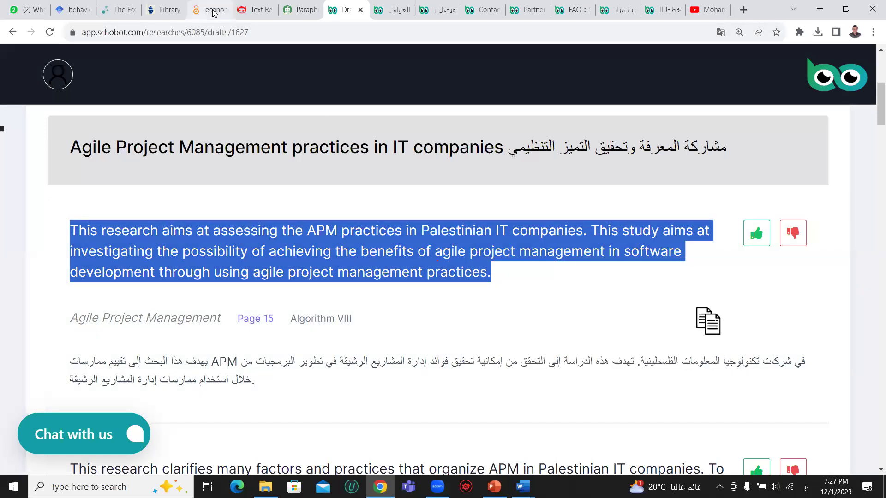
Step: Paste the copied excerpt into QuillBot's Paraphraser and paraphrase it in Standard mode
{"action": "left_click", "coordinate": [303, 6]}
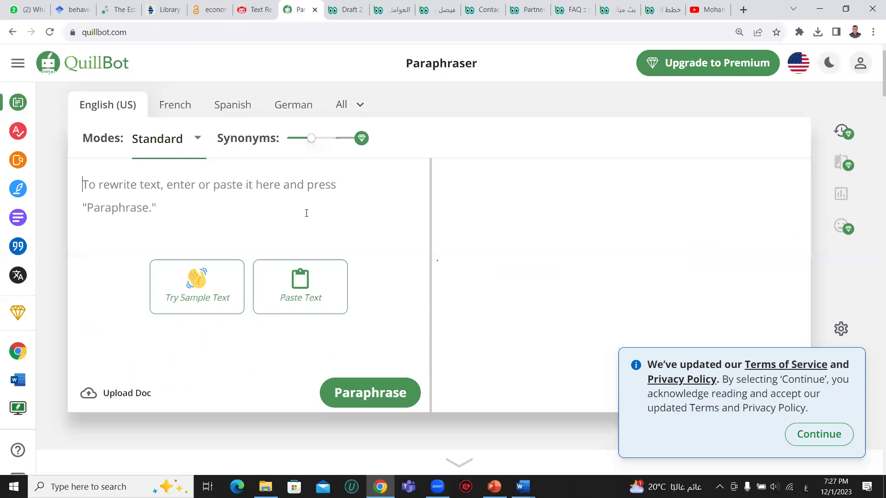
{"action": "right_click", "coordinate": [290, 249]}
{"action": "left_click", "coordinate": [295, 266]}
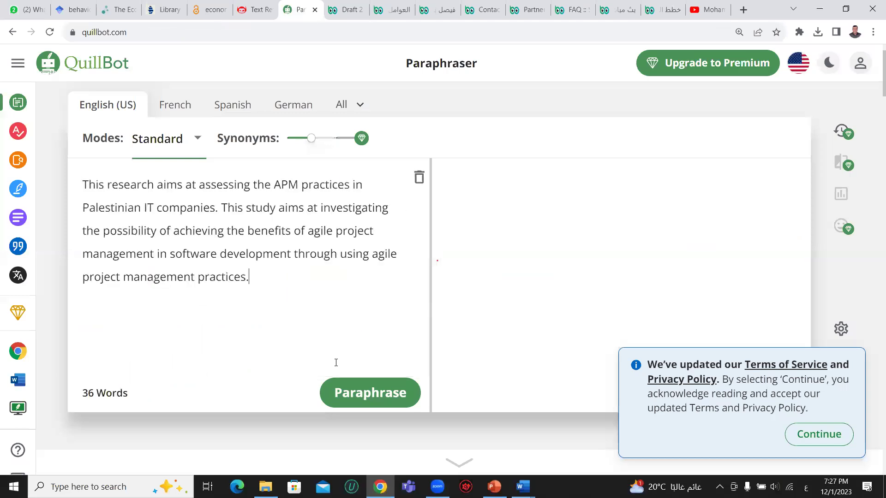
{"action": "left_click", "coordinate": [351, 394]}
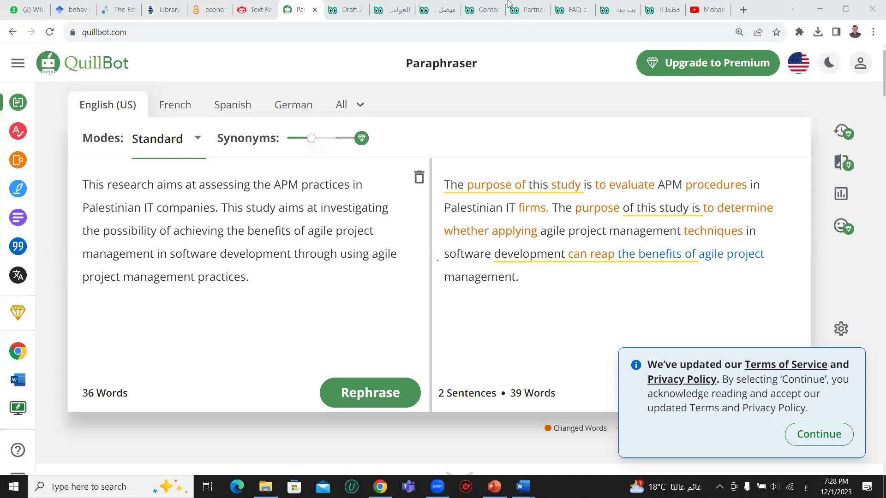
Step: Look through the open Arabic resource pages and the Draft 2 excerpts for another paragraph to reword
{"action": "left_click", "coordinate": [389, 9]}
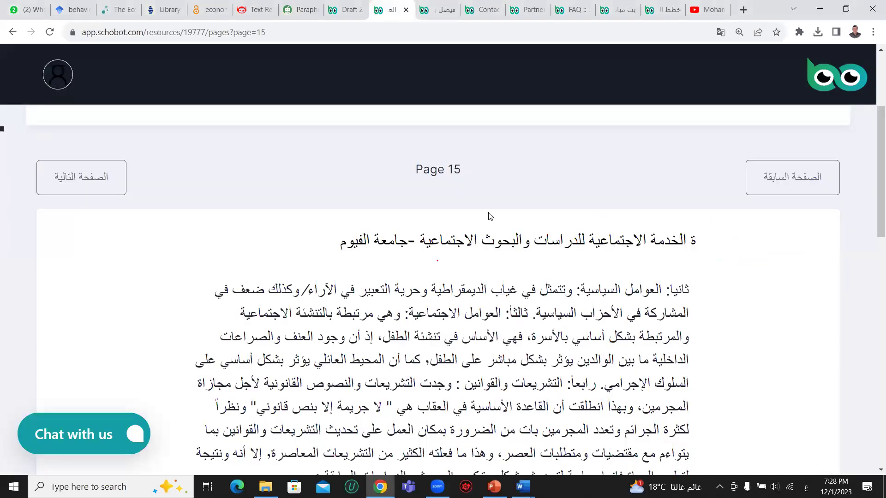
{"action": "scroll", "coordinate": [484, 282], "scroll_direction": "down", "scroll_amount": 3}
{"action": "key", "text": "ctrl+Tab"}
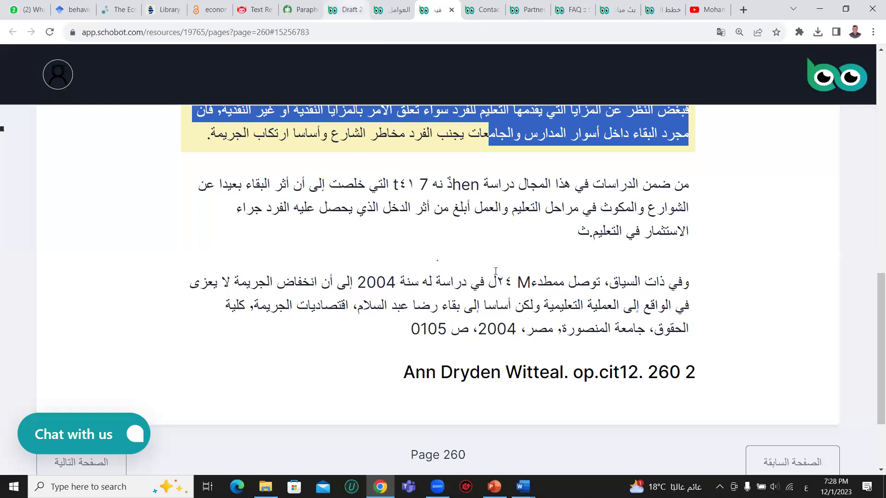
{"action": "left_click", "coordinate": [349, 6]}
{"action": "scroll", "coordinate": [496, 273], "scroll_direction": "down", "scroll_amount": 4}
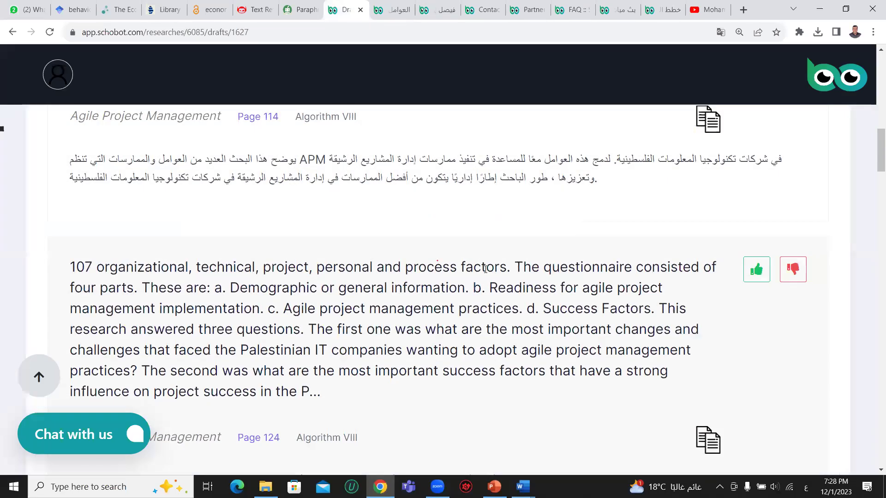
{"action": "scroll", "coordinate": [485, 269], "scroll_direction": "up", "scroll_amount": 1}
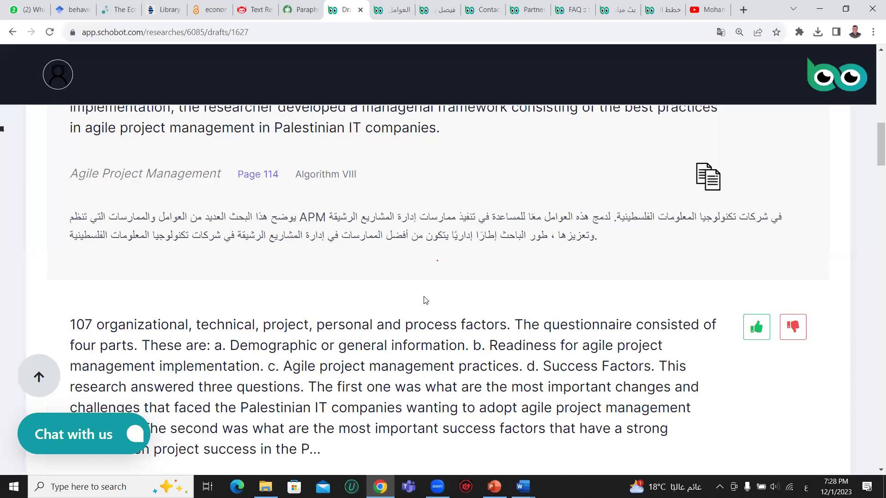
{"action": "scroll", "coordinate": [425, 301], "scroll_direction": "up", "scroll_amount": 3}
{"action": "scroll", "coordinate": [426, 301], "scroll_direction": "down", "scroll_amount": 2}
{"action": "scroll", "coordinate": [424, 296], "scroll_direction": "up", "scroll_amount": 3}
{"action": "triple_click", "coordinate": [323, 110]}
{"action": "scroll", "coordinate": [323, 111], "scroll_direction": "up", "scroll_amount": 6}
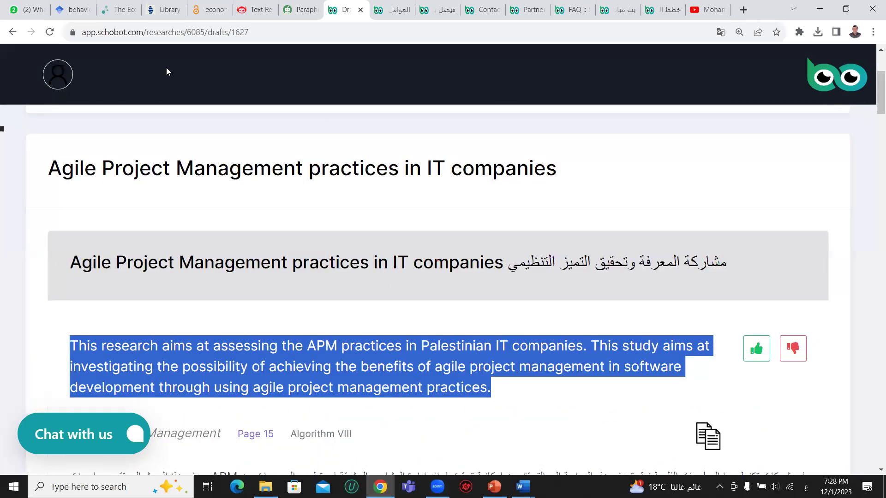
Step: Return to the research's paragraph results and copy most of the Arabic page 2 paragraph from "مشاركة المعرفة والعمل لإداري"
{"action": "left_click", "coordinate": [13, 34]}
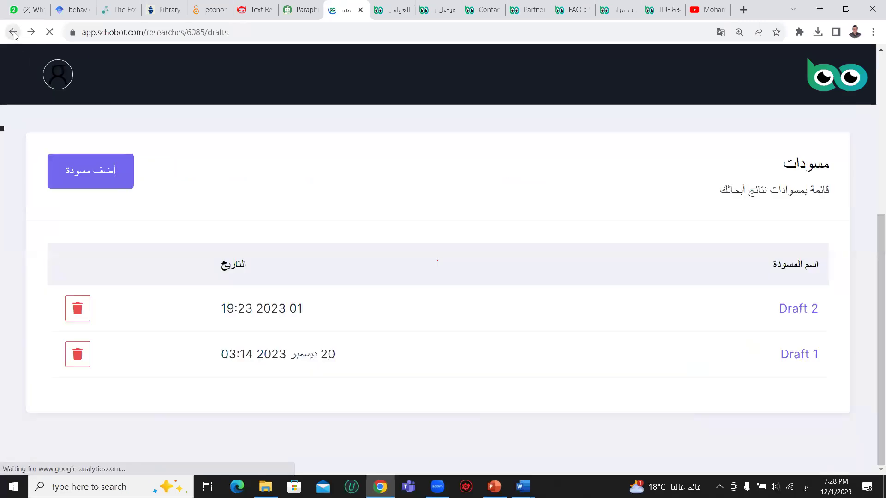
{"action": "left_click", "coordinate": [13, 34]}
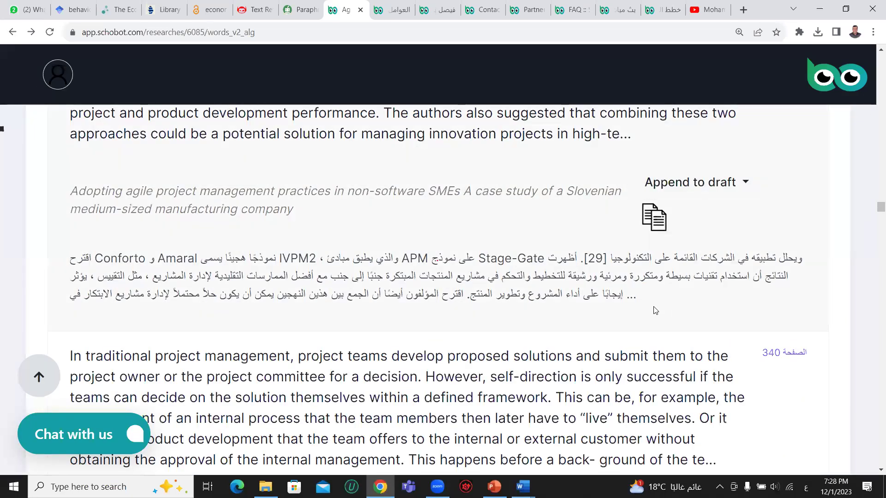
{"action": "left_click_drag", "start_coordinate": [873, 216], "coordinate": [873, 279]}
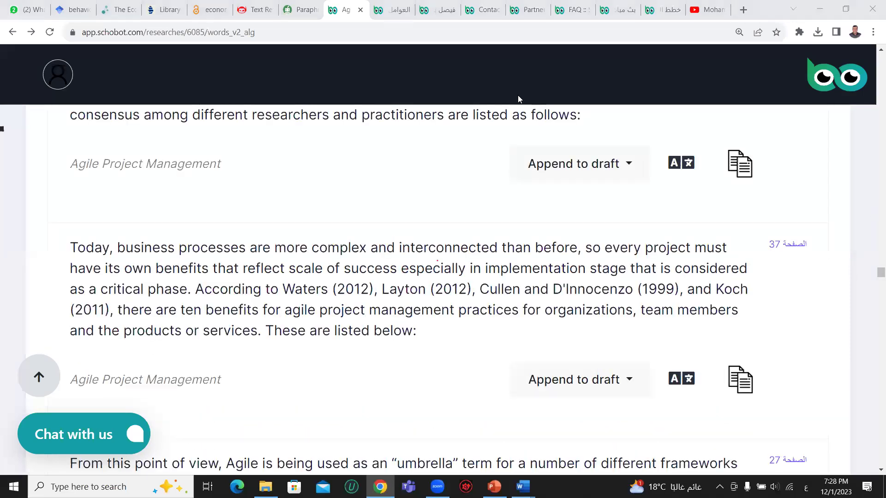
{"action": "left_click_drag", "start_coordinate": [875, 271], "coordinate": [874, 340]}
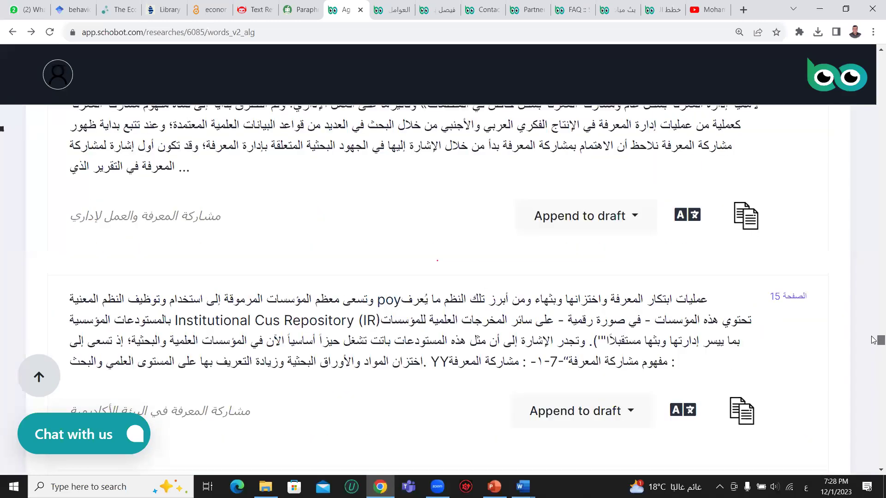
{"action": "scroll", "coordinate": [556, 347], "scroll_direction": "up", "scroll_amount": 3}
{"action": "left_click_drag", "start_coordinate": [733, 261], "coordinate": [118, 362]}
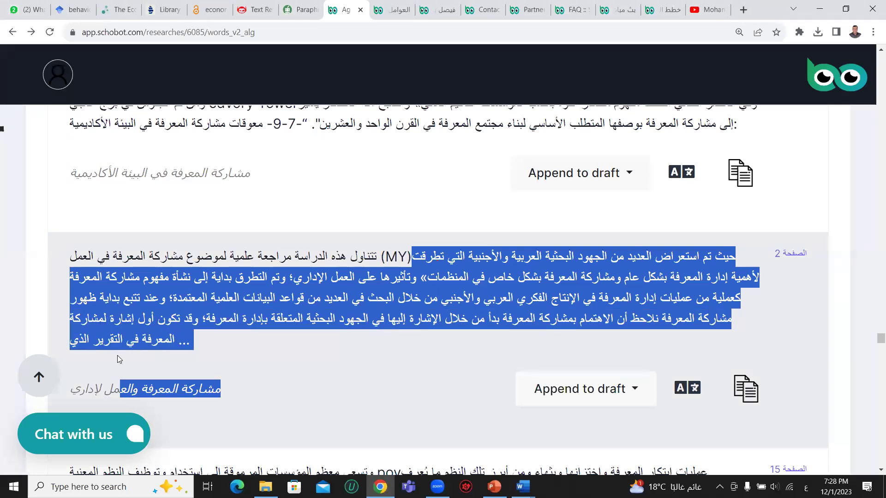
{"action": "right_click", "coordinate": [361, 287]}
{"action": "key", "text": "Escape"}
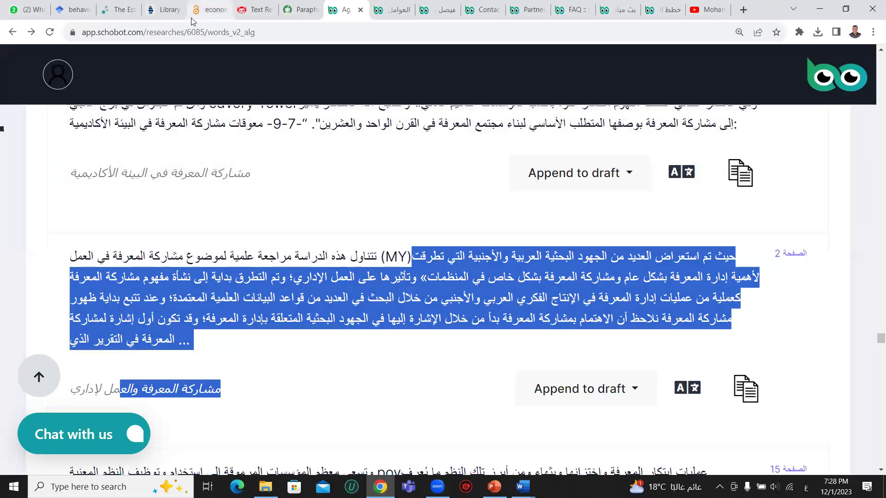
Step: Paste the Arabic paragraph into the Smodin Rewriter input and delete the stray source title "مشاركة المعرفة والع" at its end
{"action": "left_click", "coordinate": [255, 10]}
{"action": "right_click", "coordinate": [316, 197]}
{"action": "left_click", "coordinate": [347, 276]}
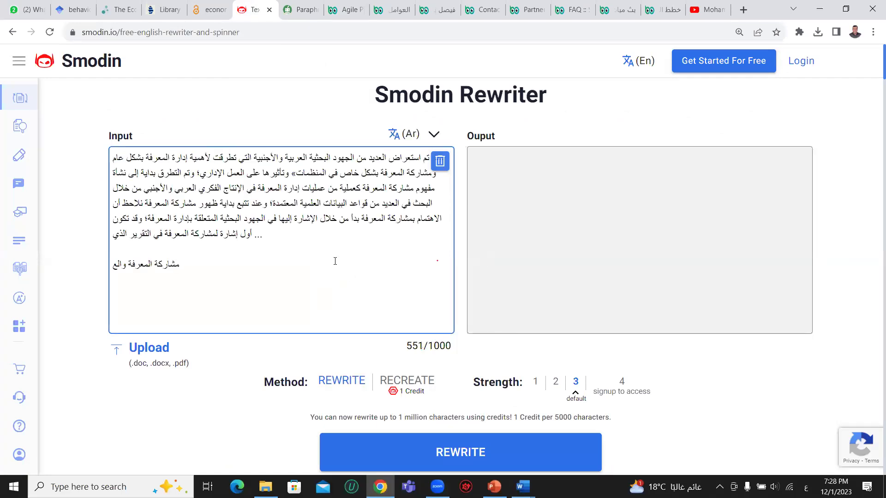
{"action": "key", "text": "ctrl+shift+Left"}
{"action": "key", "text": "ctrl+shift+Left"}
{"action": "key", "text": "ctrl+shift+Left"}
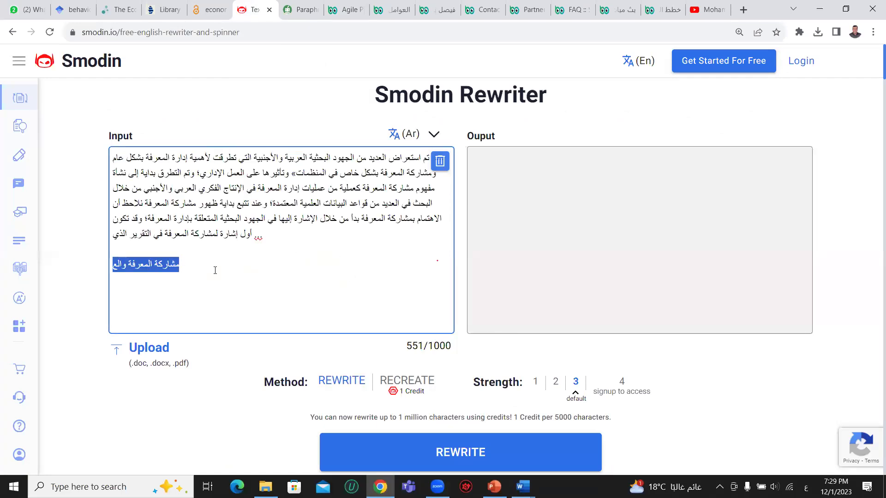
{"action": "key", "text": "BackSpace"}
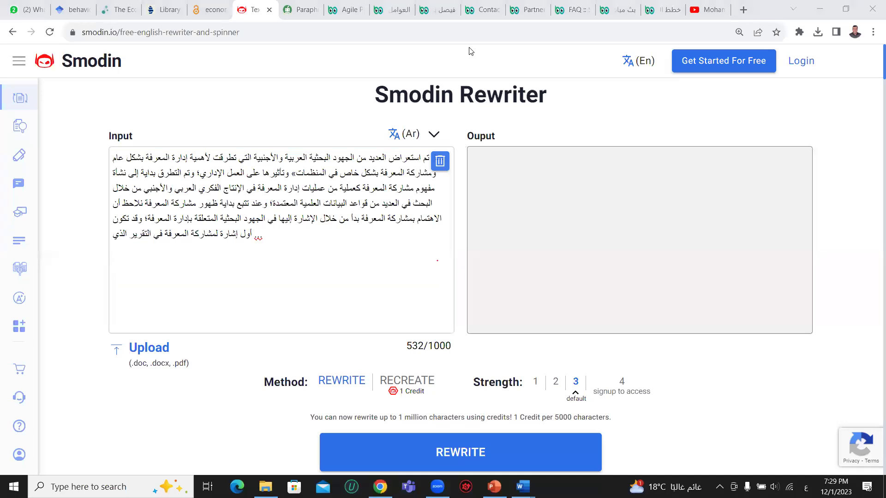
Step: Rewrite the Arabic paragraph with the Rewrite method at strength 3, completing the image check by selecting all images with stairs
{"action": "scroll", "coordinate": [252, 185], "scroll_direction": "down", "scroll_amount": 3}
{"action": "left_click", "coordinate": [428, 313]}
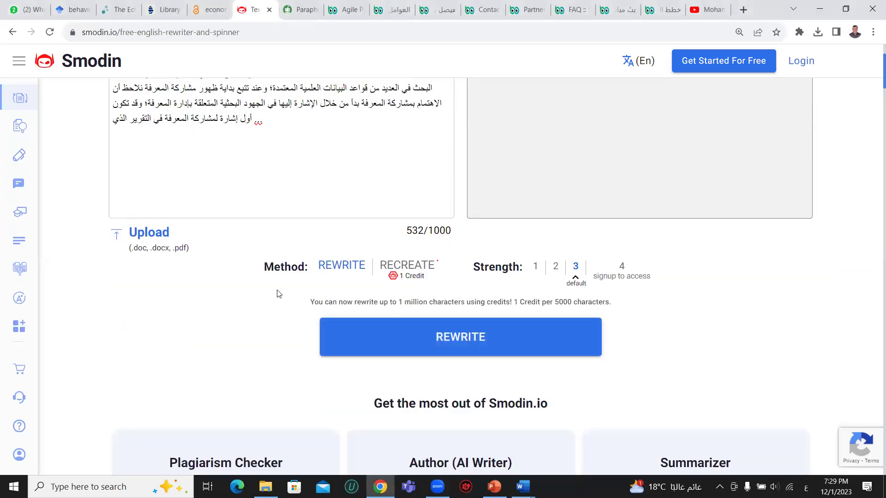
{"action": "scroll", "coordinate": [278, 290], "scroll_direction": "up", "scroll_amount": 3}
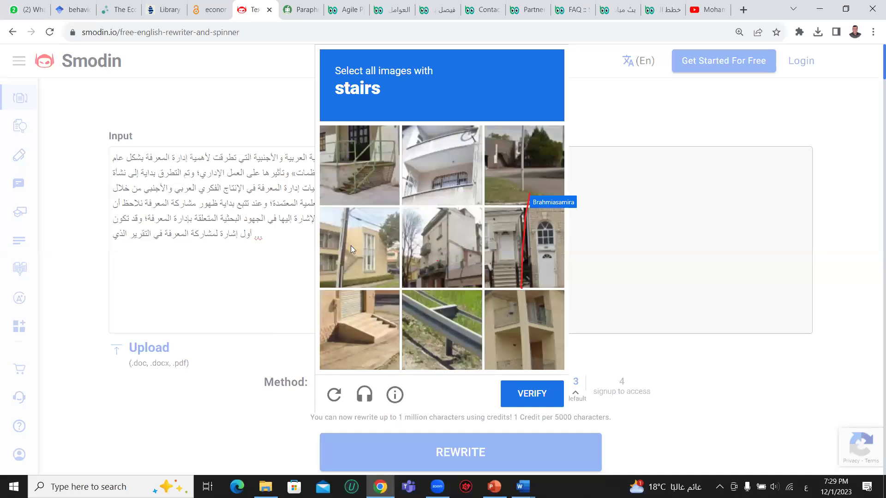
{"action": "left_click", "coordinate": [360, 172]}
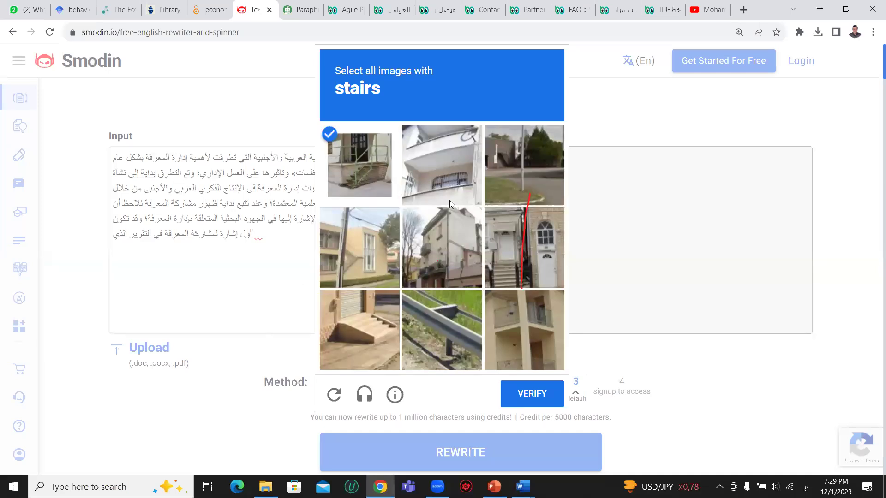
{"action": "left_click", "coordinate": [505, 248]}
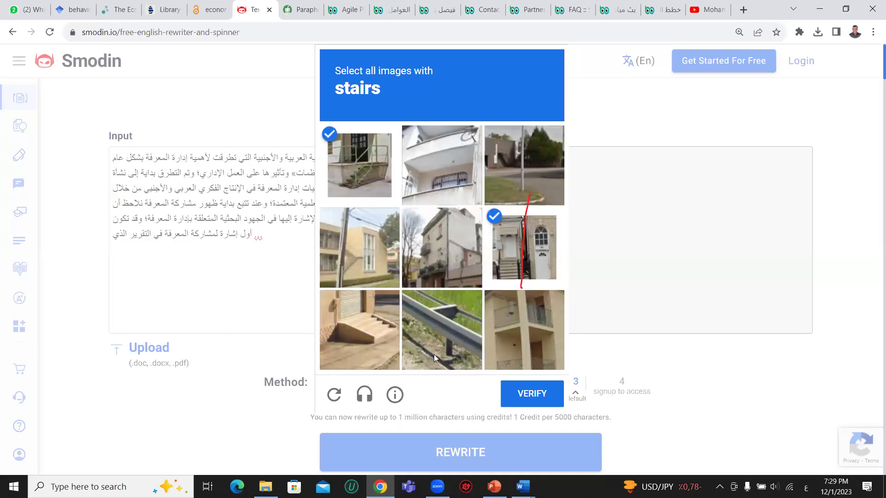
{"action": "left_click", "coordinate": [359, 353]}
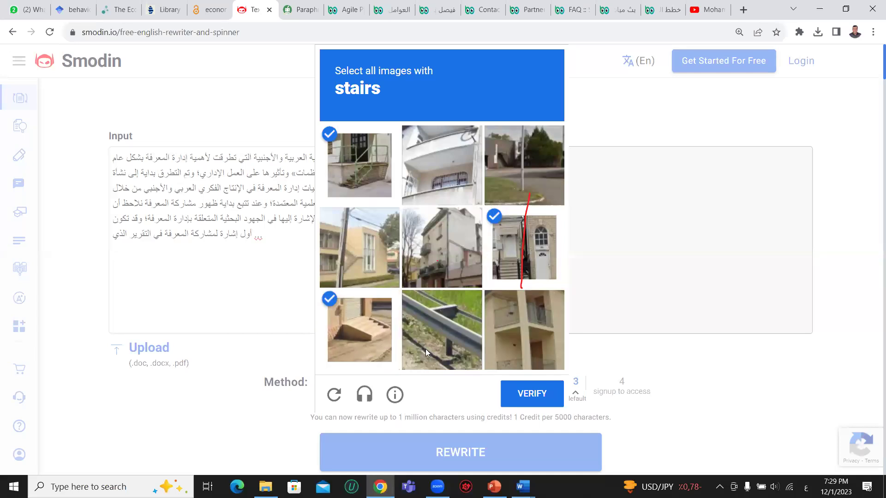
{"action": "left_click", "coordinate": [525, 393]}
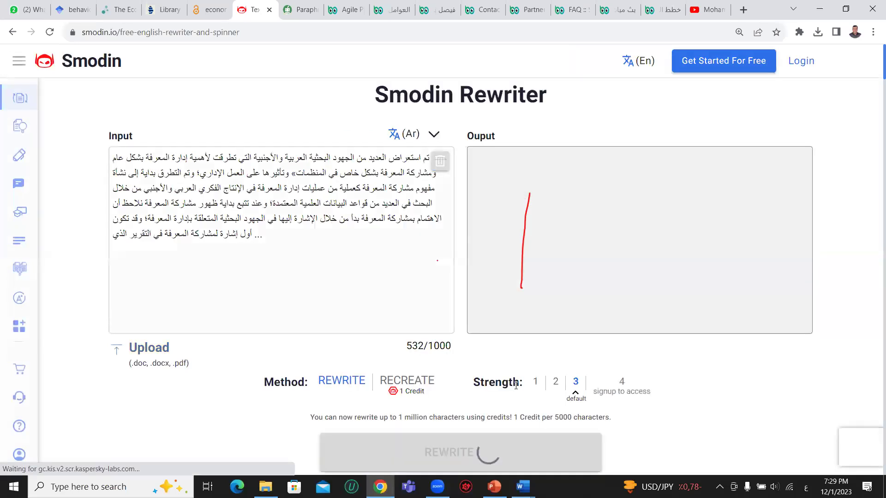
{"action": "scroll", "coordinate": [289, 146], "scroll_direction": "down", "scroll_amount": 1}
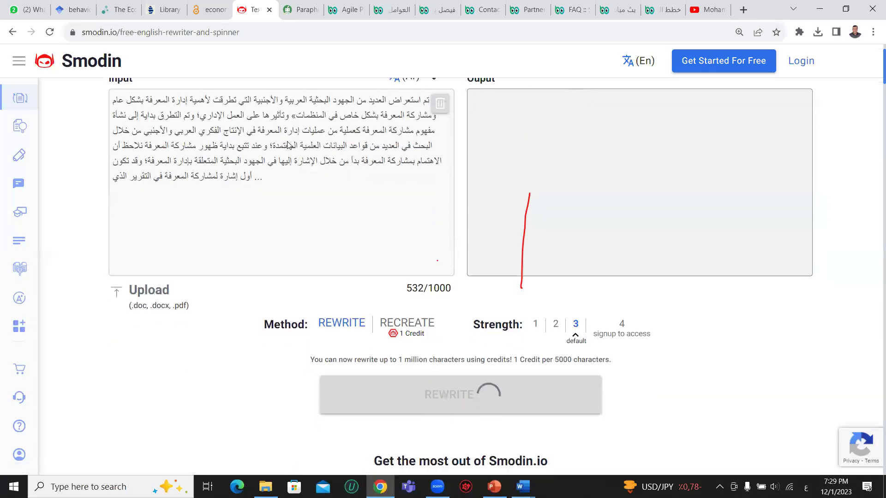
{"action": "scroll", "coordinate": [289, 146], "scroll_direction": "up", "scroll_amount": 1}
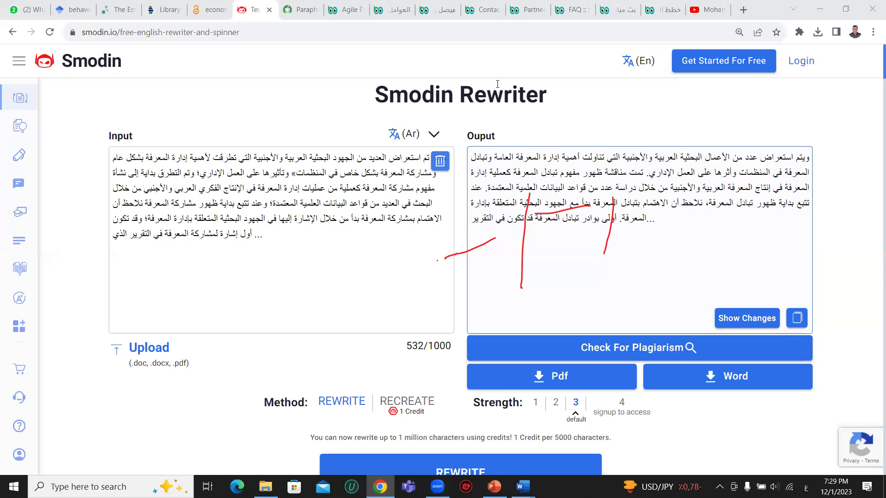
{"action": "left_click", "coordinate": [239, 124]}
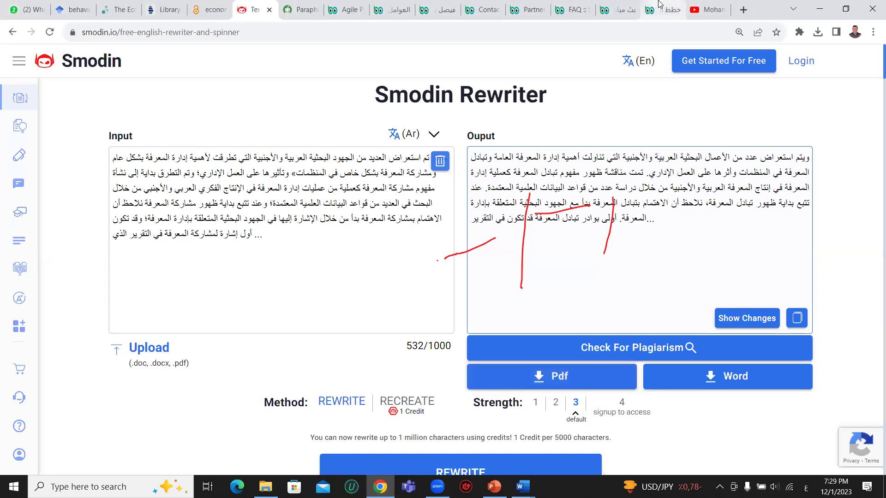
Step: Go to Schobot's plans page and examine the Student plan's price and allowances beside the Researcher and Trial plans
{"action": "left_click", "coordinate": [575, 4]}
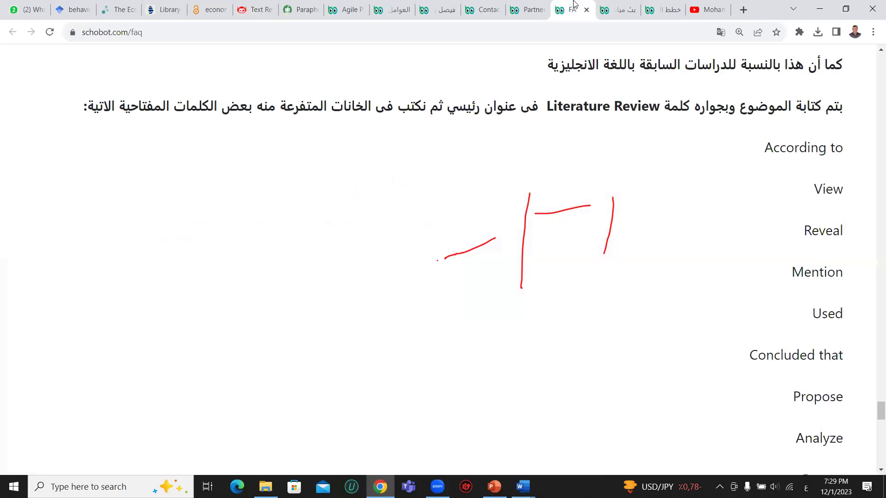
{"action": "left_click", "coordinate": [617, 5]}
{"action": "left_click", "coordinate": [658, 4]}
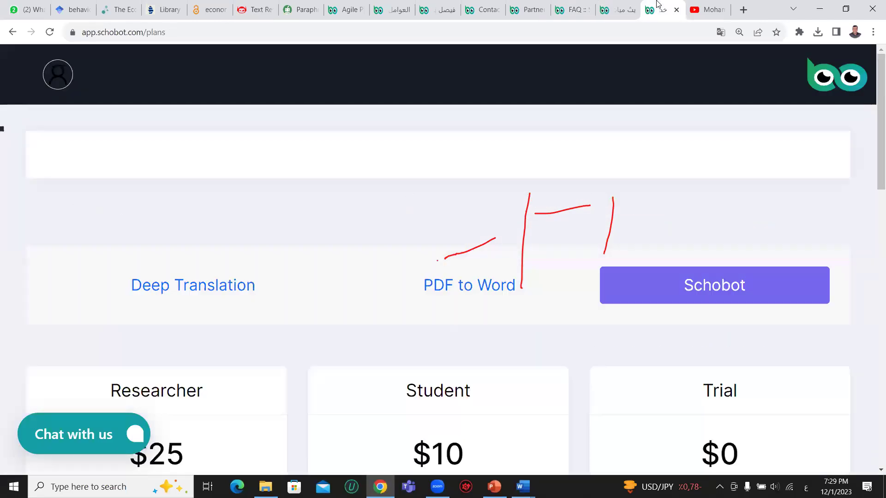
{"action": "scroll", "coordinate": [416, 284], "scroll_direction": "down", "scroll_amount": 4}
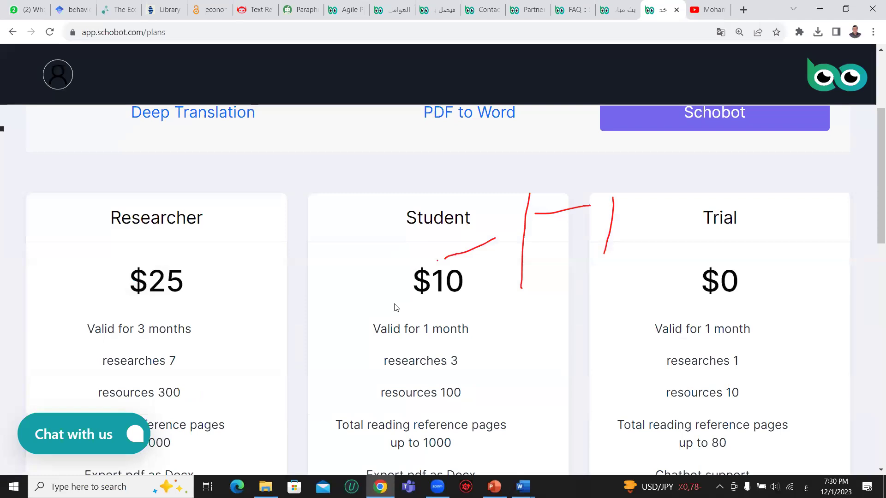
{"action": "scroll", "coordinate": [415, 286], "scroll_direction": "down", "scroll_amount": 1}
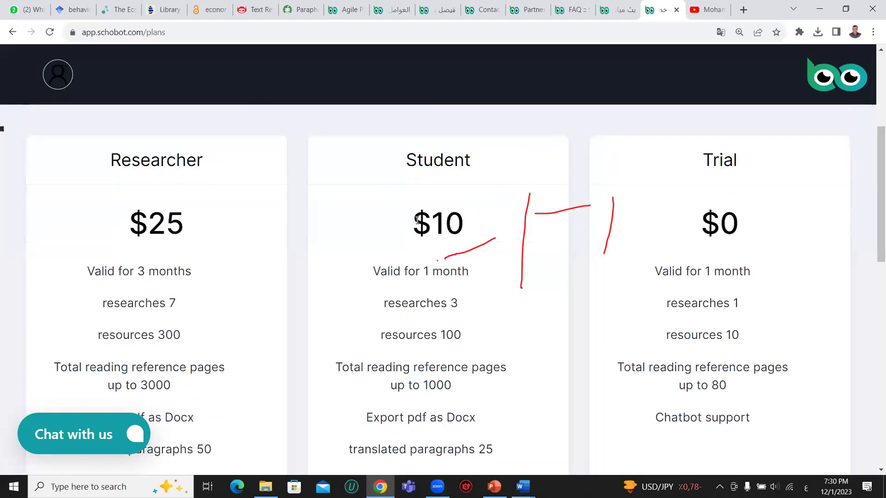
{"action": "left_click_drag", "start_coordinate": [427, 223], "coordinate": [466, 232]}
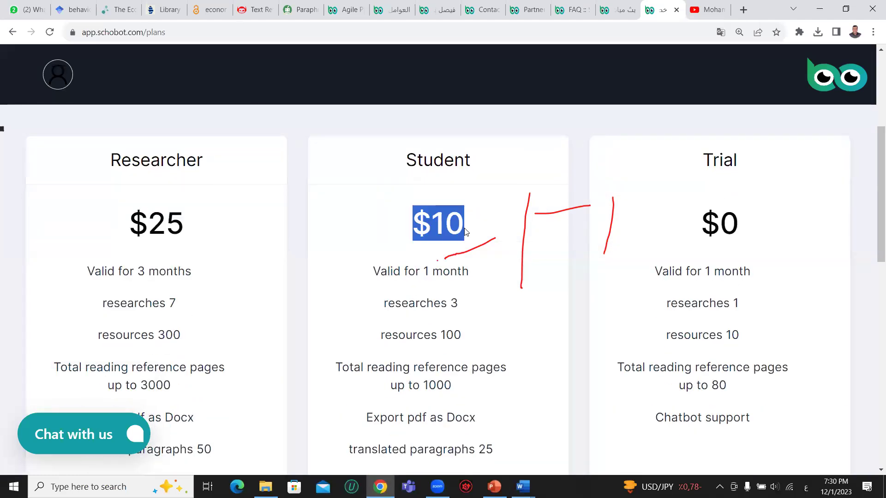
{"action": "scroll", "coordinate": [465, 232], "scroll_direction": "down", "scroll_amount": 1}
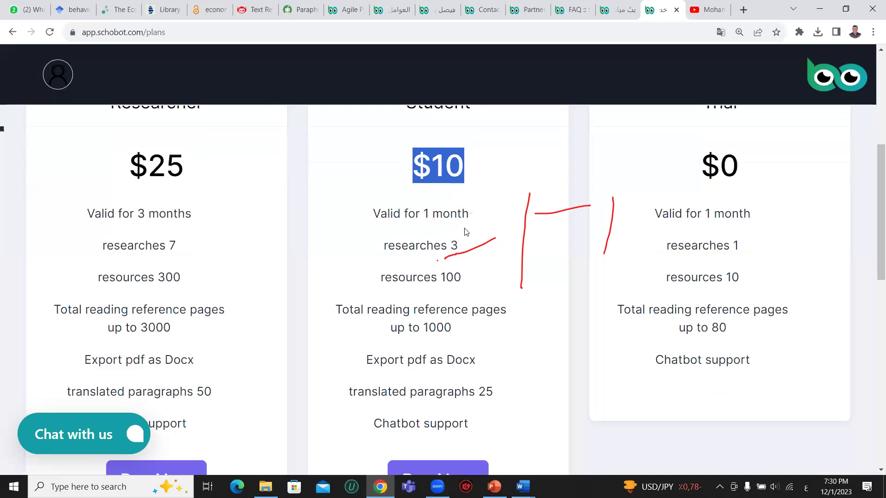
{"action": "left_click", "coordinate": [435, 168]}
{"action": "left_click_drag", "start_coordinate": [429, 166], "coordinate": [416, 168]}
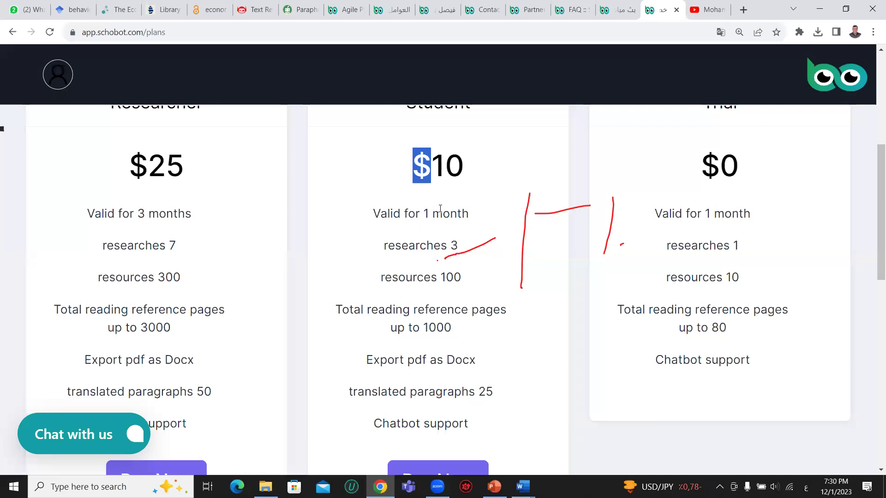
{"action": "left_click", "coordinate": [436, 177]}
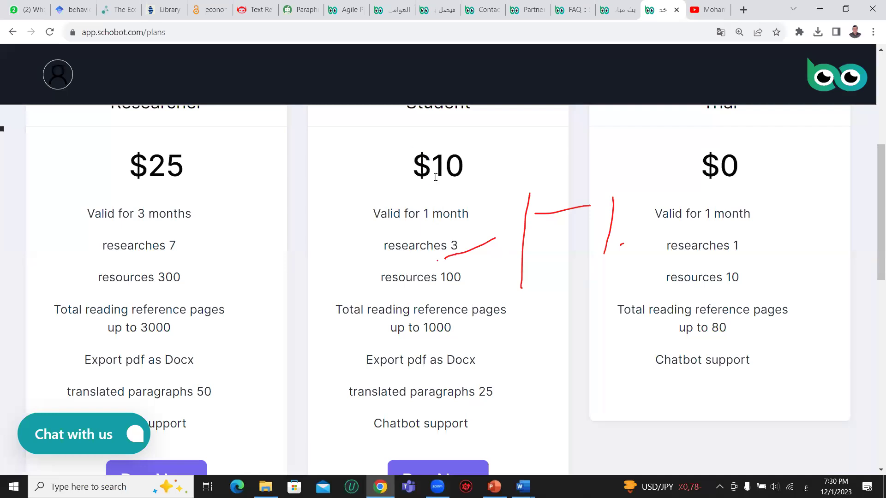
{"action": "left_click_drag", "start_coordinate": [433, 177], "coordinate": [416, 179]}
{"action": "left_click", "coordinate": [416, 178]}
Step: Return to the Schobot live broadcast post and highlight the attendance form link
{"action": "left_click", "coordinate": [614, 6]}
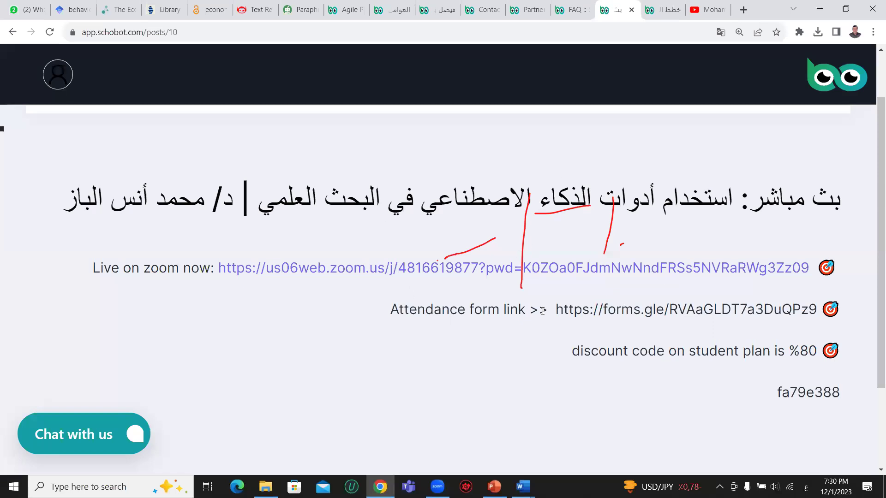
{"action": "left_click_drag", "start_coordinate": [548, 307], "coordinate": [818, 309]}
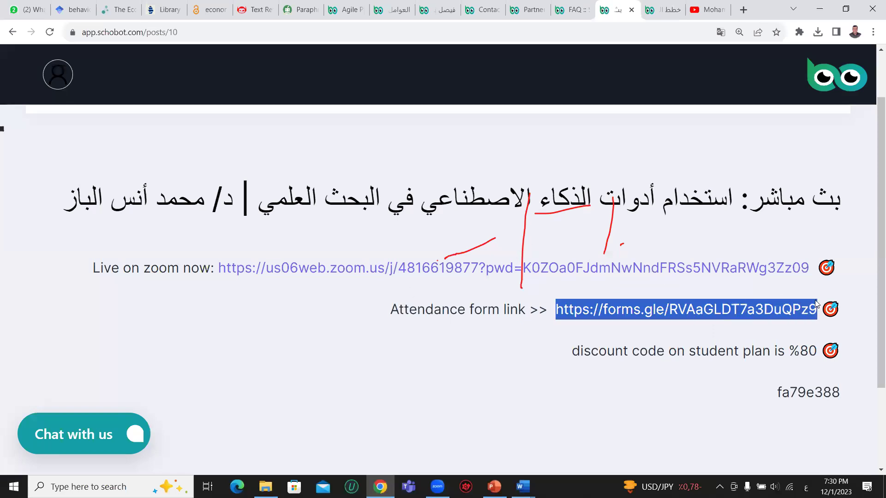
{"action": "left_click", "coordinate": [497, 157]}
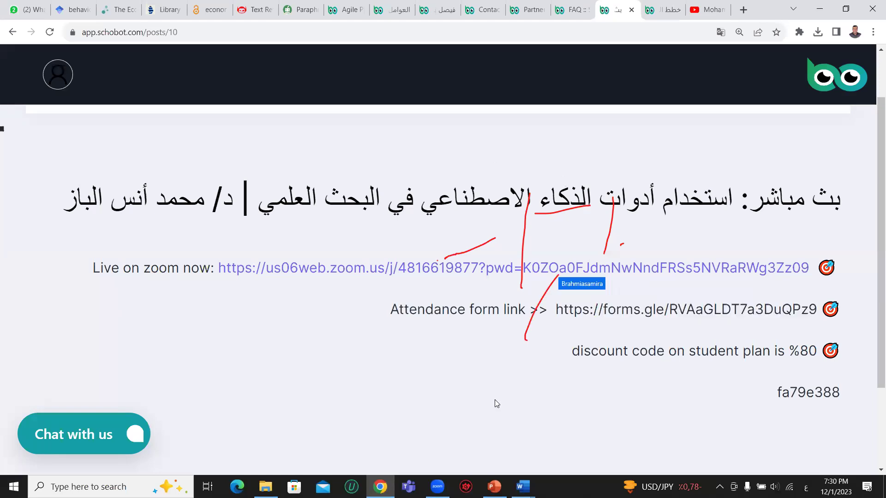
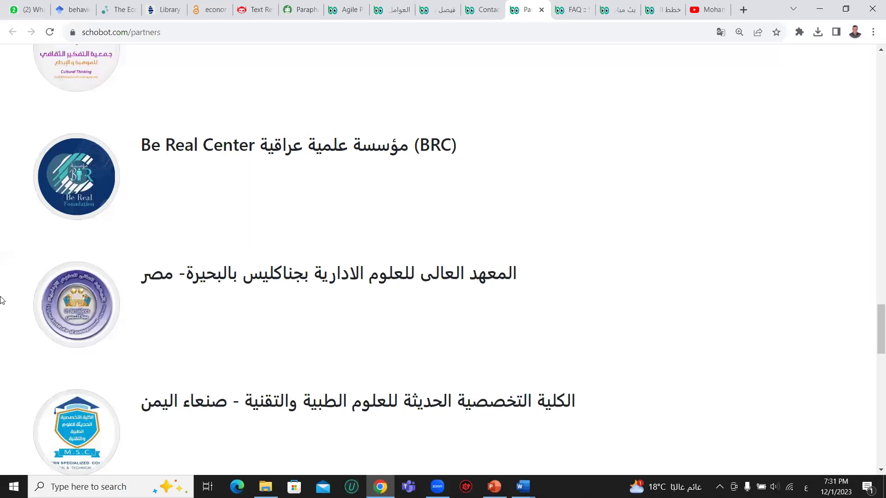
Step: Look through the universities and institutions on Schobot's Partners page down to the Sponsors section and back to the start
{"action": "scroll", "coordinate": [2, 300], "scroll_direction": "down", "scroll_amount": 3}
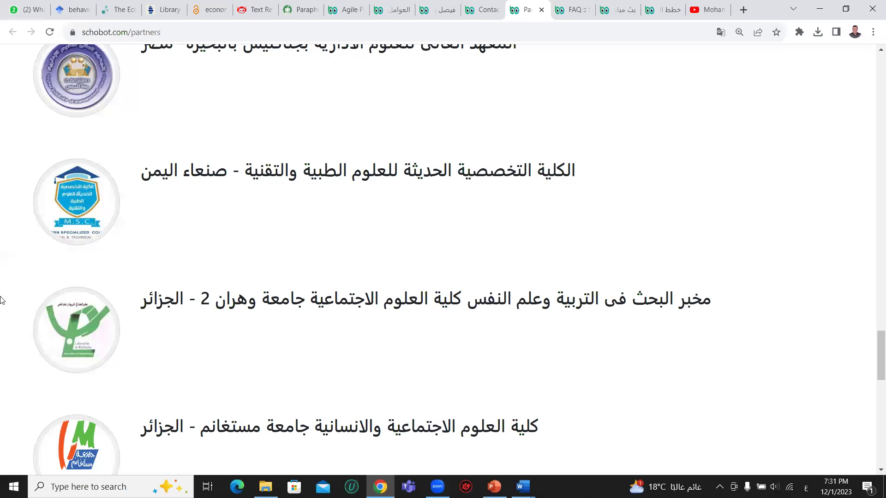
{"action": "scroll", "coordinate": [1, 299], "scroll_direction": "down", "scroll_amount": 3}
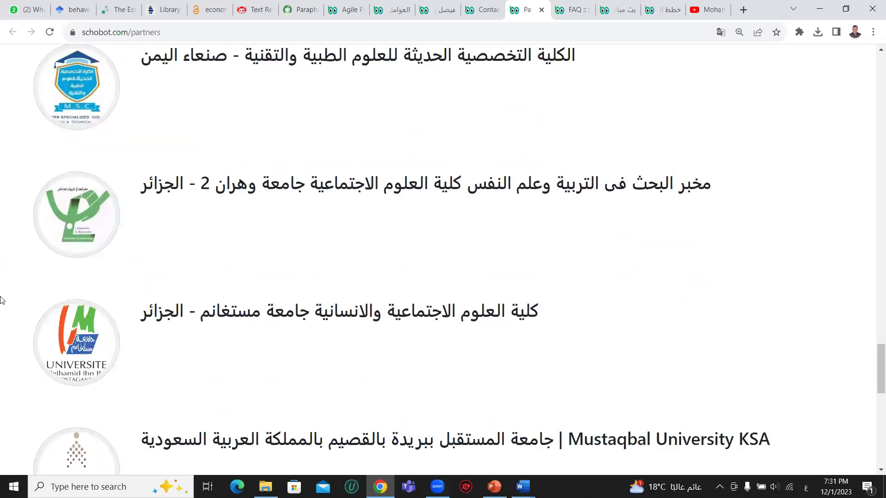
{"action": "scroll", "coordinate": [1, 300], "scroll_direction": "down", "scroll_amount": 3}
{"action": "scroll", "coordinate": [2, 300], "scroll_direction": "down", "scroll_amount": 3}
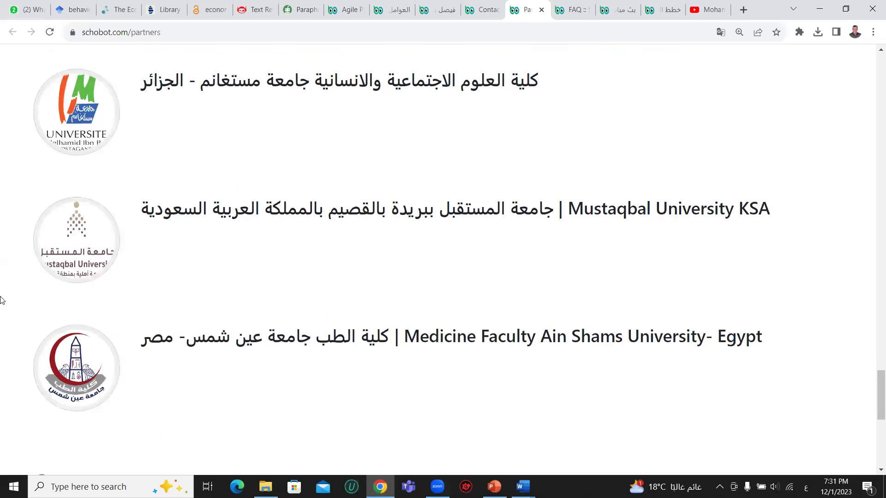
{"action": "scroll", "coordinate": [1, 300], "scroll_direction": "down", "scroll_amount": 3}
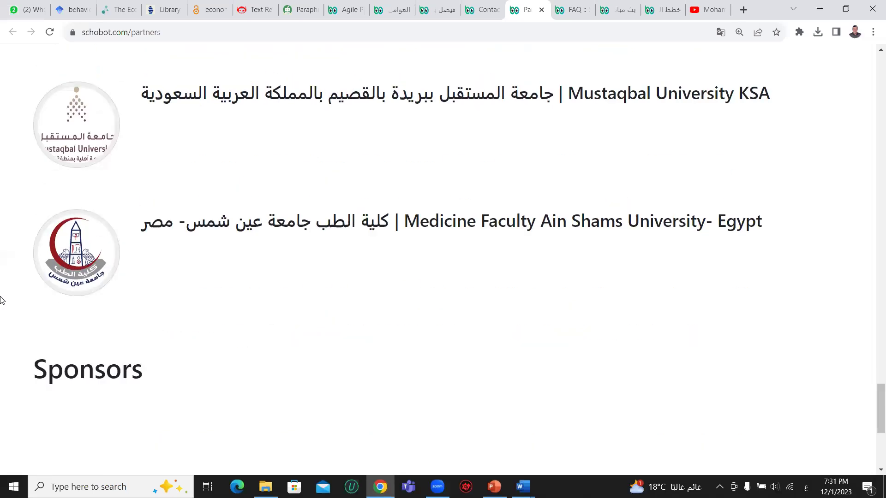
{"action": "scroll", "coordinate": [1, 300], "scroll_direction": "down", "scroll_amount": 3}
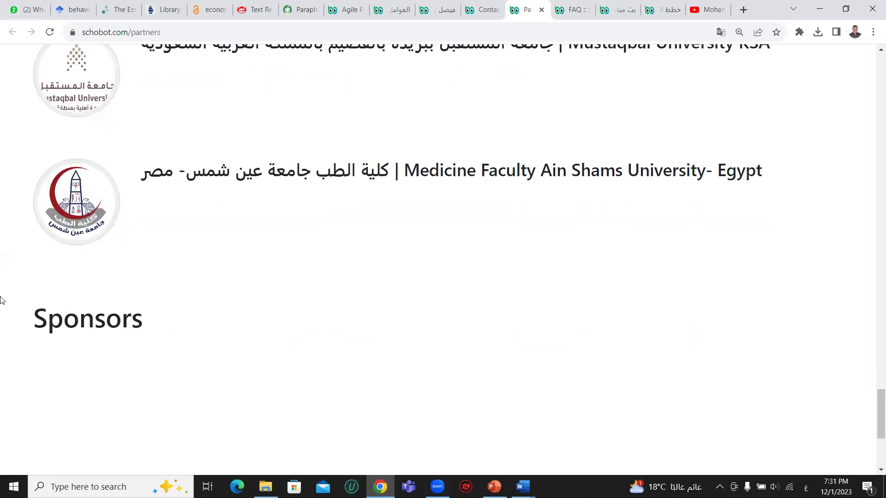
{"action": "scroll", "coordinate": [2, 303], "scroll_direction": "up", "scroll_amount": 5}
{"action": "scroll", "coordinate": [1, 305], "scroll_direction": "up", "scroll_amount": 20}
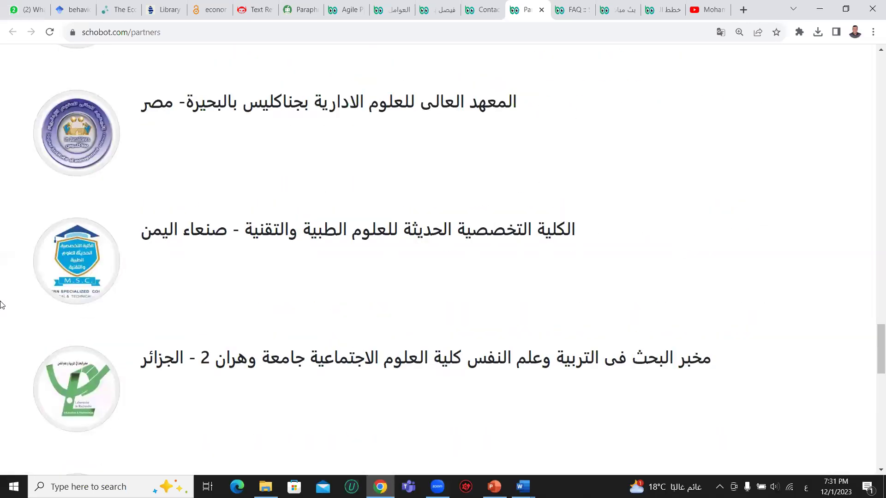
{"action": "scroll", "coordinate": [1, 309], "scroll_direction": "up", "scroll_amount": 20}
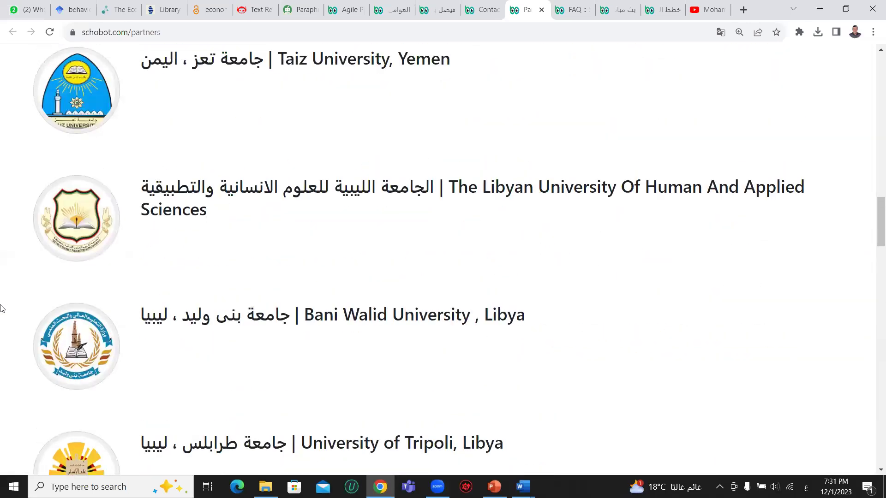
{"action": "scroll", "coordinate": [1, 309], "scroll_direction": "up", "scroll_amount": 6}
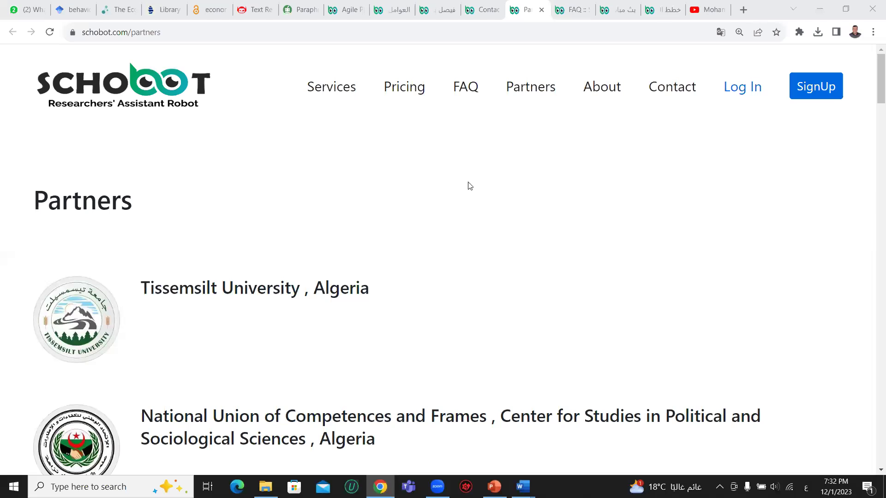
Step: Open Schobot's Contact page in a new tab and view its WhatsApp, email and address details
{"action": "right_click", "coordinate": [680, 86]}
{"action": "left_click", "coordinate": [682, 90]}
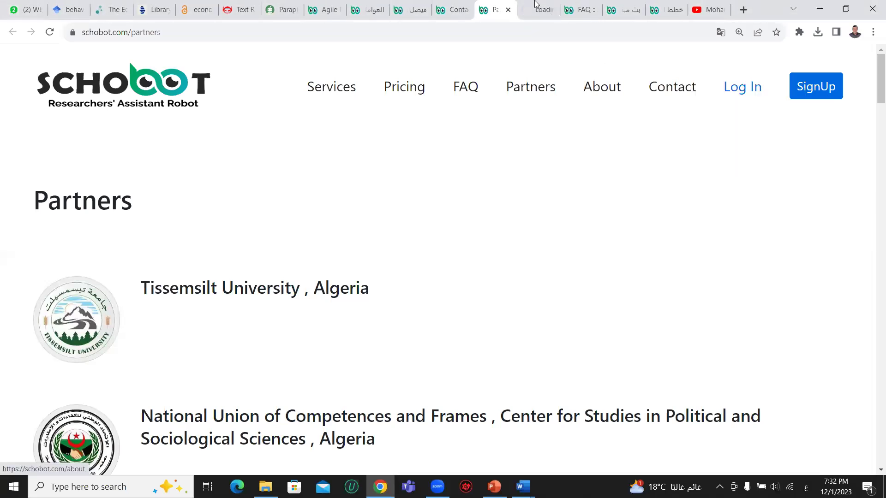
{"action": "left_click", "coordinate": [530, 7]}
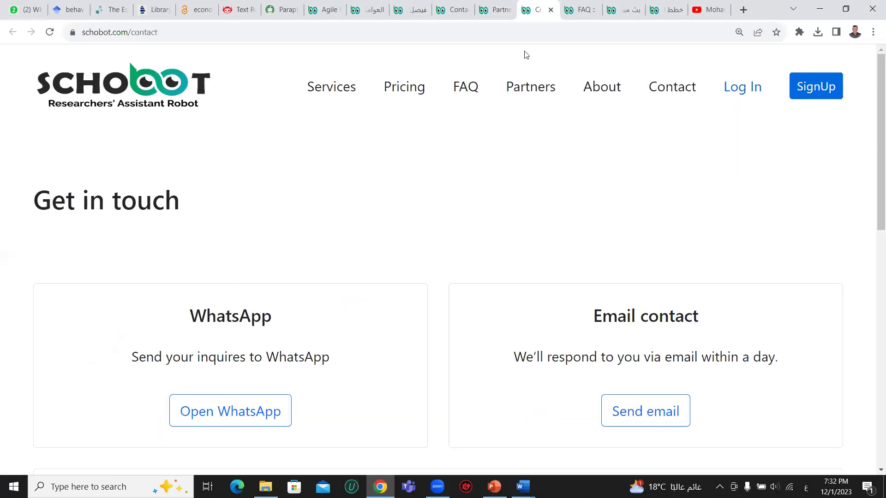
{"action": "scroll", "coordinate": [469, 257], "scroll_direction": "down", "scroll_amount": 2}
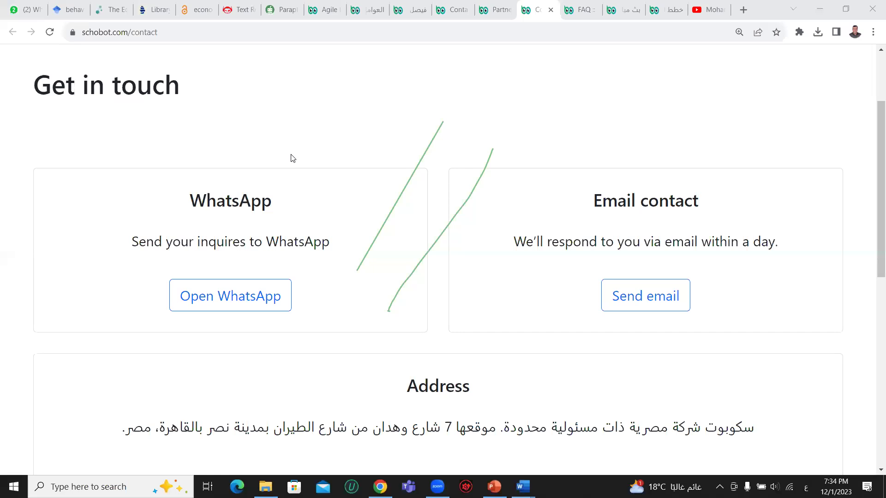
Step: Set the computer's speaker volume to 52 and dismiss the volume control
{"action": "left_click", "coordinate": [775, 487]}
{"action": "left_click", "coordinate": [786, 459]}
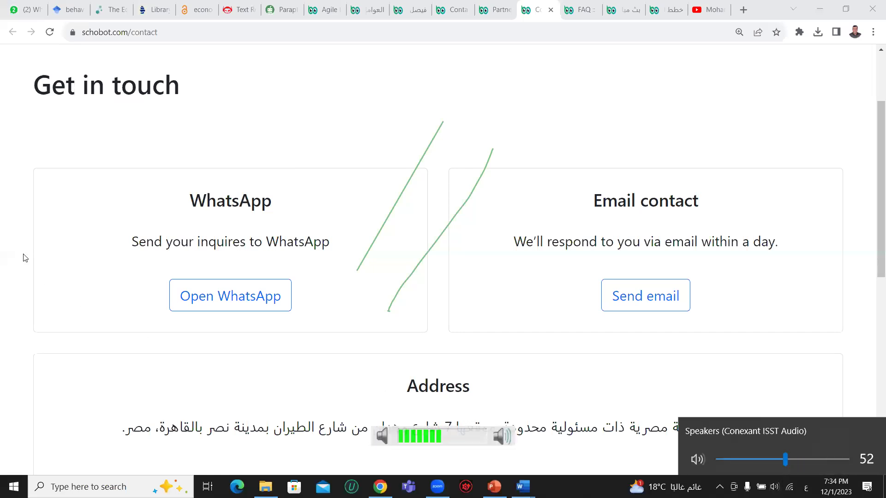
{"action": "left_click", "coordinate": [1, 206]}
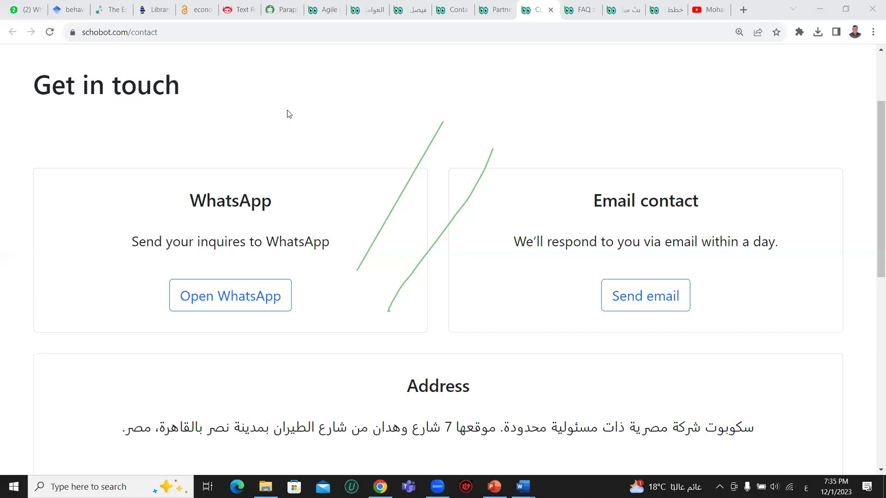
{"action": "left_click", "coordinate": [527, 112]}
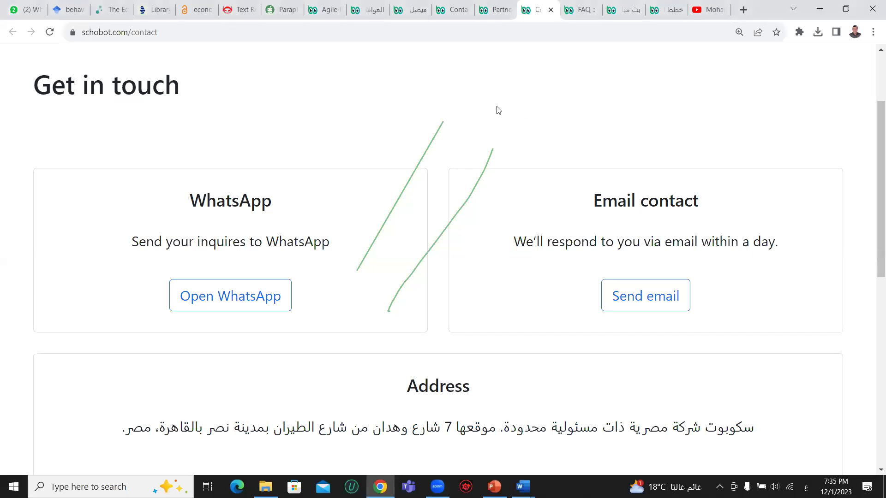
Step: Open the SignUp link from Schobot's Contact page in a new tab, switch to it and dismiss the translation prompt
{"action": "scroll", "coordinate": [546, 146], "scroll_direction": "up", "scroll_amount": 3}
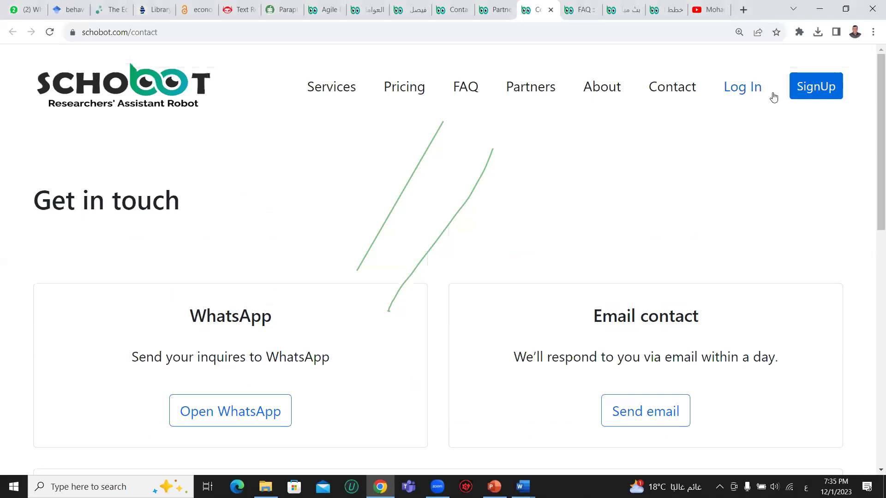
{"action": "right_click", "coordinate": [812, 92]}
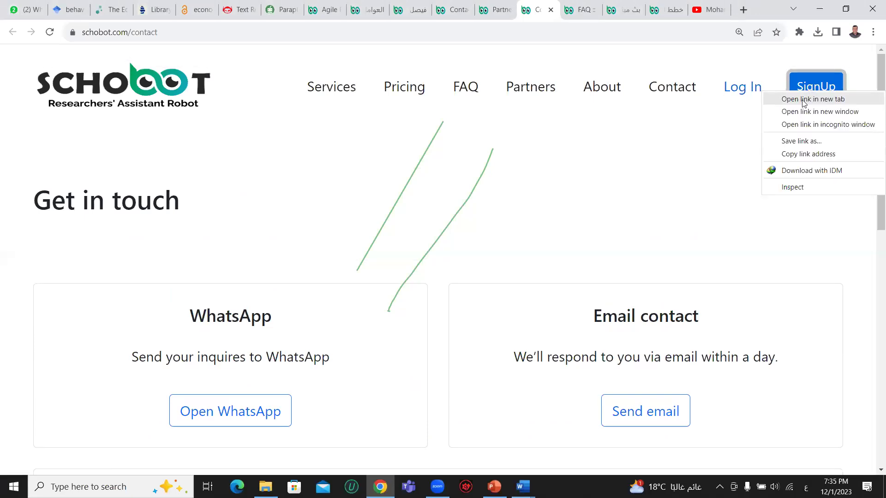
{"action": "left_click", "coordinate": [798, 97]}
{"action": "left_click", "coordinate": [552, 9]}
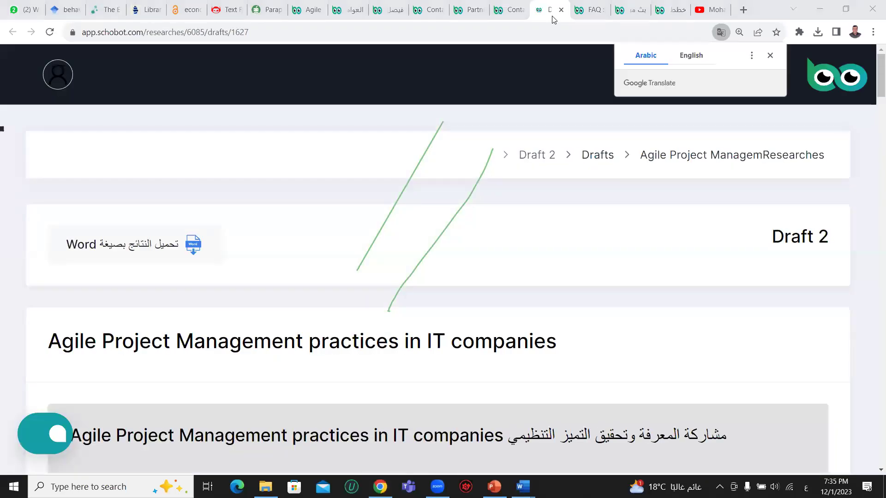
{"action": "left_click", "coordinate": [770, 56]}
Step: Sign out of the current Schobot account and open the Sign Up form
{"action": "left_click", "coordinate": [47, 87]}
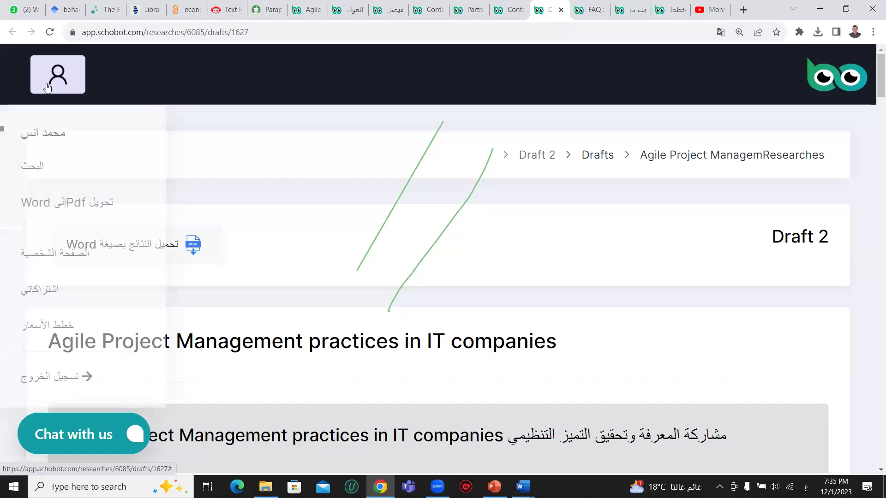
{"action": "left_click", "coordinate": [59, 379]}
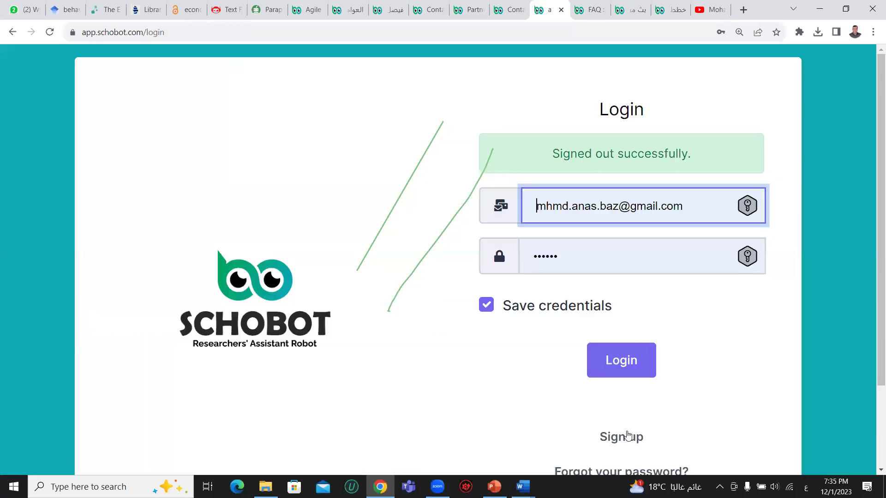
{"action": "left_click", "coordinate": [628, 436]}
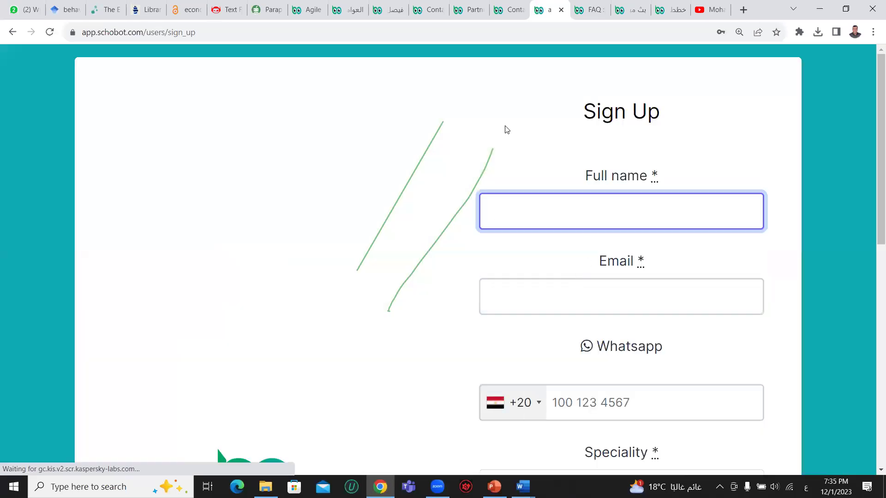
Step: Copy the web address of Schobot's Sign Up page
{"action": "left_click", "coordinate": [181, 31]}
{"action": "right_click", "coordinate": [179, 31]}
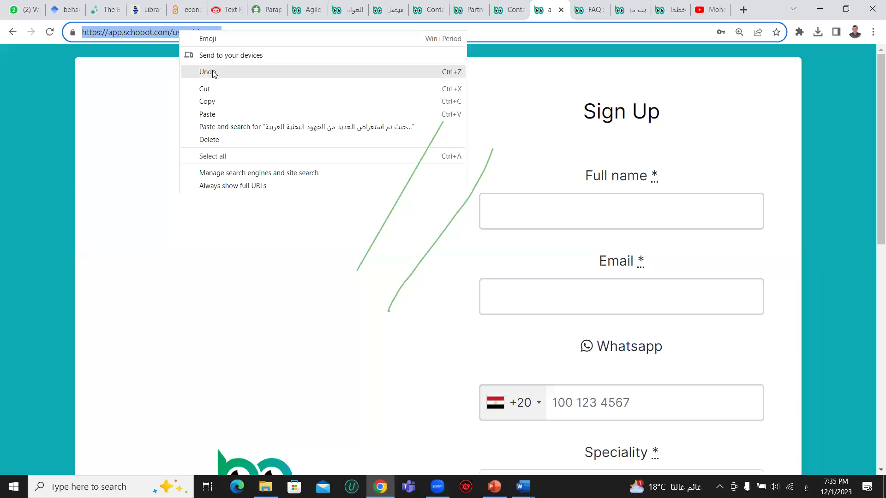
{"action": "left_click", "coordinate": [134, 66]}
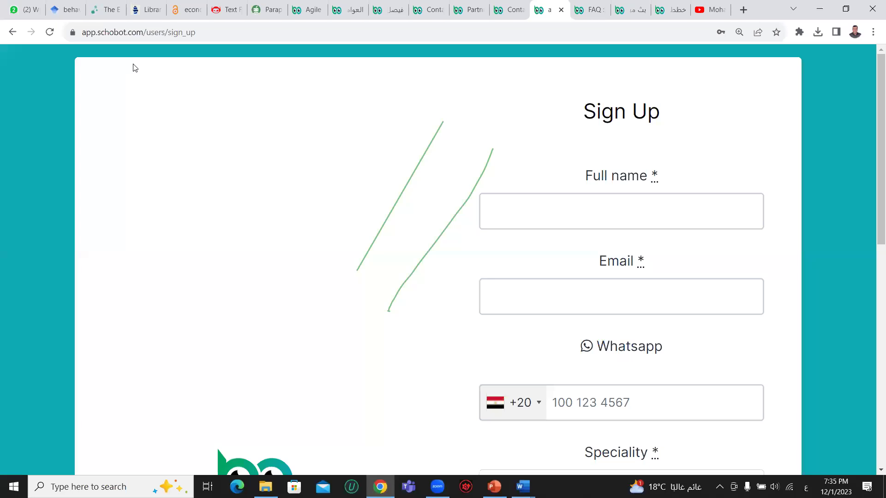
{"action": "left_click", "coordinate": [175, 38]}
{"action": "right_click", "coordinate": [176, 39]}
{"action": "left_click", "coordinate": [217, 111]}
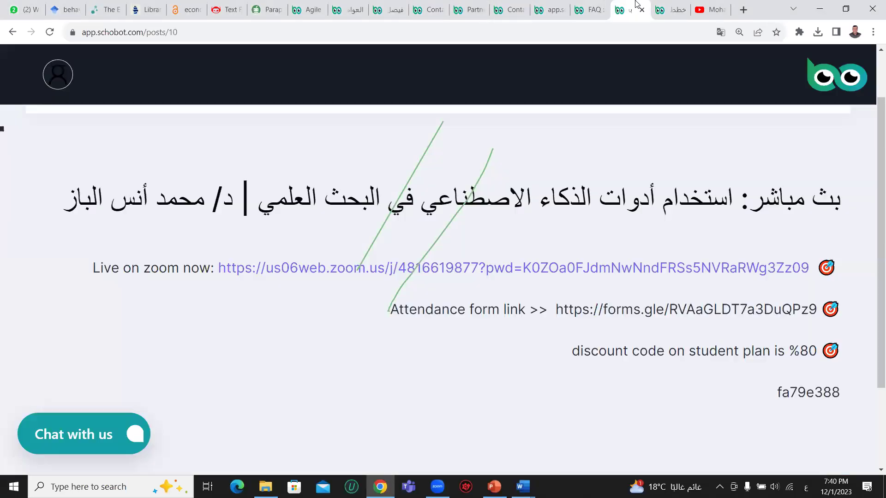
Step: Return to the Schobot live broadcast post and copy the attendance form link
{"action": "left_click", "coordinate": [630, 9]}
{"action": "left_click_drag", "start_coordinate": [556, 309], "coordinate": [814, 309]}
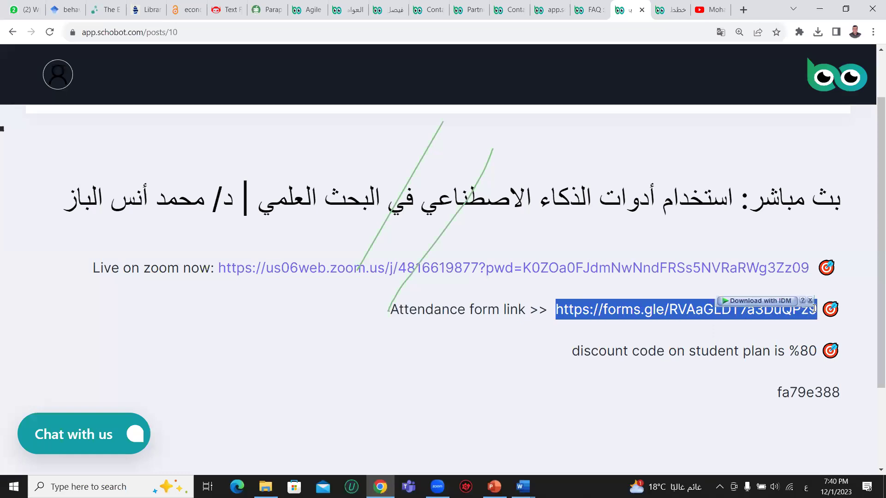
{"action": "left_click", "coordinate": [636, 316]}
{"action": "left_click_drag", "start_coordinate": [555, 308], "coordinate": [816, 305]}
{"action": "right_click", "coordinate": [649, 313]}
{"action": "left_click", "coordinate": [663, 316]}
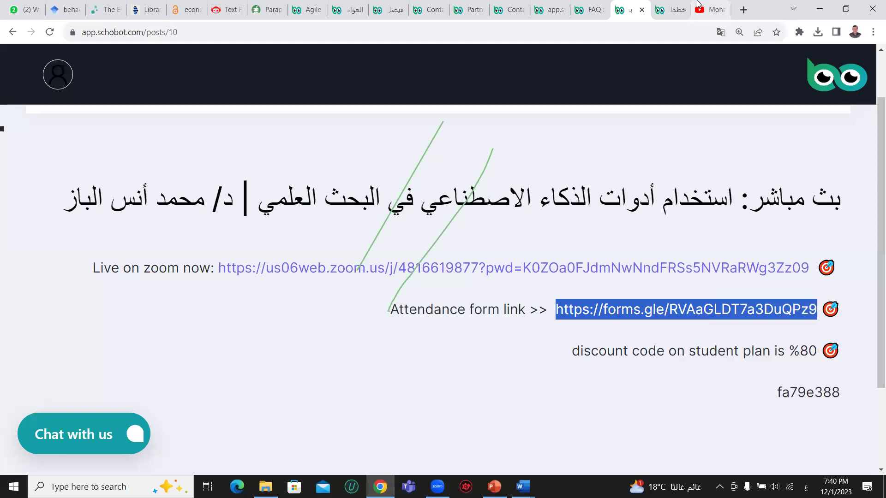
Step: Open the copied attendance form link in a new tab and look through the form's email and name questions
{"action": "left_click", "coordinate": [741, 8]}
{"action": "right_click", "coordinate": [246, 30]}
{"action": "left_click", "coordinate": [272, 93]}
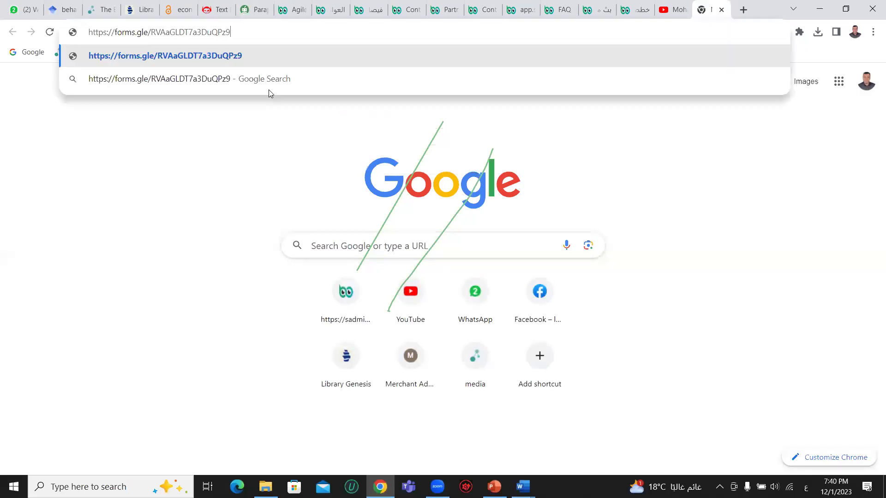
{"action": "left_click", "coordinate": [233, 55]}
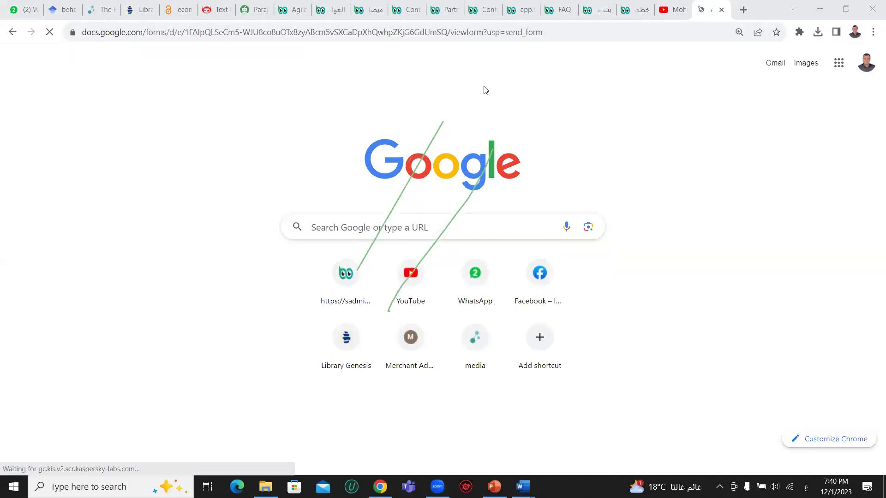
{"action": "scroll", "coordinate": [595, 190], "scroll_direction": "down", "scroll_amount": 2}
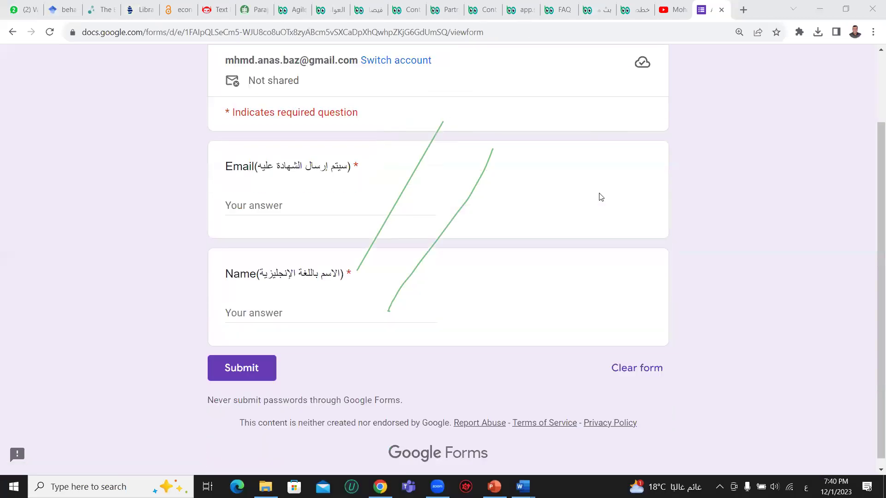
{"action": "scroll", "coordinate": [602, 196], "scroll_direction": "up", "scroll_amount": 2}
{"action": "scroll", "coordinate": [603, 196], "scroll_direction": "down", "scroll_amount": 2}
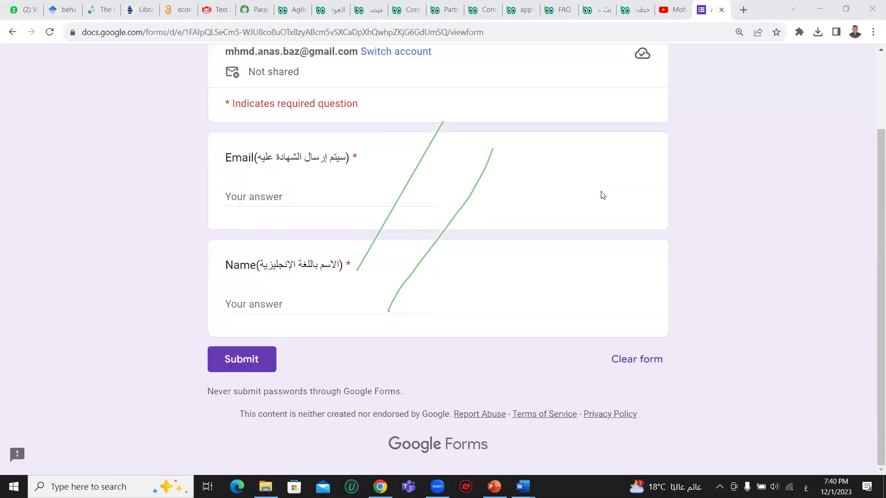
{"action": "scroll", "coordinate": [599, 191], "scroll_direction": "up", "scroll_amount": 2}
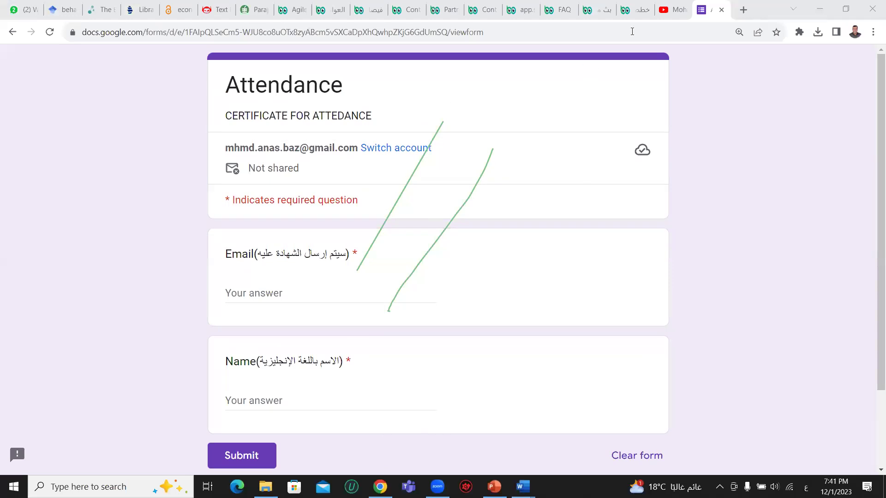
Step: Copy the web address of the presenter's YouTube channel and return to the attendance form
{"action": "left_click", "coordinate": [671, 8]}
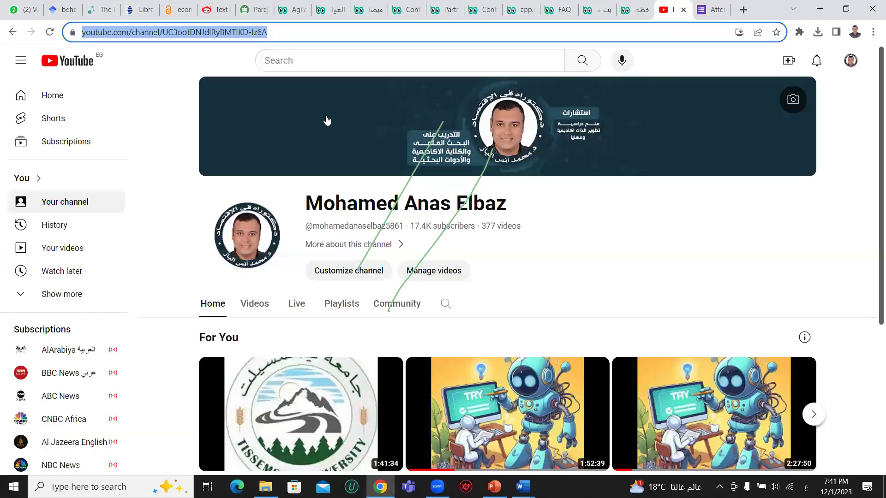
{"action": "right_click", "coordinate": [218, 33]}
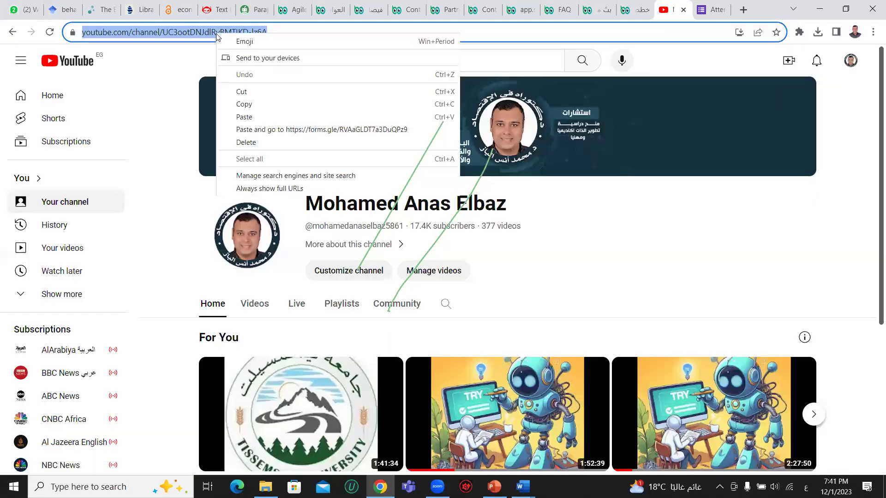
{"action": "left_click", "coordinate": [241, 105]}
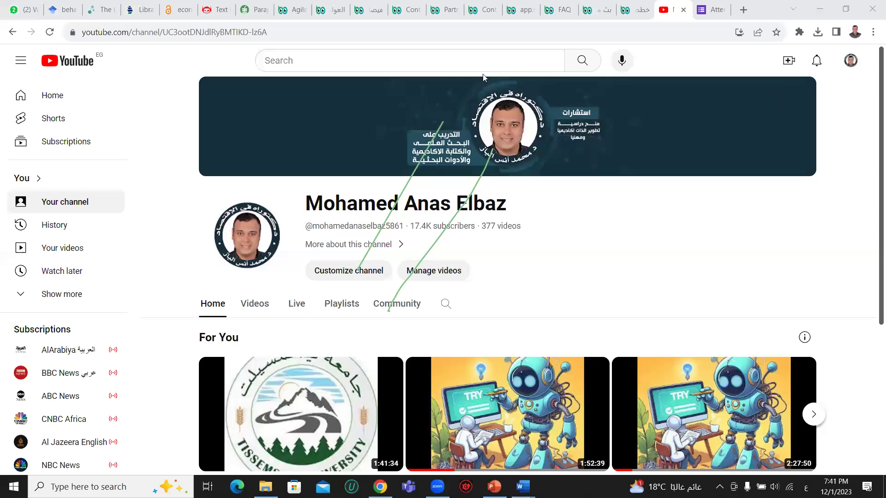
{"action": "left_click", "coordinate": [703, 4]}
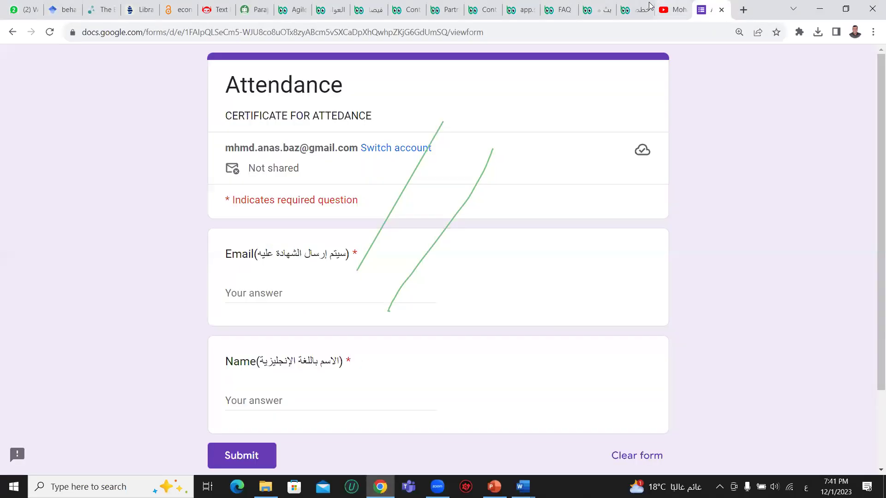
Step: Look through the plans on Schobot's pricing page, from Researcher, Student and Trial to Enterprise and Professor, glancing at the PowerPoint presentation in between
{"action": "left_click", "coordinate": [633, 10]}
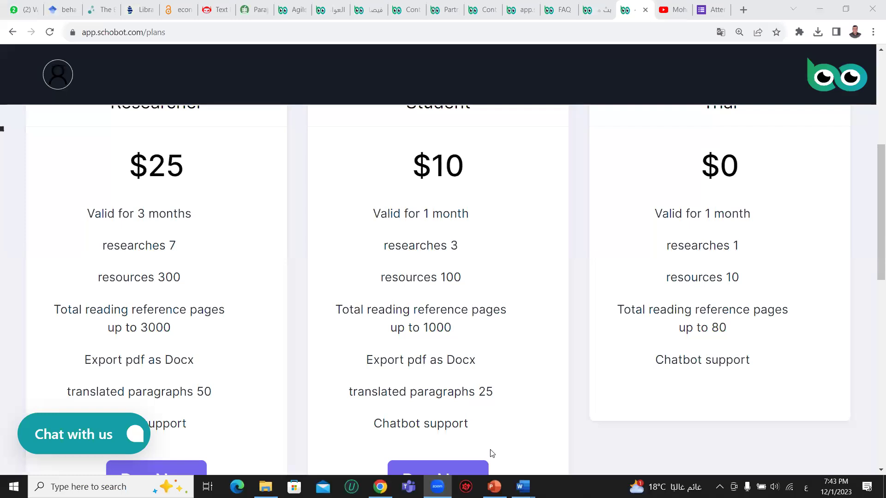
{"action": "scroll", "coordinate": [548, 270], "scroll_direction": "up", "scroll_amount": 1}
{"action": "scroll", "coordinate": [549, 271], "scroll_direction": "down", "scroll_amount": 1}
{"action": "scroll", "coordinate": [549, 270], "scroll_direction": "down", "scroll_amount": 5}
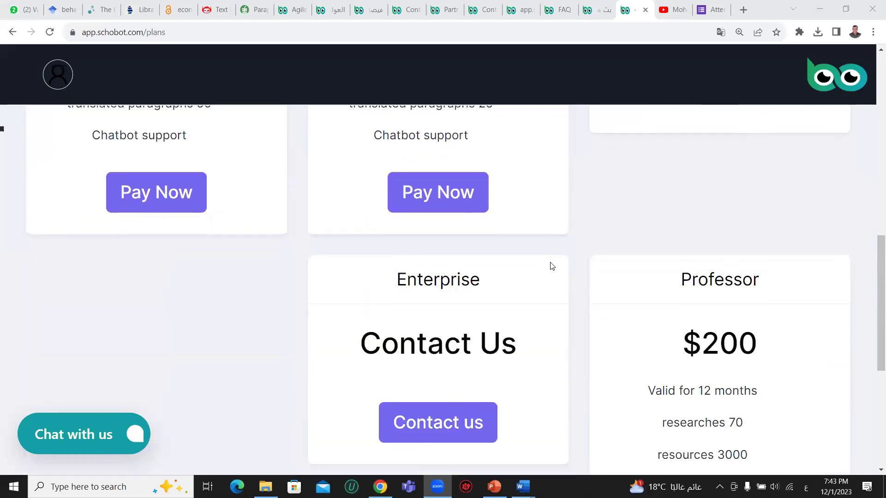
{"action": "scroll", "coordinate": [552, 266], "scroll_direction": "up", "scroll_amount": 3}
{"action": "scroll", "coordinate": [552, 264], "scroll_direction": "up", "scroll_amount": 2}
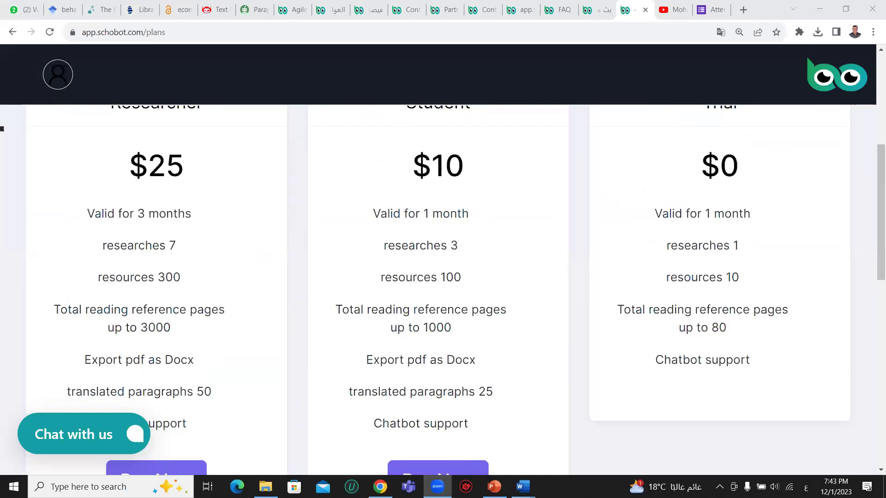
{"action": "key", "text": "alt+Tab"}
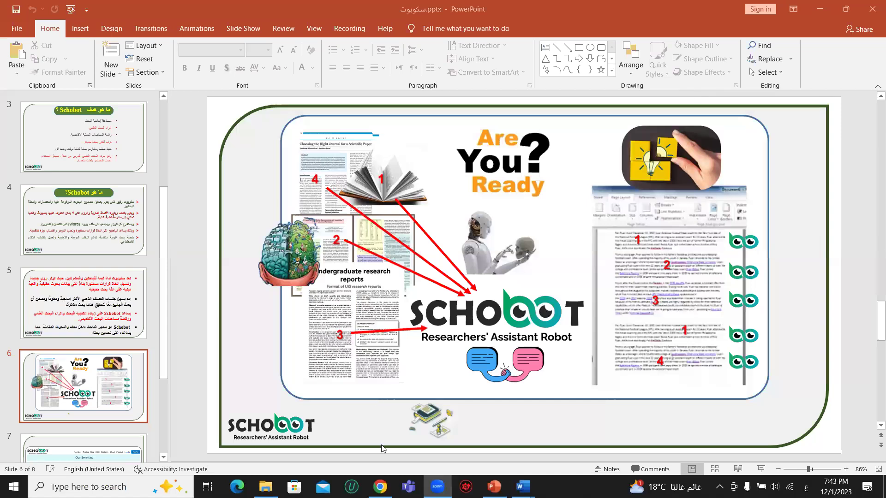
{"action": "key", "text": "alt+Tab"}
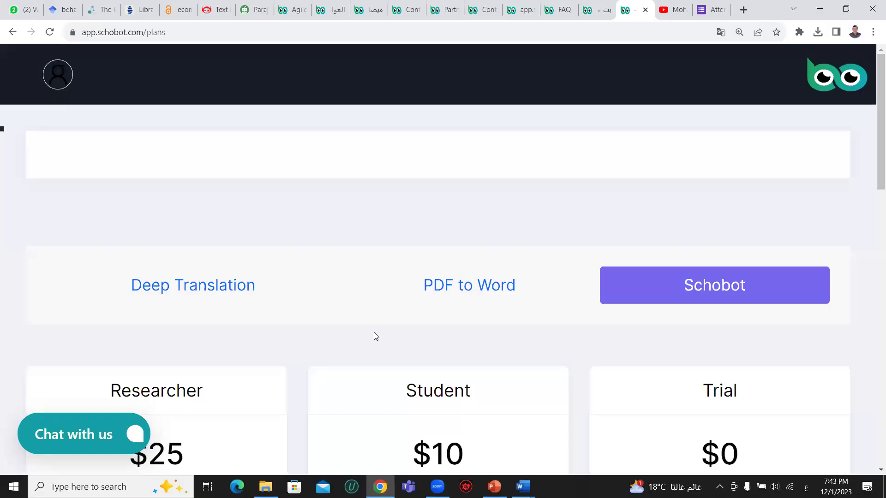
{"action": "scroll", "coordinate": [376, 336], "scroll_direction": "down", "scroll_amount": 2}
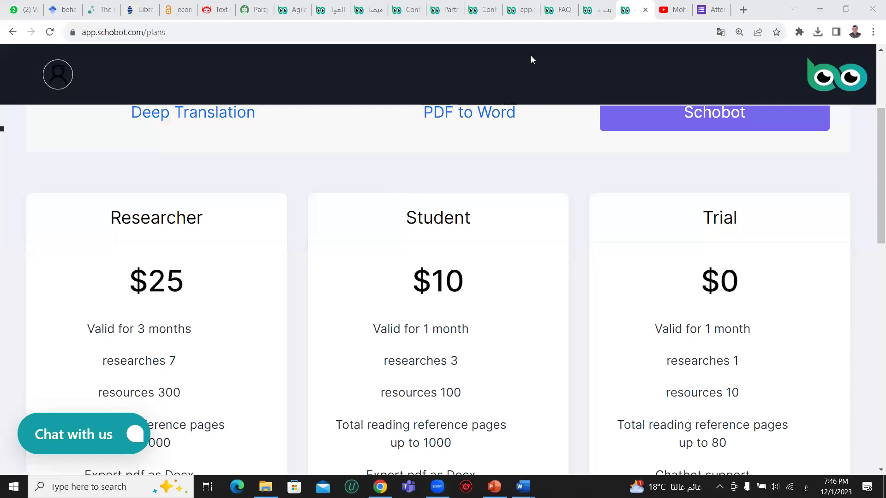
Step: View Schobot's Sign Up form, both Arabic reference pages and the research's extracted paragraphs, ending on page 15 of resource 19777
{"action": "left_click", "coordinate": [513, 10]}
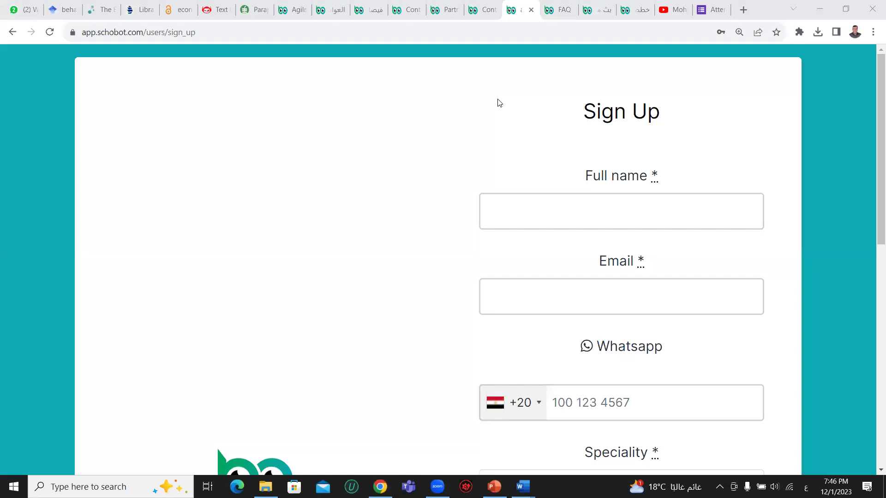
{"action": "left_click", "coordinate": [366, 4]}
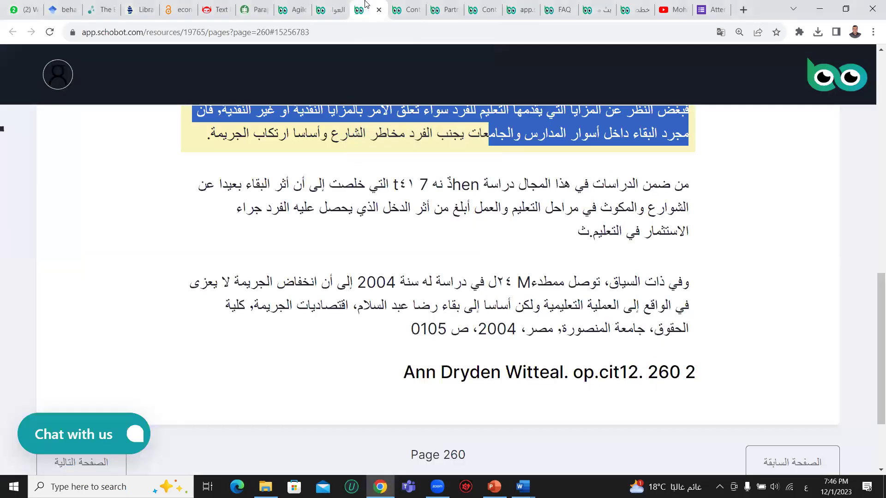
{"action": "left_click", "coordinate": [328, 6]}
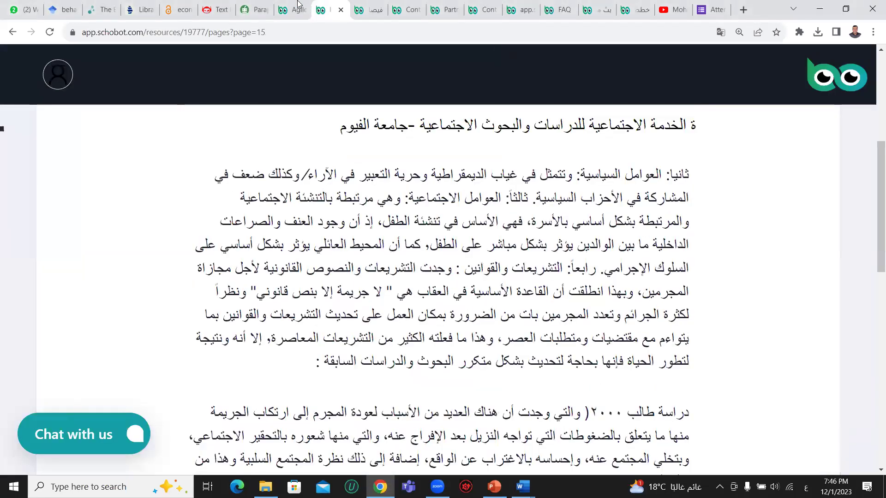
{"action": "left_click", "coordinate": [298, 4]}
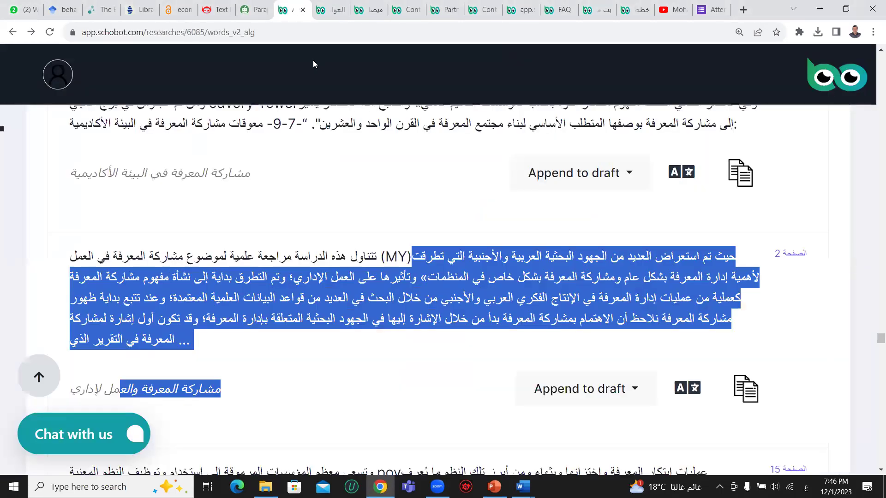
{"action": "left_click", "coordinate": [341, 4]}
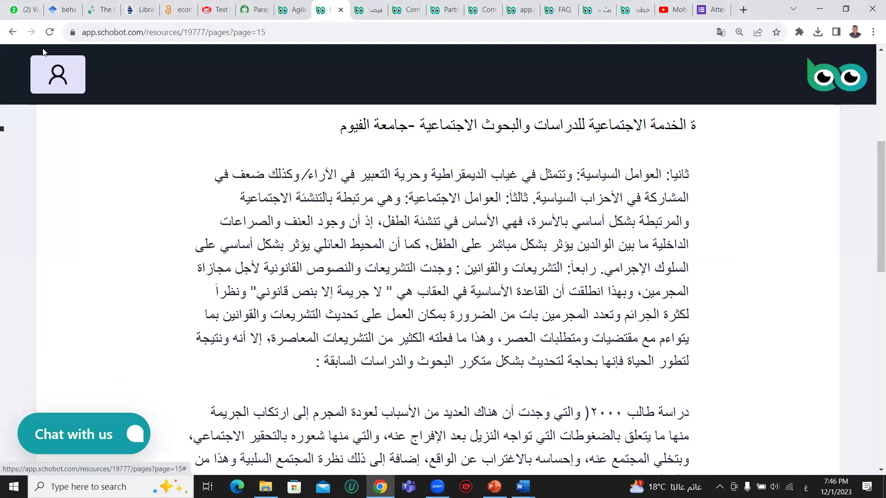
Step: Reduce the browser zoom to 125% and show Schobot's site language choices, closing them without a change
{"action": "left_click", "coordinate": [873, 31]}
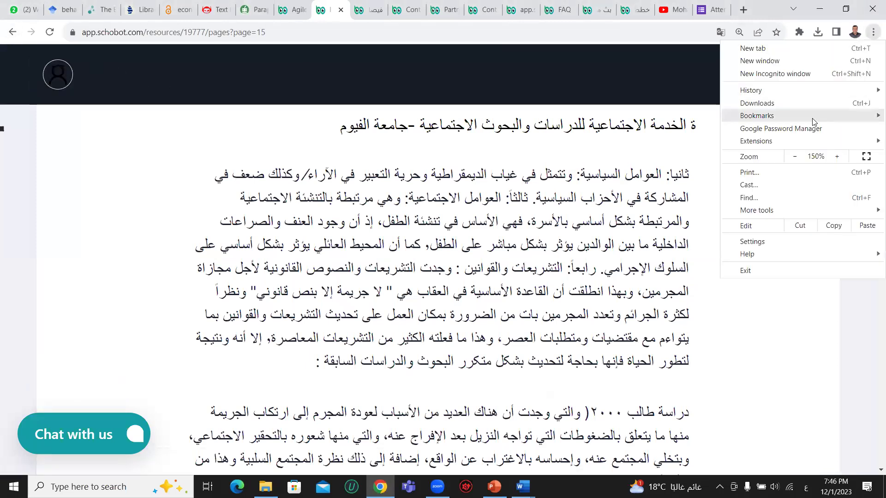
{"action": "left_click", "coordinate": [794, 161]}
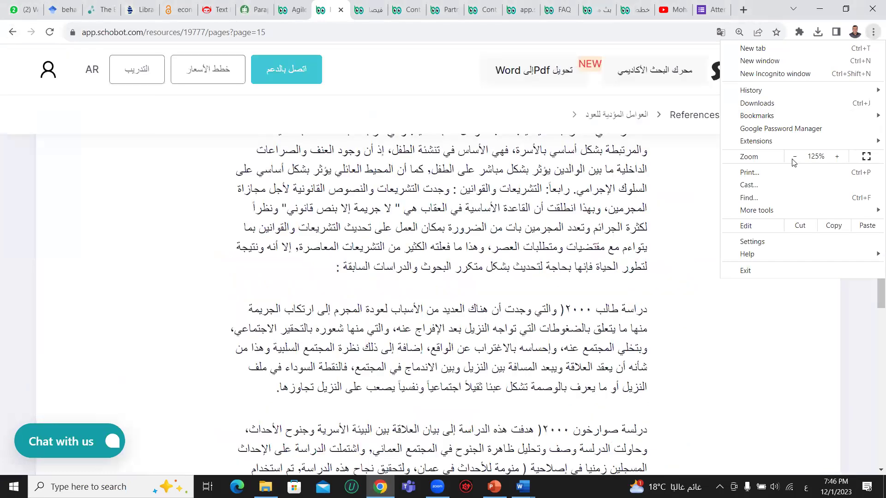
{"action": "left_click", "coordinate": [94, 73]}
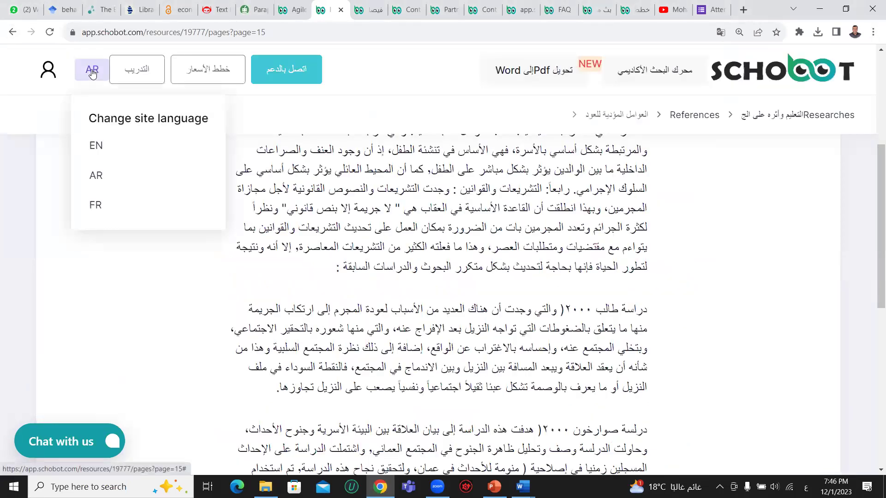
{"action": "left_click", "coordinate": [94, 74]}
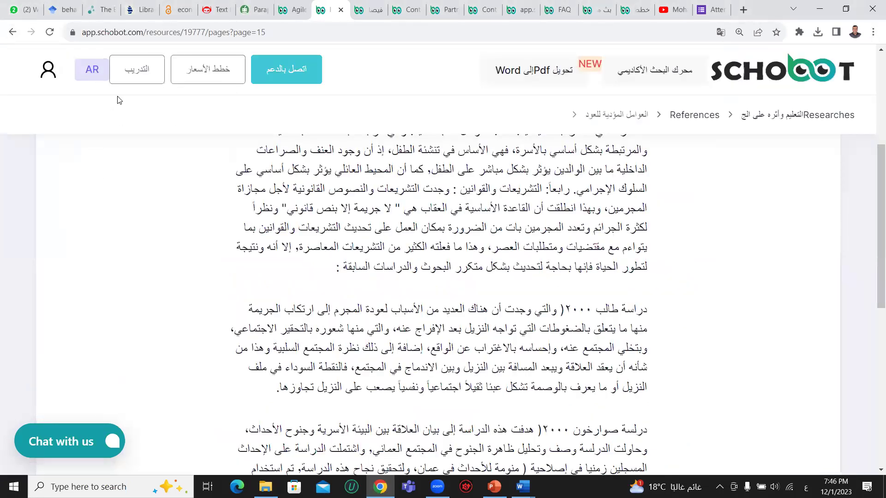
Step: Sign in to Schobot with the saved credentials and set the site language to AR
{"action": "left_click", "coordinate": [93, 71]}
{"action": "left_click", "coordinate": [111, 174]}
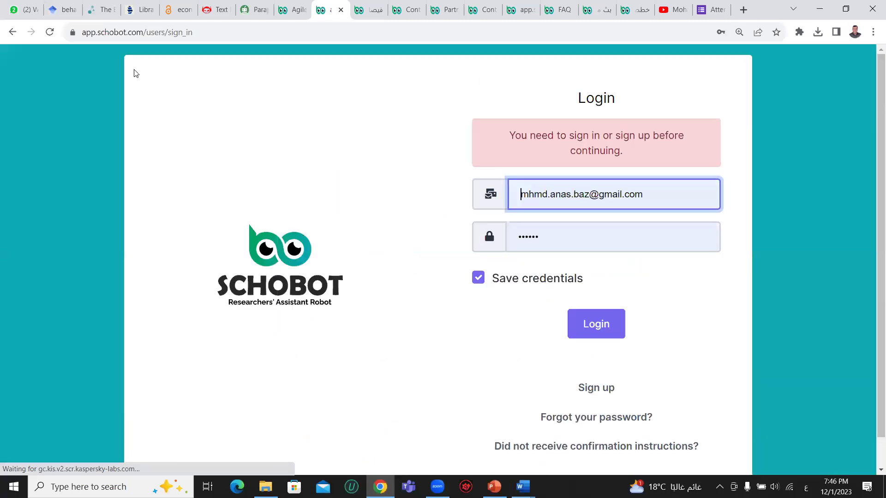
{"action": "left_click", "coordinate": [607, 324]}
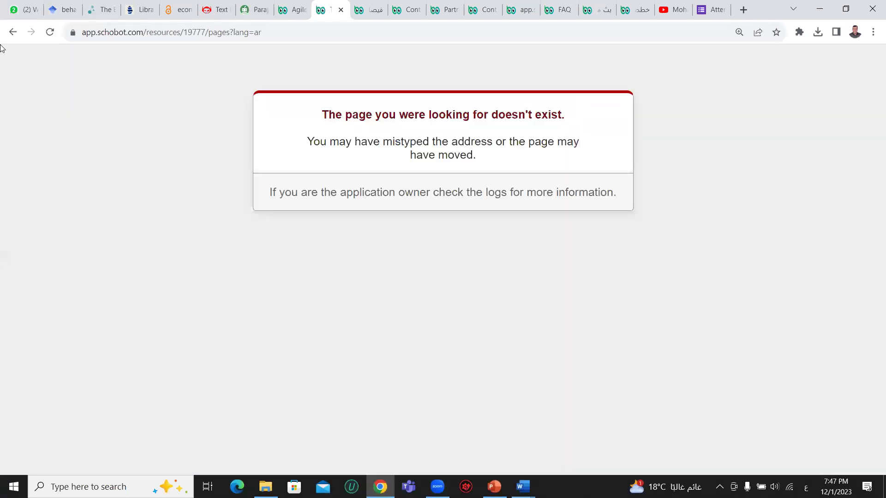
{"action": "key", "text": "alt+Left"}
{"action": "left_click", "coordinate": [155, 261]}
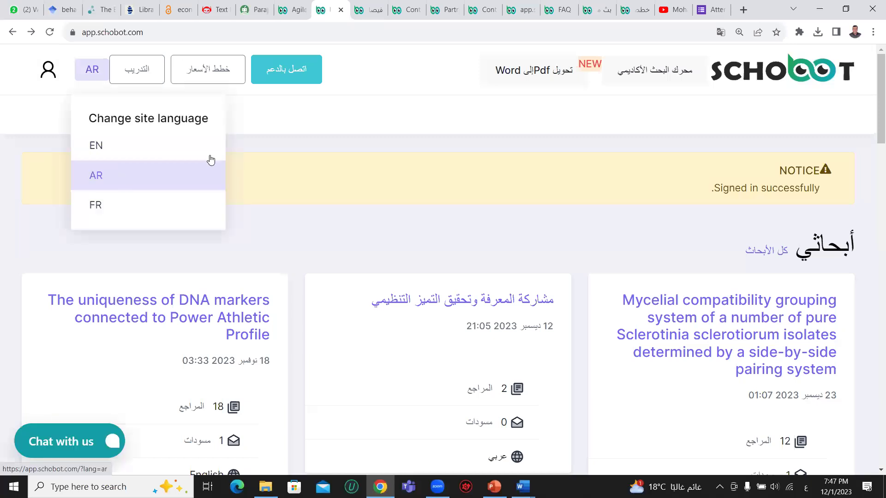
Step: Open the live broadcast post about AI tools in scientific research from Schobot's training page
{"action": "left_click", "coordinate": [137, 71]}
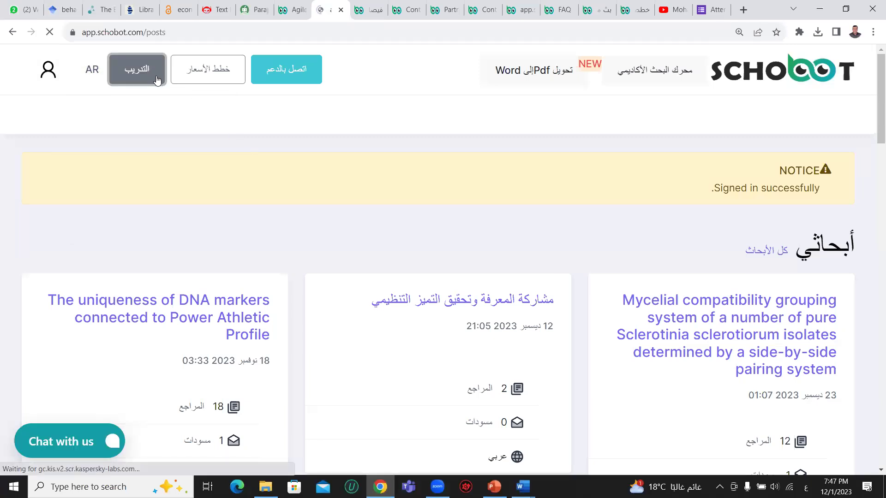
{"action": "scroll", "coordinate": [606, 229], "scroll_direction": "down", "scroll_amount": 4}
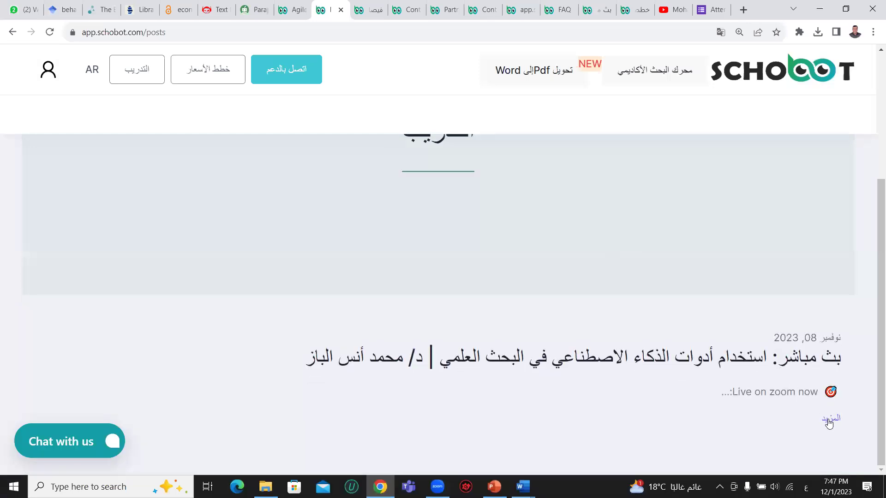
{"action": "left_click", "coordinate": [823, 419]}
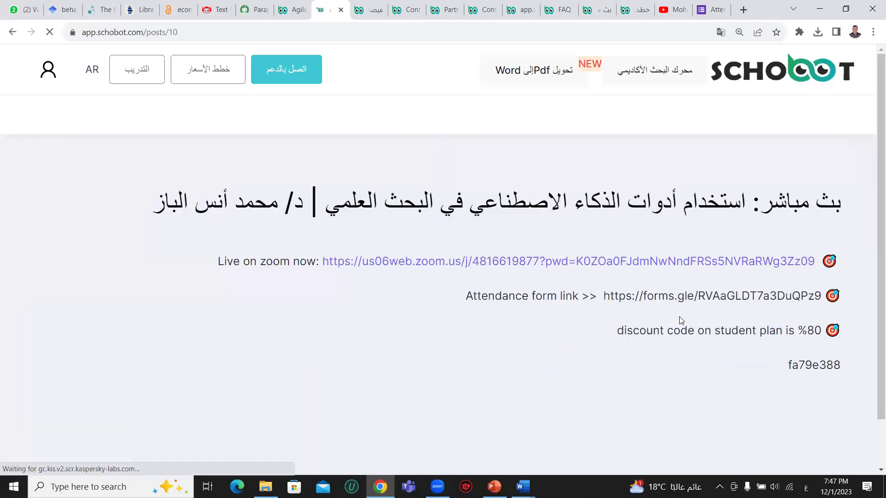
Step: Copy the attendance form link from the post and open the form in a new browser tab, viewing it down to its end
{"action": "left_click_drag", "start_coordinate": [601, 297], "coordinate": [824, 305]}
{"action": "right_click", "coordinate": [725, 304]}
{"action": "left_click", "coordinate": [725, 305]}
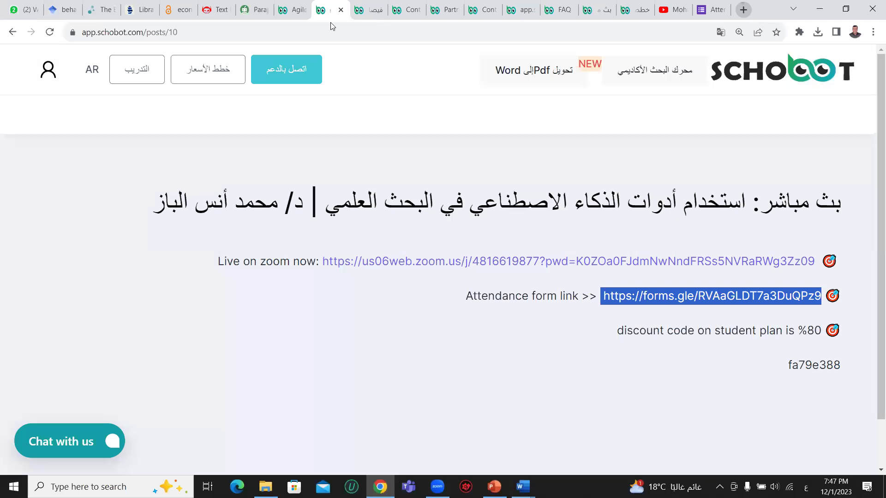
{"action": "left_click", "coordinate": [743, 9]}
{"action": "right_click", "coordinate": [307, 32]}
{"action": "left_click", "coordinate": [317, 90]}
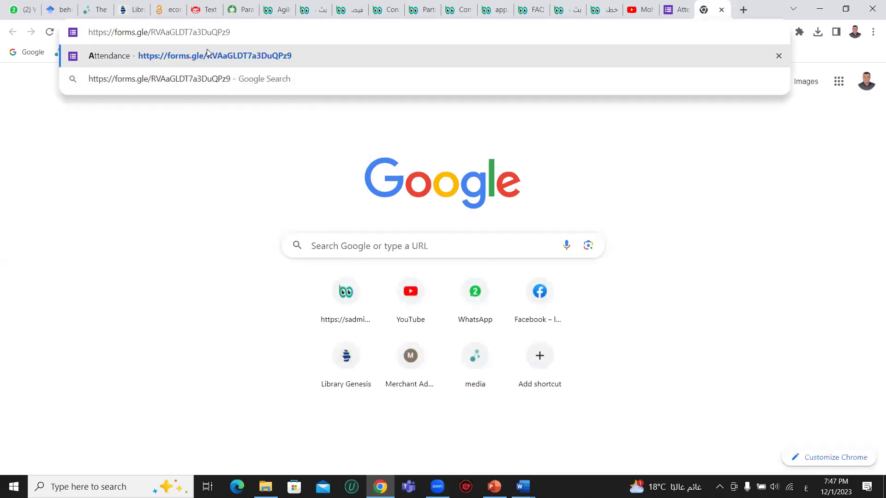
{"action": "key", "text": "Return"}
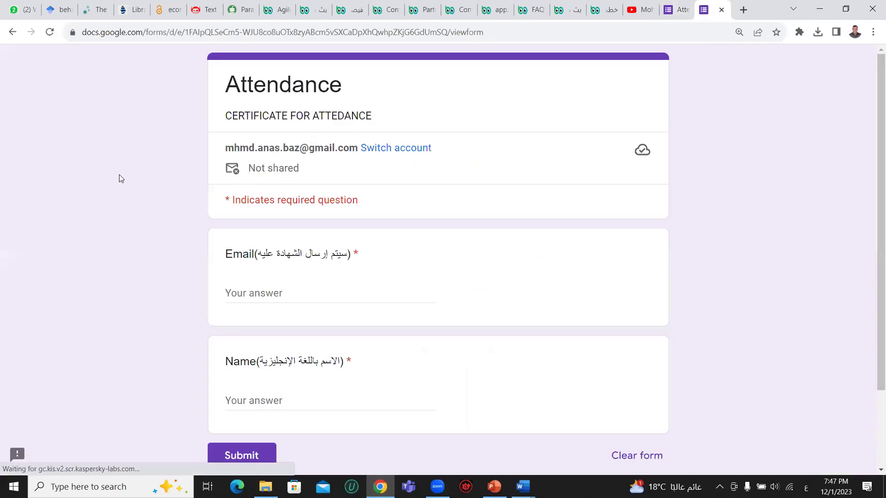
{"action": "scroll", "coordinate": [119, 173], "scroll_direction": "down", "scroll_amount": 2}
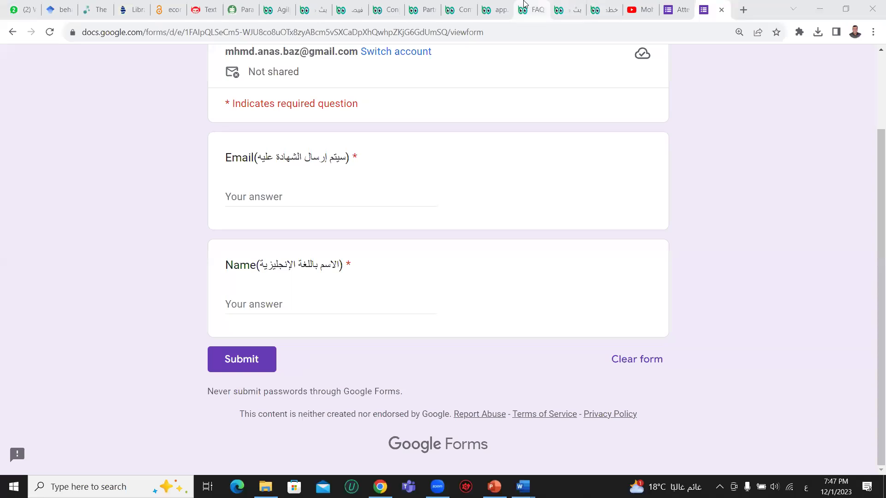
Step: Return to the Agile Project Management research's search results and choose AR as the site language there
{"action": "left_click", "coordinate": [447, 10]}
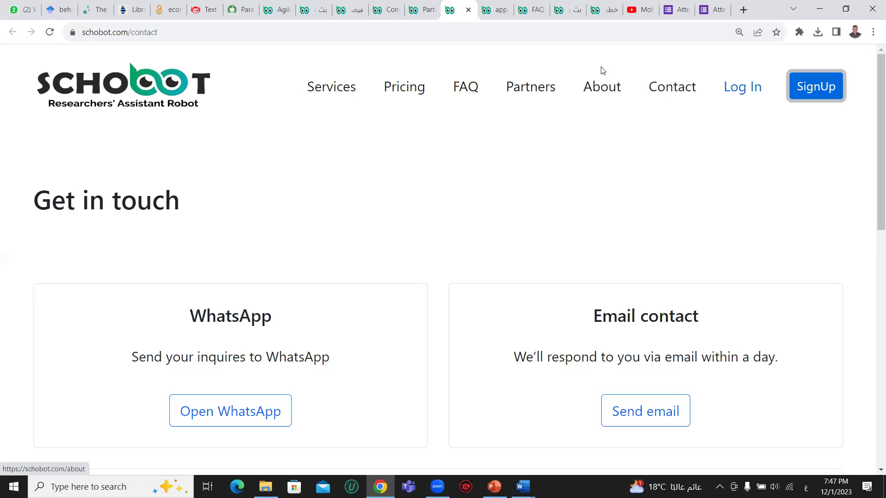
{"action": "left_click", "coordinate": [272, 9]}
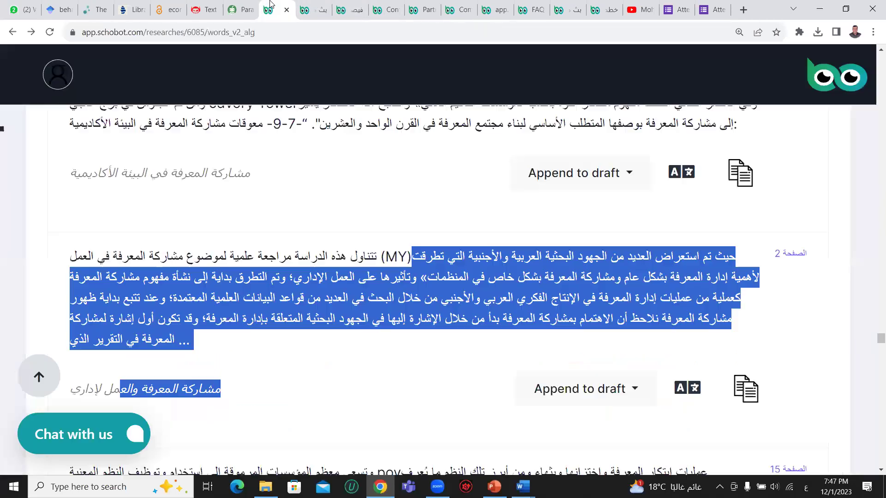
{"action": "scroll", "coordinate": [210, 138], "scroll_direction": "up", "scroll_amount": 5}
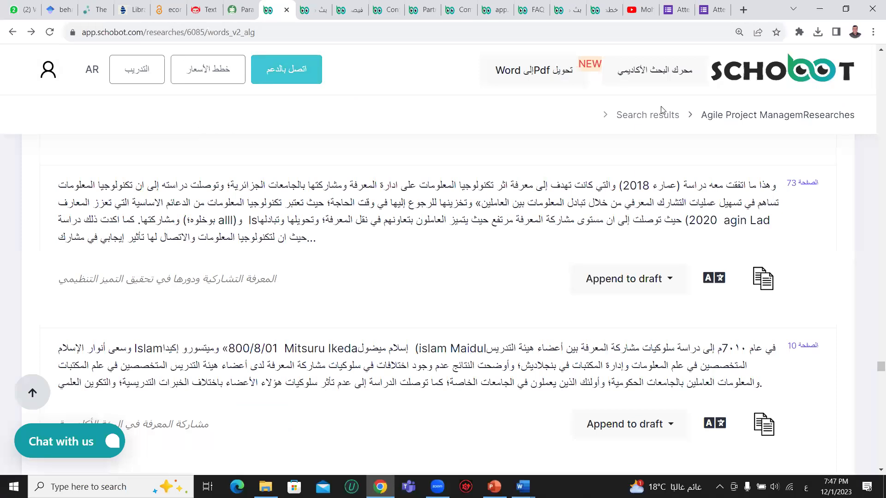
{"action": "left_click", "coordinate": [92, 73]}
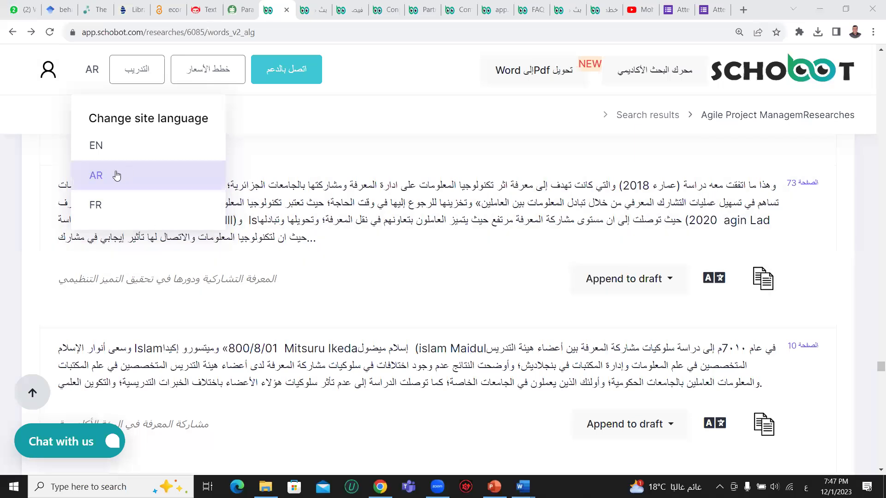
{"action": "left_click", "coordinate": [107, 184]}
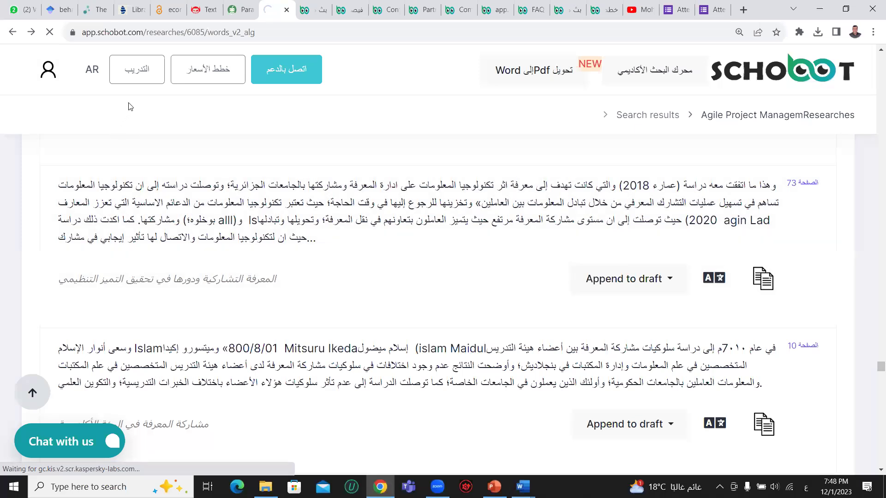
Step: Open the live broadcast post from the training page in this tab and highlight its attendance form link
{"action": "left_click", "coordinate": [139, 72]}
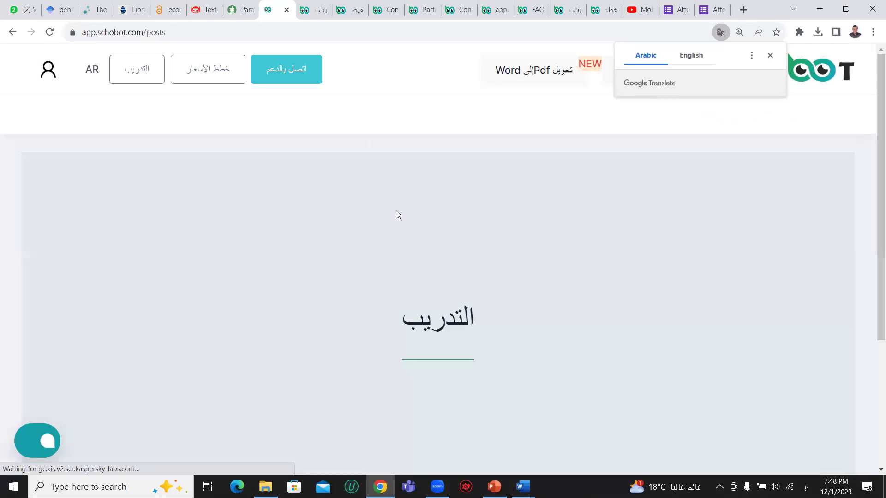
{"action": "scroll", "coordinate": [396, 210], "scroll_direction": "down", "scroll_amount": 1}
{"action": "scroll", "coordinate": [398, 212], "scroll_direction": "down", "scroll_amount": 3}
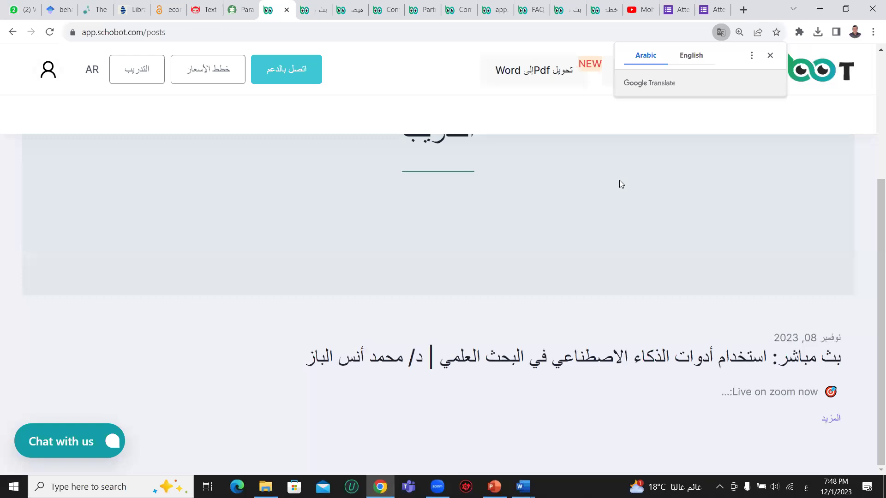
{"action": "left_click", "coordinate": [832, 421]}
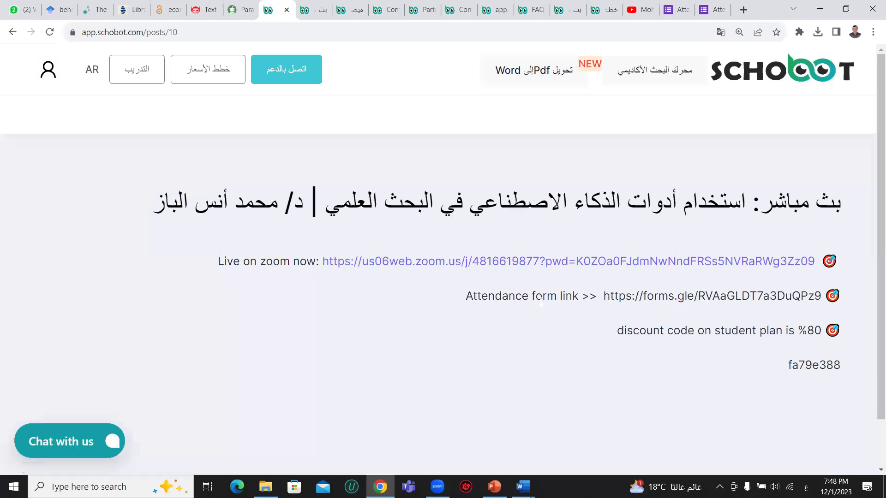
{"action": "left_click_drag", "start_coordinate": [604, 295], "coordinate": [824, 296]}
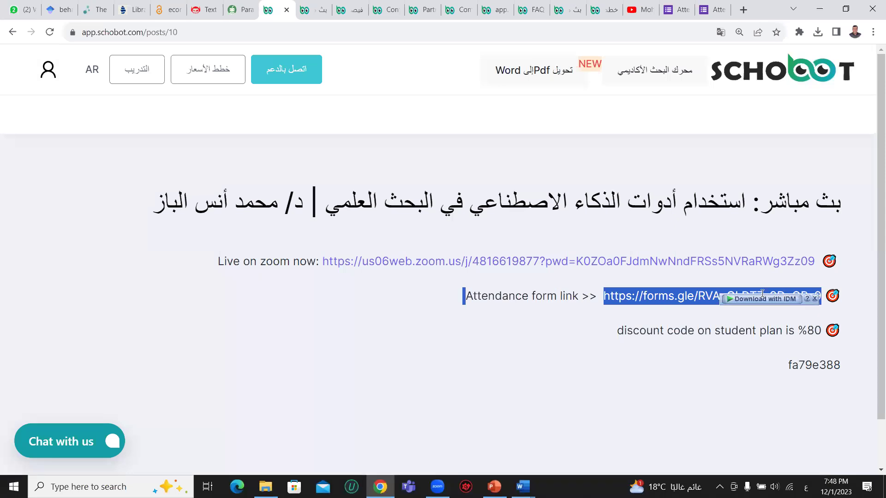
{"action": "left_click", "coordinate": [674, 302]}
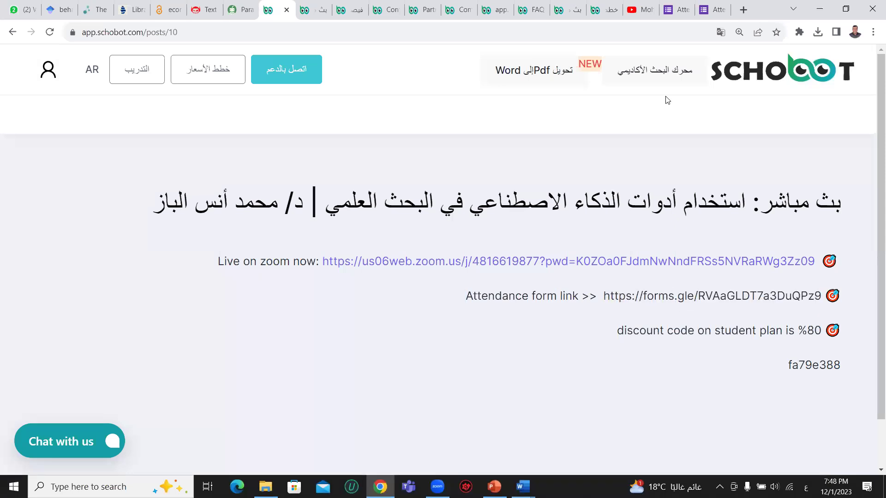
Step: View the attendance form's email and name questions, then return to the other tab's live broadcast post and reload it
{"action": "left_click", "coordinate": [708, 11]}
{"action": "scroll", "coordinate": [585, 272], "scroll_direction": "up", "scroll_amount": 2}
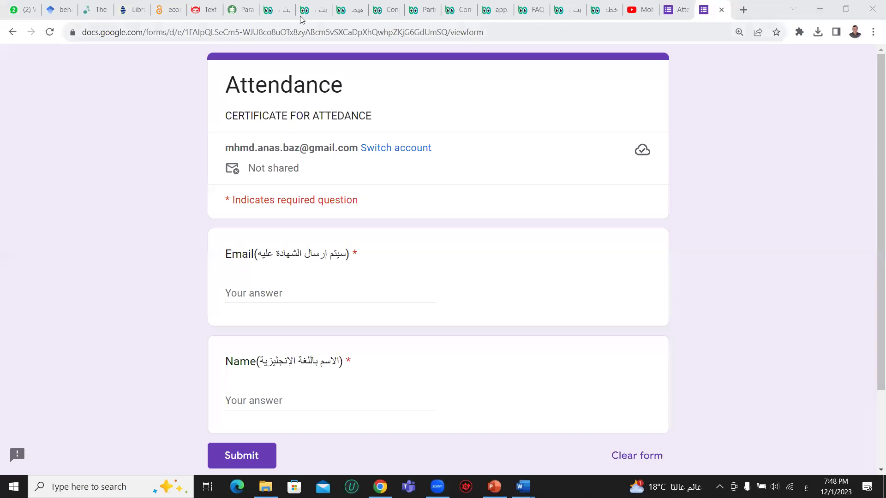
{"action": "left_click", "coordinate": [317, 5]}
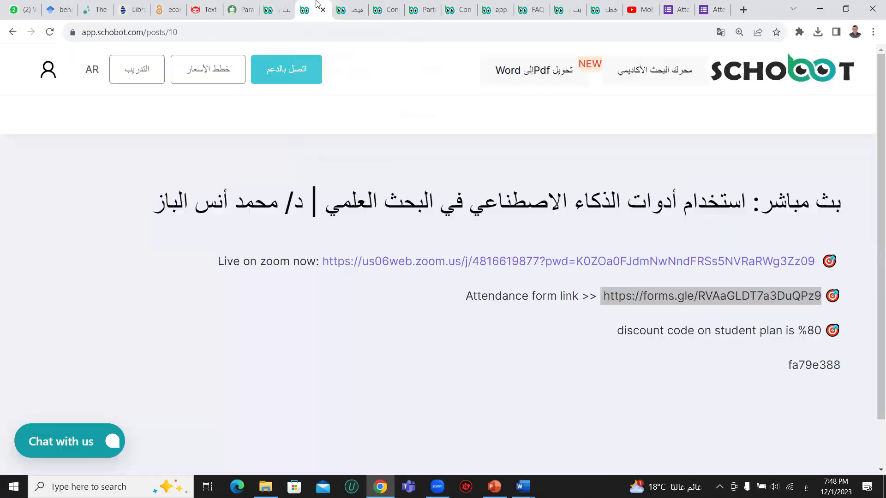
{"action": "left_click", "coordinate": [408, 324]}
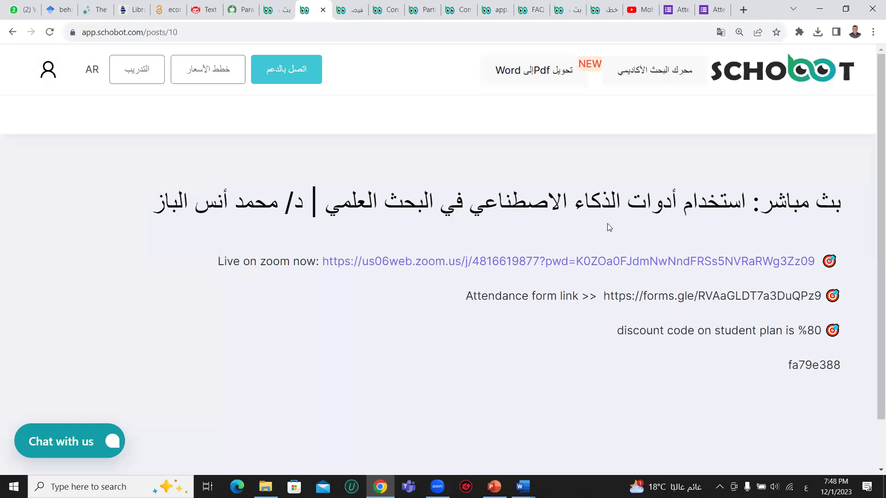
{"action": "left_click", "coordinate": [51, 32]}
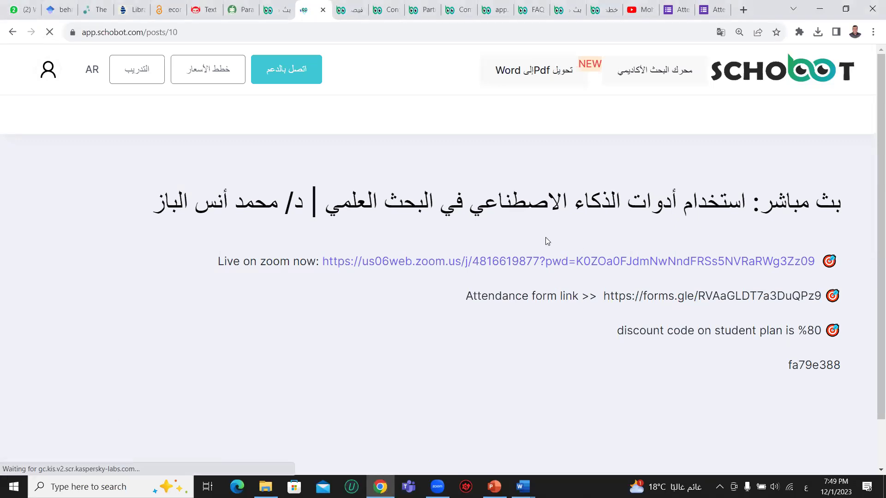
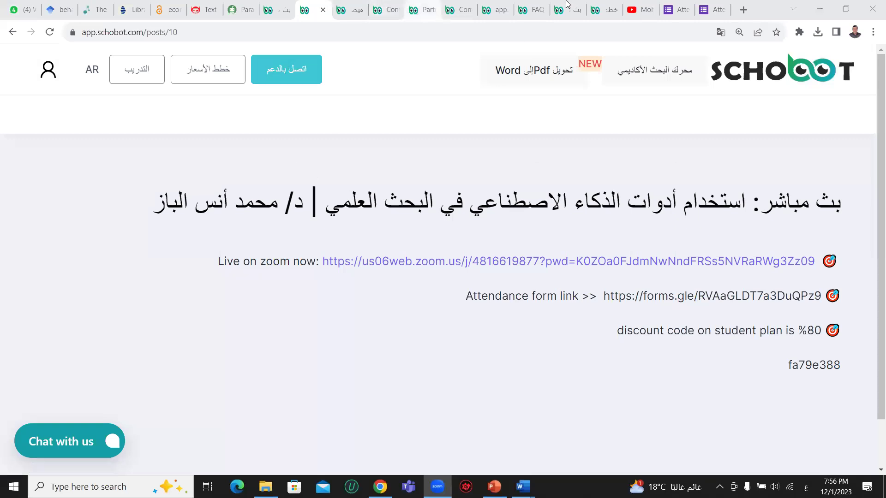
Step: Glance at the pricing plans and copy the student plan's discount code from the live broadcast post
{"action": "left_click", "coordinate": [607, 5]}
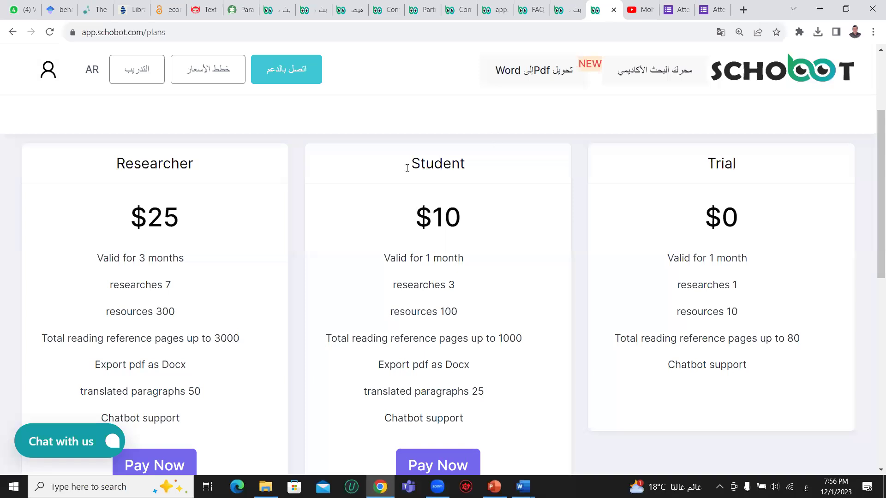
{"action": "left_click", "coordinate": [276, 9]}
{"action": "double_click", "coordinate": [813, 364]}
{"action": "key", "text": "ctrl+c"}
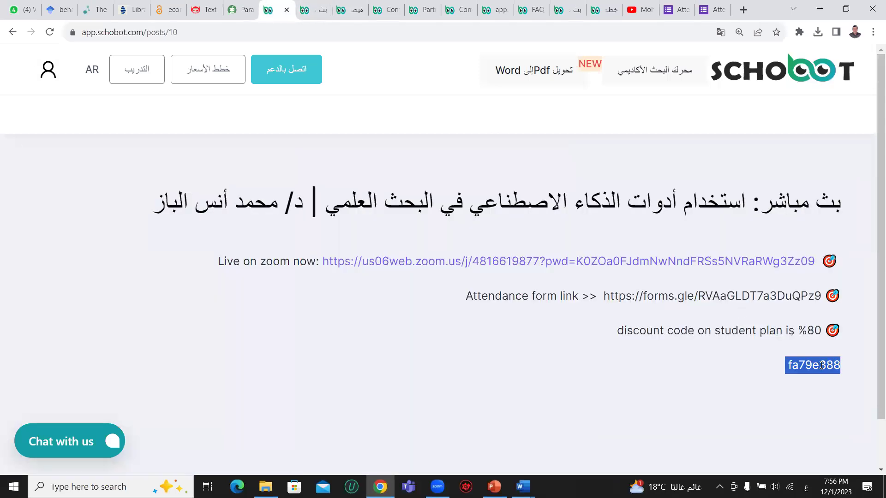
{"action": "right_click", "coordinate": [813, 365]}
{"action": "left_click", "coordinate": [766, 260]}
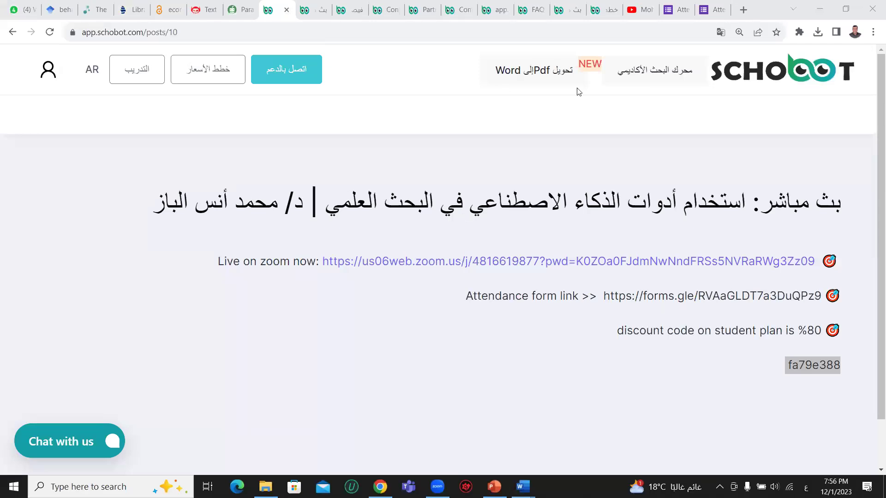
Step: Open the payment page for the Student plan from Schobot's pricing plans
{"action": "left_click", "coordinate": [600, 9]}
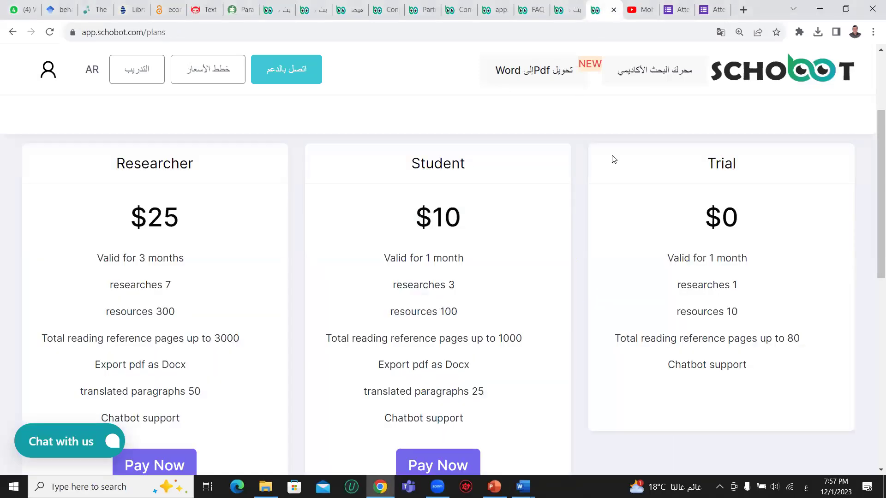
{"action": "scroll", "coordinate": [600, 309], "scroll_direction": "down", "scroll_amount": 3}
{"action": "scroll", "coordinate": [531, 302], "scroll_direction": "up", "scroll_amount": 3}
{"action": "scroll", "coordinate": [468, 336], "scroll_direction": "down", "scroll_amount": 3}
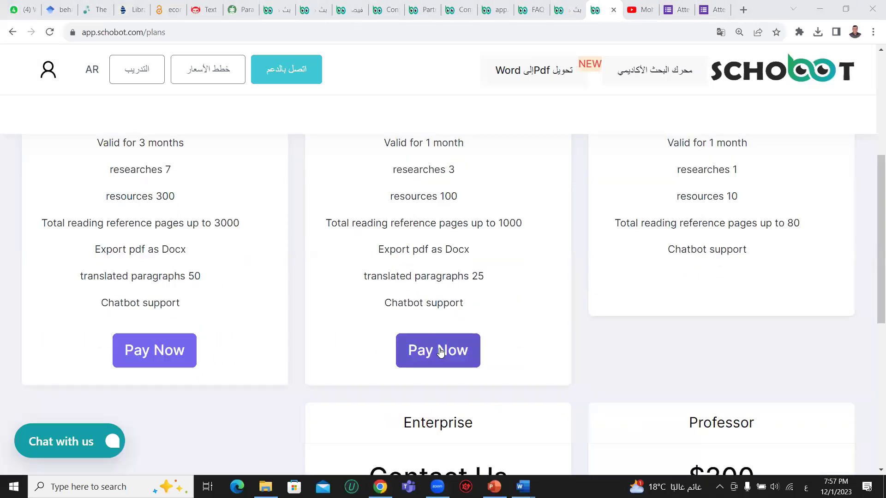
{"action": "left_click", "coordinate": [440, 352]}
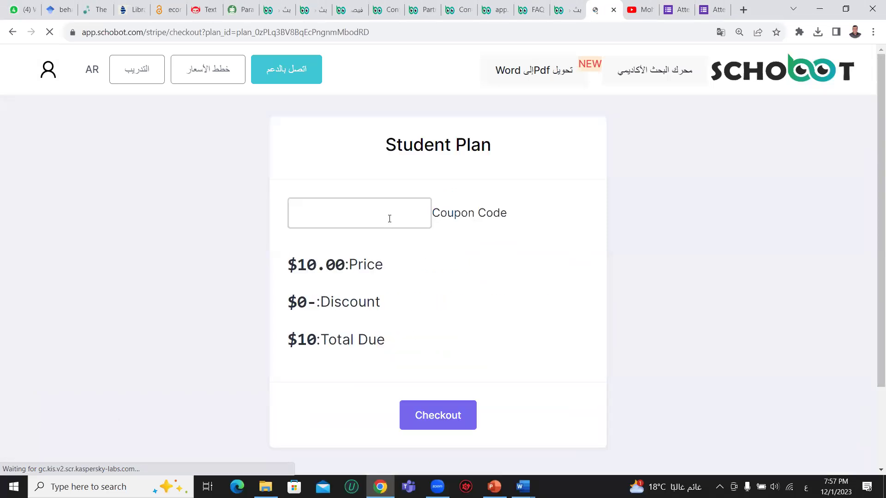
Step: Apply the copied discount code as the Student Plan's coupon and review the price summary without checking out
{"action": "left_click", "coordinate": [387, 214]}
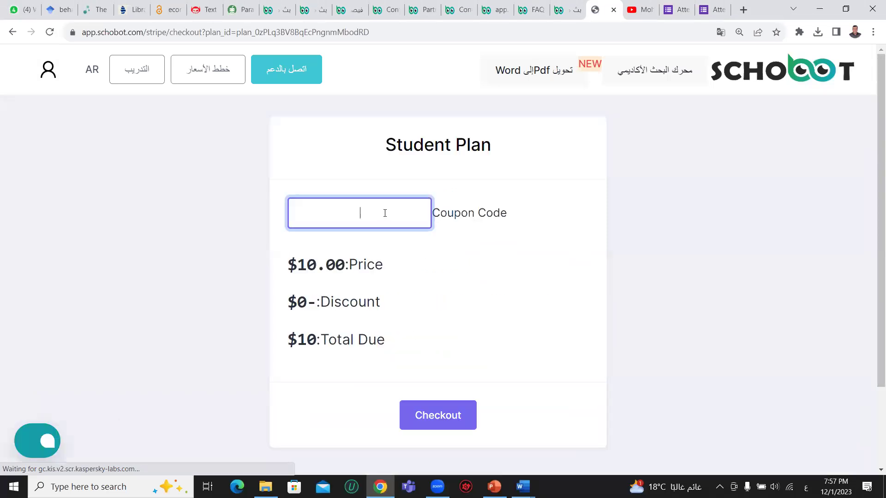
{"action": "key", "text": "ctrl+v"}
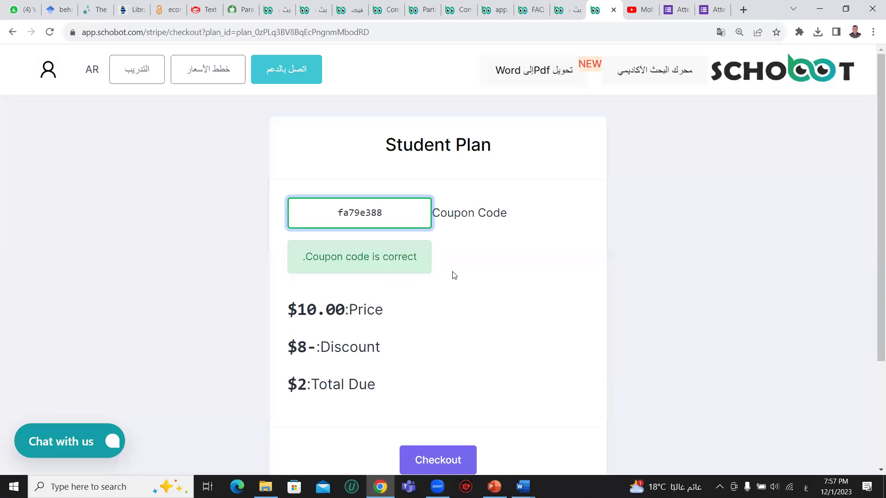
{"action": "left_click", "coordinate": [432, 282]}
{"action": "scroll", "coordinate": [438, 299], "scroll_direction": "down", "scroll_amount": 3}
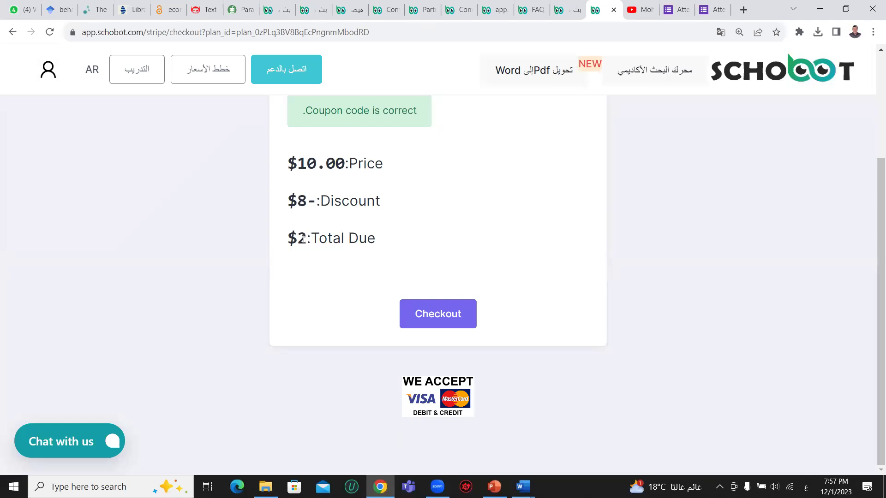
{"action": "scroll", "coordinate": [336, 275], "scroll_direction": "up", "scroll_amount": 3}
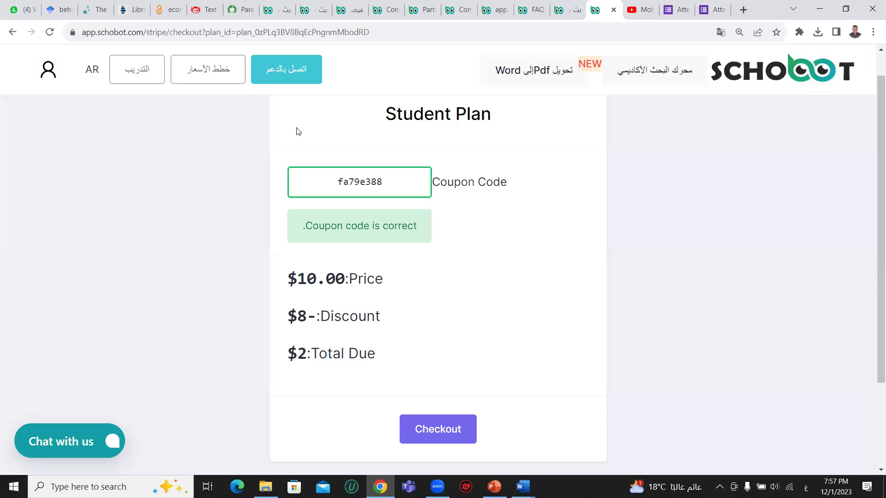
Step: Look through Schobot's FAQ page from the literature review keywords back up to the question about its services
{"action": "left_click", "coordinate": [528, 10]}
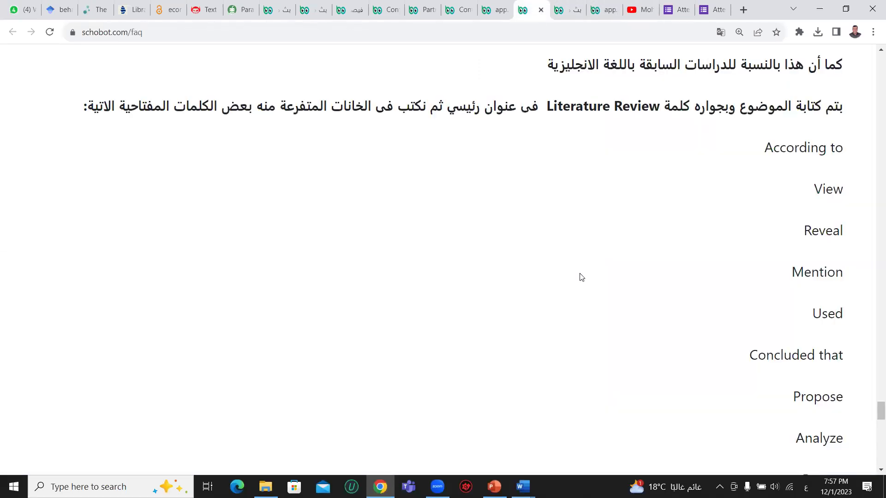
{"action": "scroll", "coordinate": [580, 273], "scroll_direction": "up", "scroll_amount": 15}
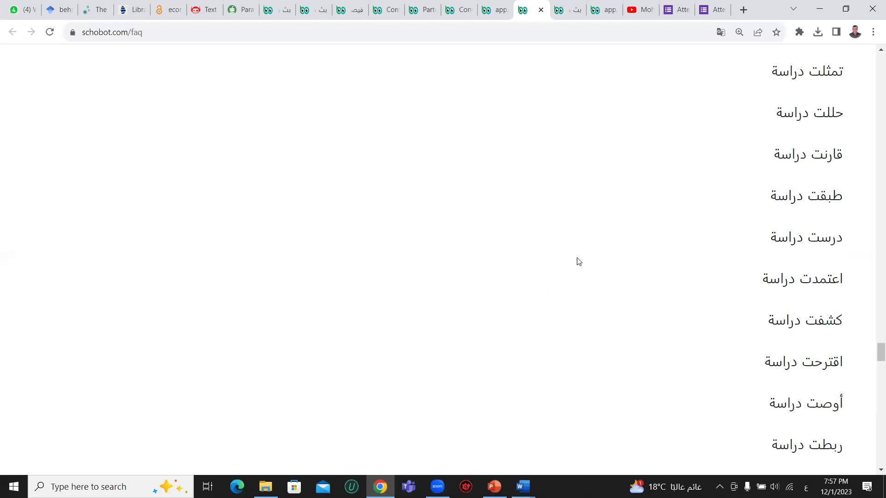
{"action": "scroll", "coordinate": [576, 260], "scroll_direction": "up", "scroll_amount": 15}
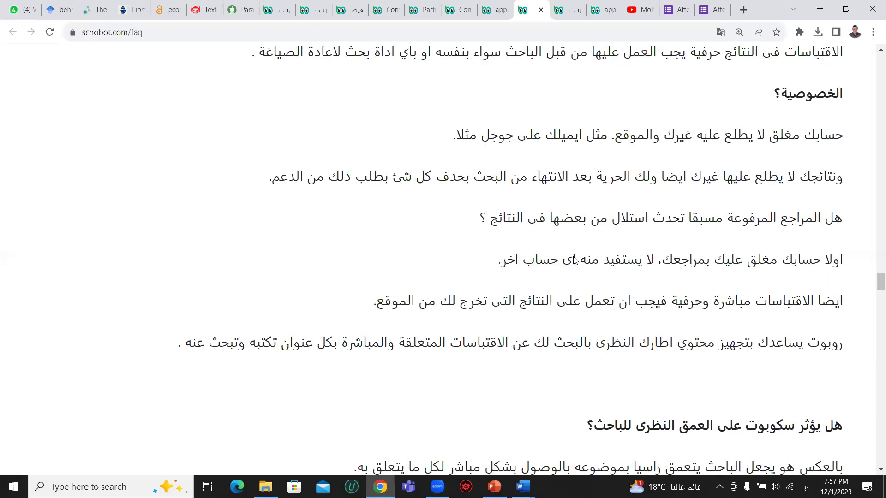
{"action": "scroll", "coordinate": [573, 256], "scroll_direction": "up", "scroll_amount": 15}
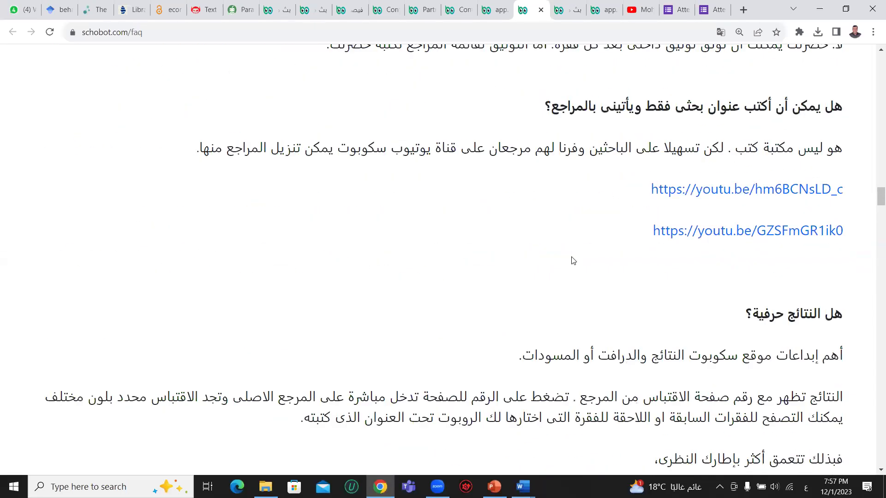
{"action": "scroll", "coordinate": [572, 260], "scroll_direction": "up", "scroll_amount": 15}
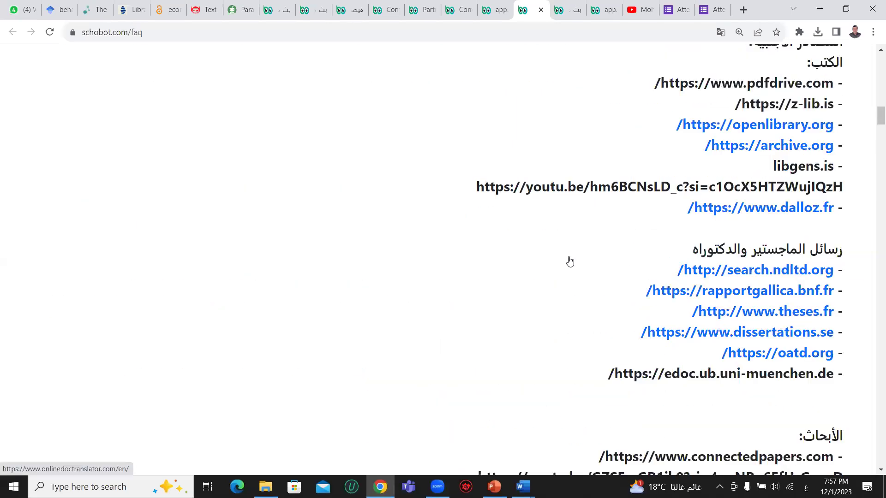
{"action": "scroll", "coordinate": [570, 260], "scroll_direction": "up", "scroll_amount": 7}
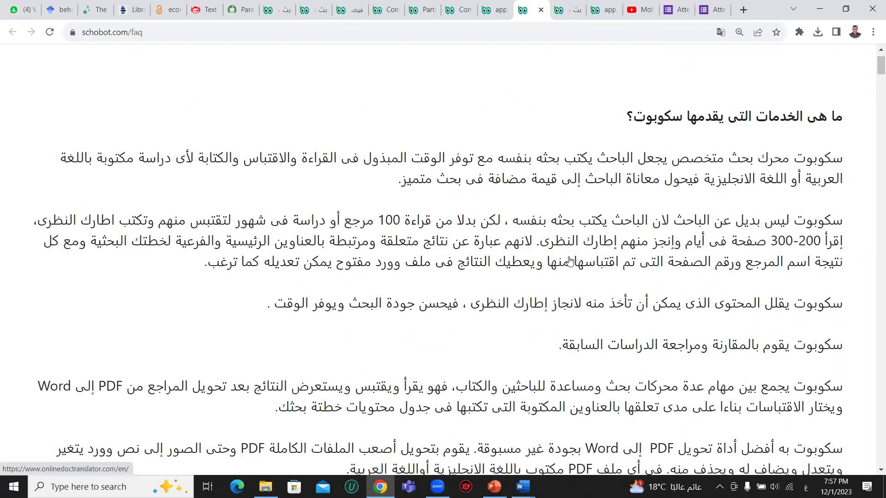
{"action": "scroll", "coordinate": [568, 103], "scroll_direction": "up", "scroll_amount": 1}
{"action": "scroll", "coordinate": [569, 103], "scroll_direction": "up", "scroll_amount": 2}
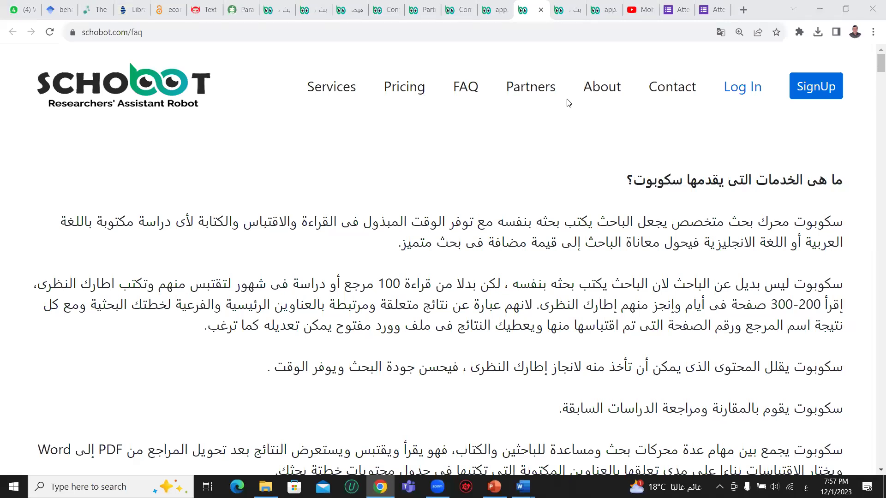
Step: Open Schobot's Pricing page from the FAQ page in a new browser tab and switch to it
{"action": "right_click", "coordinate": [408, 90]}
{"action": "left_click", "coordinate": [420, 94]}
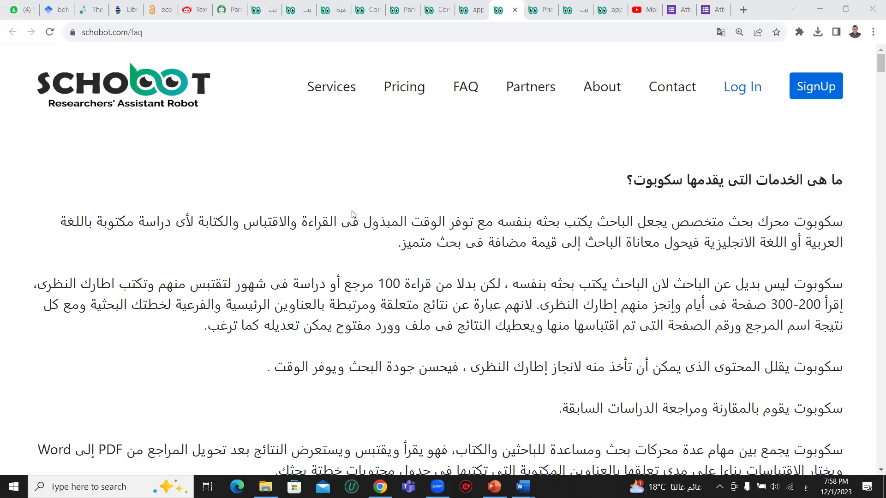
{"action": "left_click", "coordinate": [539, 3]}
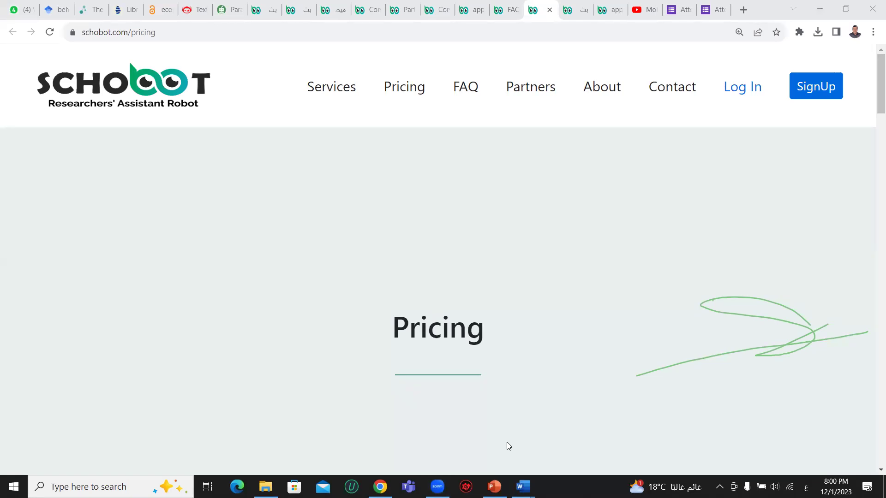
Step: Show the attendance form, the Pricing page and the Student Plan's payment page with the applied coupon
{"action": "left_click", "coordinate": [722, 4]}
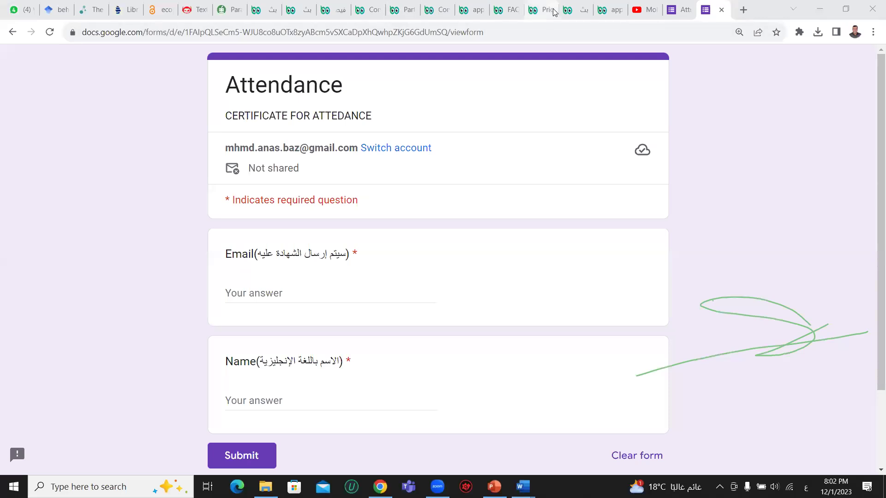
{"action": "left_click", "coordinate": [574, 9]}
{"action": "left_click", "coordinate": [538, 6]}
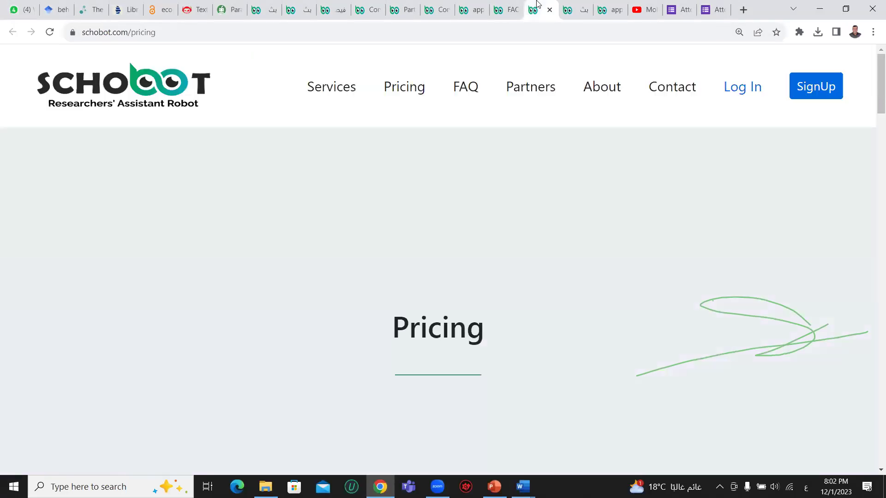
{"action": "left_click", "coordinate": [608, 9]}
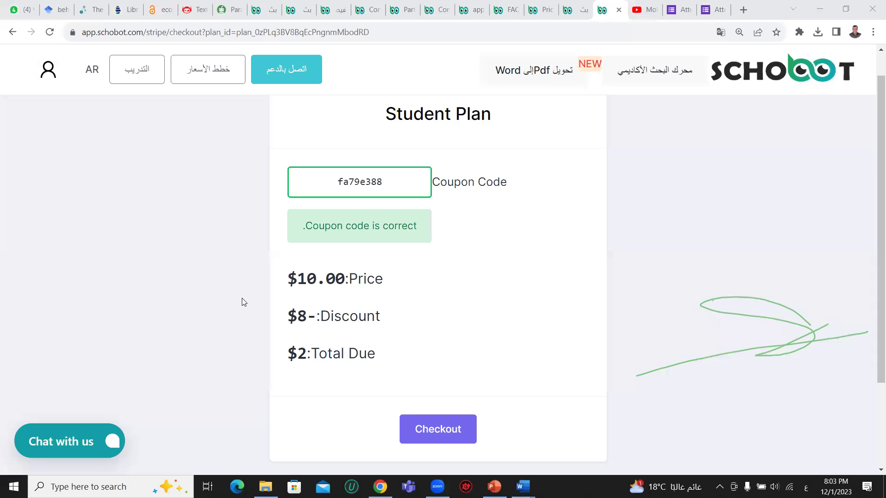
Step: Open the search results of the research "The uniqueness of DNA markers connected to Power Athletic Profile" from the research list
{"action": "left_click", "coordinate": [397, 9]}
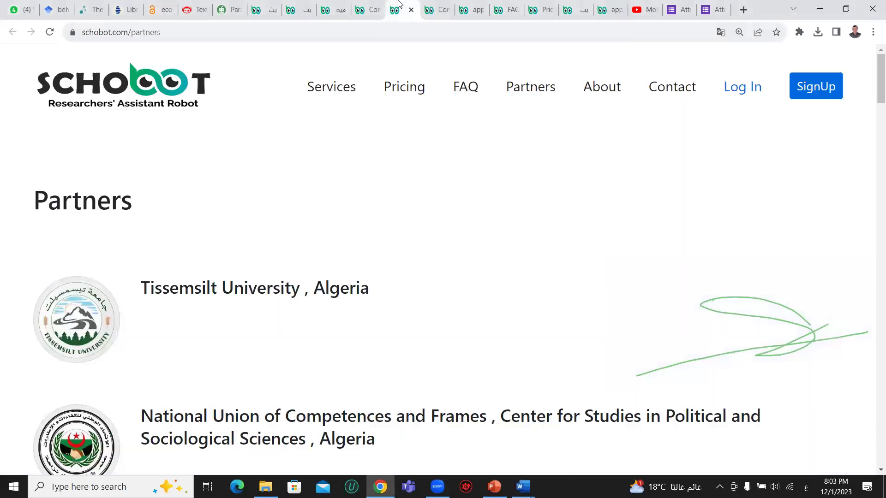
{"action": "left_click", "coordinate": [347, 4]}
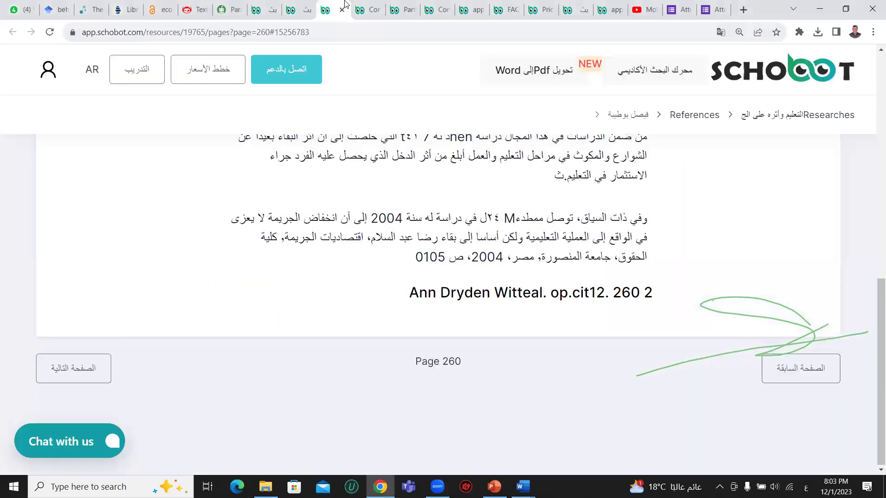
{"action": "left_click", "coordinate": [305, 5]}
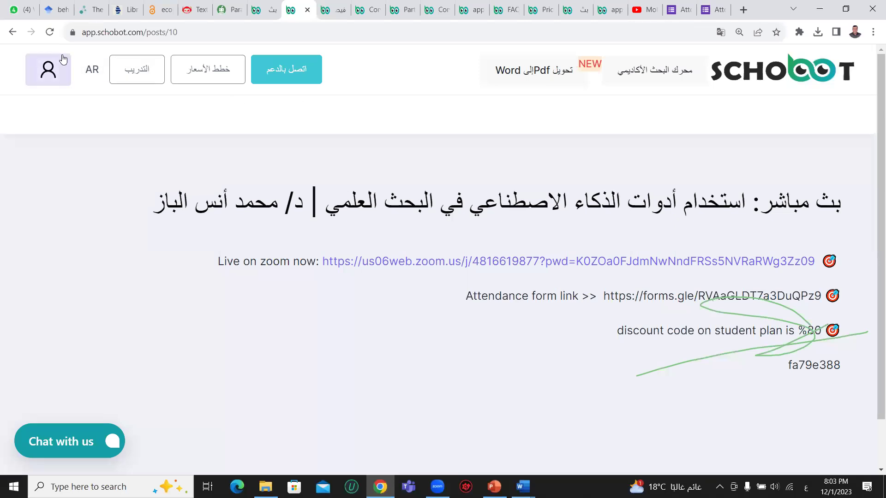
{"action": "left_click", "coordinate": [653, 75]}
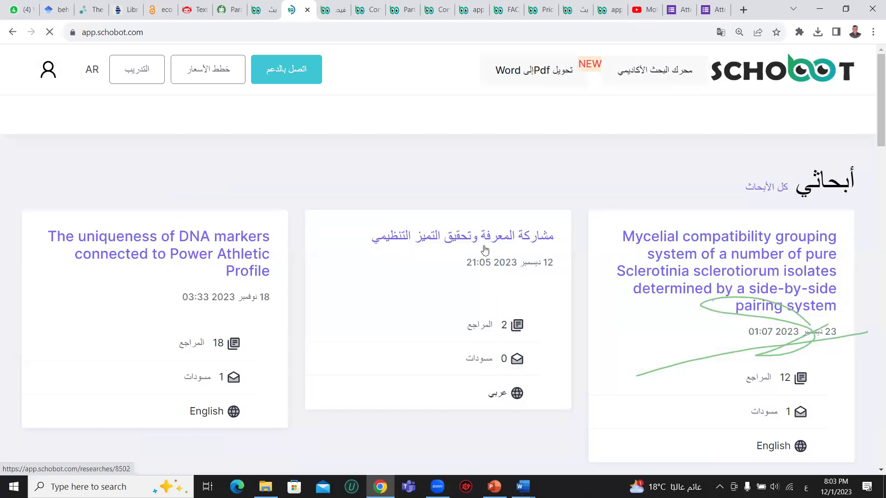
{"action": "left_click", "coordinate": [249, 263]}
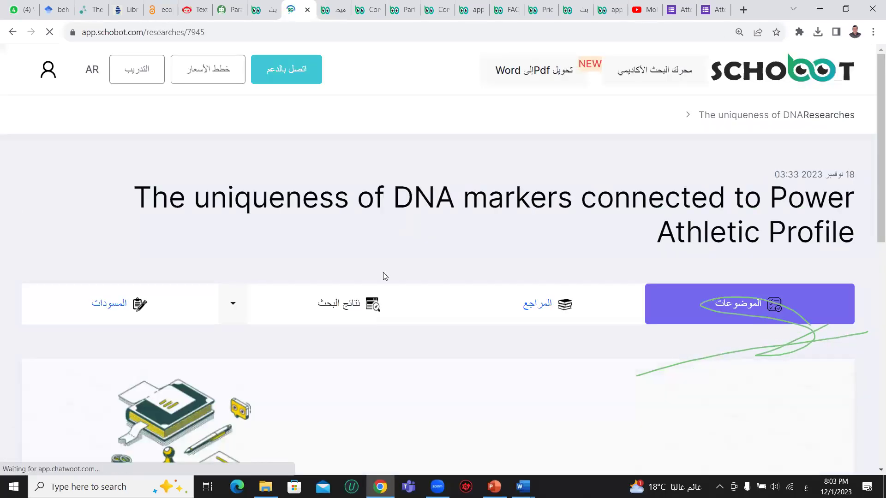
{"action": "left_click", "coordinate": [338, 306]}
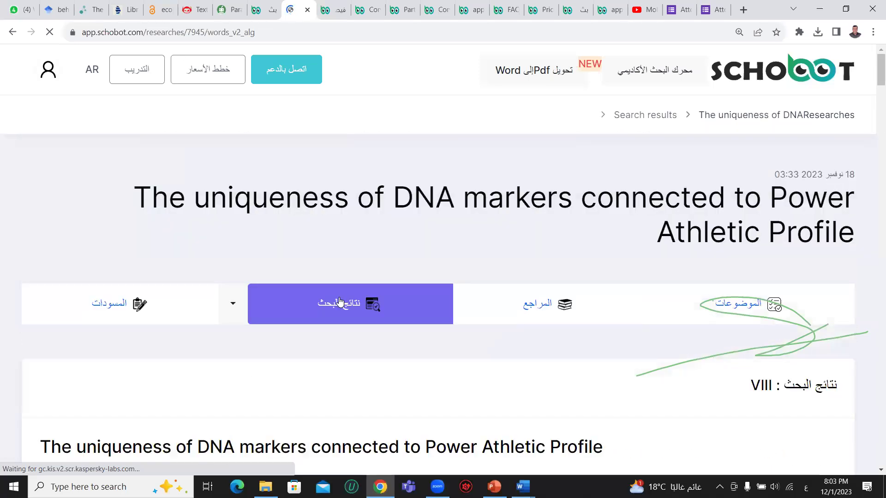
Step: Translate the first result under "Nuclear Genome Encoded Genetic Polymorphism in Athletes" into Arabic and point out the translated passage
{"action": "scroll", "coordinate": [344, 298], "scroll_direction": "down", "scroll_amount": 2}
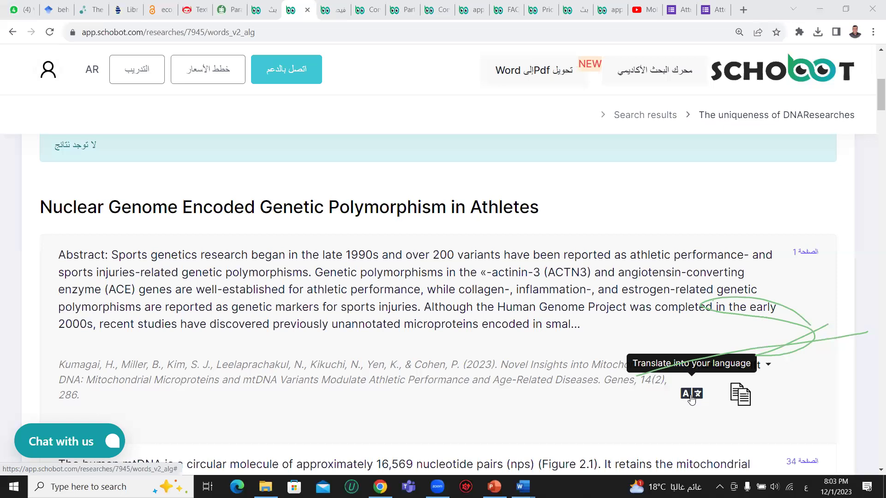
{"action": "scroll", "coordinate": [646, 393], "scroll_direction": "down", "scroll_amount": 3}
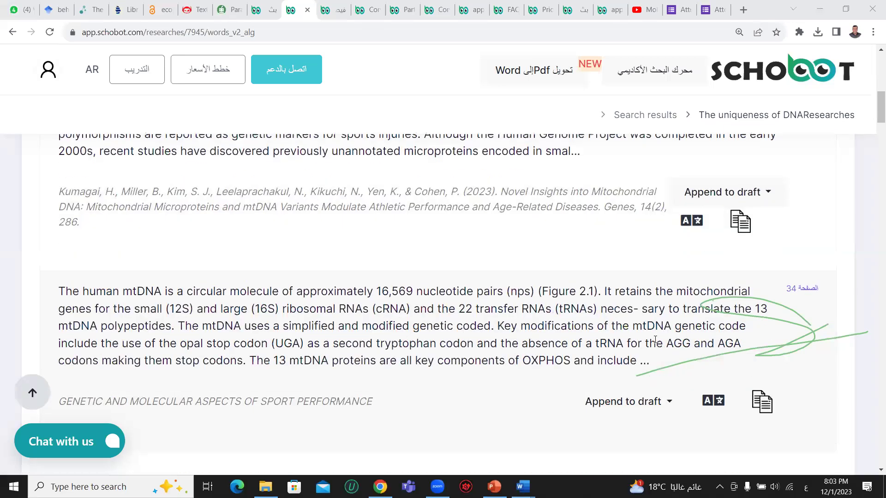
{"action": "left_click", "coordinate": [695, 226]}
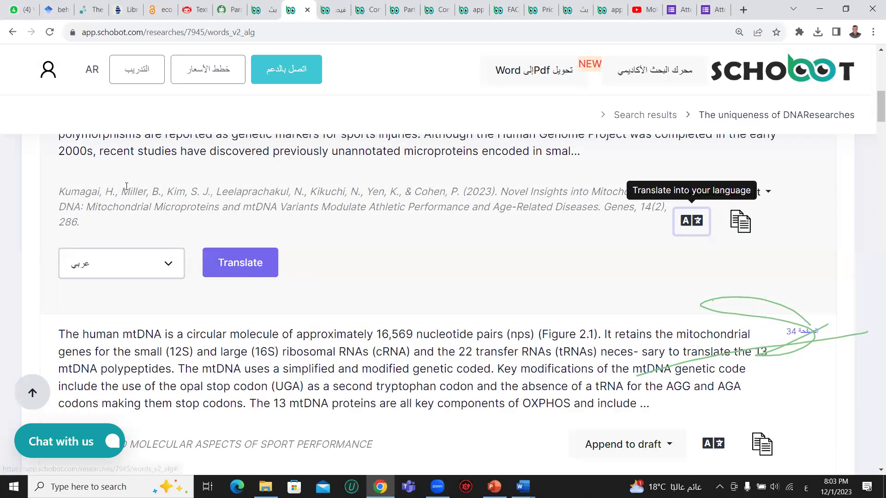
{"action": "left_click", "coordinate": [162, 265]}
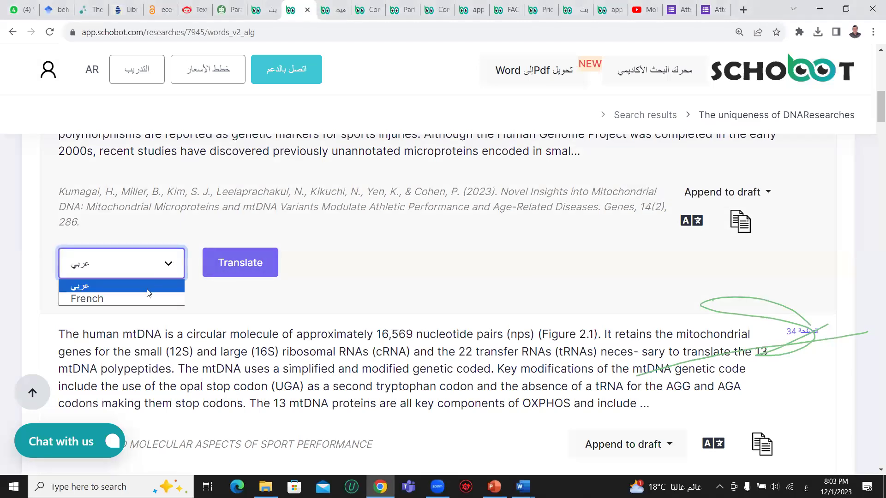
{"action": "left_click", "coordinate": [223, 236]}
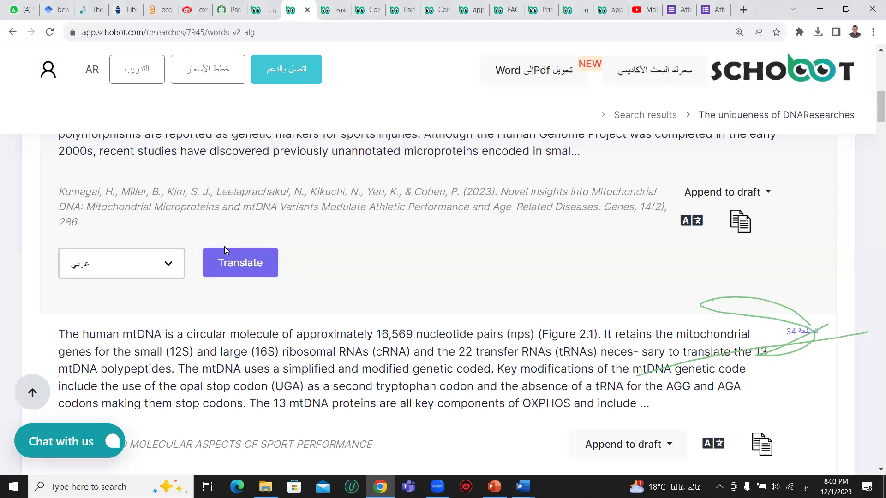
{"action": "left_click", "coordinate": [239, 262]}
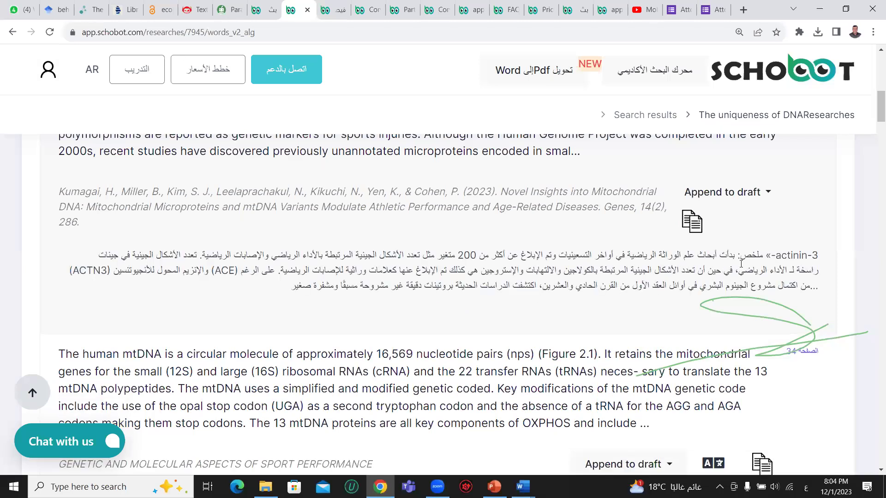
{"action": "left_click_drag", "start_coordinate": [748, 266], "coordinate": [531, 284]}
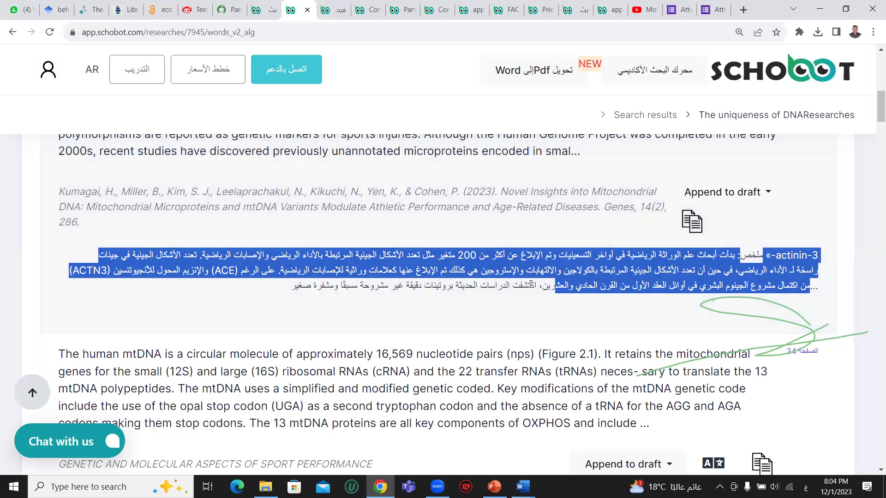
{"action": "left_click", "coordinate": [566, 226]}
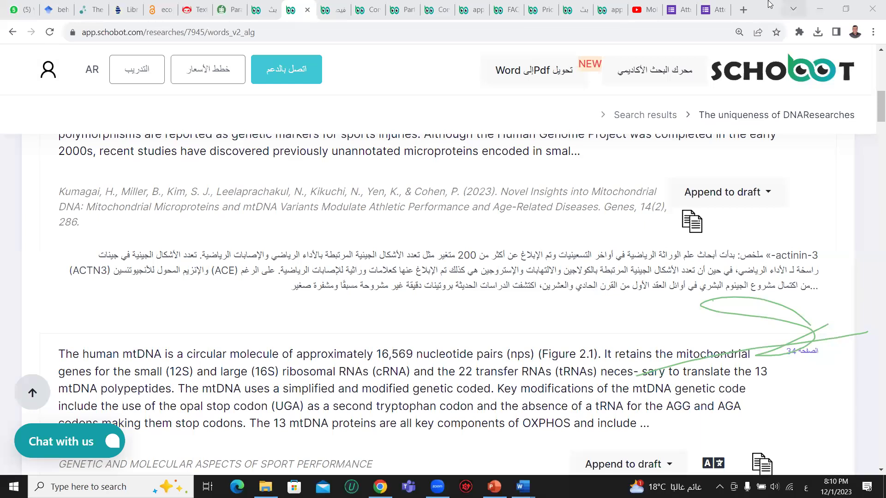
Step: Go past the Student Plan payment and Pricing pages to the open Sign Up page and copy its web address
{"action": "left_click", "coordinate": [604, 9]}
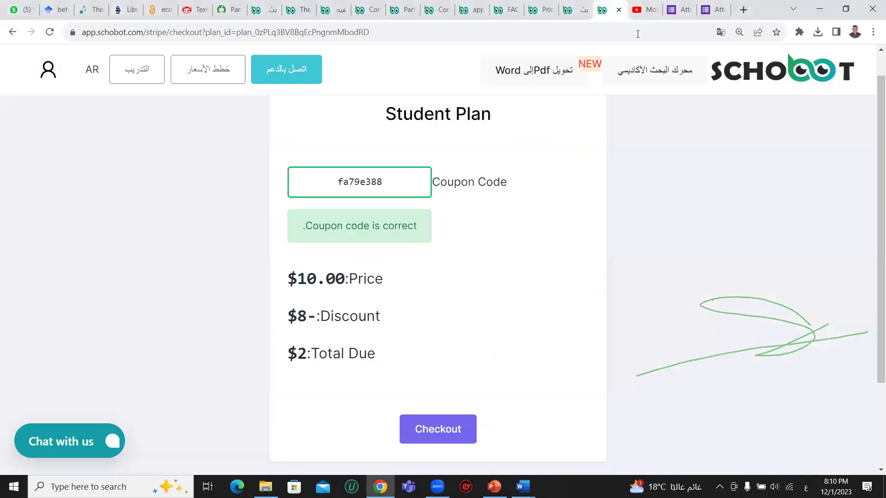
{"action": "left_click", "coordinate": [540, 10]}
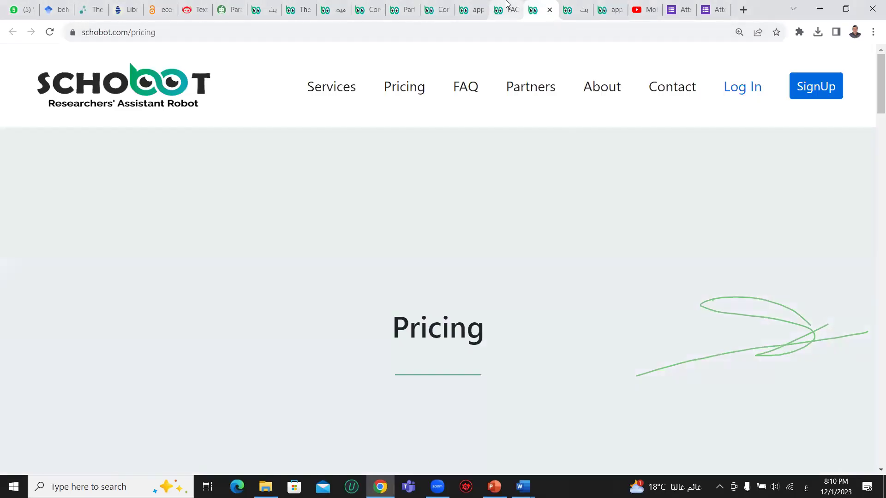
{"action": "left_click", "coordinate": [476, 5]}
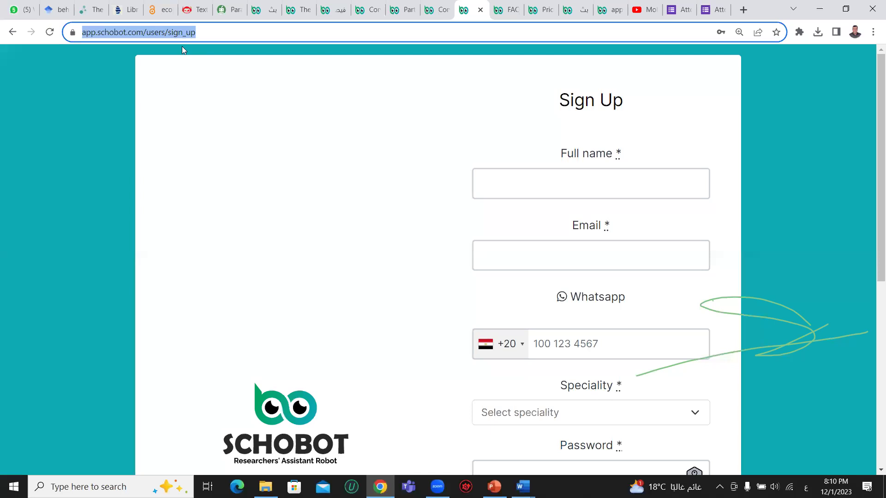
{"action": "right_click", "coordinate": [181, 33]}
{"action": "left_click", "coordinate": [225, 106]}
{"action": "key", "text": "alt+Tab"}
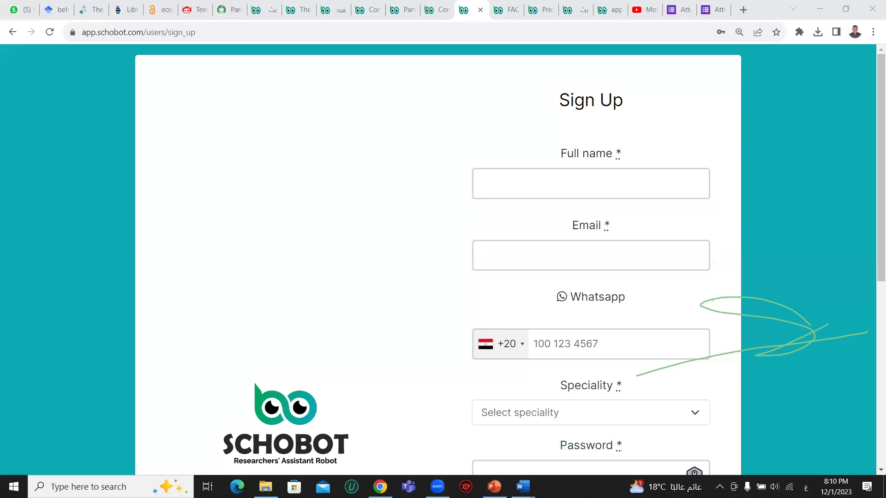
{"action": "key", "text": "alt+shift"}
{"action": "mouse_move", "coordinate": [522, 487]}
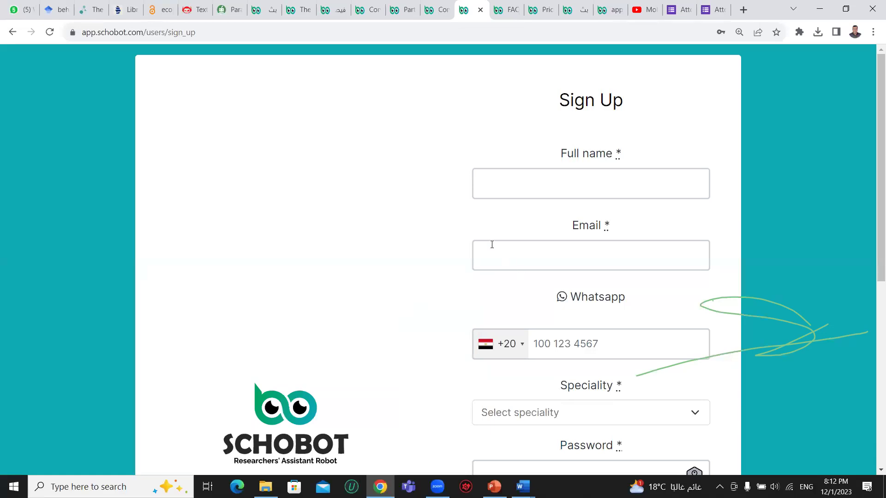
{"action": "left_click", "coordinate": [484, 183]}
{"action": "left_click", "coordinate": [494, 259]}
{"action": "left_click", "coordinate": [407, 224]}
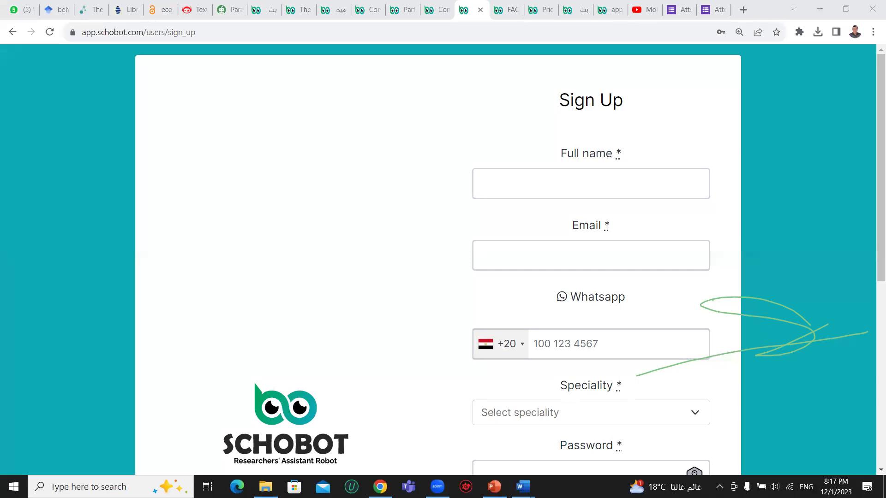
{"action": "key", "text": "alt+shift"}
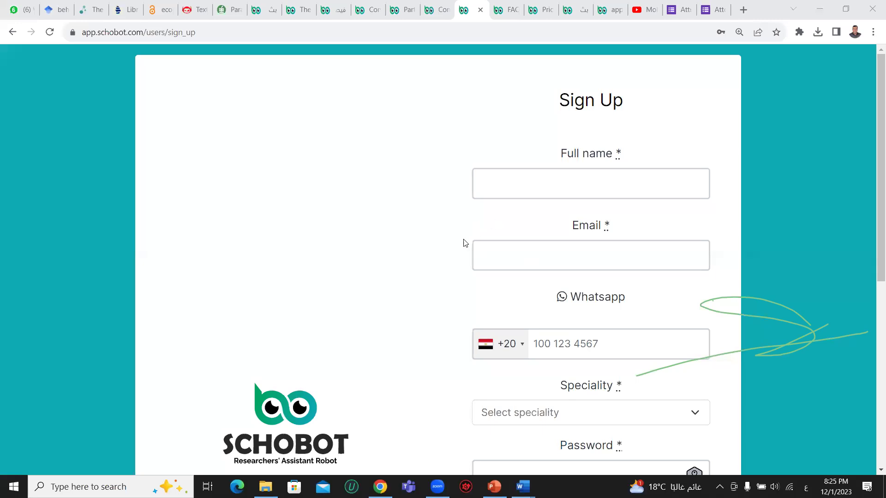
Step: Copy the Sign Up page's full web address again for sharing
{"action": "left_click", "coordinate": [162, 33]}
{"action": "right_click", "coordinate": [161, 31]}
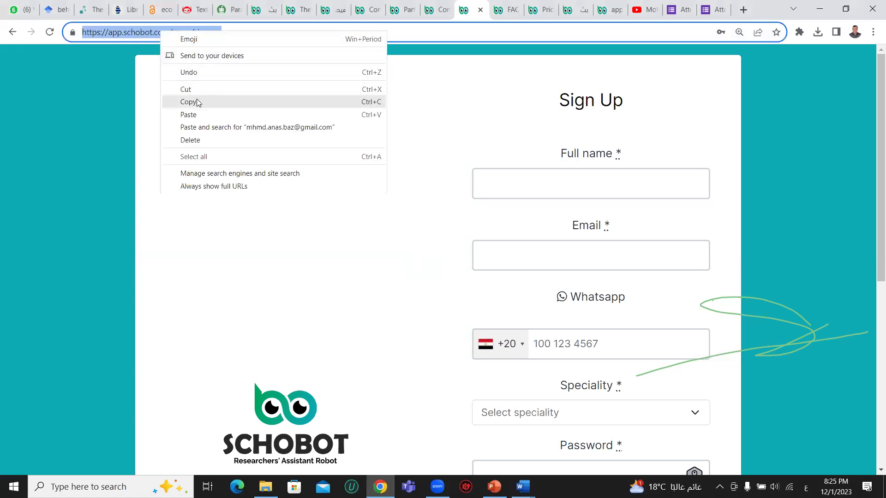
{"action": "left_click", "coordinate": [194, 101]}
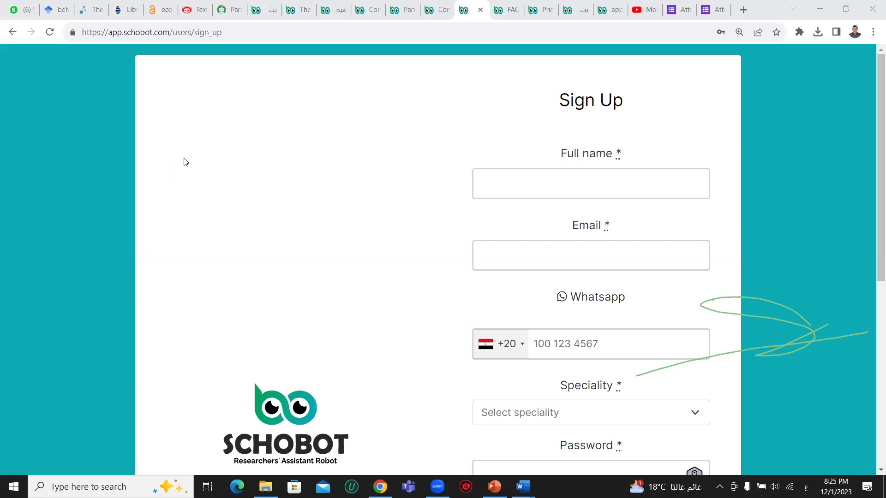
Step: Go through the Sign Up form's name, email, WhatsApp, speciality, password and password confirmation fields without filling them in
{"action": "scroll", "coordinate": [486, 230], "scroll_direction": "down", "scroll_amount": 1}
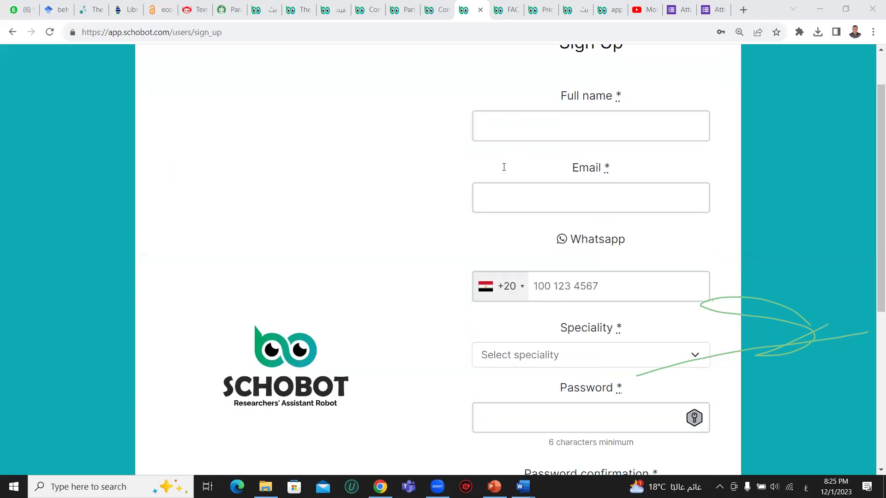
{"action": "left_click", "coordinate": [504, 167]}
{"action": "scroll", "coordinate": [419, 233], "scroll_direction": "down", "scroll_amount": 2}
{"action": "left_click", "coordinate": [523, 180]}
{"action": "left_click", "coordinate": [508, 257]}
{"action": "scroll", "coordinate": [508, 218], "scroll_direction": "down", "scroll_amount": 1}
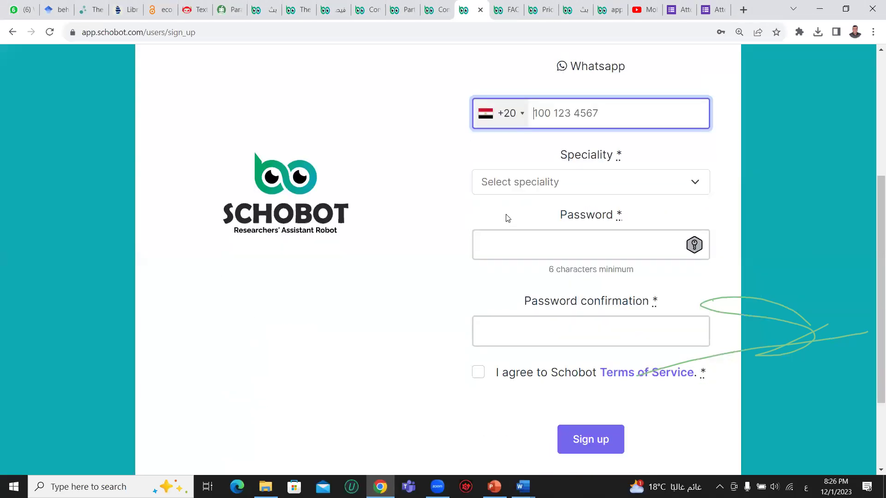
{"action": "left_click", "coordinate": [528, 185]}
{"action": "left_click", "coordinate": [465, 227]}
{"action": "left_click", "coordinate": [510, 251]}
{"action": "key", "text": "Tab"}
{"action": "left_click", "coordinate": [428, 314]}
Step: Agree to the Schobot Terms of Service on the Sign Up form and return to the form's beginning
{"action": "scroll", "coordinate": [425, 309], "scroll_direction": "down", "scroll_amount": 2}
{"action": "left_click", "coordinate": [478, 257]}
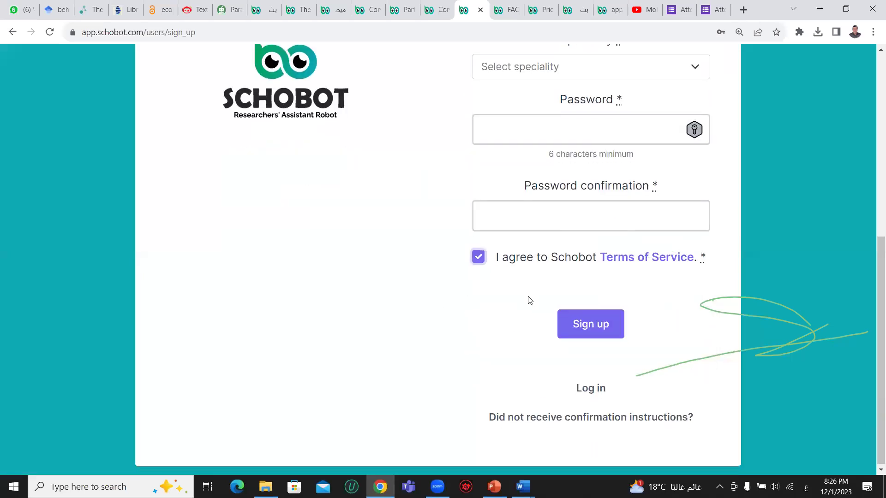
{"action": "left_click", "coordinate": [411, 329]}
{"action": "scroll", "coordinate": [385, 298], "scroll_direction": "up", "scroll_amount": 4}
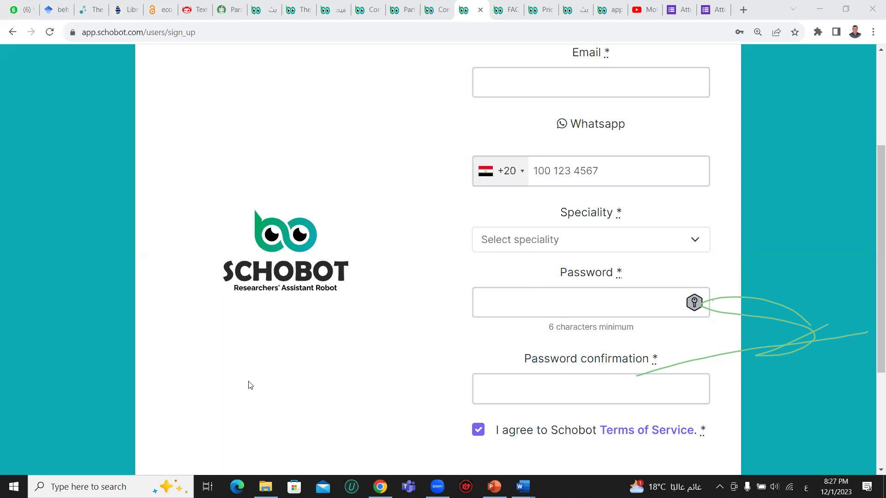
{"action": "scroll", "coordinate": [553, 203], "scroll_direction": "up", "scroll_amount": 3}
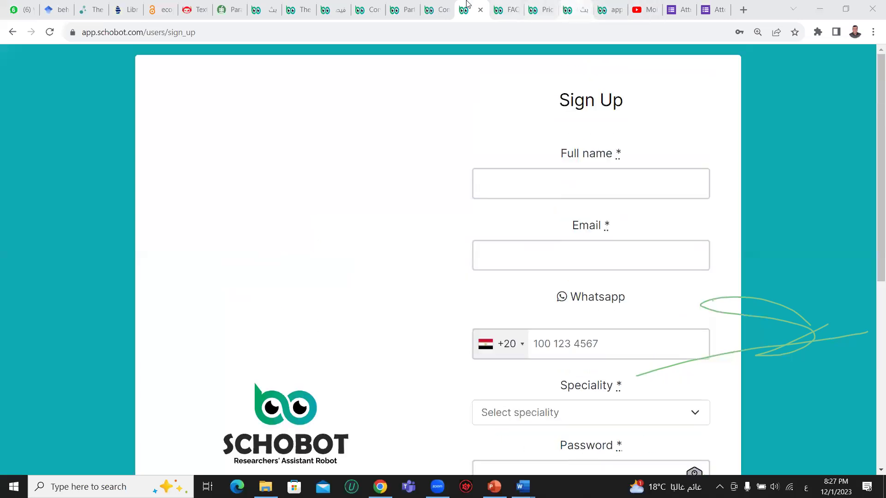
Step: Show the WhatsApp, email, address and telephone details on Schobot's Contact page, pointing out the phone numbers
{"action": "left_click", "coordinate": [437, 7]}
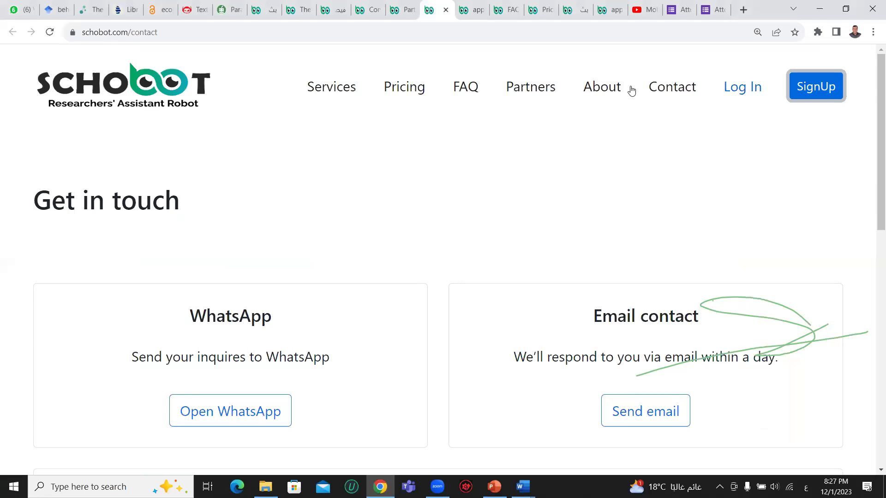
{"action": "scroll", "coordinate": [386, 286], "scroll_direction": "down", "scroll_amount": 5}
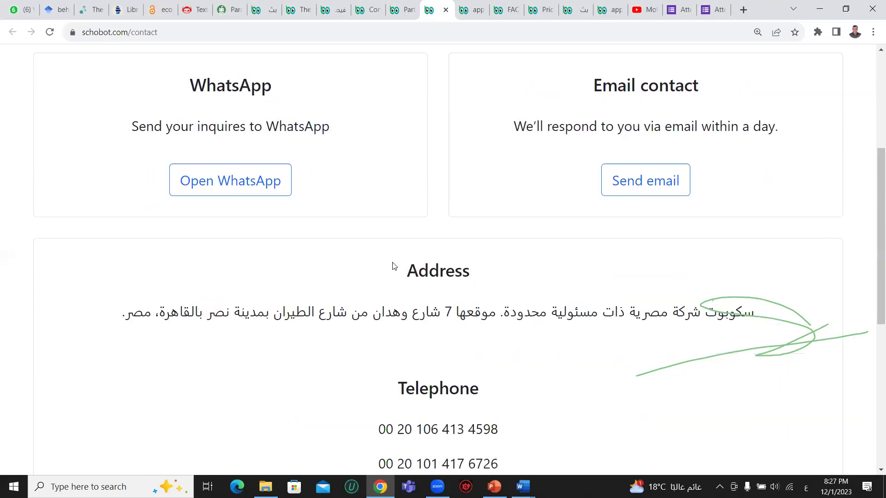
{"action": "scroll", "coordinate": [394, 266], "scroll_direction": "down", "scroll_amount": 1}
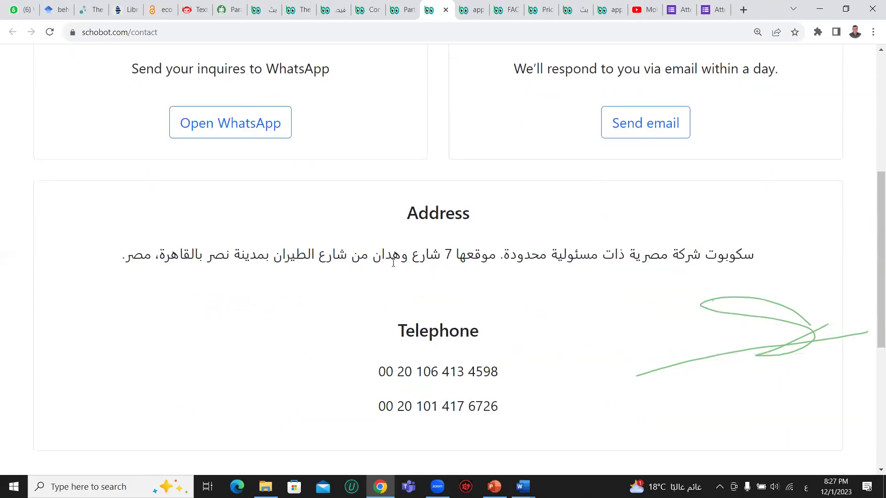
{"action": "left_click_drag", "start_coordinate": [442, 371], "coordinate": [464, 407]}
{"action": "left_click", "coordinate": [442, 364]}
{"action": "scroll", "coordinate": [414, 283], "scroll_direction": "up", "scroll_amount": 1}
{"action": "scroll", "coordinate": [413, 286], "scroll_direction": "up", "scroll_amount": 6}
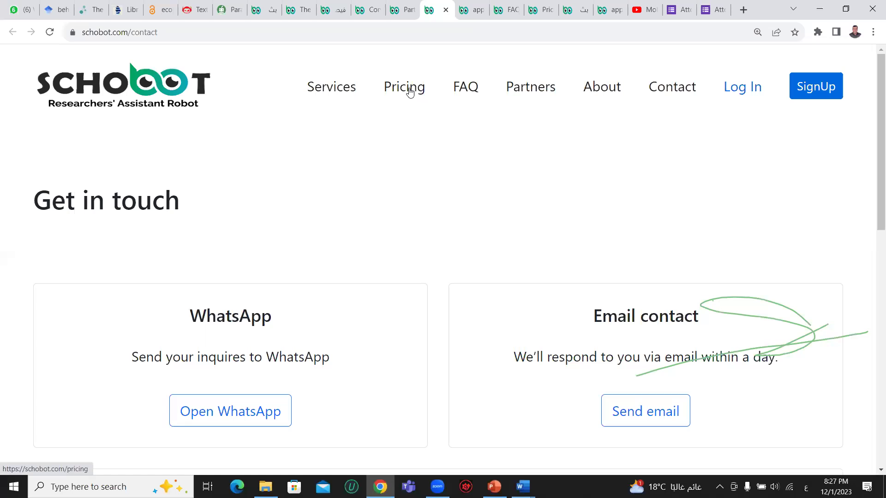
Step: Show the Trial, Student and Researcher plans with their prices and limits on Schobot's Pricing page
{"action": "left_click", "coordinate": [544, 10]}
{"action": "scroll", "coordinate": [446, 262], "scroll_direction": "down", "scroll_amount": 9}
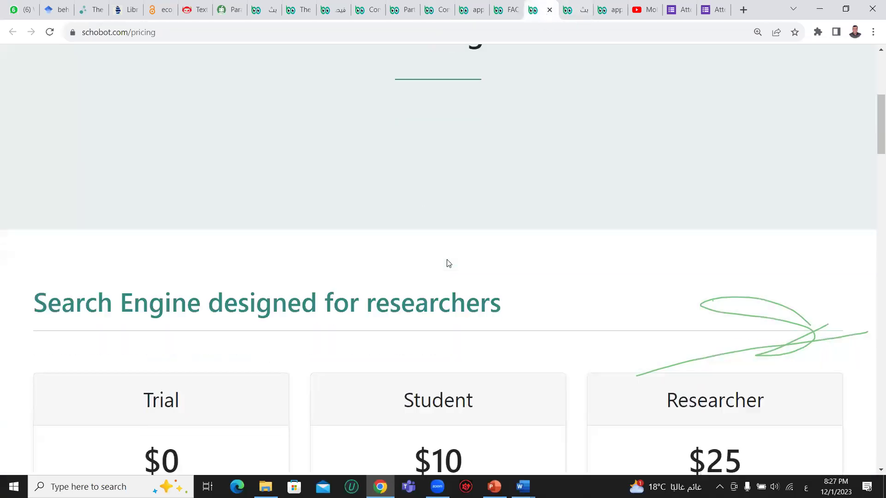
{"action": "scroll", "coordinate": [448, 263], "scroll_direction": "down", "scroll_amount": 3}
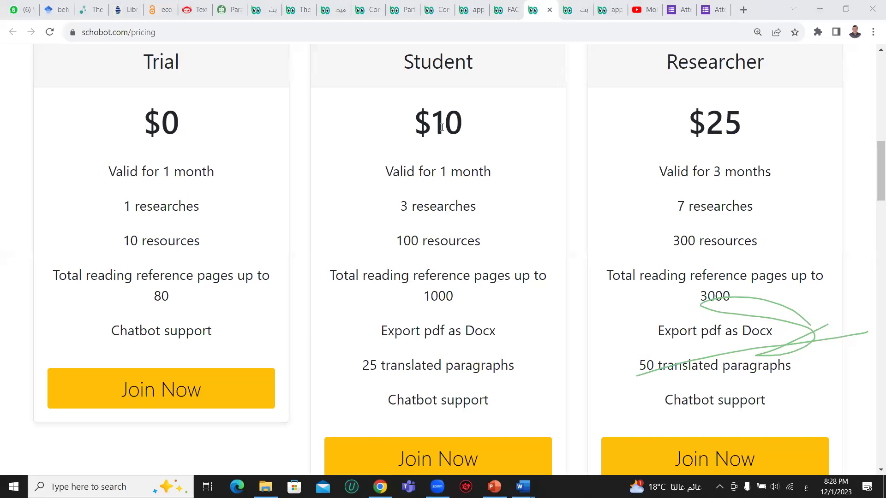
Step: Find the open Schobot Partners page and go through its list of partner institutions down to the Sponsors heading
{"action": "left_click", "coordinate": [438, 9]}
{"action": "left_click", "coordinate": [468, 4]}
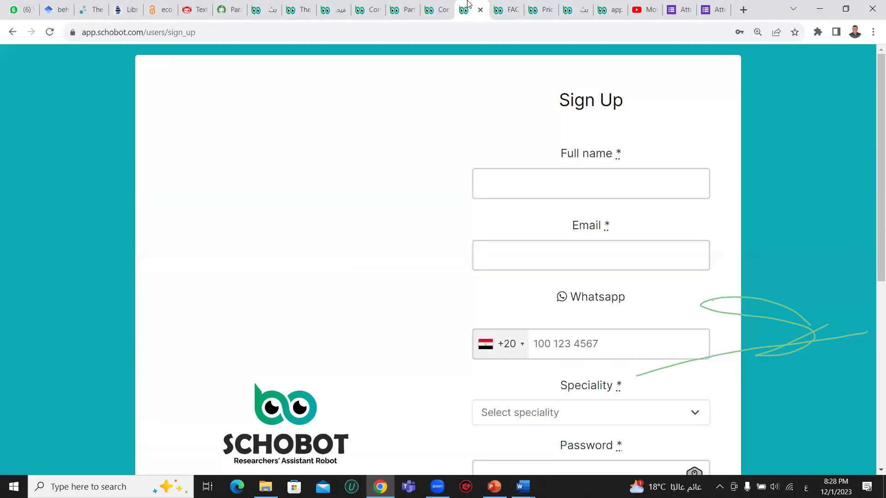
{"action": "left_click", "coordinate": [400, 6]}
{"action": "left_click", "coordinate": [375, 6]}
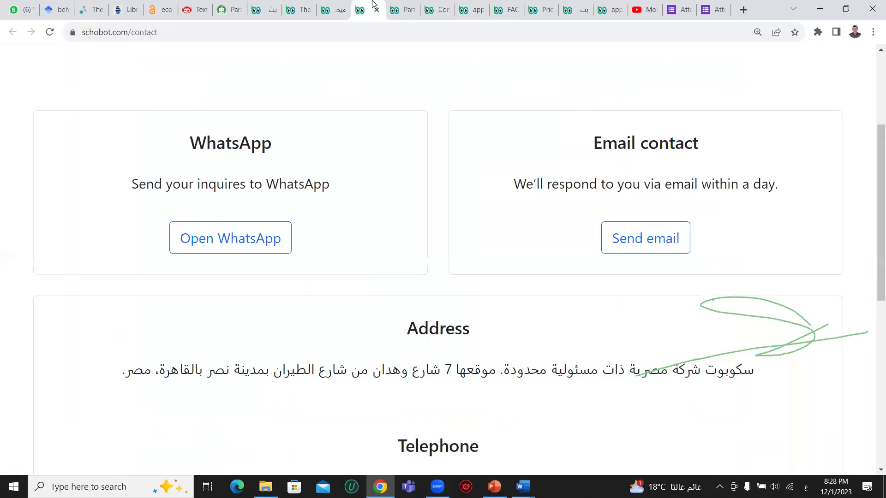
{"action": "left_click", "coordinate": [331, 4]}
{"action": "left_click", "coordinate": [405, 6]}
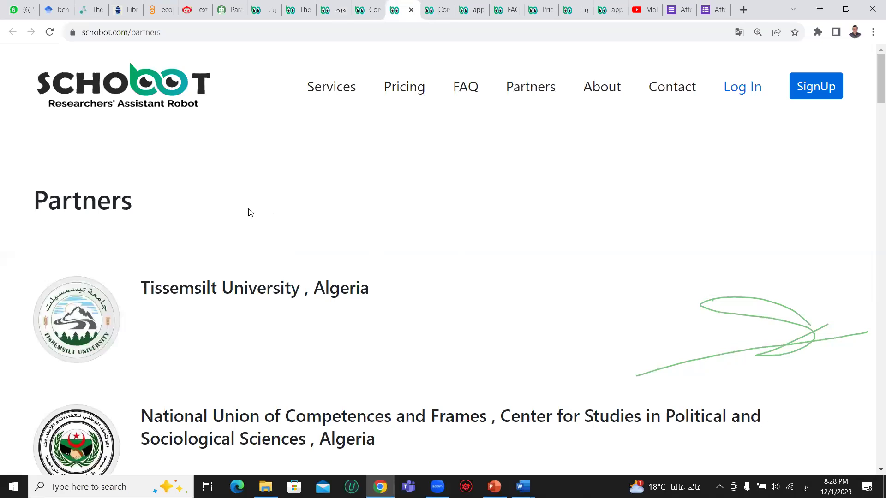
{"action": "scroll", "coordinate": [217, 319], "scroll_direction": "down", "scroll_amount": 5}
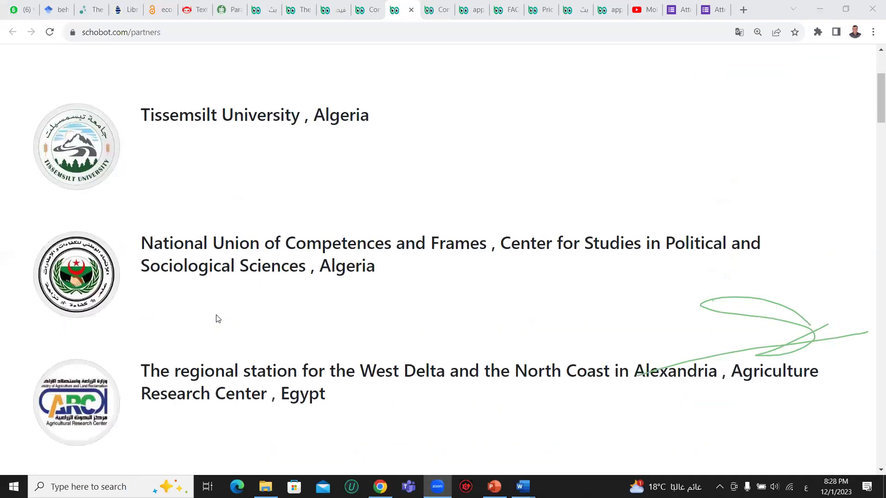
{"action": "scroll", "coordinate": [216, 318], "scroll_direction": "down", "scroll_amount": 2}
{"action": "scroll", "coordinate": [217, 316], "scroll_direction": "up", "scroll_amount": 4}
{"action": "scroll", "coordinate": [217, 316], "scroll_direction": "down", "scroll_amount": 12}
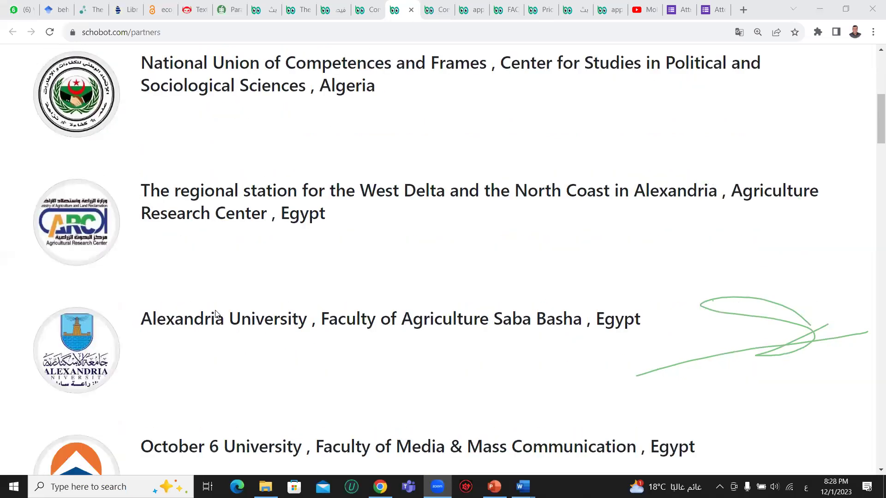
{"action": "scroll", "coordinate": [217, 316], "scroll_direction": "down", "scroll_amount": 3}
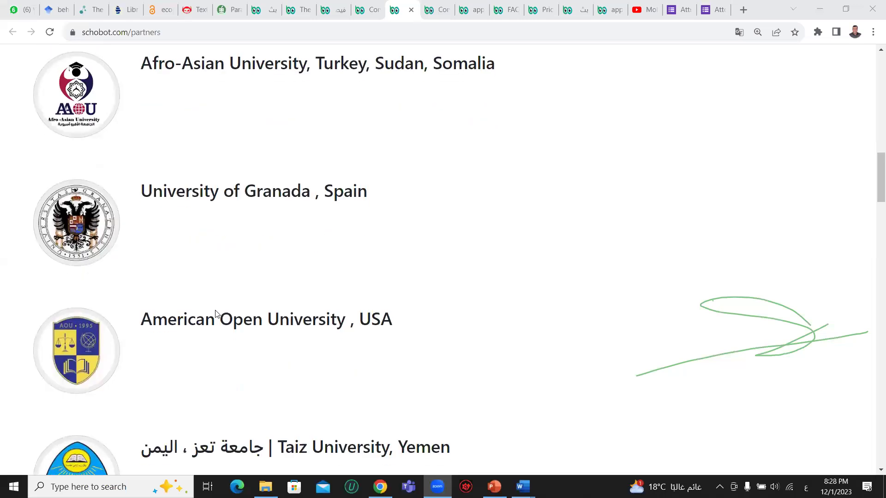
{"action": "scroll", "coordinate": [215, 315], "scroll_direction": "down", "scroll_amount": 6}
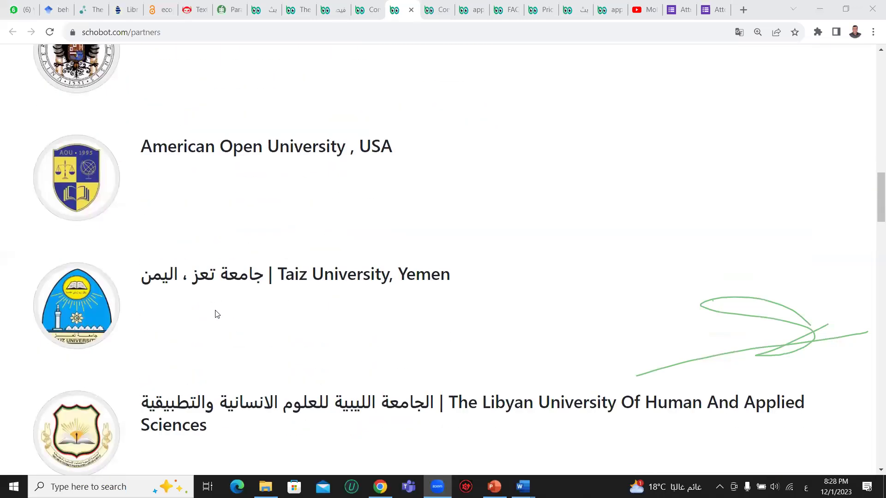
{"action": "scroll", "coordinate": [217, 315], "scroll_direction": "down", "scroll_amount": 4}
{"action": "scroll", "coordinate": [217, 314], "scroll_direction": "down", "scroll_amount": 5}
{"action": "scroll", "coordinate": [217, 314], "scroll_direction": "down", "scroll_amount": 4}
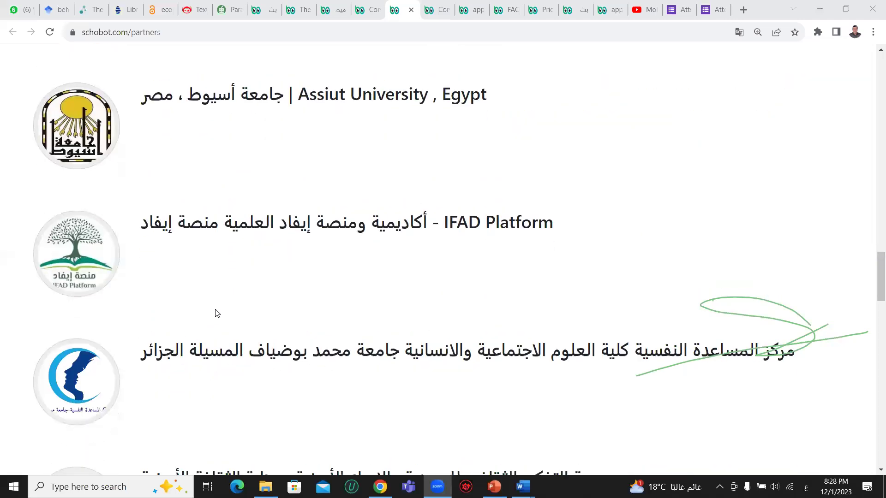
{"action": "scroll", "coordinate": [217, 314], "scroll_direction": "down", "scroll_amount": 2}
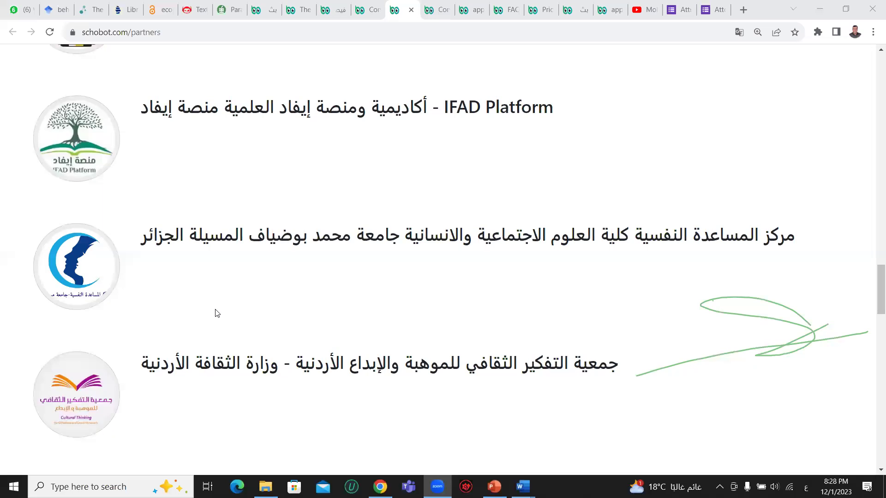
{"action": "scroll", "coordinate": [217, 314], "scroll_direction": "down", "scroll_amount": 4}
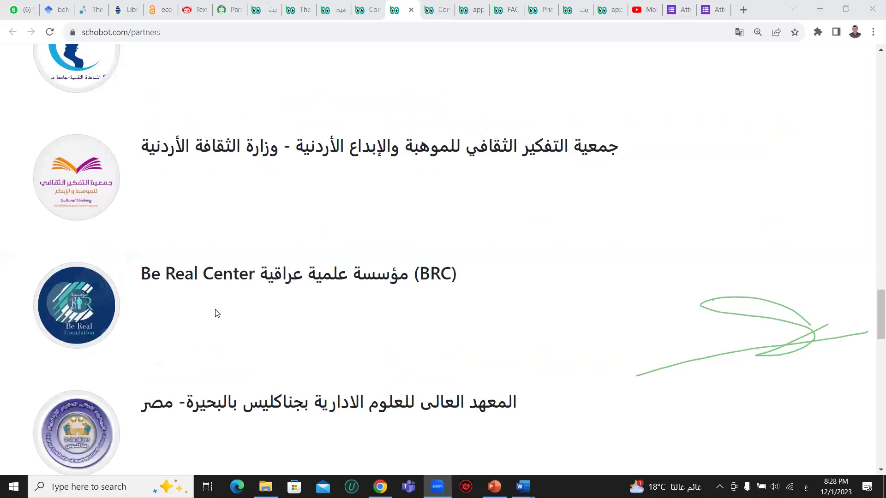
{"action": "scroll", "coordinate": [216, 313], "scroll_direction": "down", "scroll_amount": 13}
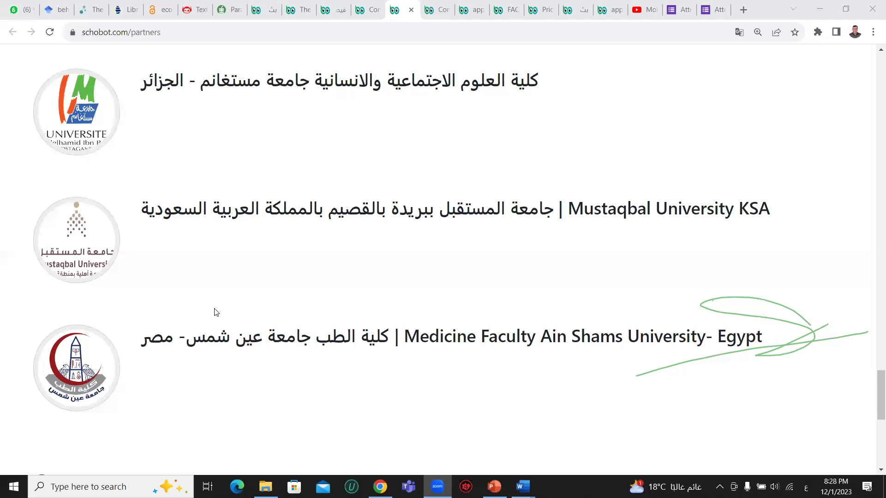
{"action": "scroll", "coordinate": [215, 313], "scroll_direction": "down", "scroll_amount": 2}
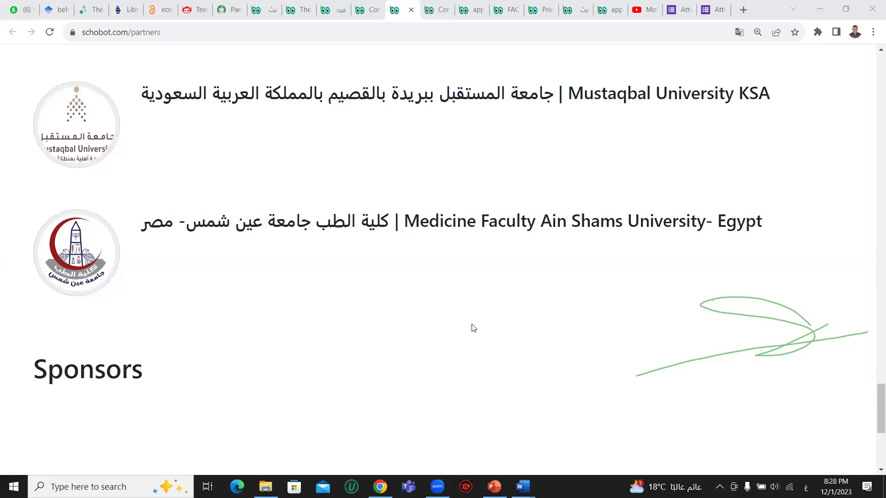
Step: Switch to the trainer's YouTube channel and browse its list of uploaded videos from the latest to the older ones
{"action": "left_click", "coordinate": [645, 9]}
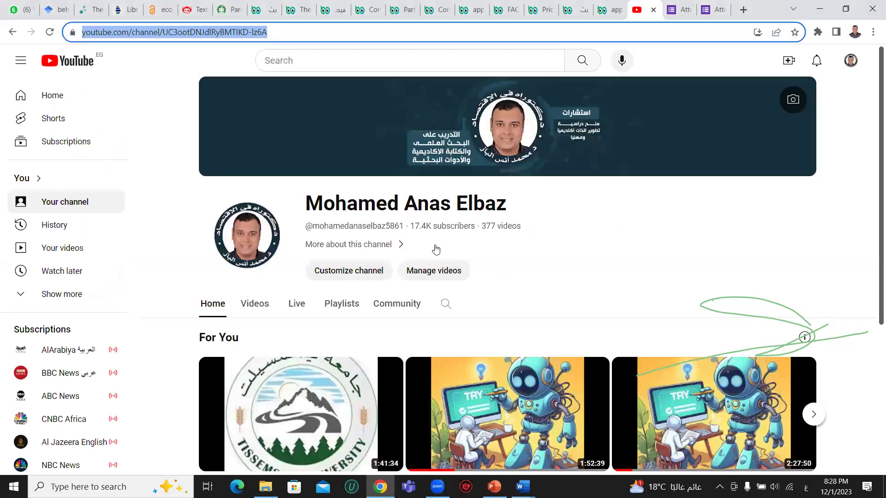
{"action": "left_click", "coordinate": [256, 308]}
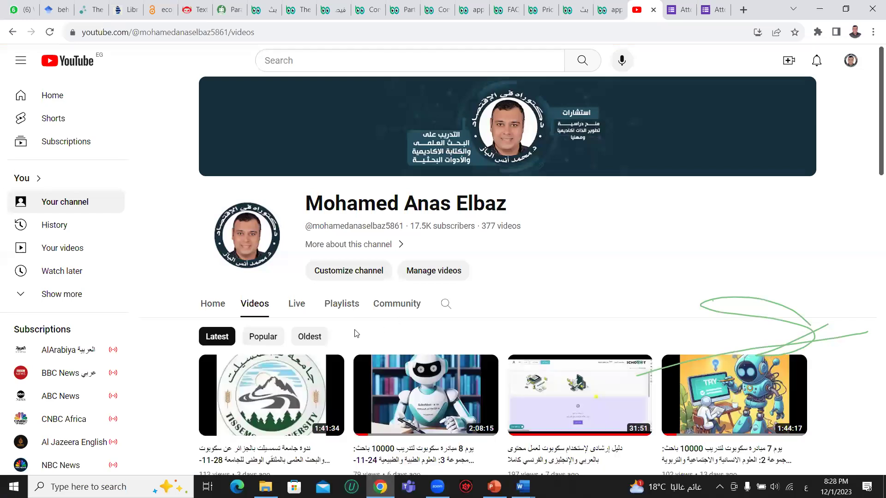
{"action": "scroll", "coordinate": [356, 333], "scroll_direction": "down", "scroll_amount": 3}
{"action": "scroll", "coordinate": [395, 322], "scroll_direction": "down", "scroll_amount": 3}
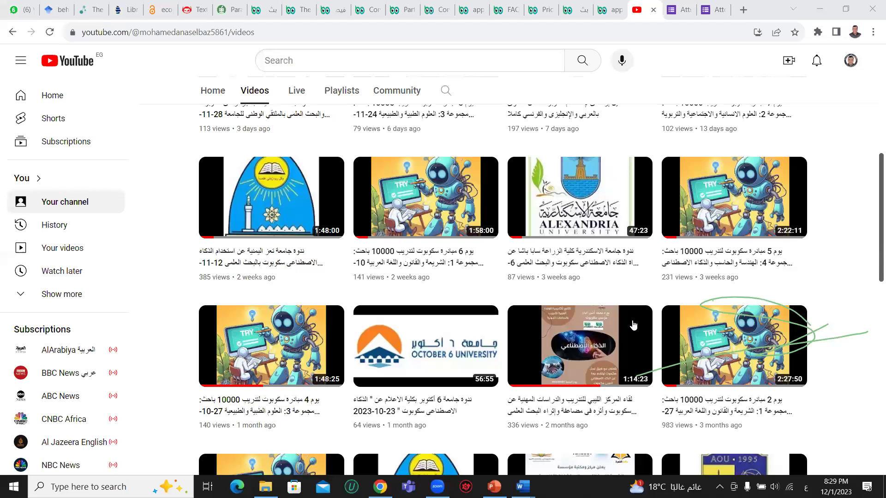
{"action": "scroll", "coordinate": [494, 348], "scroll_direction": "down", "scroll_amount": 15}
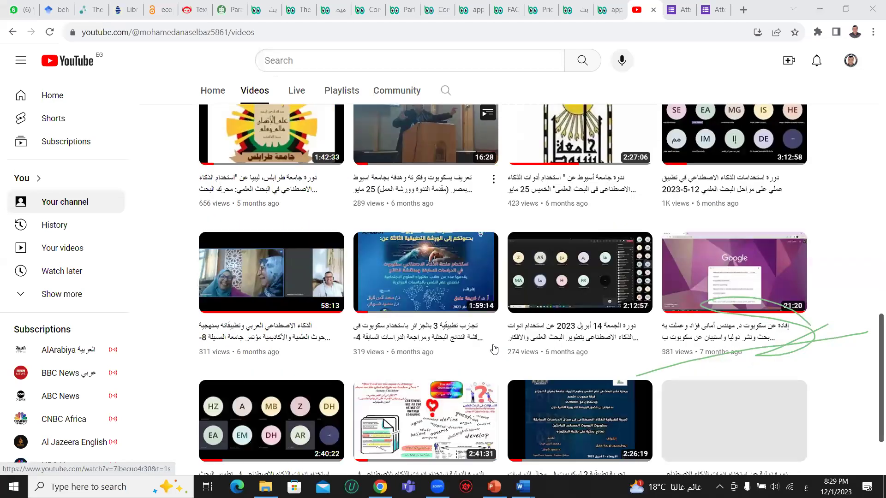
{"action": "scroll", "coordinate": [494, 348], "scroll_direction": "down", "scroll_amount": 1}
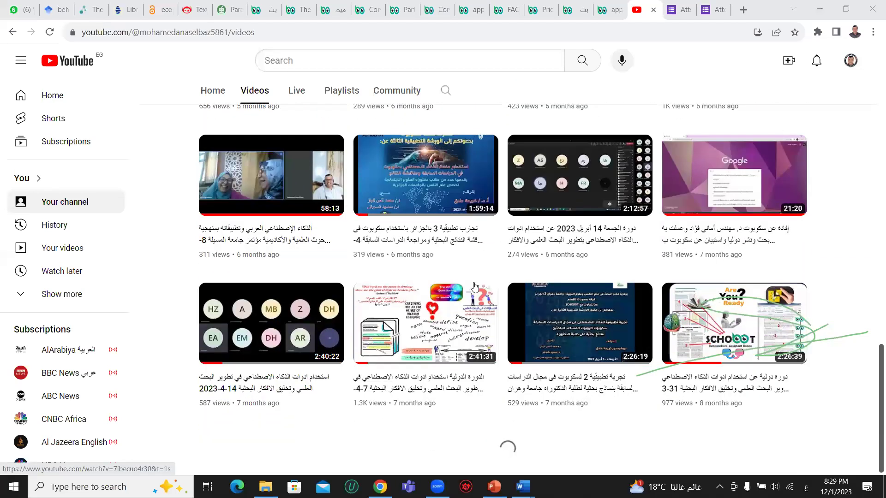
{"action": "scroll", "coordinate": [409, 237], "scroll_direction": "down", "scroll_amount": 8}
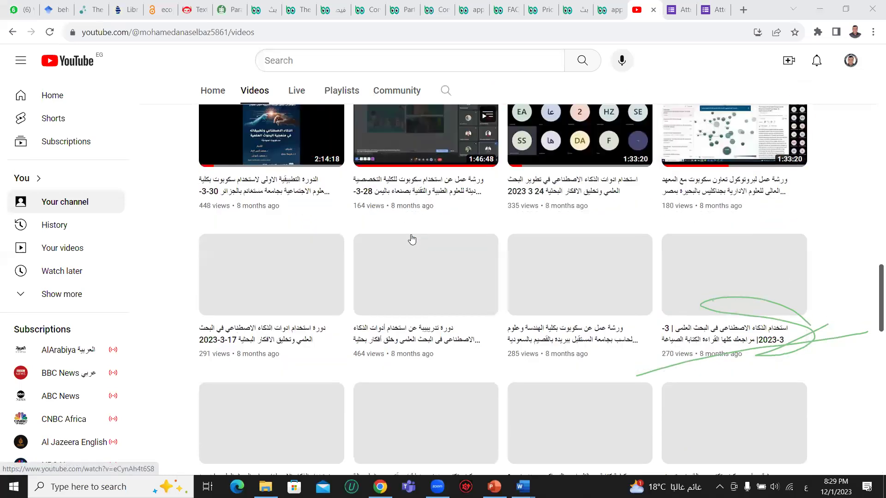
{"action": "scroll", "coordinate": [410, 237], "scroll_direction": "down", "scroll_amount": 5}
{"action": "scroll", "coordinate": [409, 237], "scroll_direction": "up", "scroll_amount": 4}
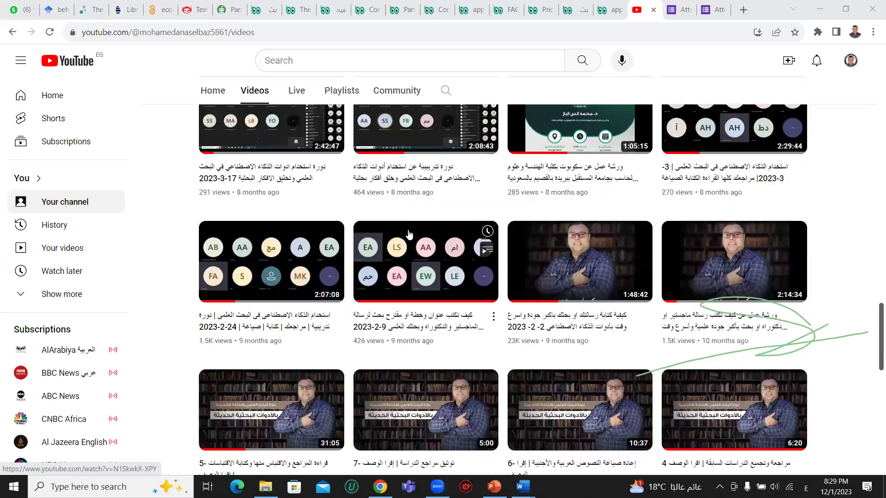
{"action": "scroll", "coordinate": [409, 234], "scroll_direction": "down", "scroll_amount": 4}
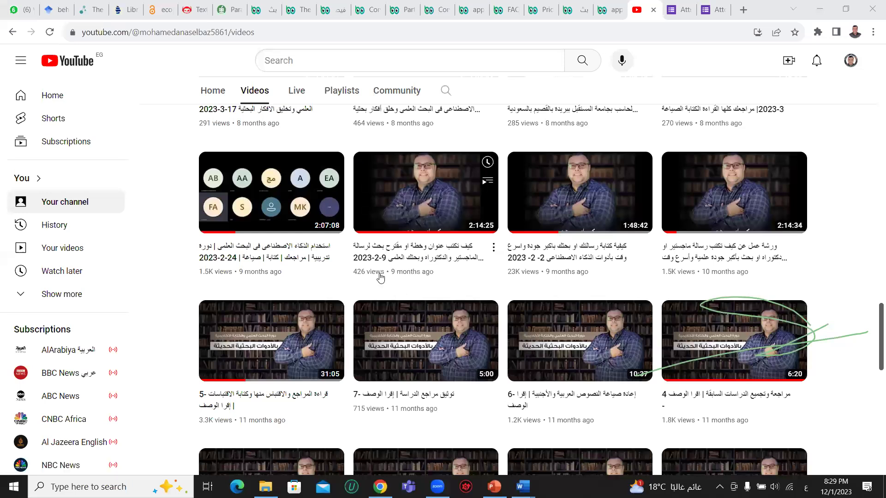
{"action": "scroll", "coordinate": [381, 279], "scroll_direction": "down", "scroll_amount": 5}
{"action": "scroll", "coordinate": [383, 277], "scroll_direction": "down", "scroll_amount": 1}
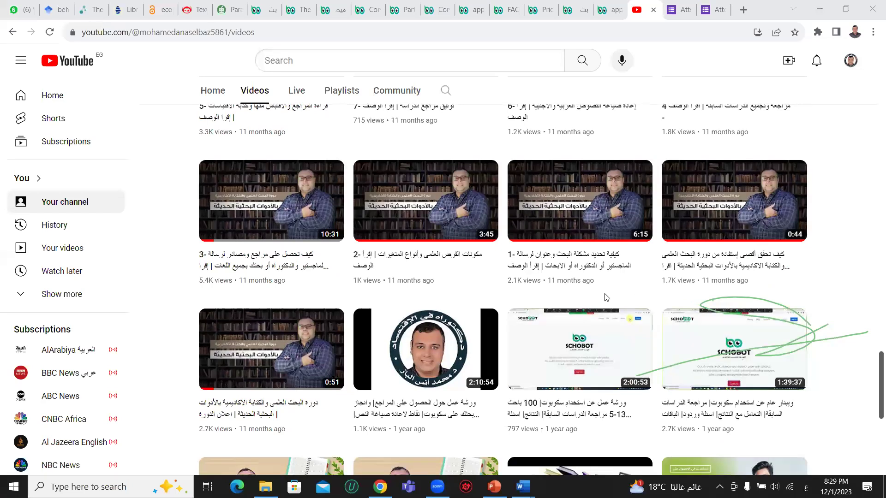
{"action": "scroll", "coordinate": [480, 256], "scroll_direction": "up", "scroll_amount": 6}
{"action": "scroll", "coordinate": [480, 257], "scroll_direction": "up", "scroll_amount": 20}
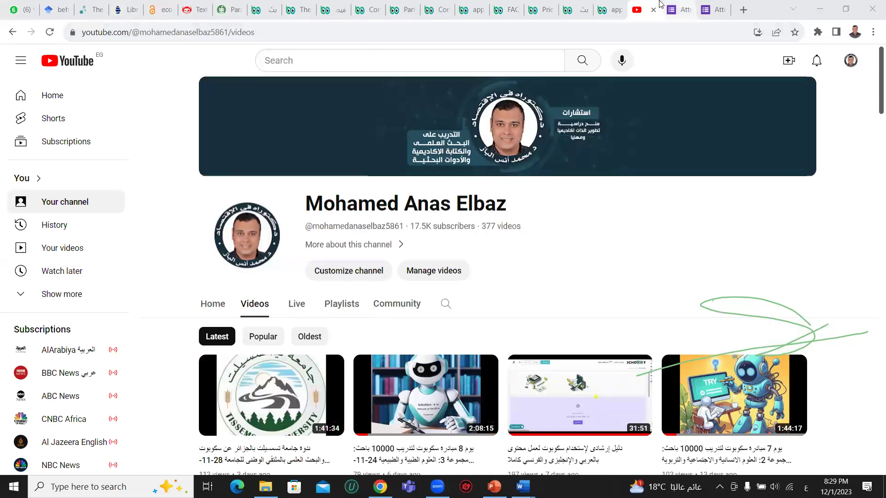
Step: Copy the web address of the trainer's YouTube videos page
{"action": "mouse_move", "coordinate": [599, 405]}
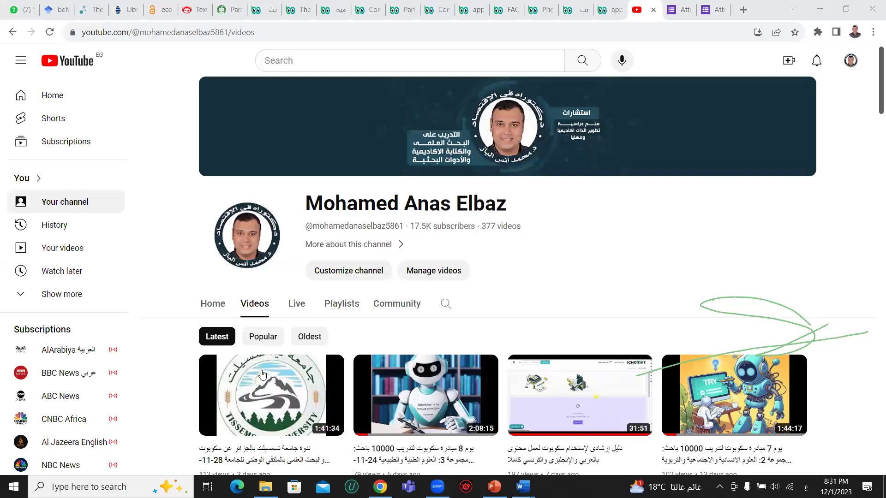
{"action": "left_click", "coordinate": [209, 37]}
{"action": "right_click", "coordinate": [209, 37]}
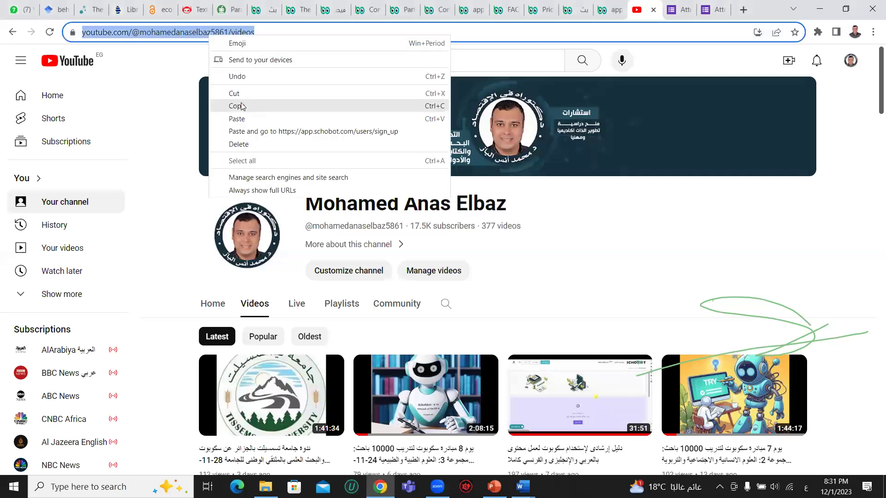
{"action": "left_click", "coordinate": [240, 106]}
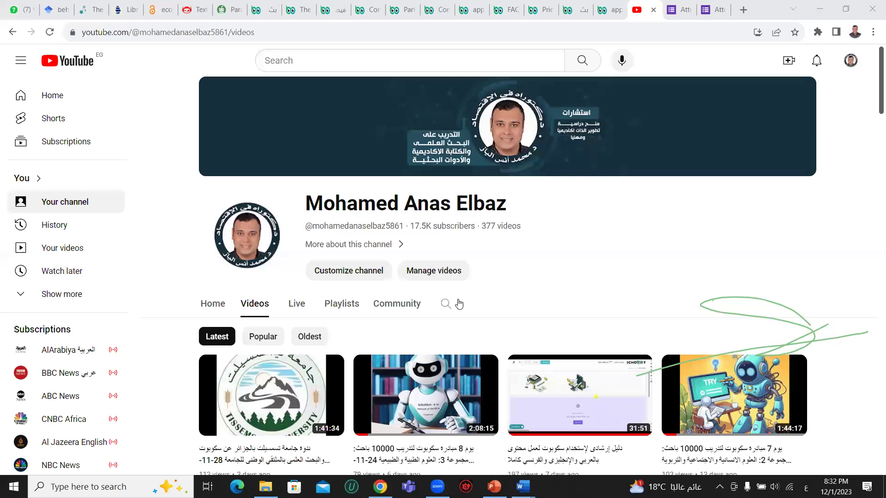
Step: Find the open Schobot Pricing page and point out the Student plan's limit on total reading reference pages
{"action": "left_click", "coordinate": [472, 5]}
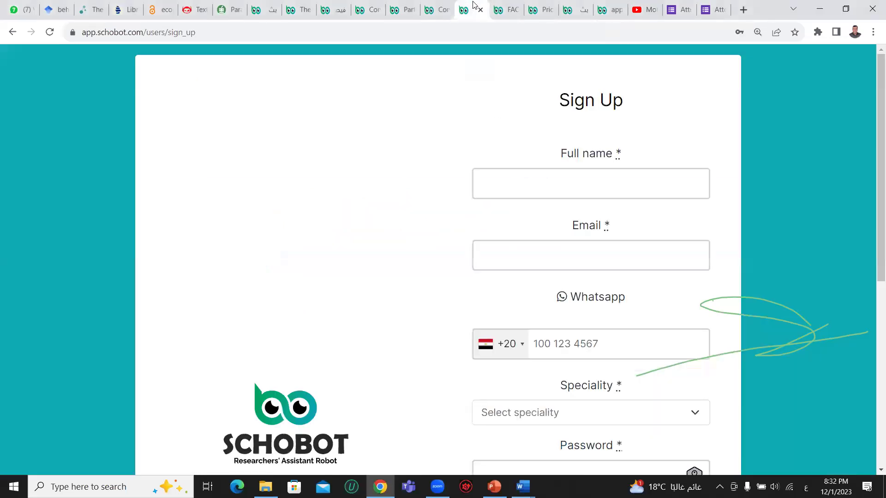
{"action": "left_click", "coordinate": [406, 4]}
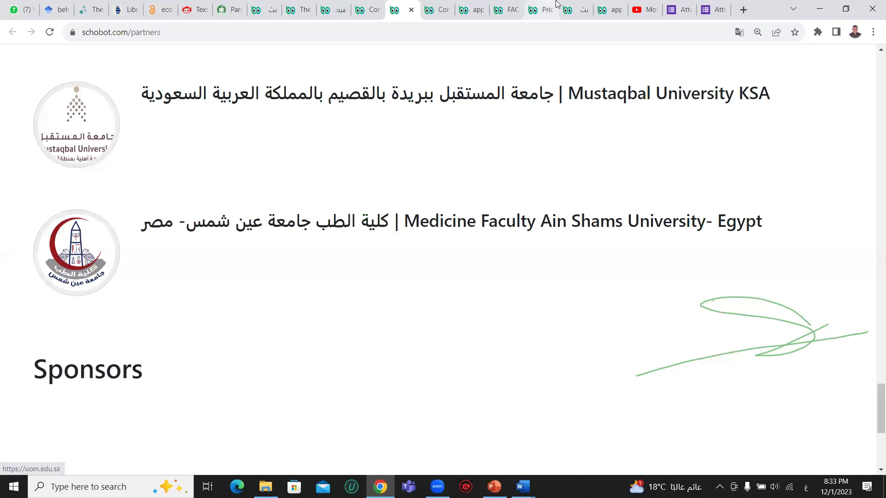
{"action": "left_click", "coordinate": [339, 5]}
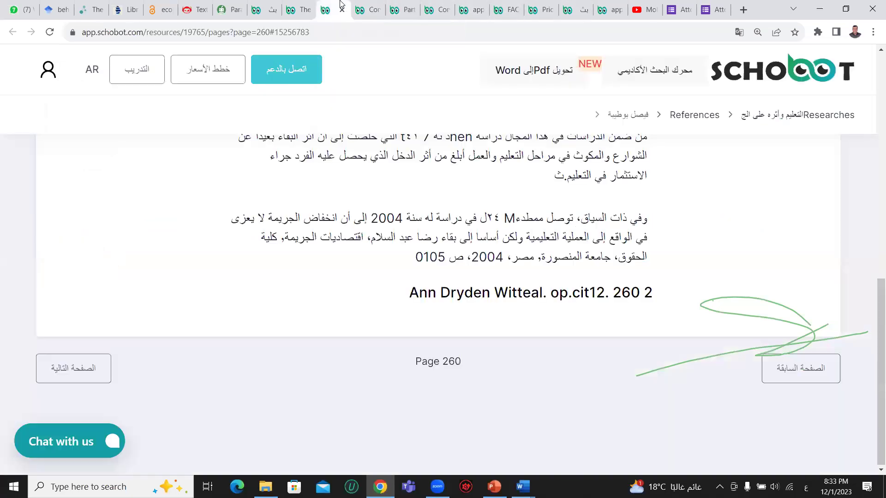
{"action": "left_click", "coordinate": [370, 10]}
{"action": "left_click", "coordinate": [542, 10]}
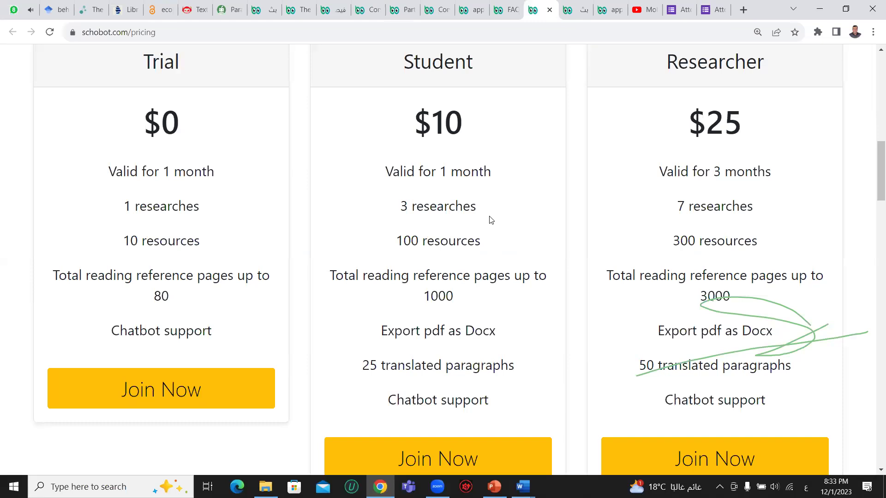
{"action": "scroll", "coordinate": [490, 220], "scroll_direction": "down", "scroll_amount": 1}
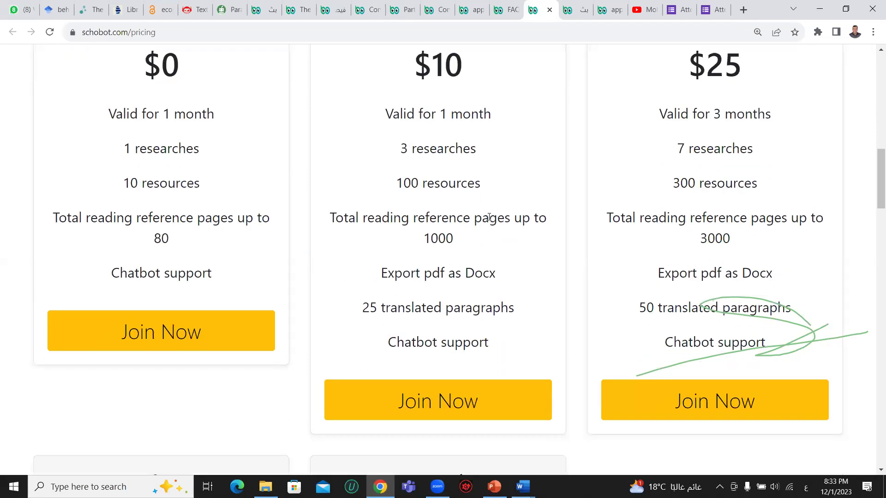
{"action": "scroll", "coordinate": [489, 218], "scroll_direction": "up", "scroll_amount": 1}
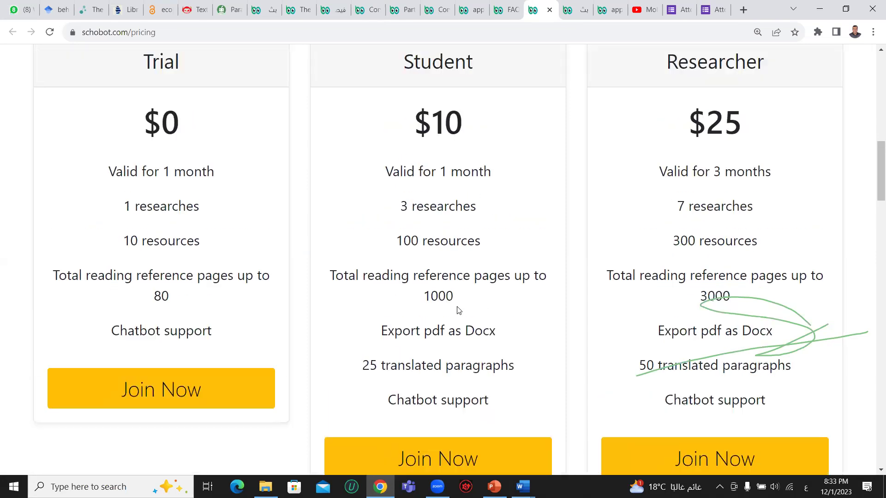
{"action": "left_click_drag", "start_coordinate": [423, 296], "coordinate": [469, 296]}
{"action": "left_click", "coordinate": [469, 295]}
Step: Show the Professor and Enterprise plans further down the Pricing page, pointing out the Professor plan's price
{"action": "scroll", "coordinate": [459, 293], "scroll_direction": "down", "scroll_amount": 3}
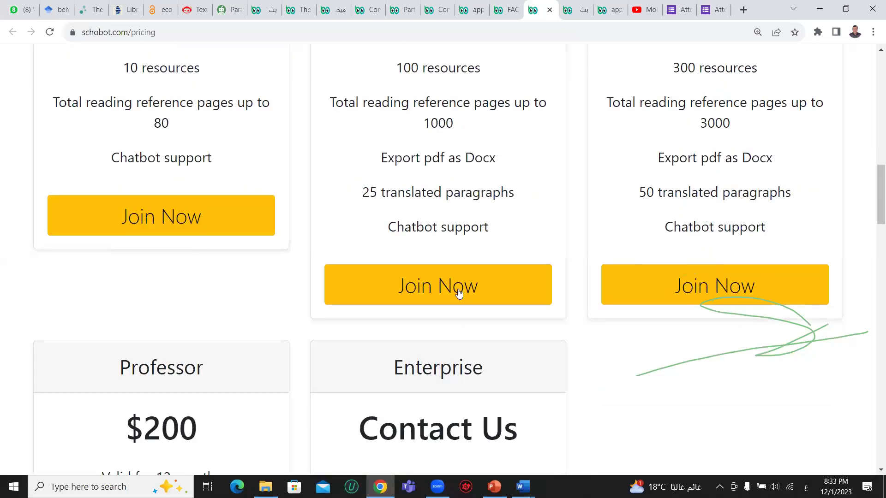
{"action": "scroll", "coordinate": [458, 293], "scroll_direction": "down", "scroll_amount": 3}
{"action": "scroll", "coordinate": [458, 292], "scroll_direction": "down", "scroll_amount": 1}
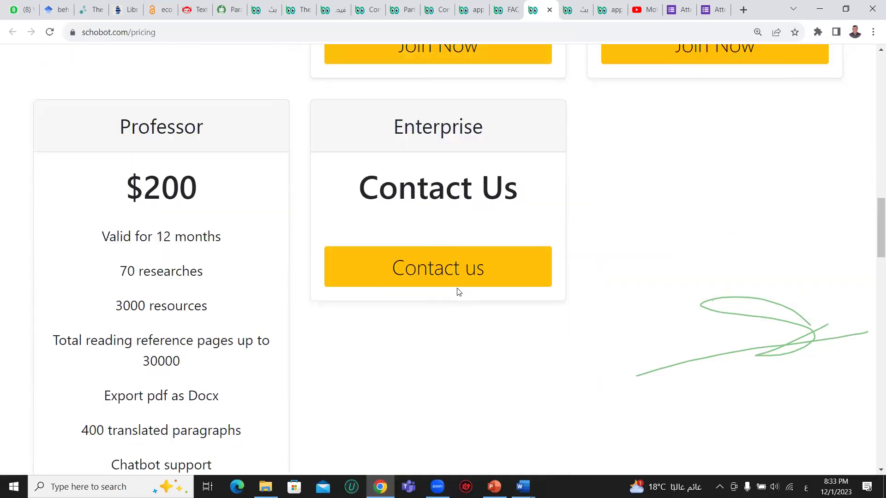
{"action": "scroll", "coordinate": [459, 292], "scroll_direction": "down", "scroll_amount": 2}
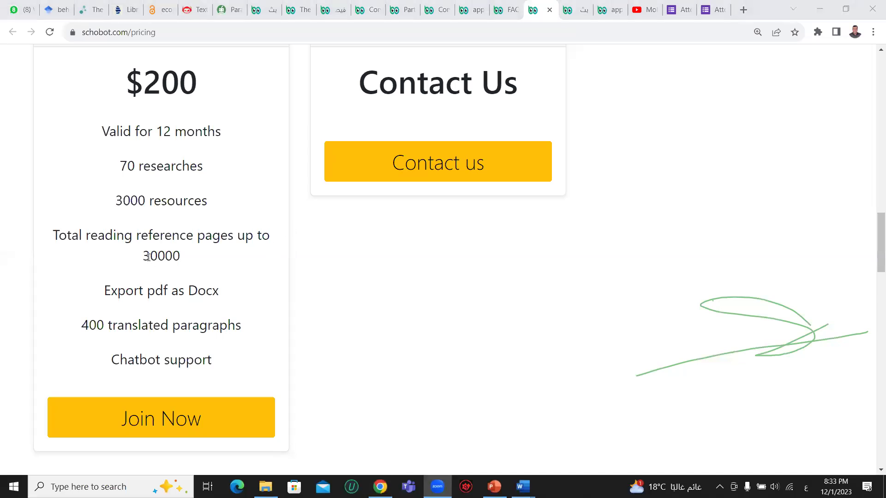
{"action": "left_click_drag", "start_coordinate": [145, 83], "coordinate": [215, 84]}
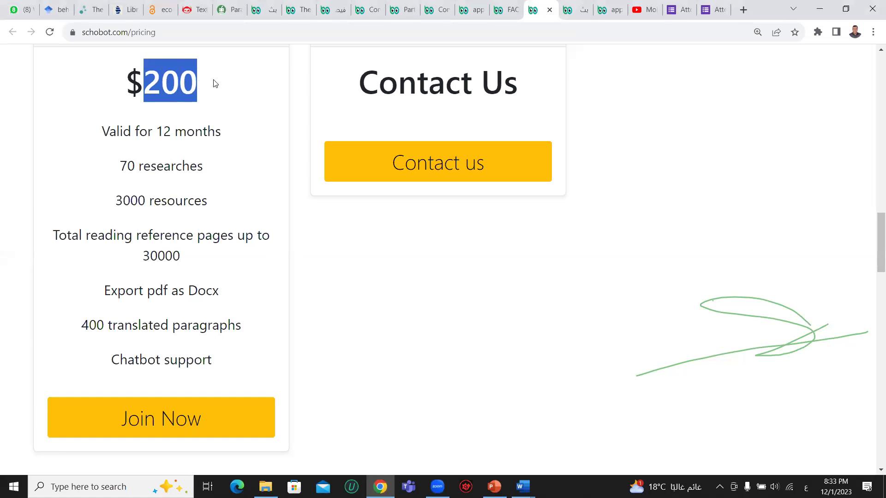
{"action": "left_click", "coordinate": [214, 83]}
{"action": "triple_click", "coordinate": [213, 82]}
{"action": "left_click", "coordinate": [202, 85]}
{"action": "left_click_drag", "start_coordinate": [202, 85], "coordinate": [179, 81]}
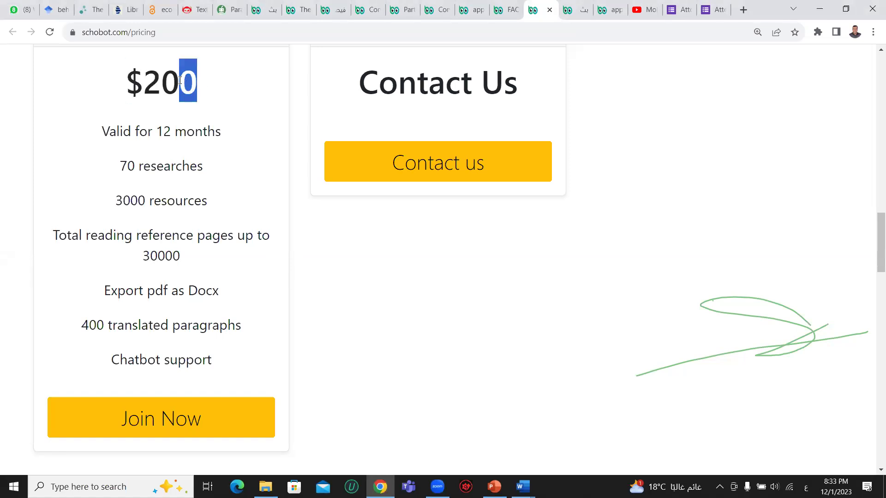
{"action": "left_click", "coordinate": [184, 168]}
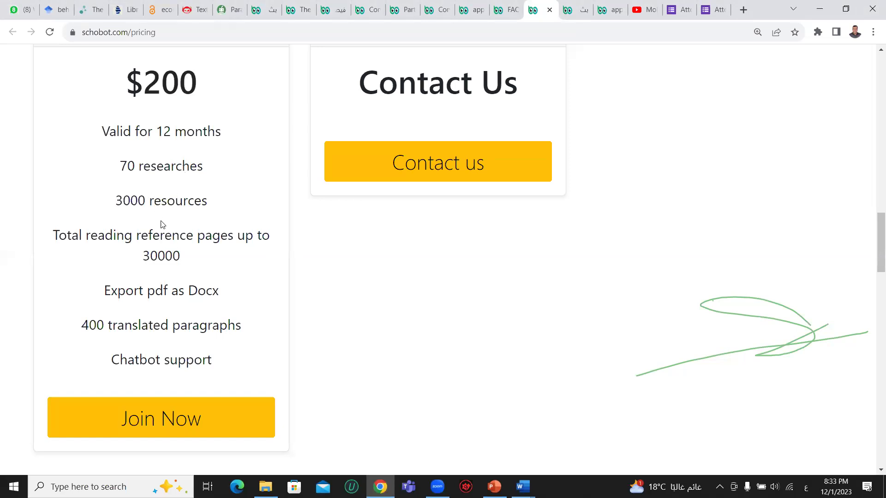
Step: Return to the first row of plans and point out the Researcher plan's price
{"action": "scroll", "coordinate": [189, 248], "scroll_direction": "up", "scroll_amount": 10}
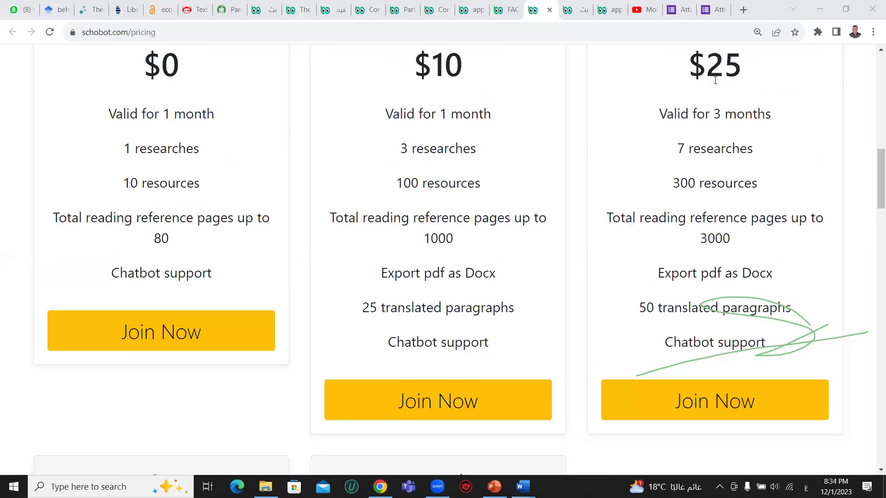
{"action": "left_click_drag", "start_coordinate": [709, 68], "coordinate": [752, 70]}
{"action": "left_click", "coordinate": [698, 130]}
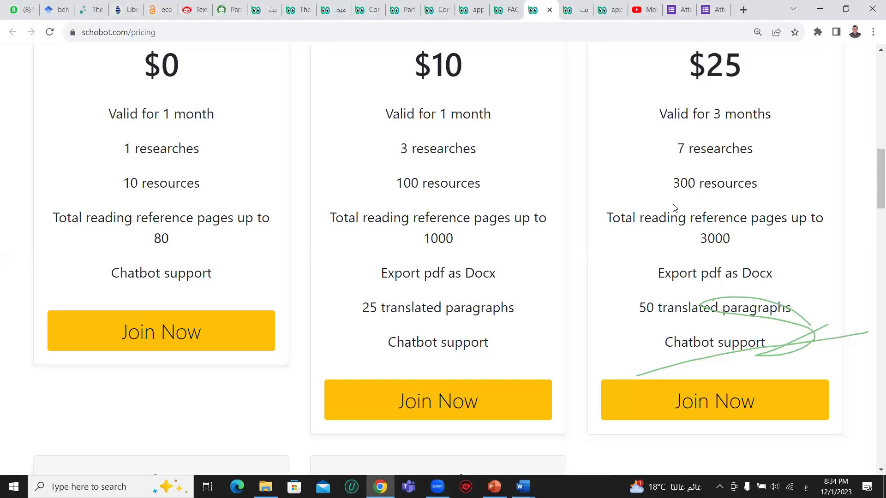
Step: Compare the number of translated paragraphs offered by the Student, Researcher and Professor plans
{"action": "scroll", "coordinate": [533, 306], "scroll_direction": "down", "scroll_amount": 5}
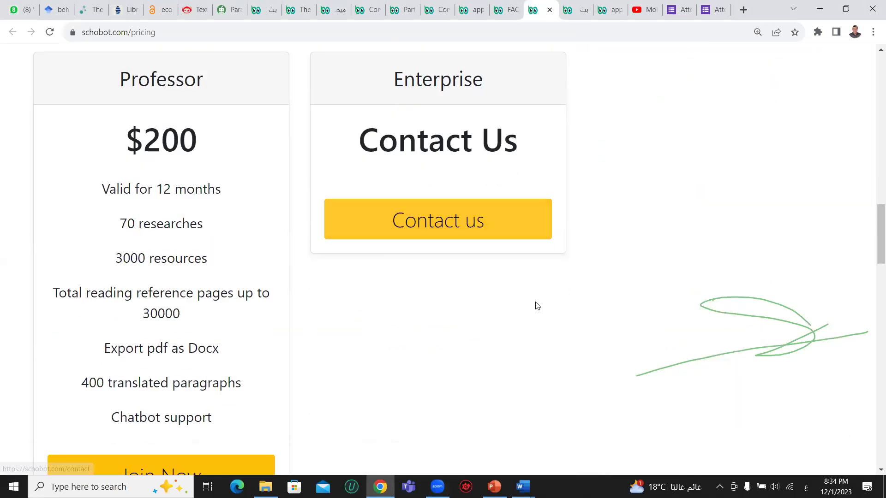
{"action": "scroll", "coordinate": [614, 163], "scroll_direction": "up", "scroll_amount": 1}
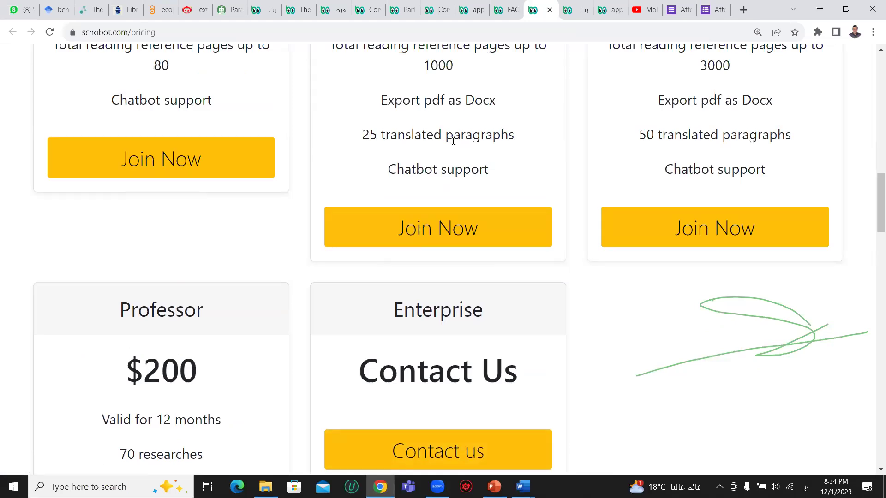
{"action": "left_click_drag", "start_coordinate": [385, 137], "coordinate": [377, 135]}
{"action": "scroll", "coordinate": [651, 250], "scroll_direction": "up", "scroll_amount": 2}
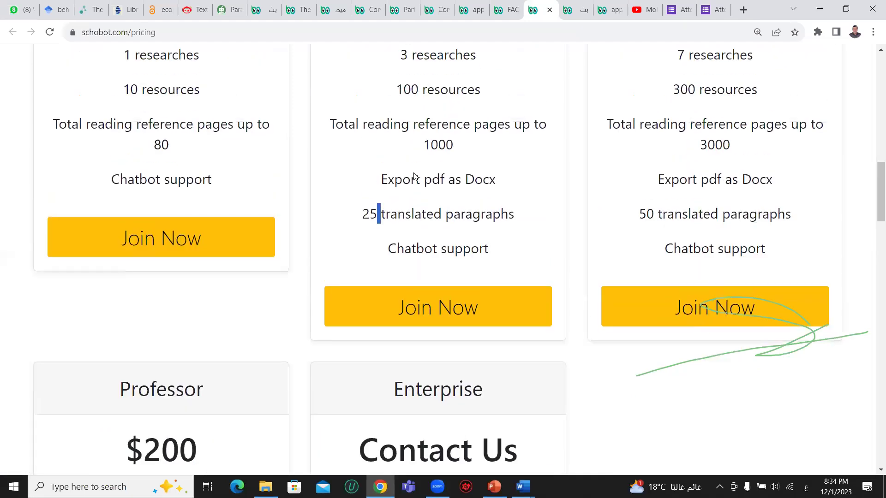
{"action": "left_click", "coordinate": [651, 250]}
{"action": "scroll", "coordinate": [317, 275], "scroll_direction": "down", "scroll_amount": 9}
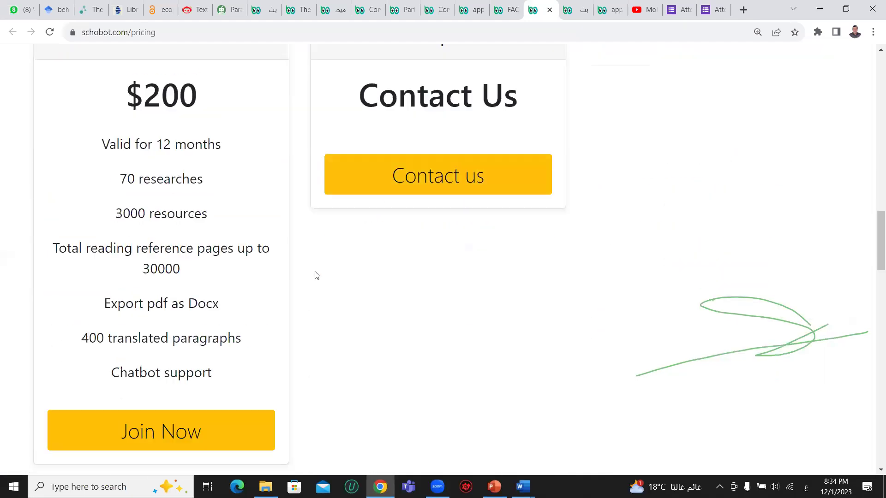
{"action": "mouse_move", "coordinate": [105, 328]}
{"action": "left_mouse_down"}
{"action": "mouse_move", "coordinate": [81, 330]}
{"action": "mouse_move", "coordinate": [103, 324]}
{"action": "left_mouse_up"}
{"action": "left_click", "coordinate": [106, 325]}
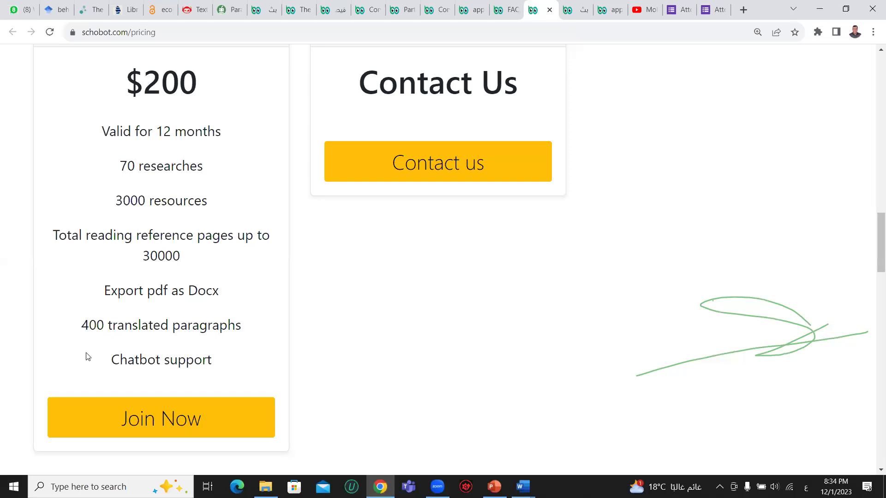
Step: Switch to the trainer's YouTube channel and copy the link of the 31:51 Schobot user guide video
{"action": "left_click", "coordinate": [419, 421]}
{"action": "left_click", "coordinate": [652, 3]}
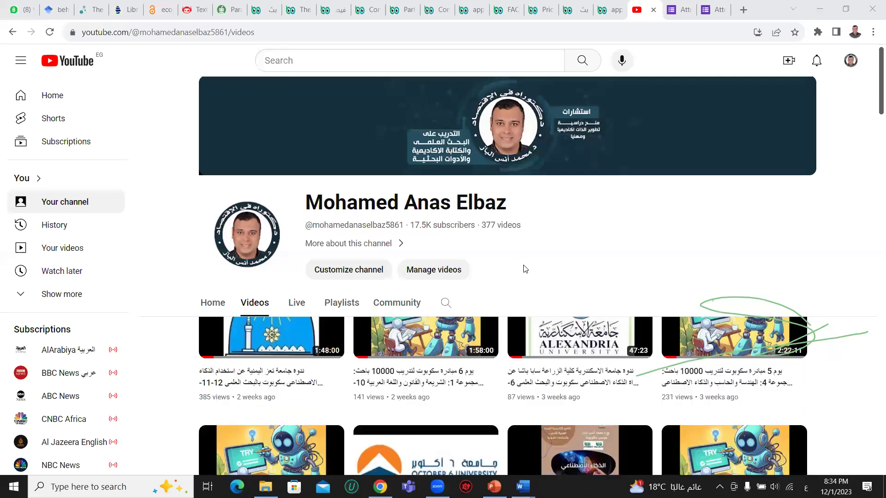
{"action": "scroll", "coordinate": [524, 269], "scroll_direction": "down", "scroll_amount": 3}
{"action": "right_click", "coordinate": [608, 230]}
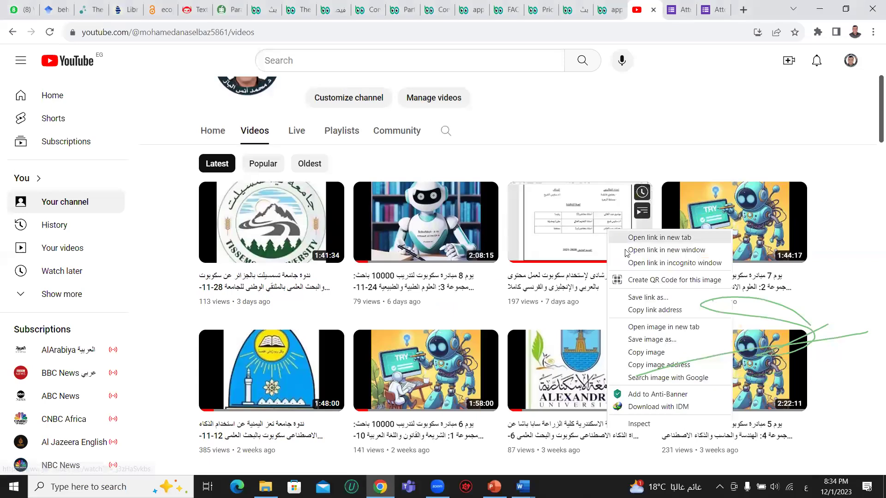
{"action": "left_click", "coordinate": [637, 313]}
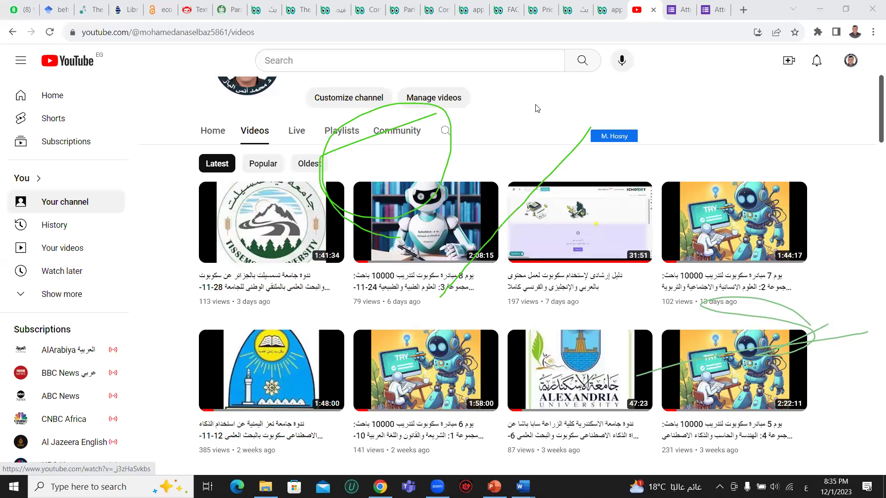
Step: Show the Student Plan checkout page with its coupon discount and total due, removing the newest annotation strokes over it
{"action": "left_click", "coordinate": [675, 88]}
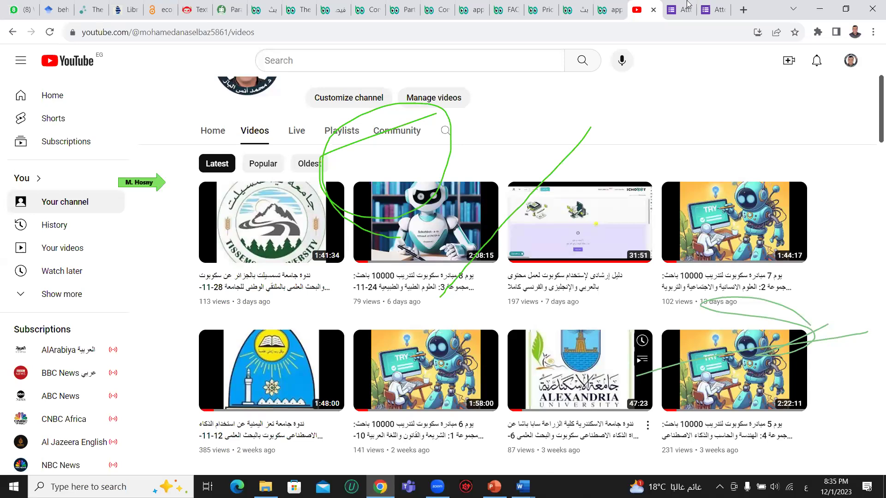
{"action": "left_click", "coordinate": [606, 5]}
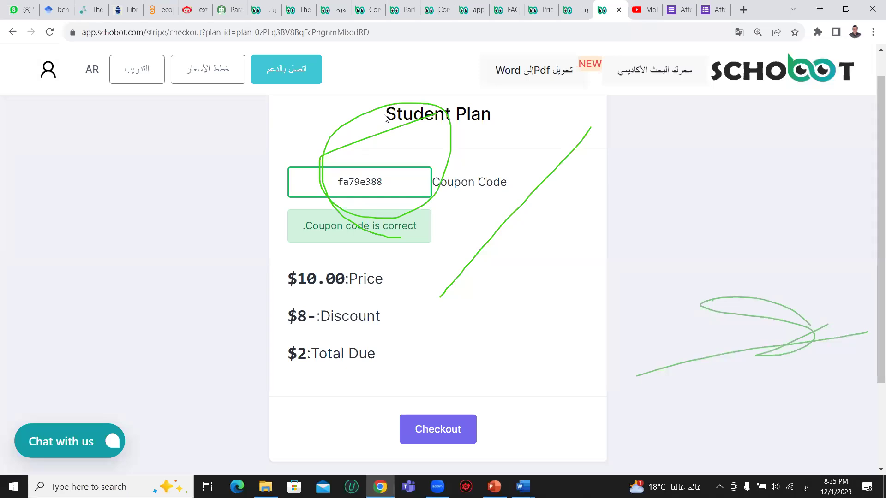
{"action": "key", "text": "ctrl+z"}
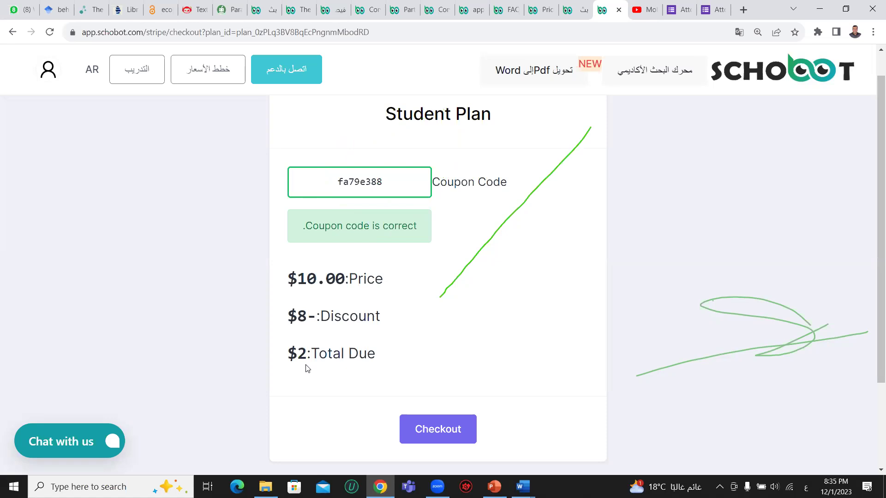
{"action": "key", "text": "ctrl+z"}
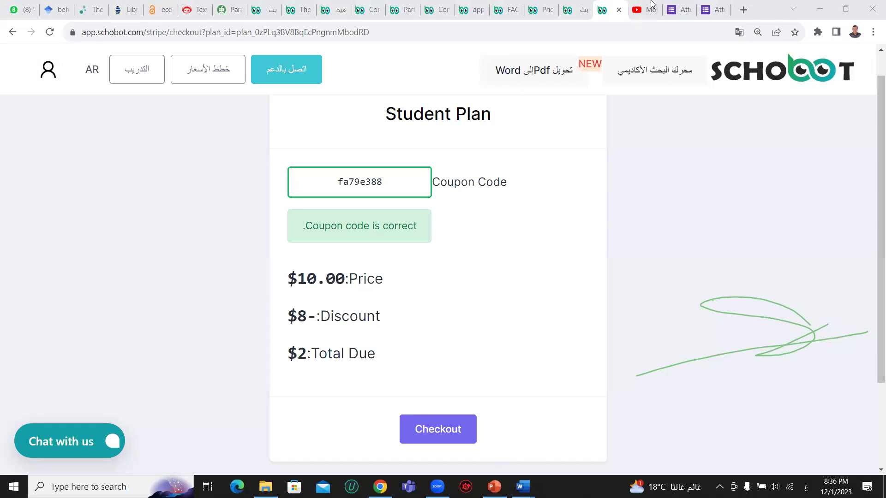
Step: Go back to the trainer's YouTube channel and copy its videos page address once more
{"action": "key", "text": "ctrl+Tab"}
{"action": "left_click", "coordinate": [227, 32]}
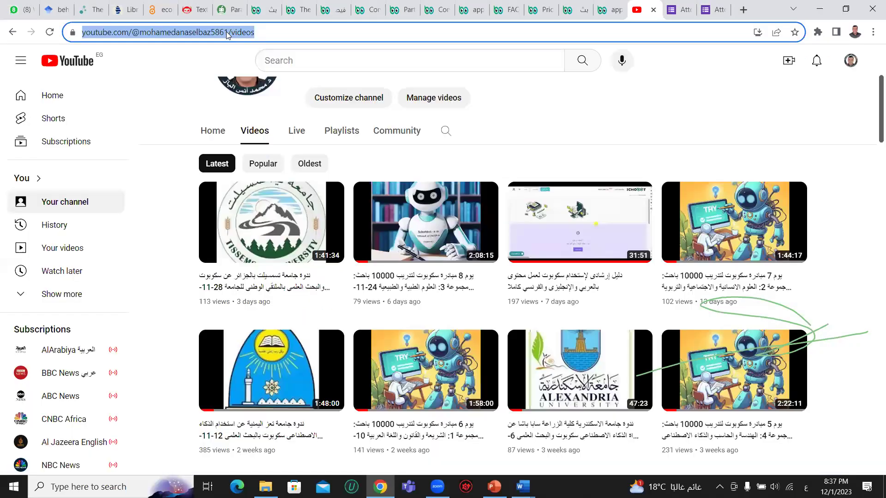
{"action": "right_click", "coordinate": [226, 32]}
{"action": "left_click", "coordinate": [254, 99]}
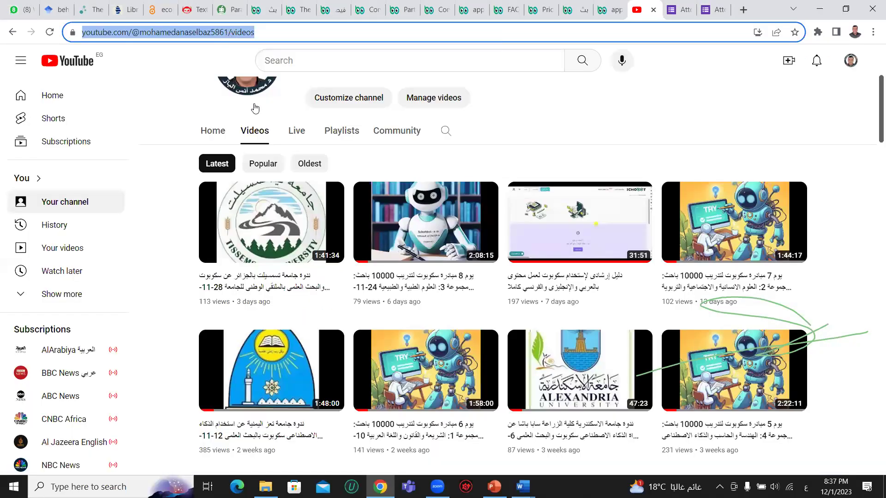